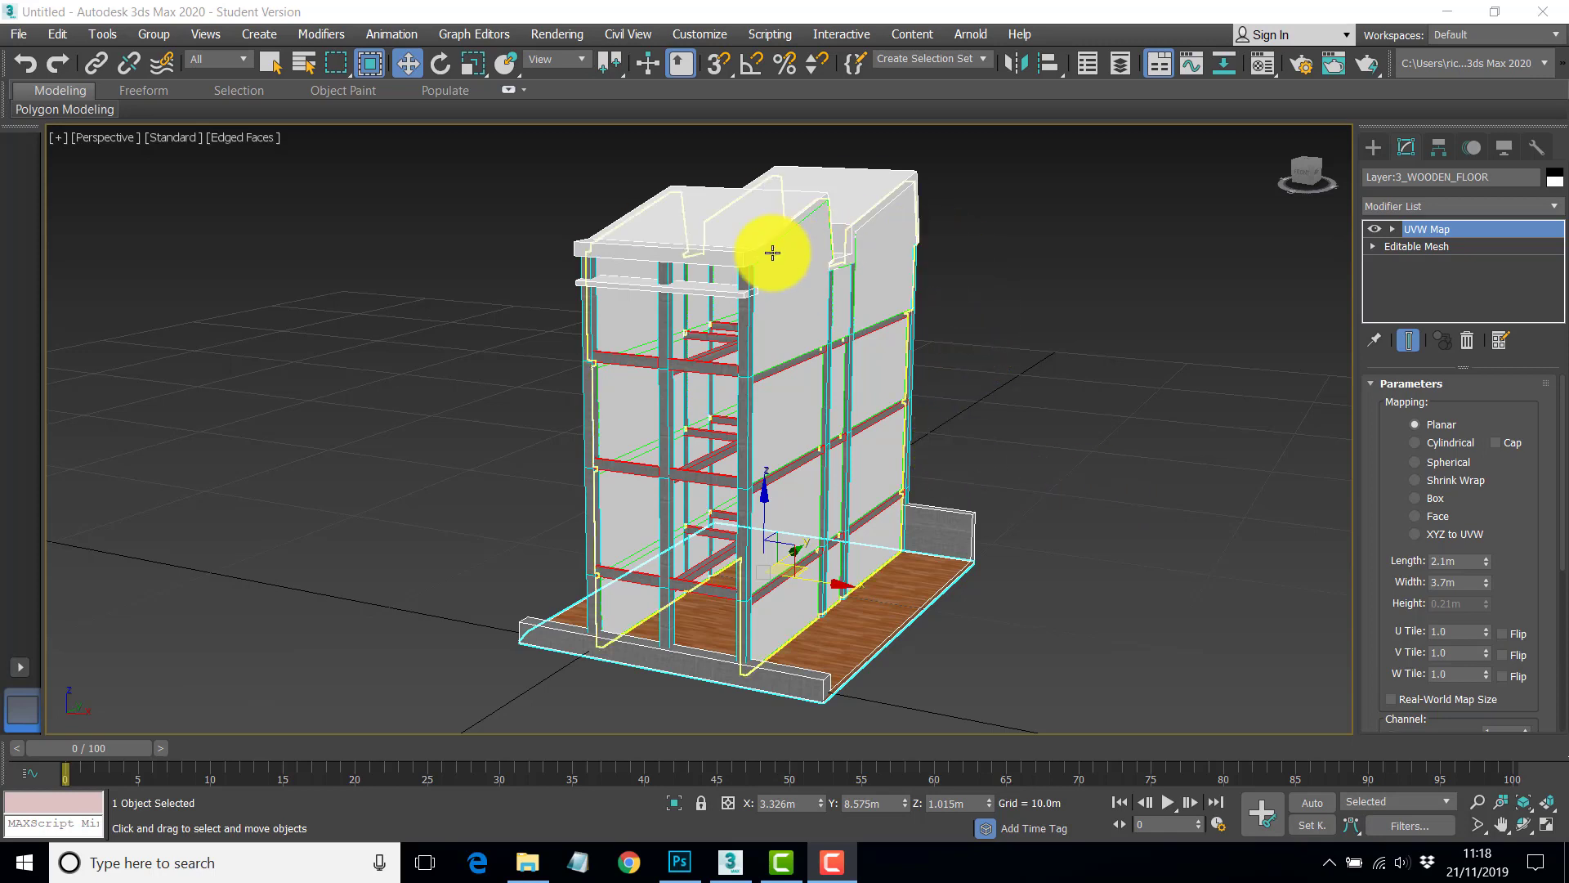
Clear the selection and enlarge the Top view of the building to the full viewport area.
{"action": "right_click", "coordinate": [507, 543]}
{"action": "left_click", "coordinate": [455, 420]}
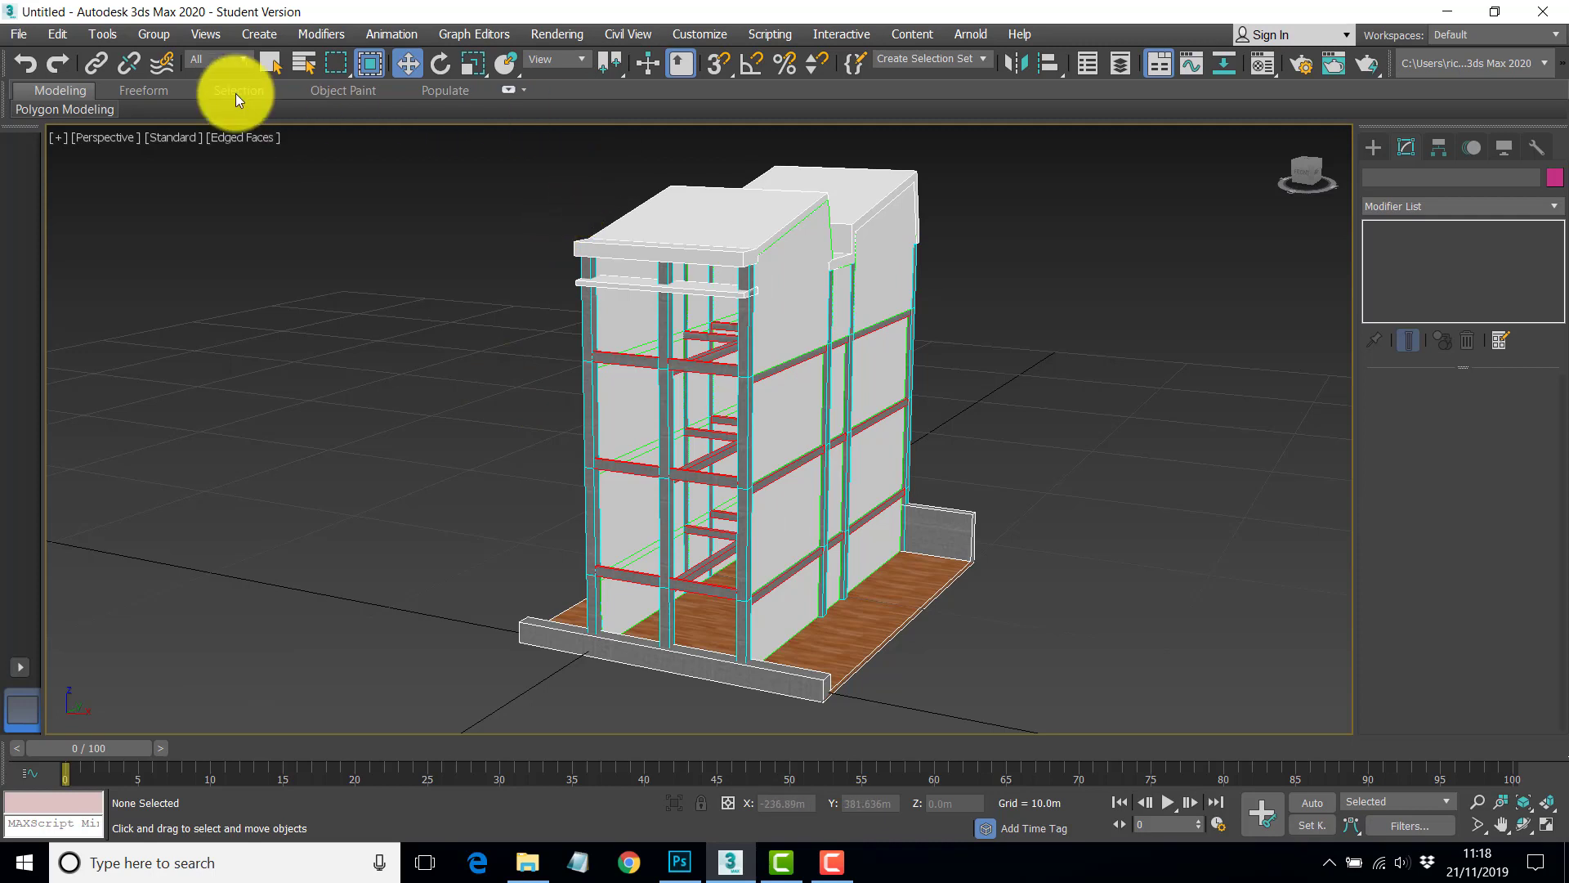
{"action": "left_click", "coordinate": [1547, 823]}
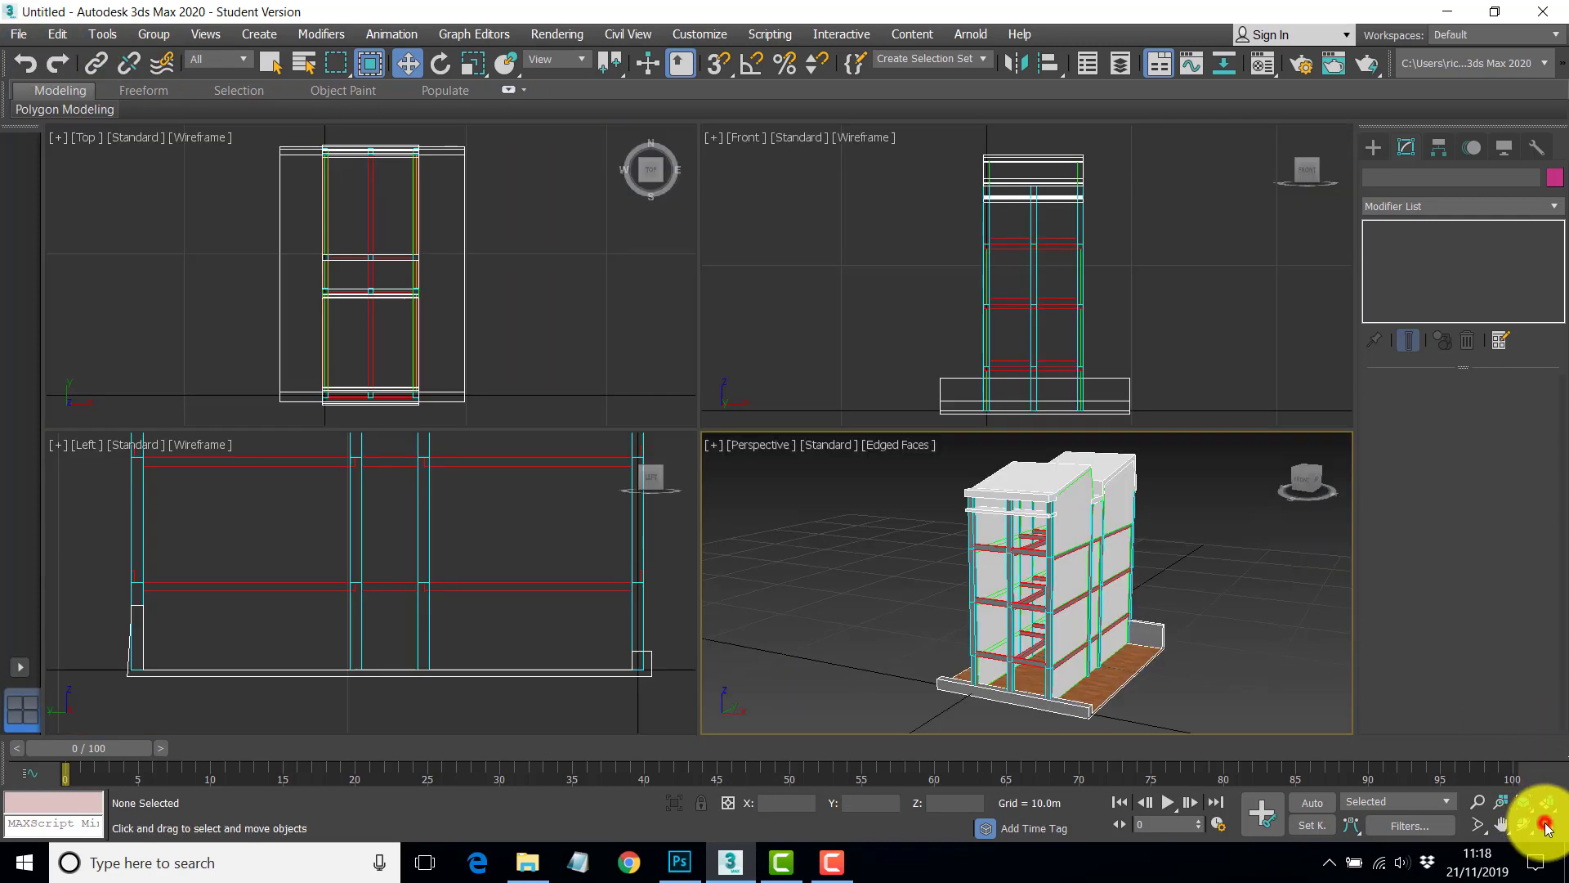
{"action": "scroll", "coordinate": [542, 265], "scroll_direction": "down", "scroll_amount": 2}
{"action": "middle_click_drag", "start_coordinate": [542, 265], "coordinate": [501, 260]}
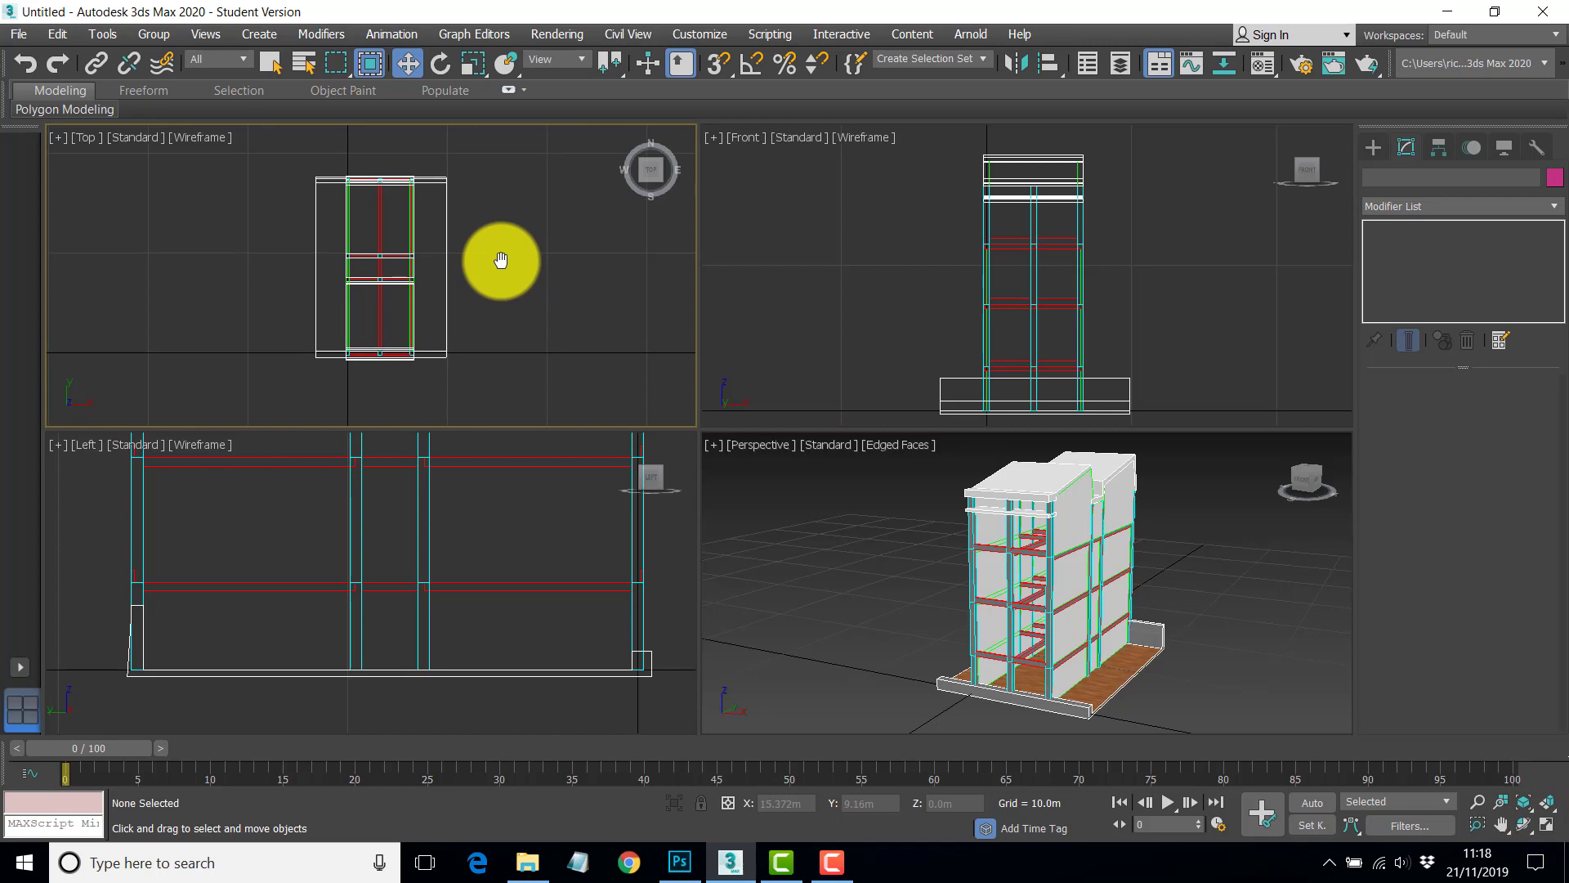
{"action": "left_click", "coordinate": [1547, 825]}
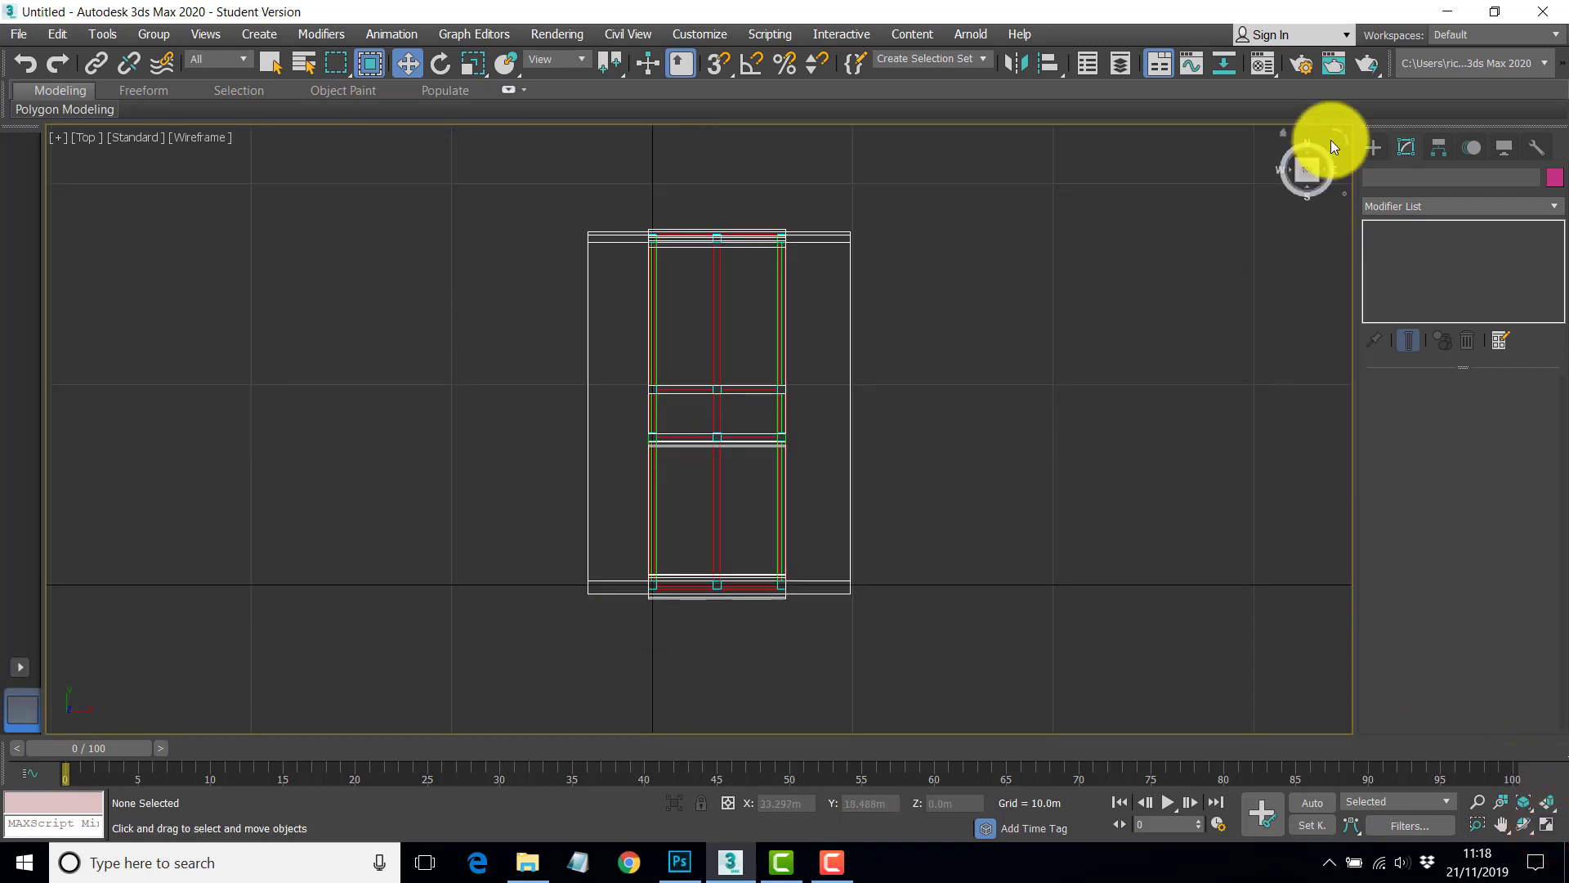
Create a Sun Positioner centred on the building, with a compass radius of about 44.87 m, 0° north offset and about 20.8 m sun distance.
{"action": "left_click", "coordinate": [1374, 148]}
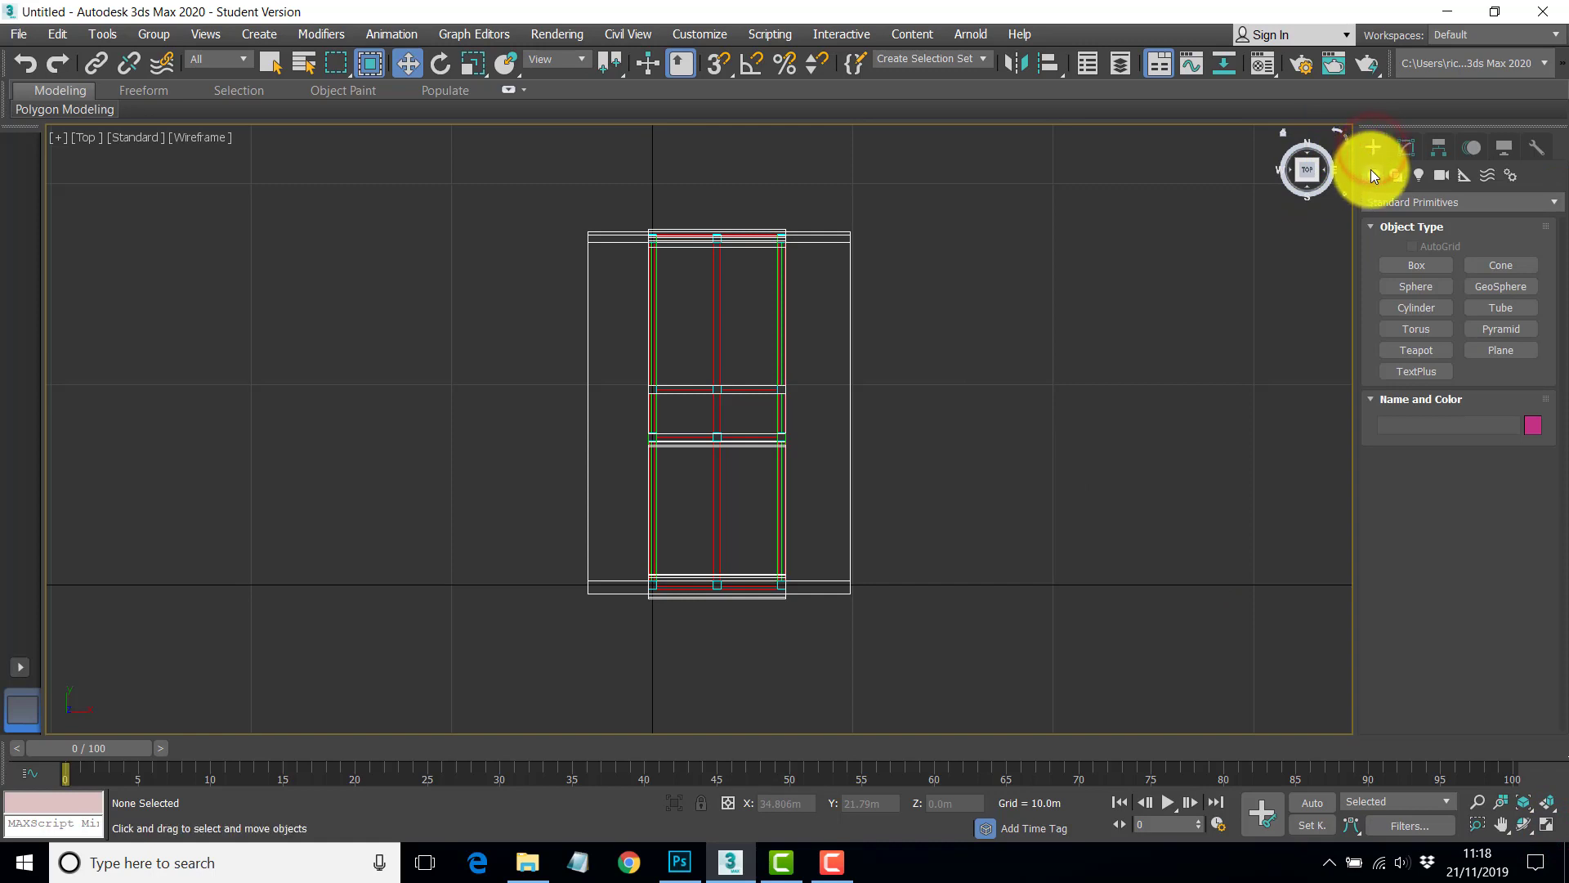
{"action": "left_click", "coordinate": [1419, 176]}
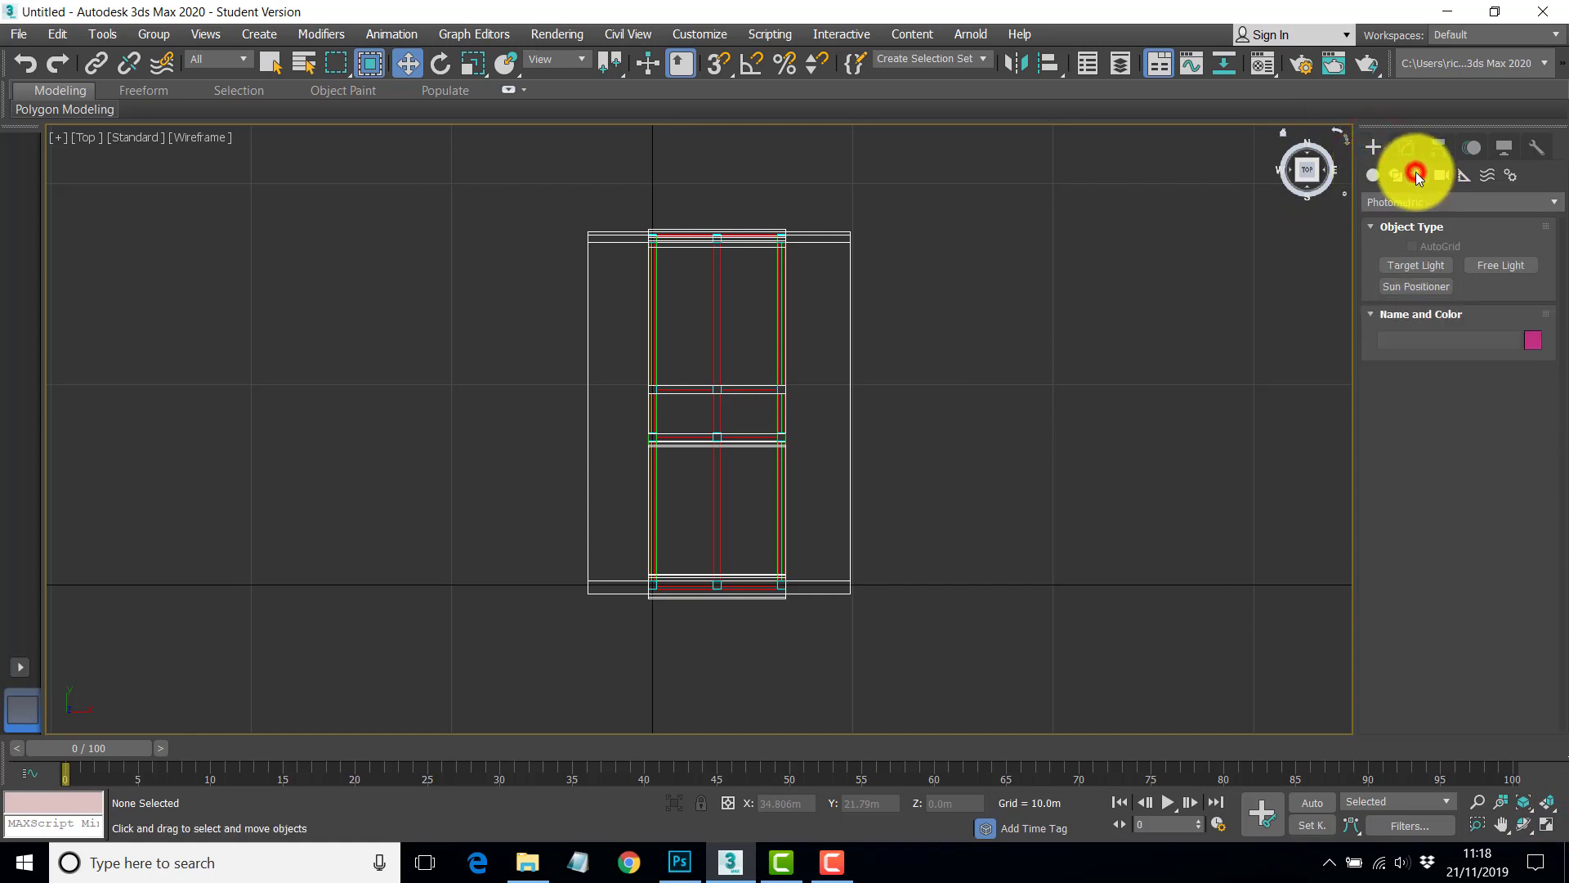
{"action": "left_click", "coordinate": [1425, 288]}
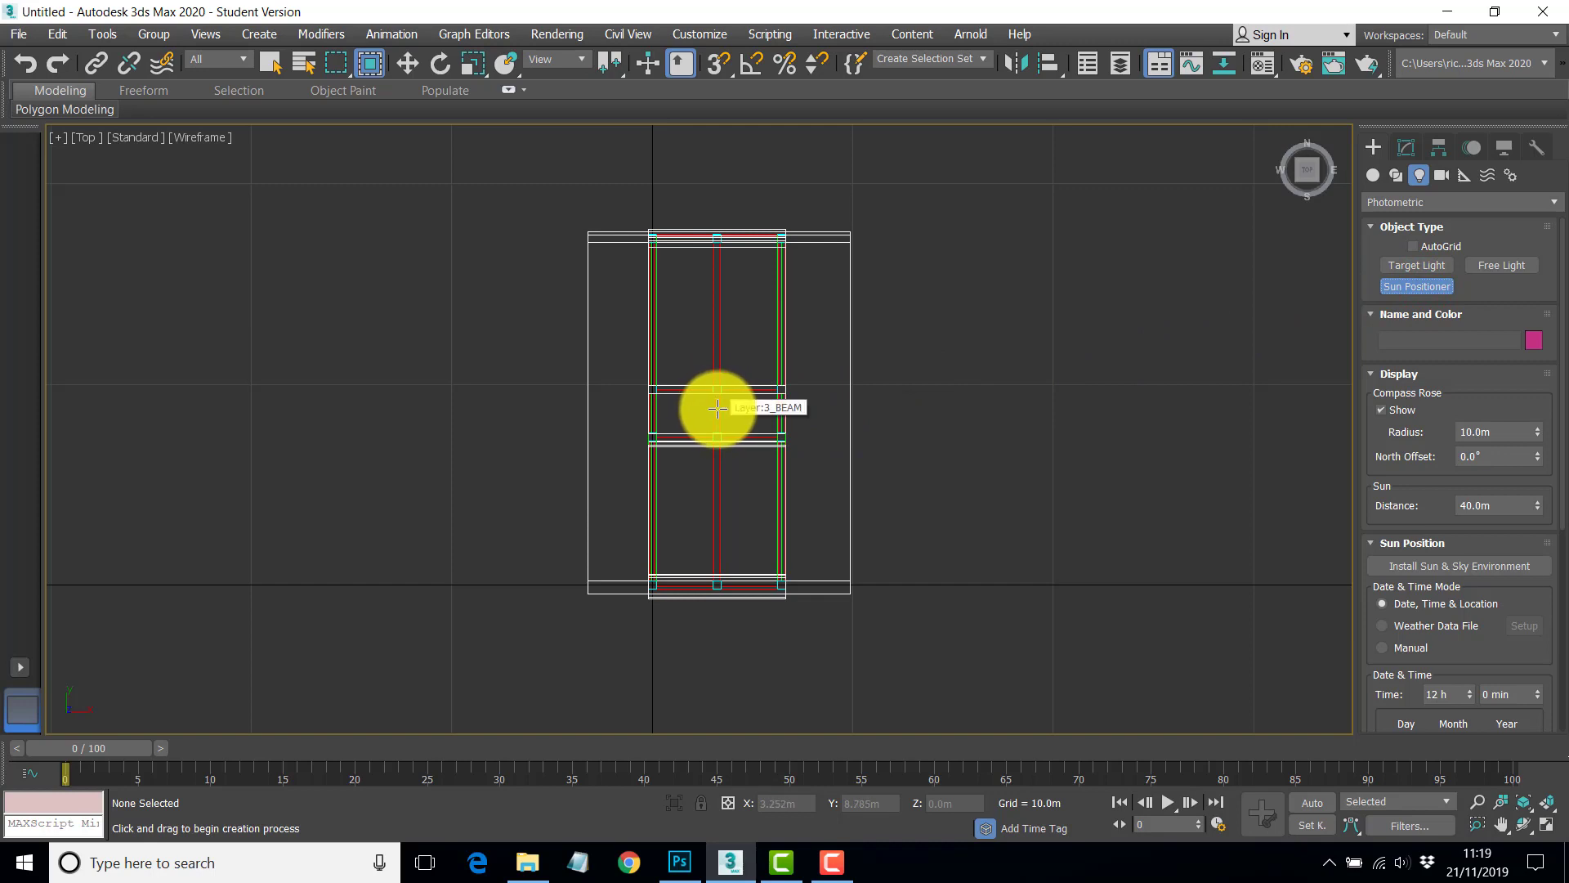
{"action": "left_click_drag", "start_coordinate": [718, 409], "coordinate": [1563, 710]}
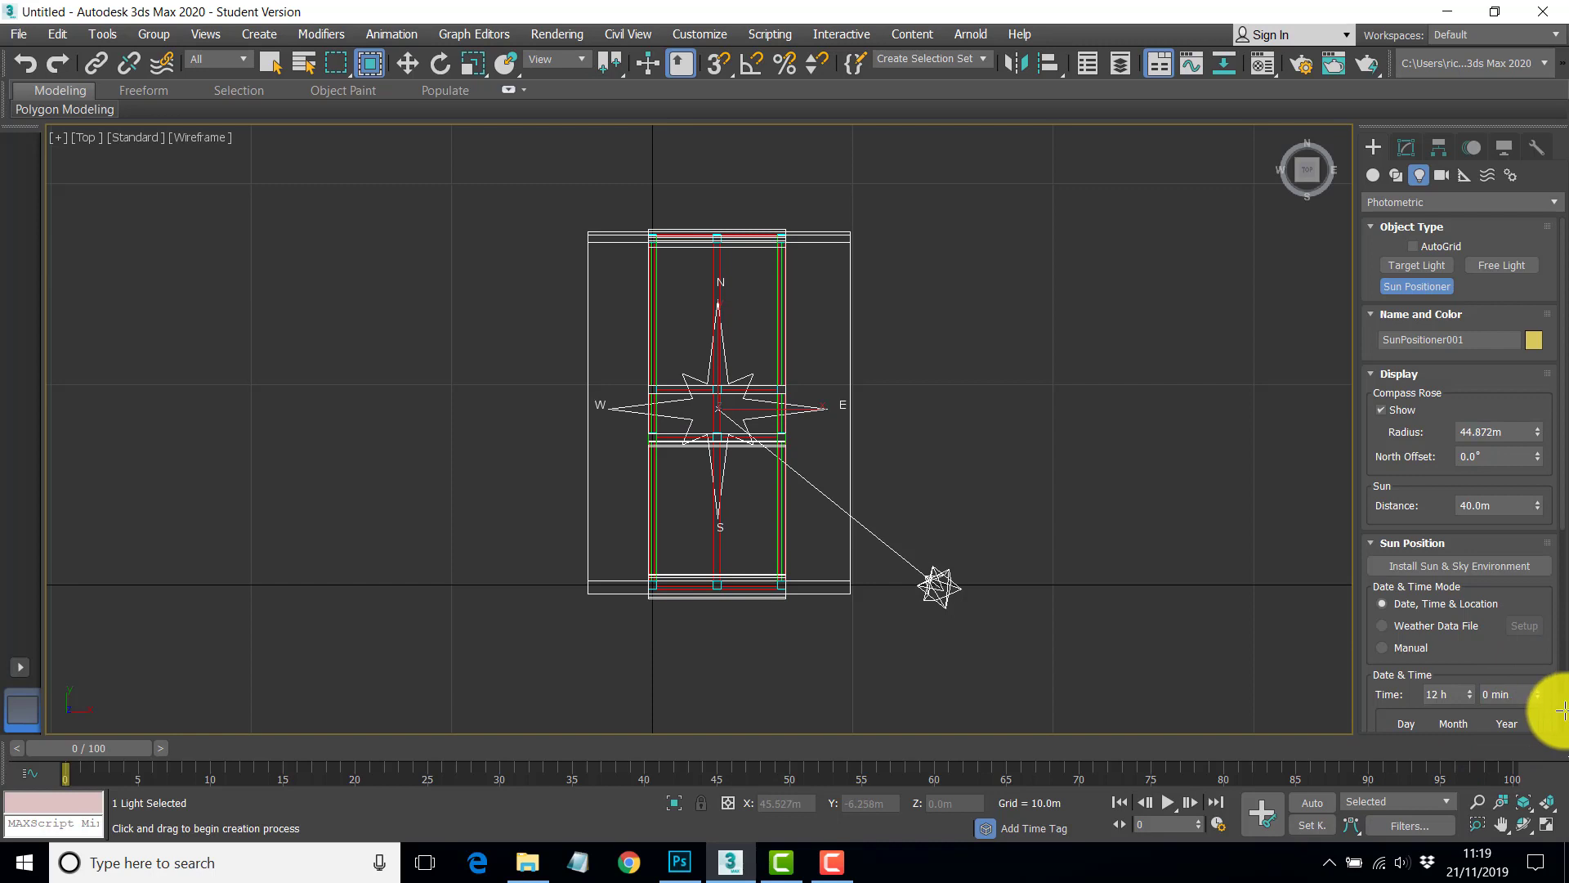
{"action": "left_click_drag", "start_coordinate": [1561, 712], "coordinate": [1296, 613]}
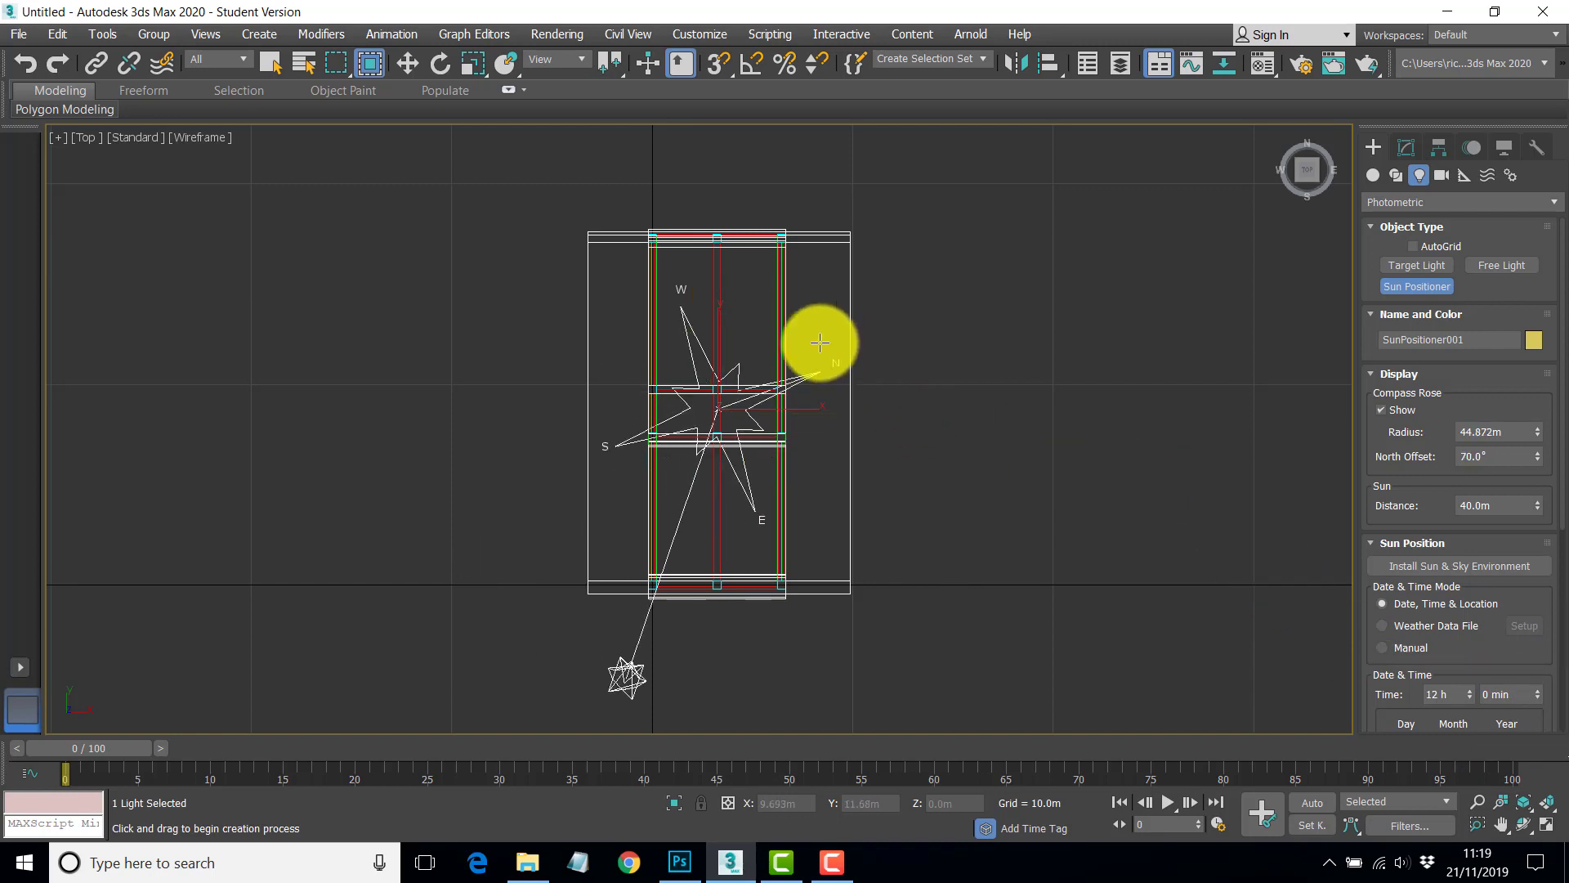
{"action": "left_click_drag", "start_coordinate": [681, 341], "coordinate": [719, 295]}
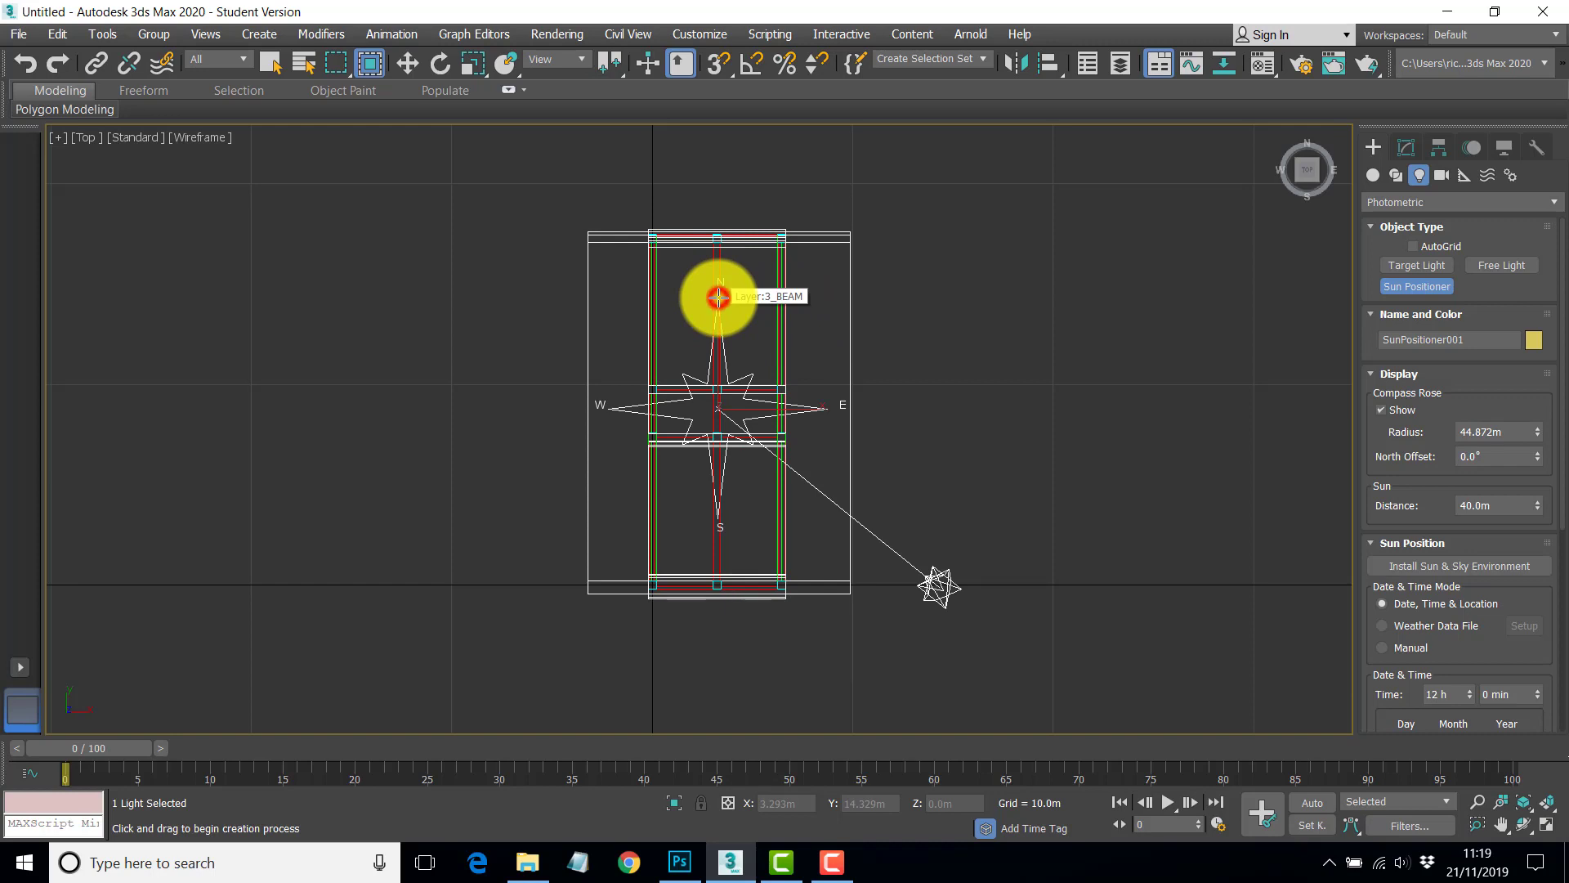
{"action": "left_click_drag", "start_coordinate": [718, 298], "coordinate": [718, 297]}
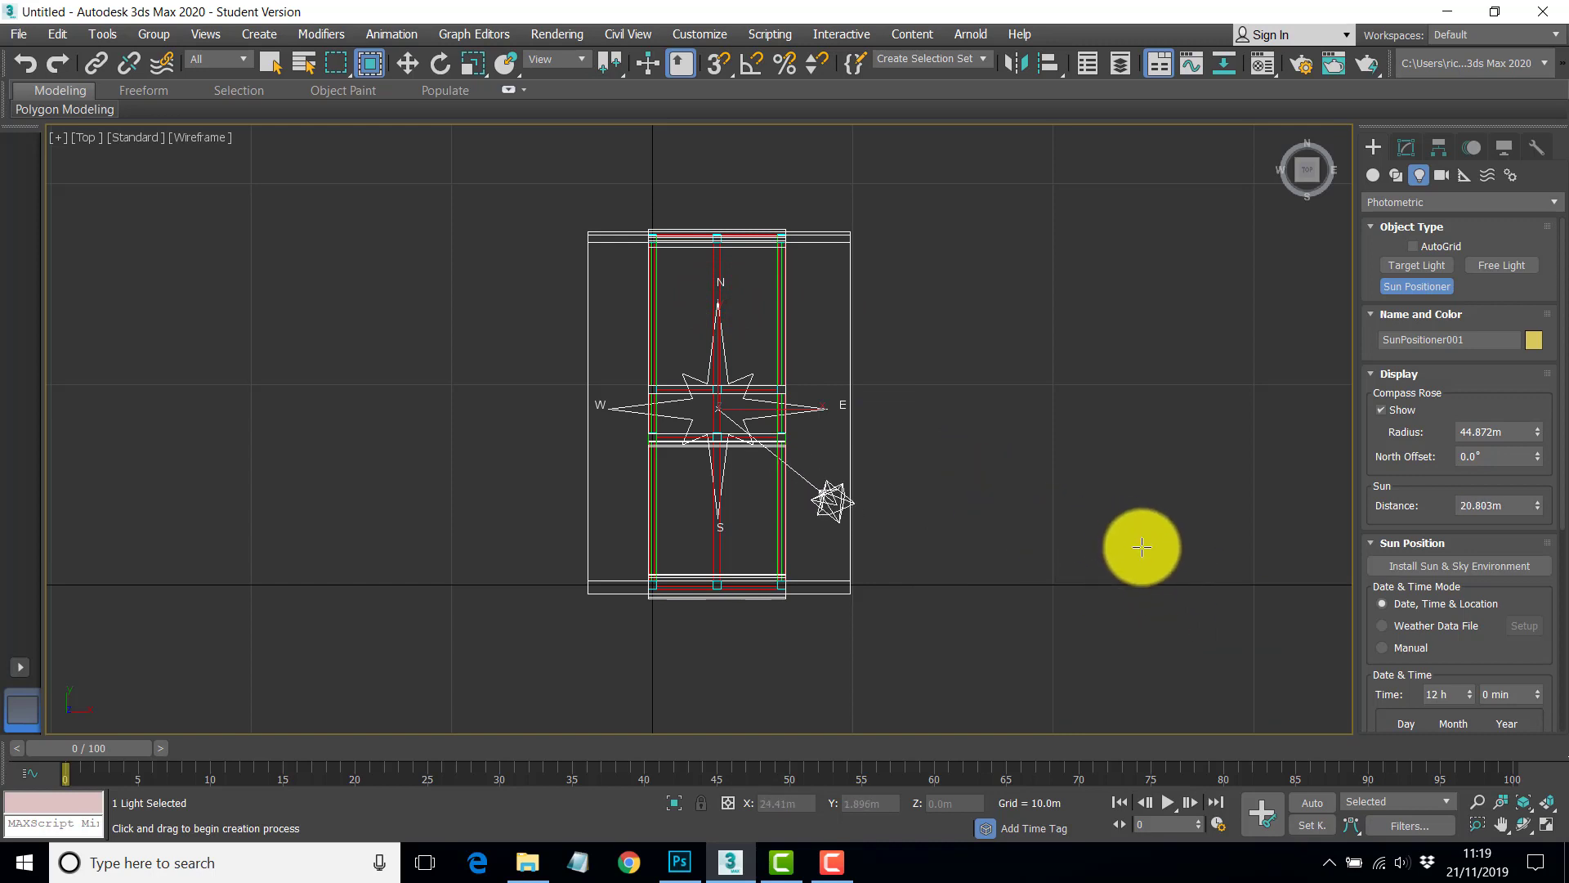
{"action": "left_click", "coordinate": [1142, 547]}
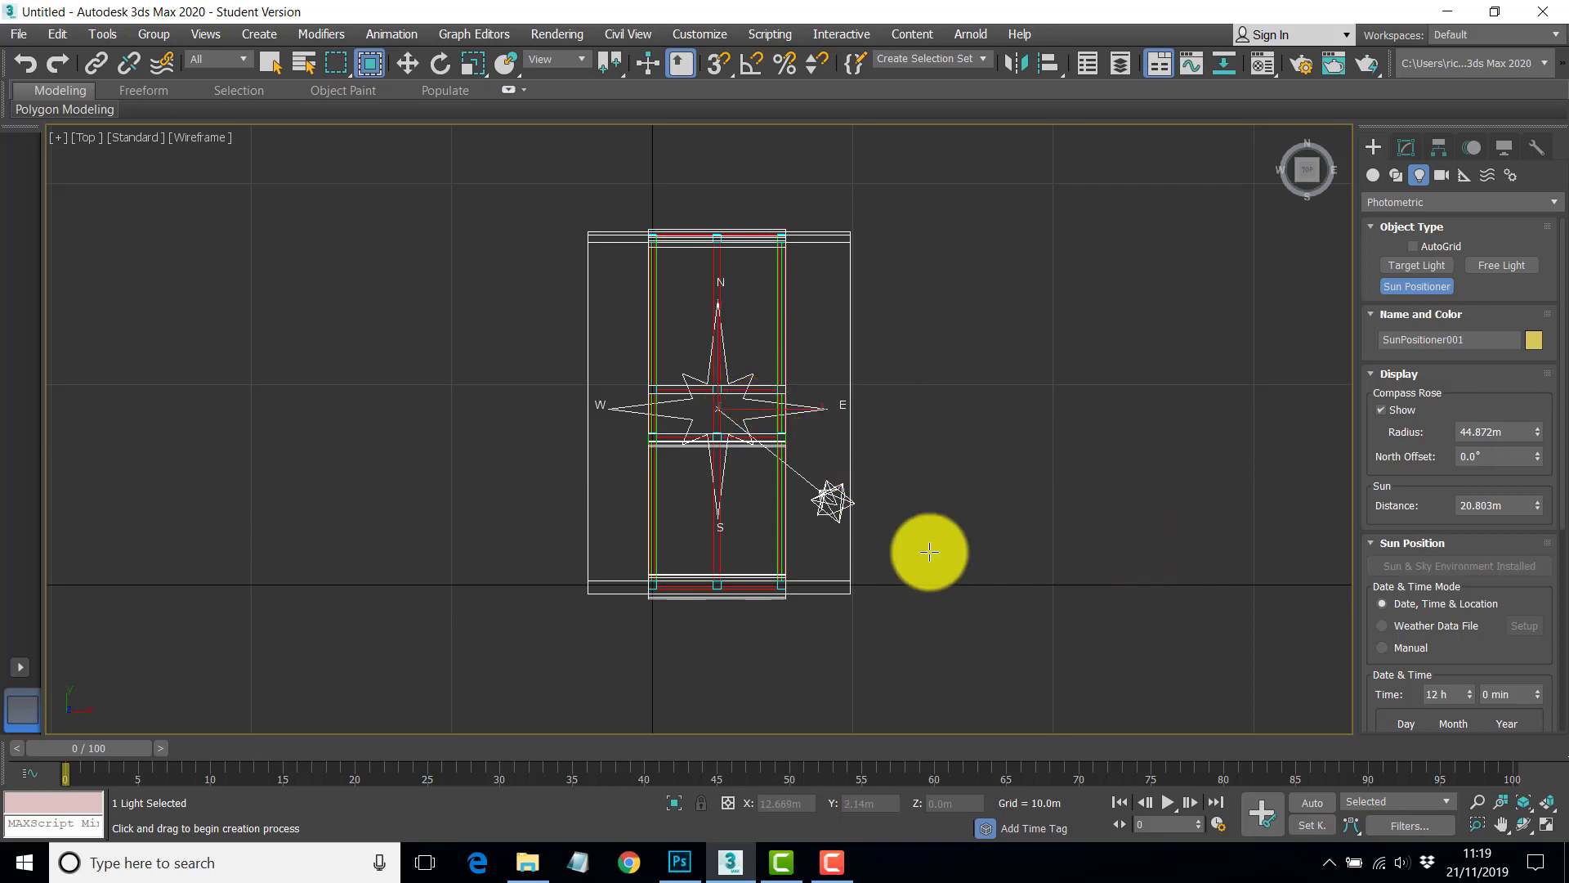
Restore the four-viewport layout and enlarge the Sun Positioner's compass rose to a radius of about 61.09 m.
{"action": "left_click", "coordinate": [1544, 828]}
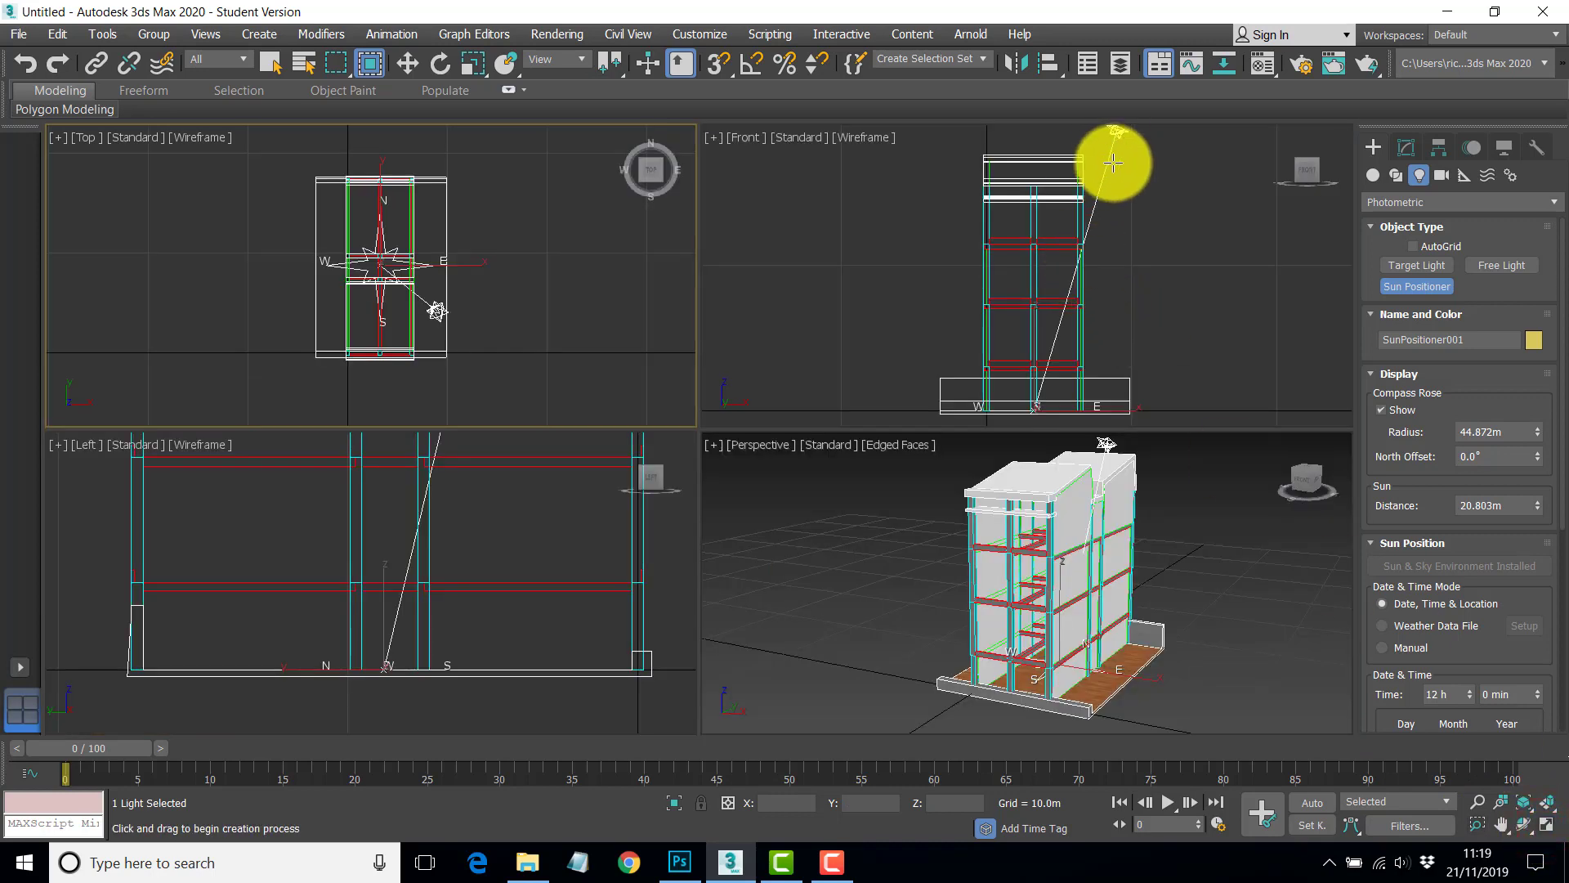
{"action": "left_click", "coordinate": [1406, 145]}
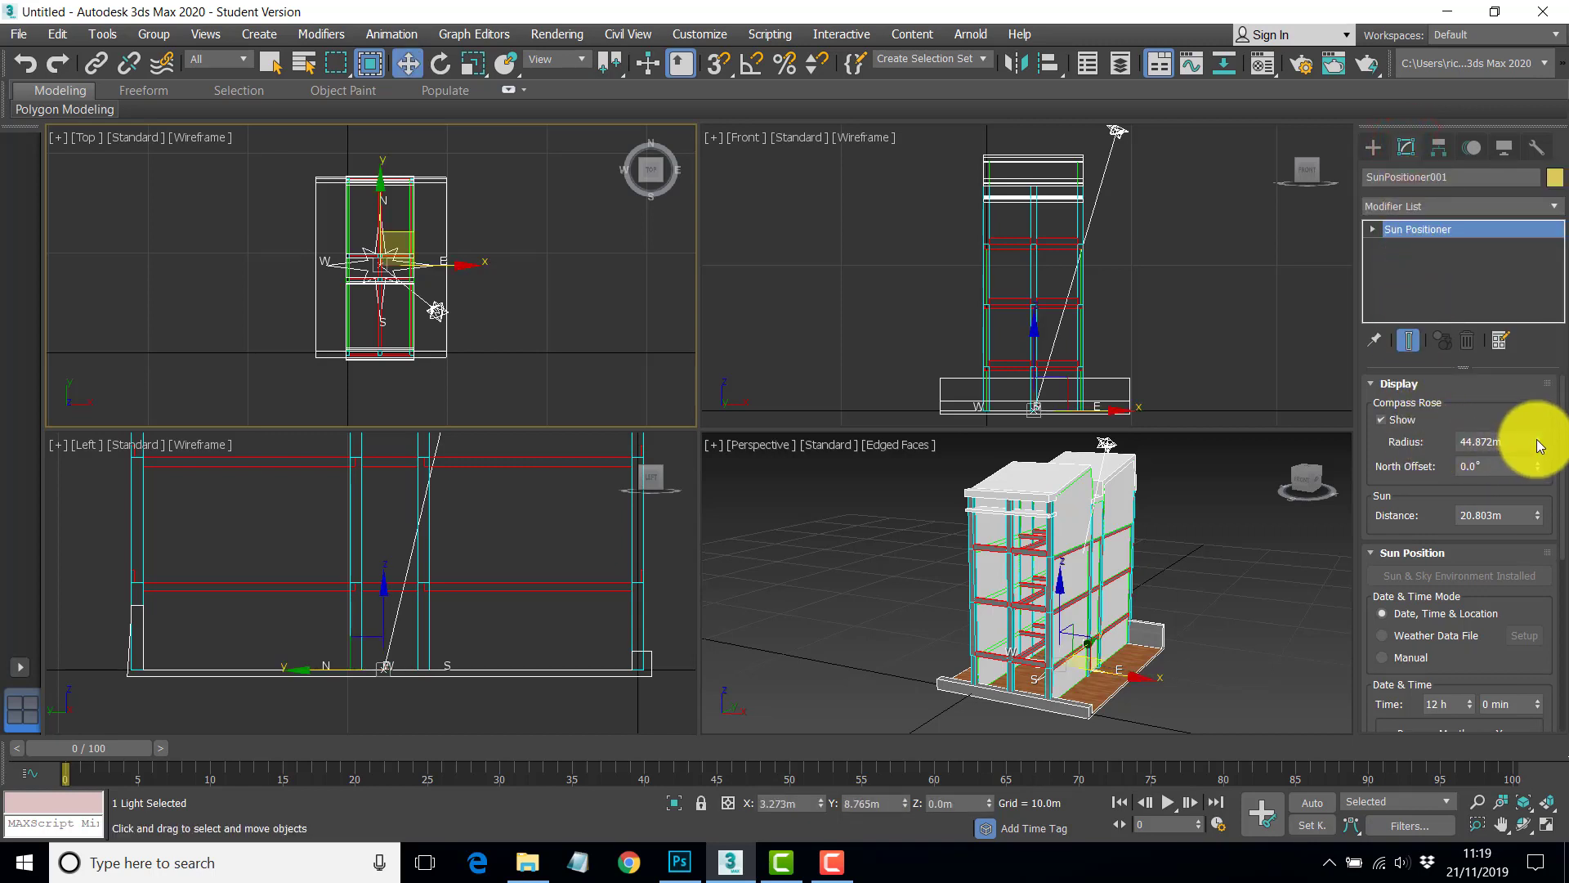
{"action": "left_click_drag", "start_coordinate": [1537, 447], "coordinate": [1539, 446]}
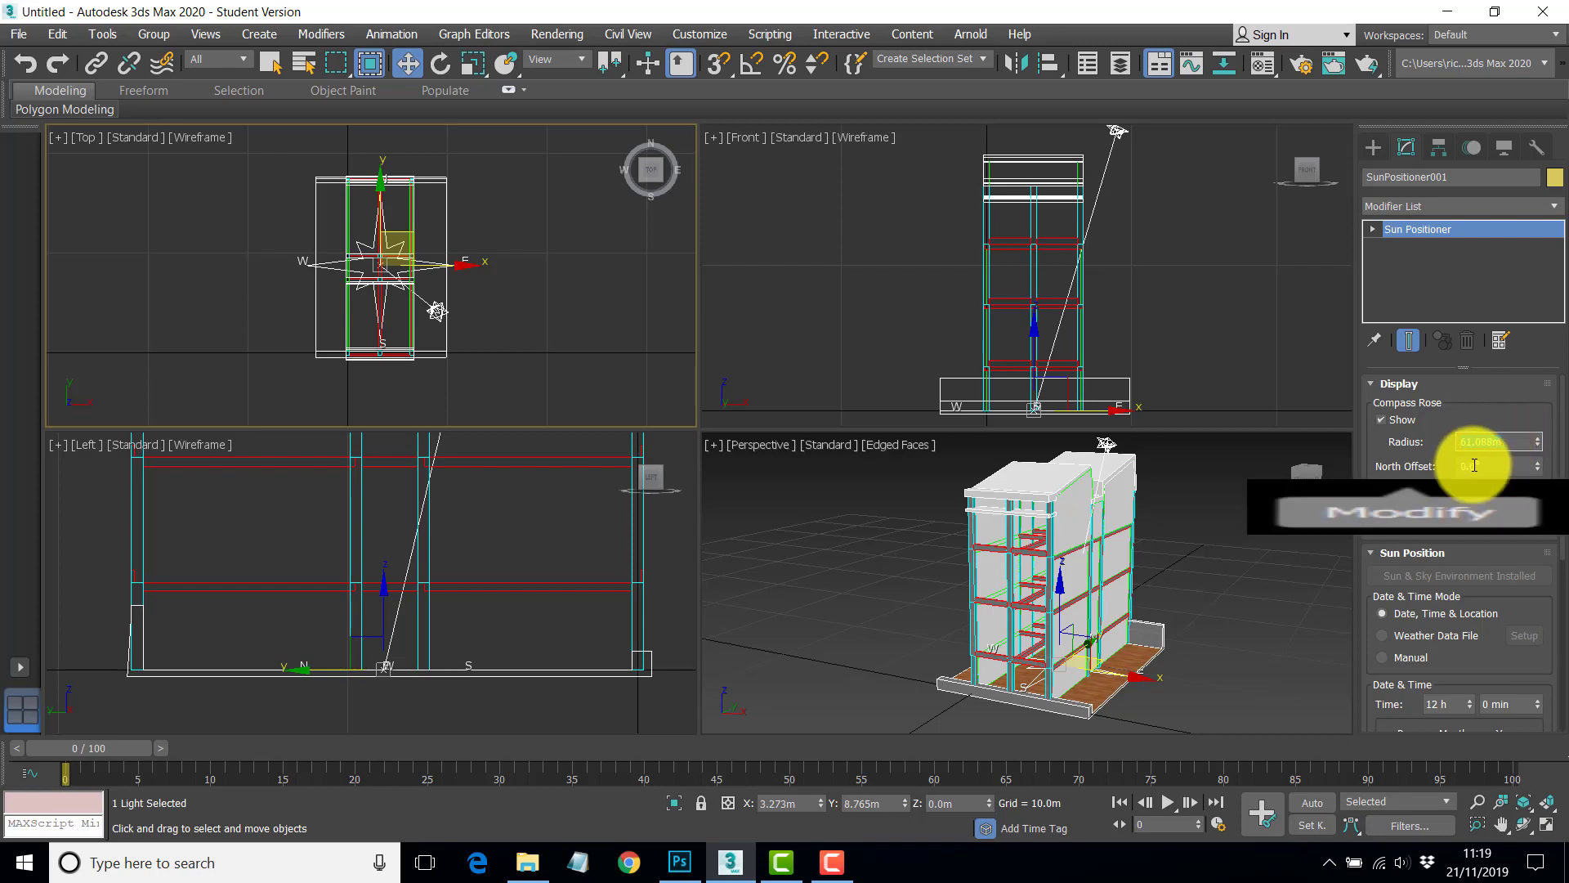
Set the North Offset to 4.84° after checking suncalc.jpg in Photoshop, and increase the sun distance to about 22.3 m.
{"action": "left_click", "coordinate": [1471, 466]}
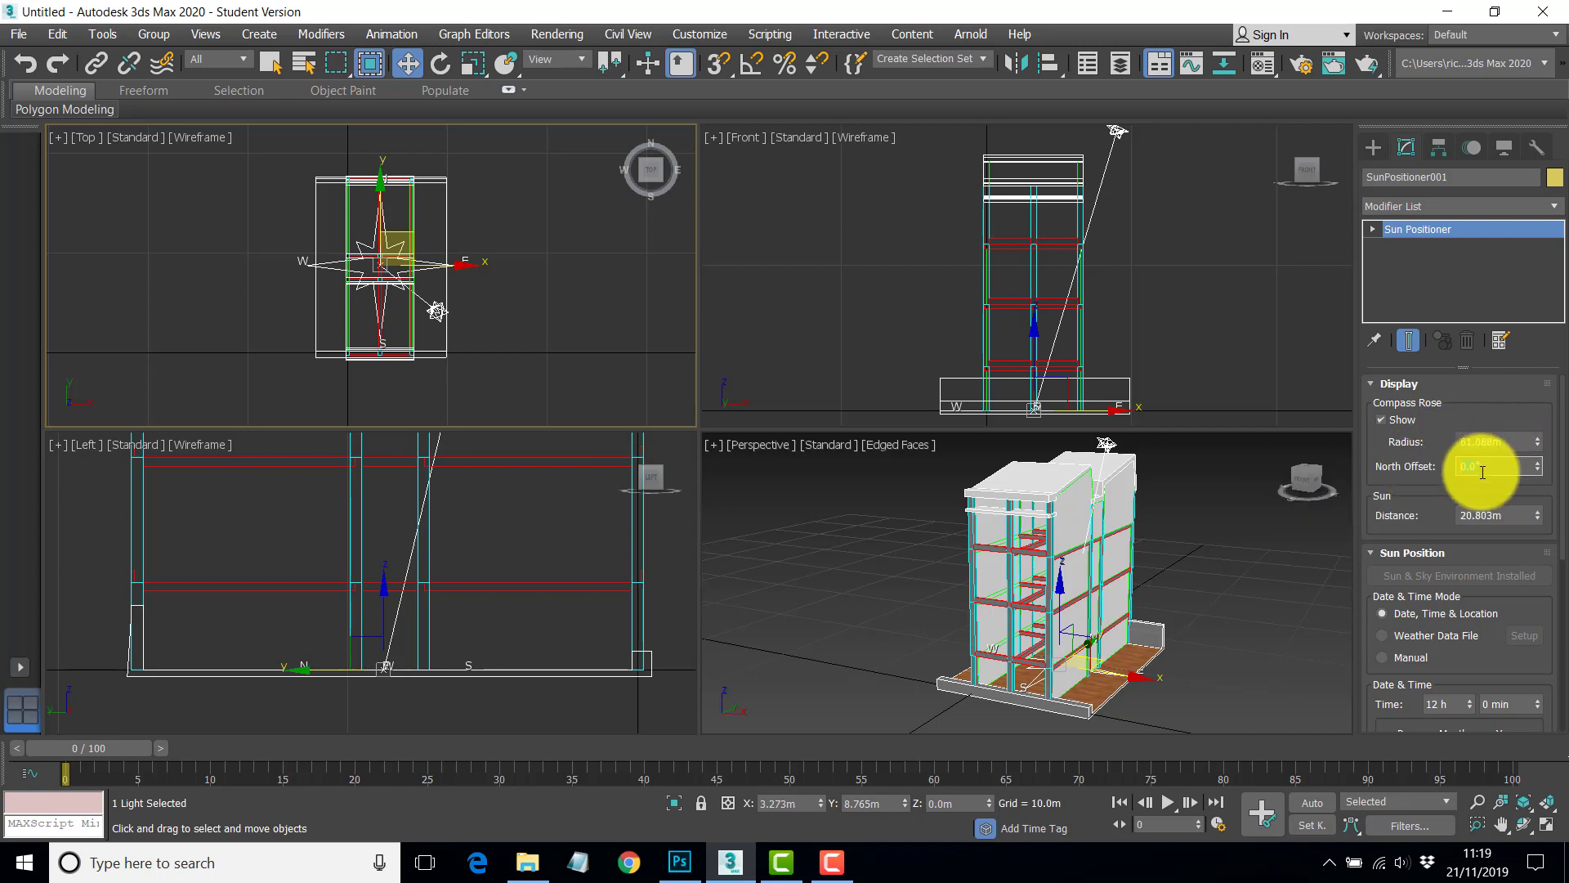
{"action": "left_click", "coordinate": [678, 863]}
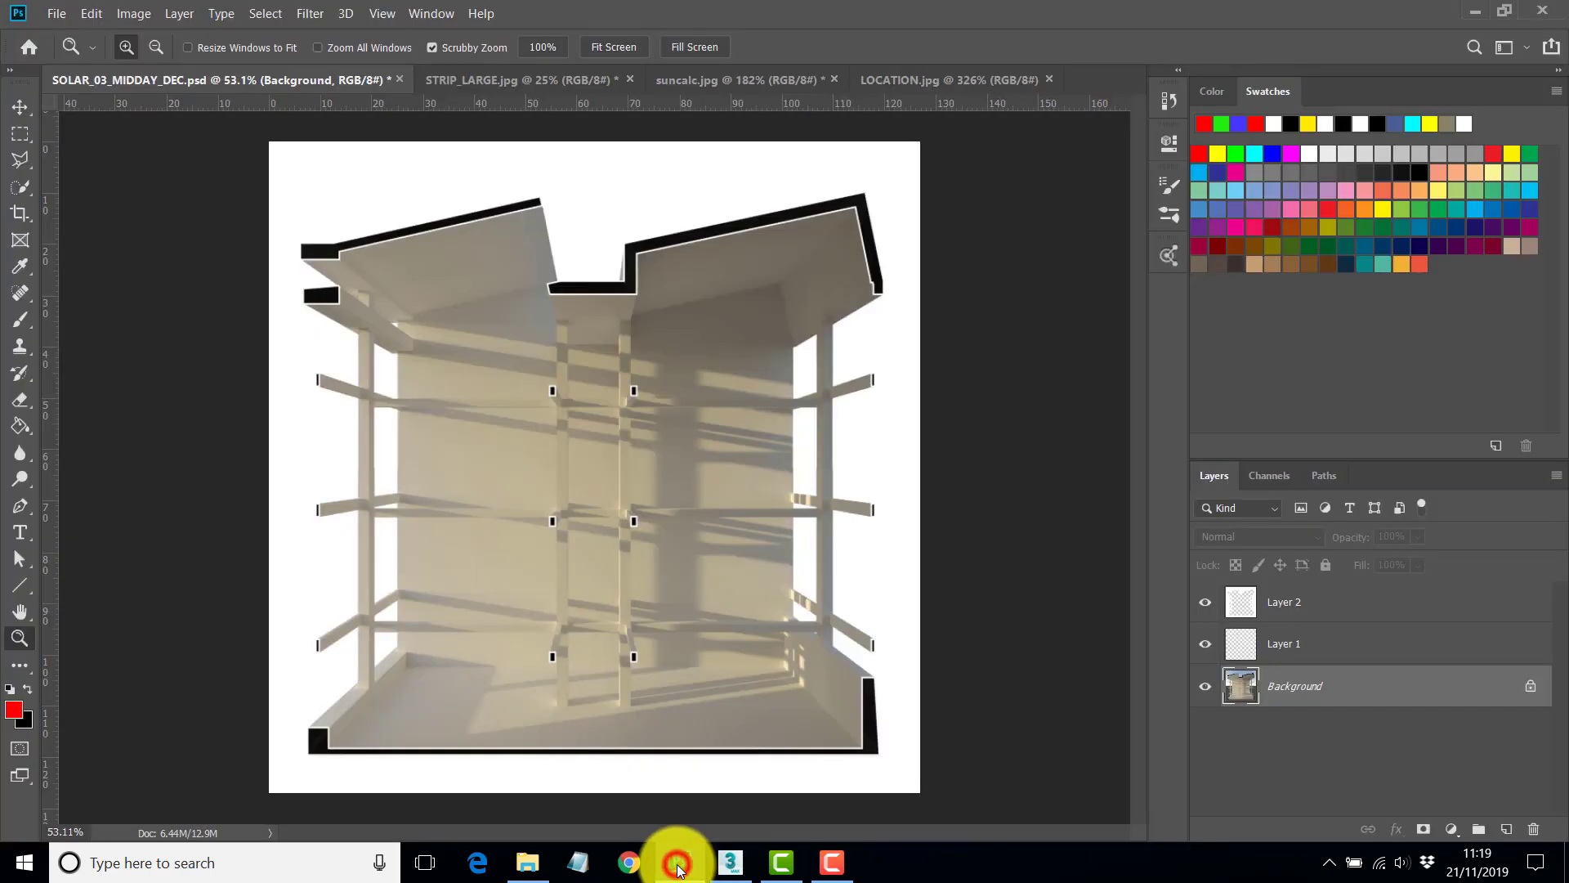
{"action": "left_click", "coordinate": [705, 86]}
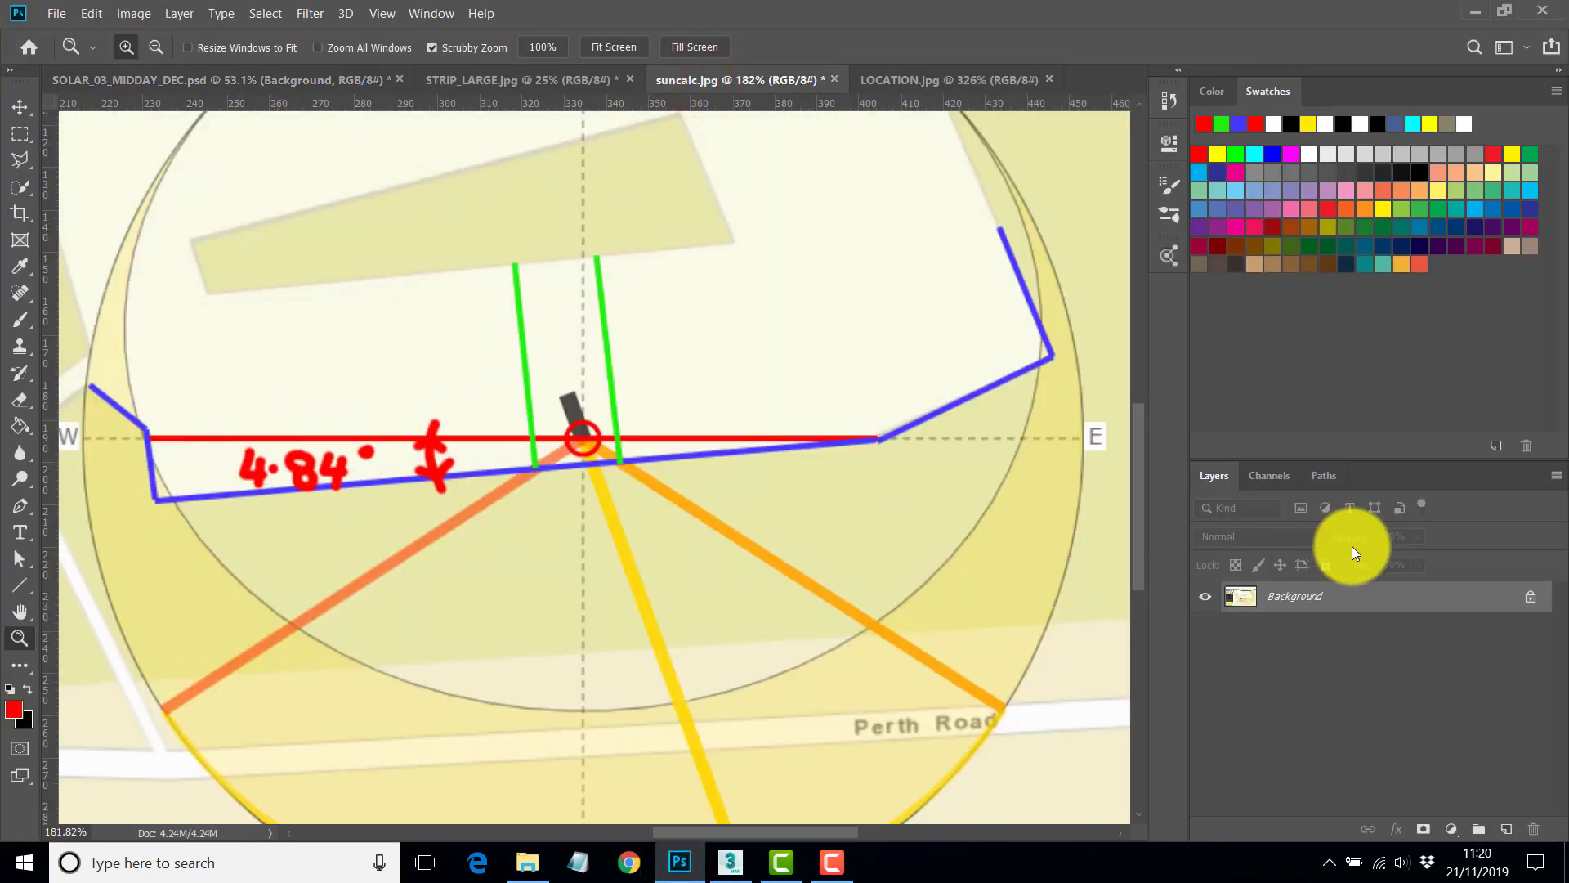
{"action": "left_click", "coordinate": [730, 863]}
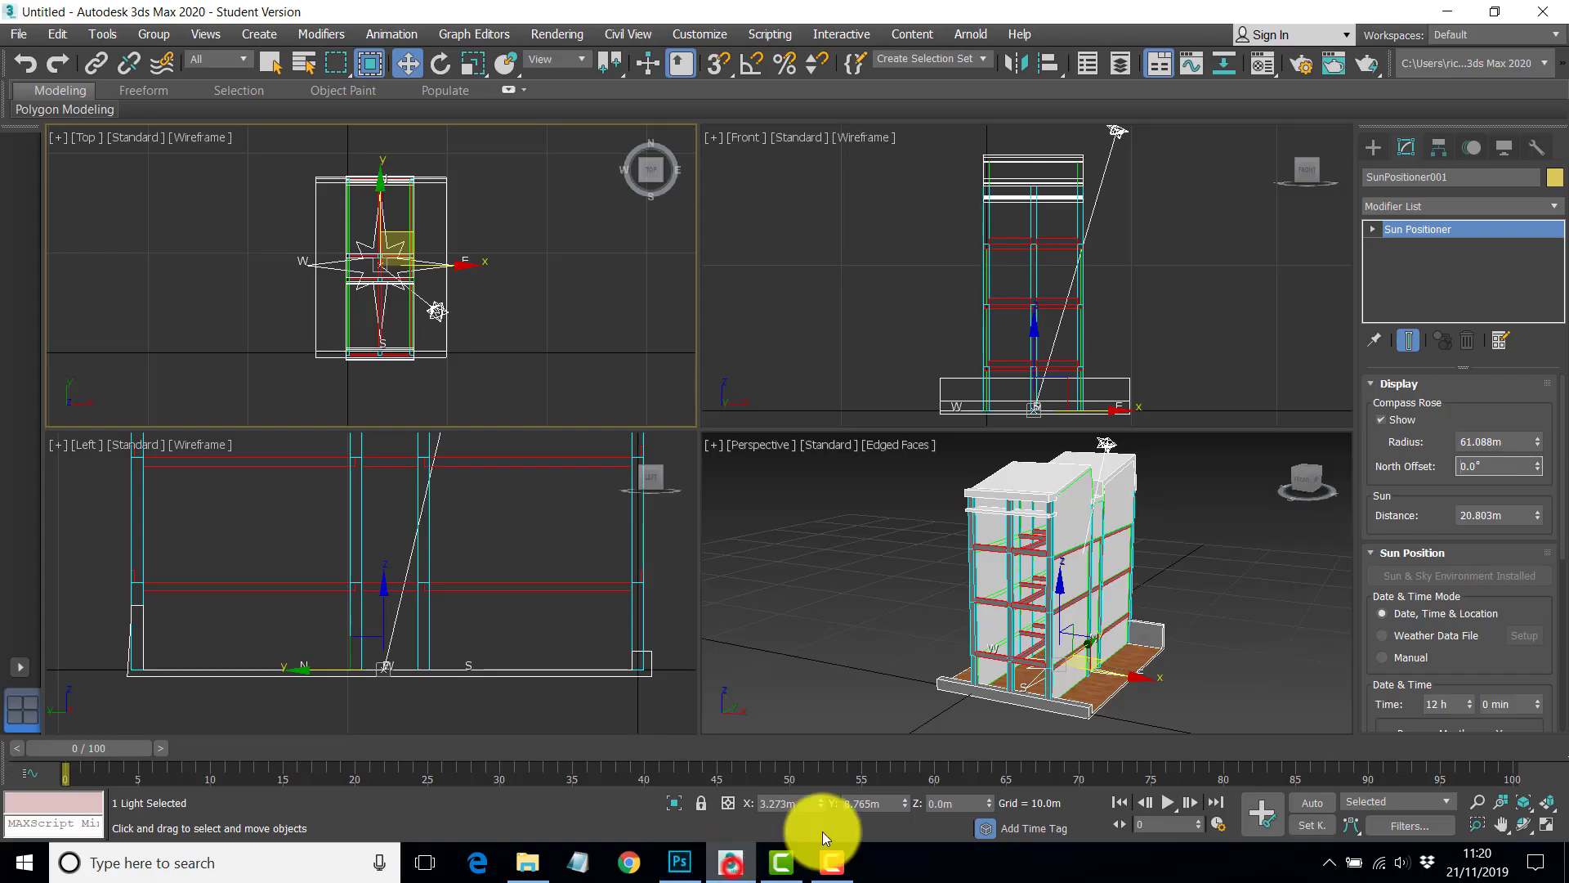
{"action": "left_click_drag", "start_coordinate": [1477, 467], "coordinate": [1414, 462]}
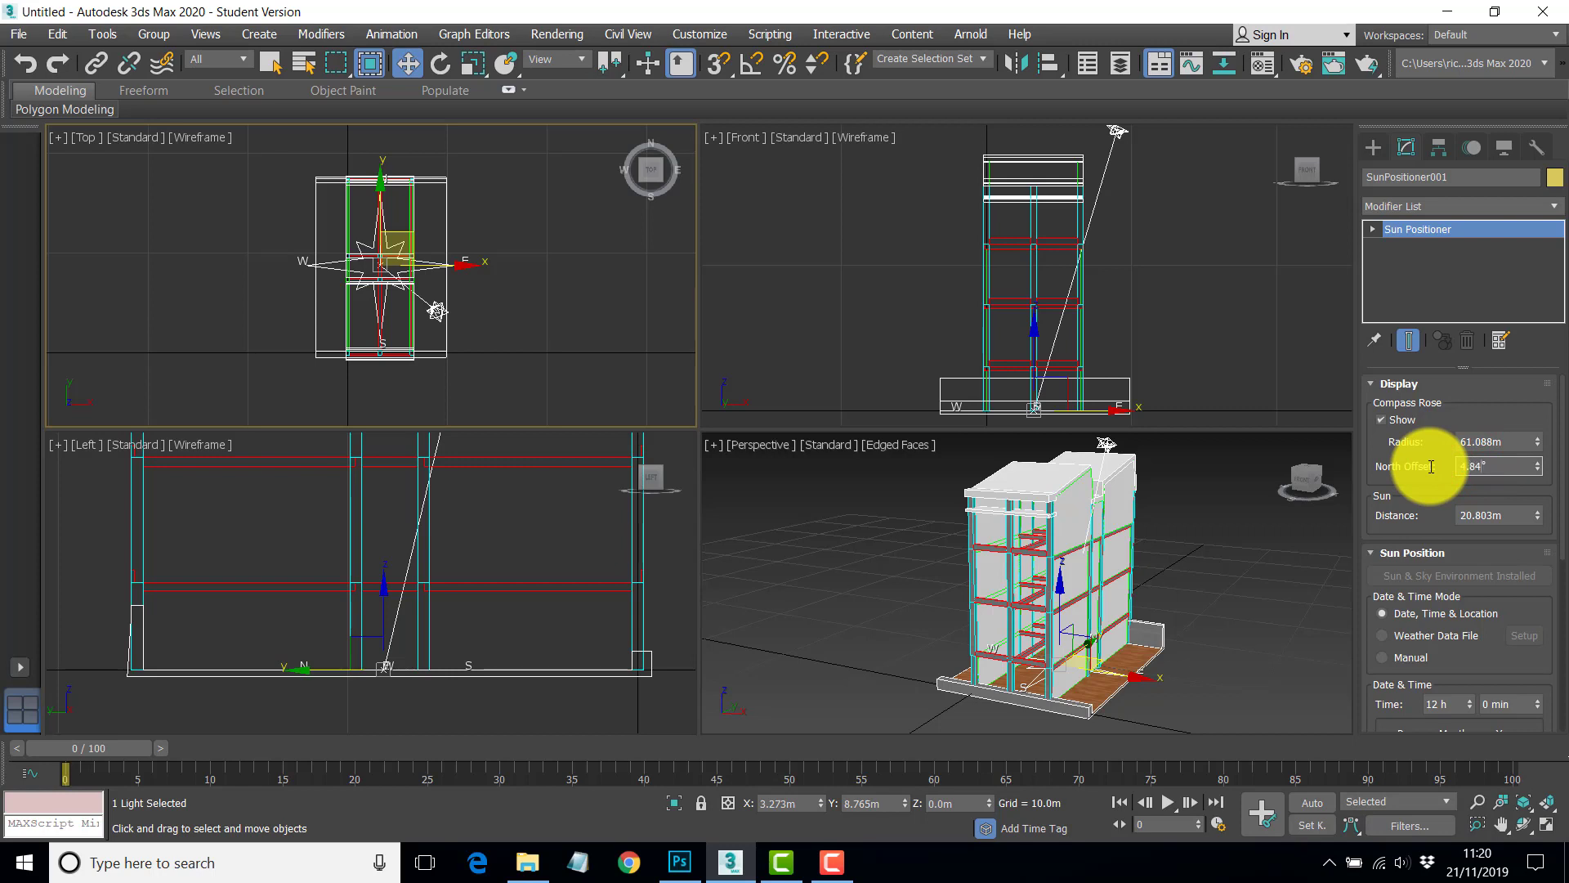
{"action": "key", "text": "Return"}
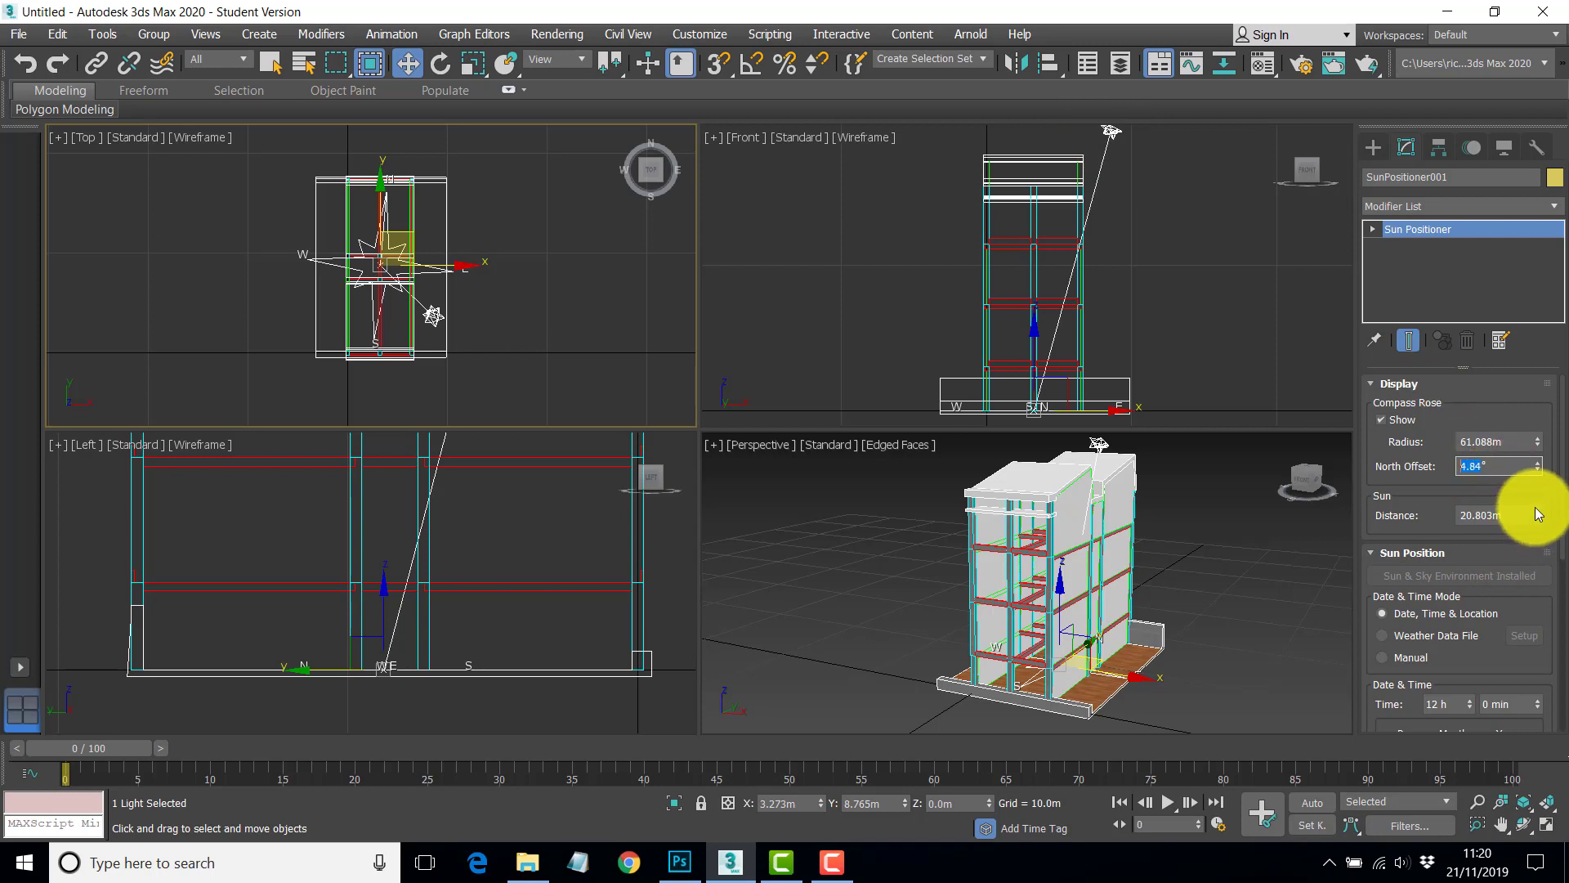
{"action": "left_click_drag", "start_coordinate": [1536, 510], "coordinate": [1540, 525]}
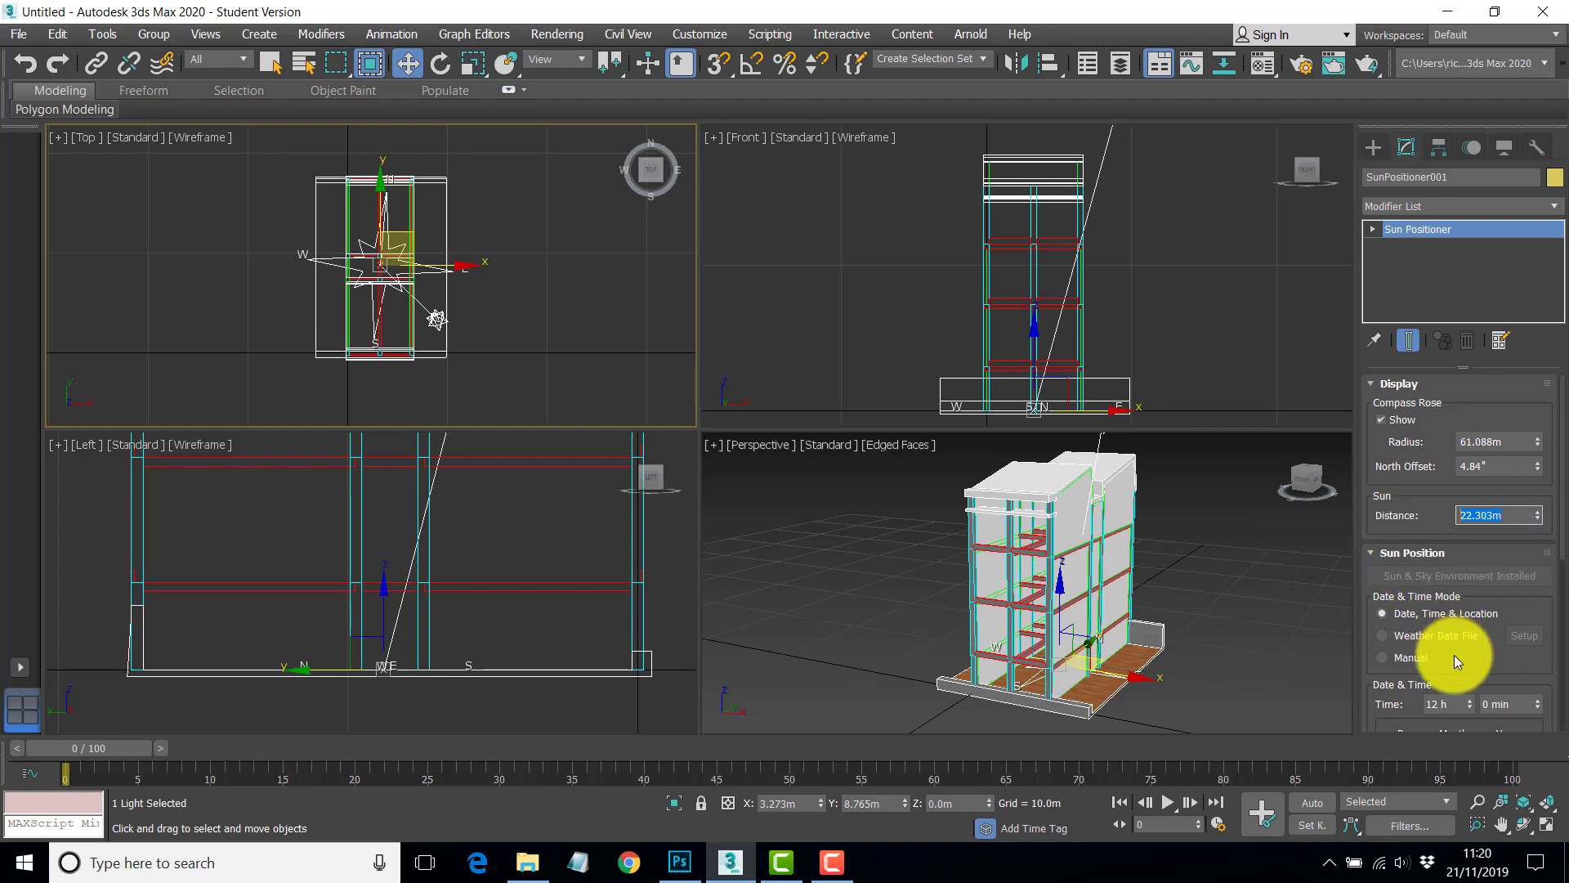
Set the sun's time to 10 h 30 min and turn off Daylight Saving Time.
{"action": "left_click_drag", "start_coordinate": [1454, 655], "coordinate": [1475, 439]}
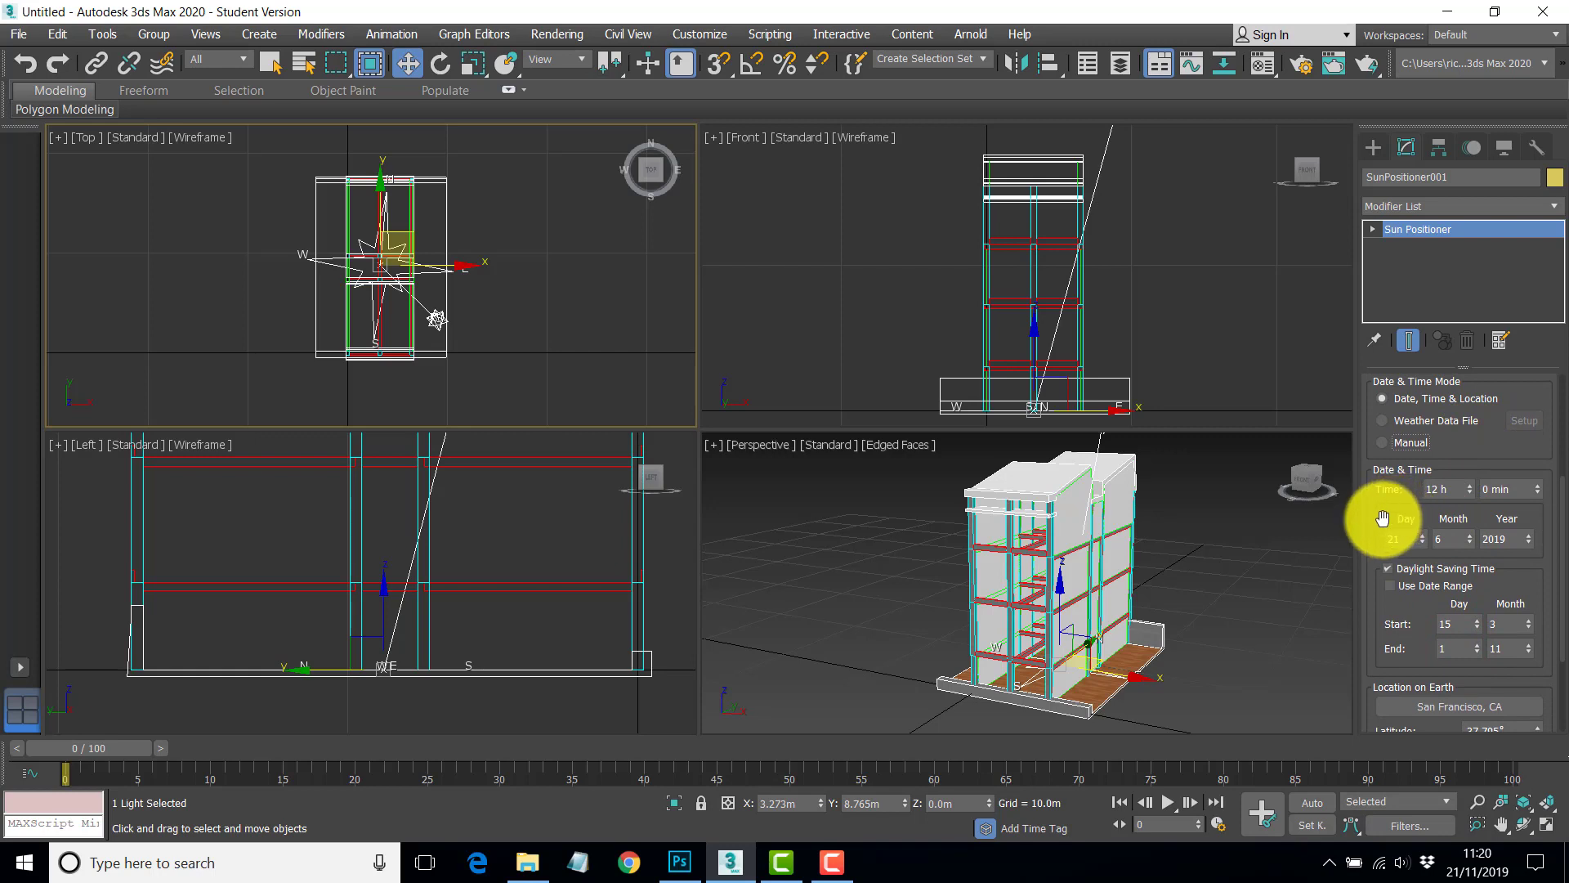
{"action": "mouse_move", "coordinate": [1384, 518]}
{"action": "left_mouse_down"}
{"action": "mouse_move", "coordinate": [1391, 480]}
{"action": "mouse_move", "coordinate": [1387, 496]}
{"action": "left_mouse_up"}
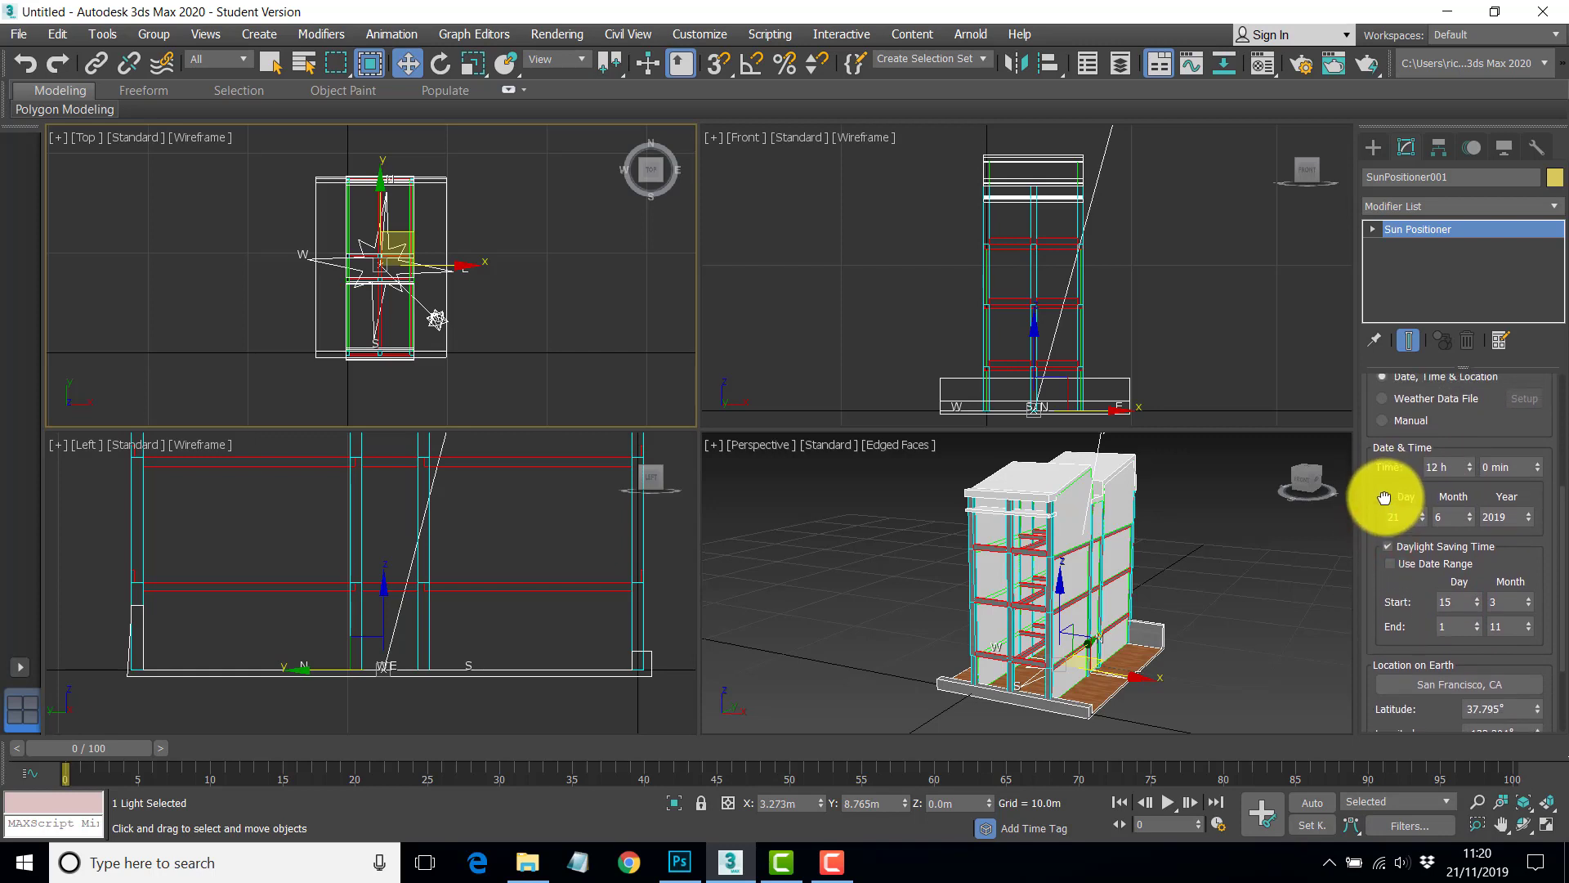
{"action": "left_click", "coordinate": [1441, 466]}
{"action": "type", "text": "10"}
{"action": "key", "text": "Return"}
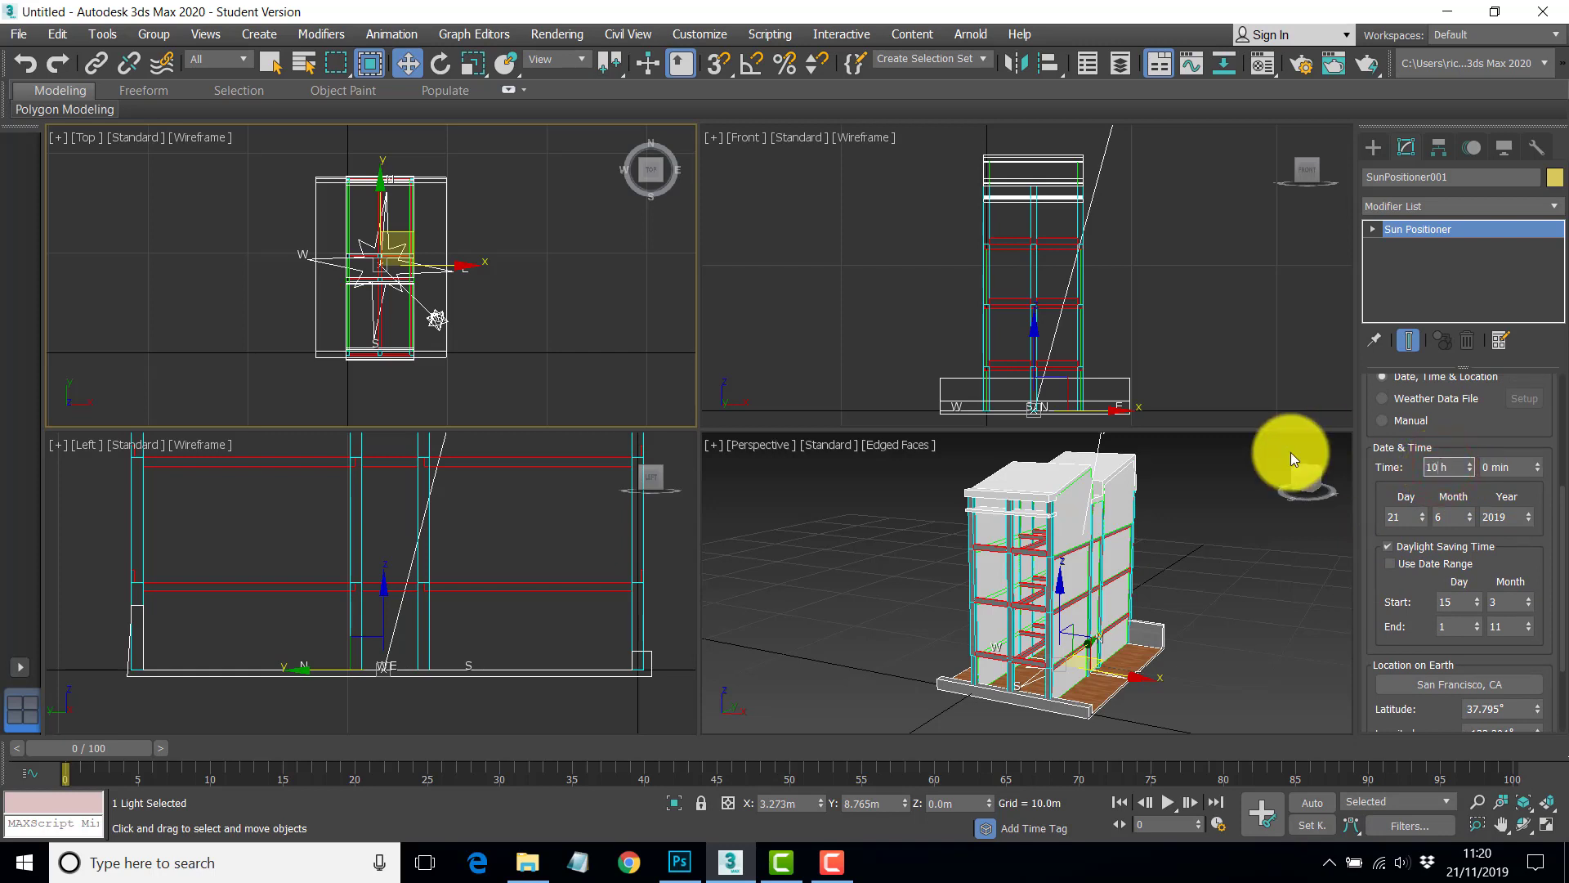
{"action": "left_click", "coordinate": [1471, 467]}
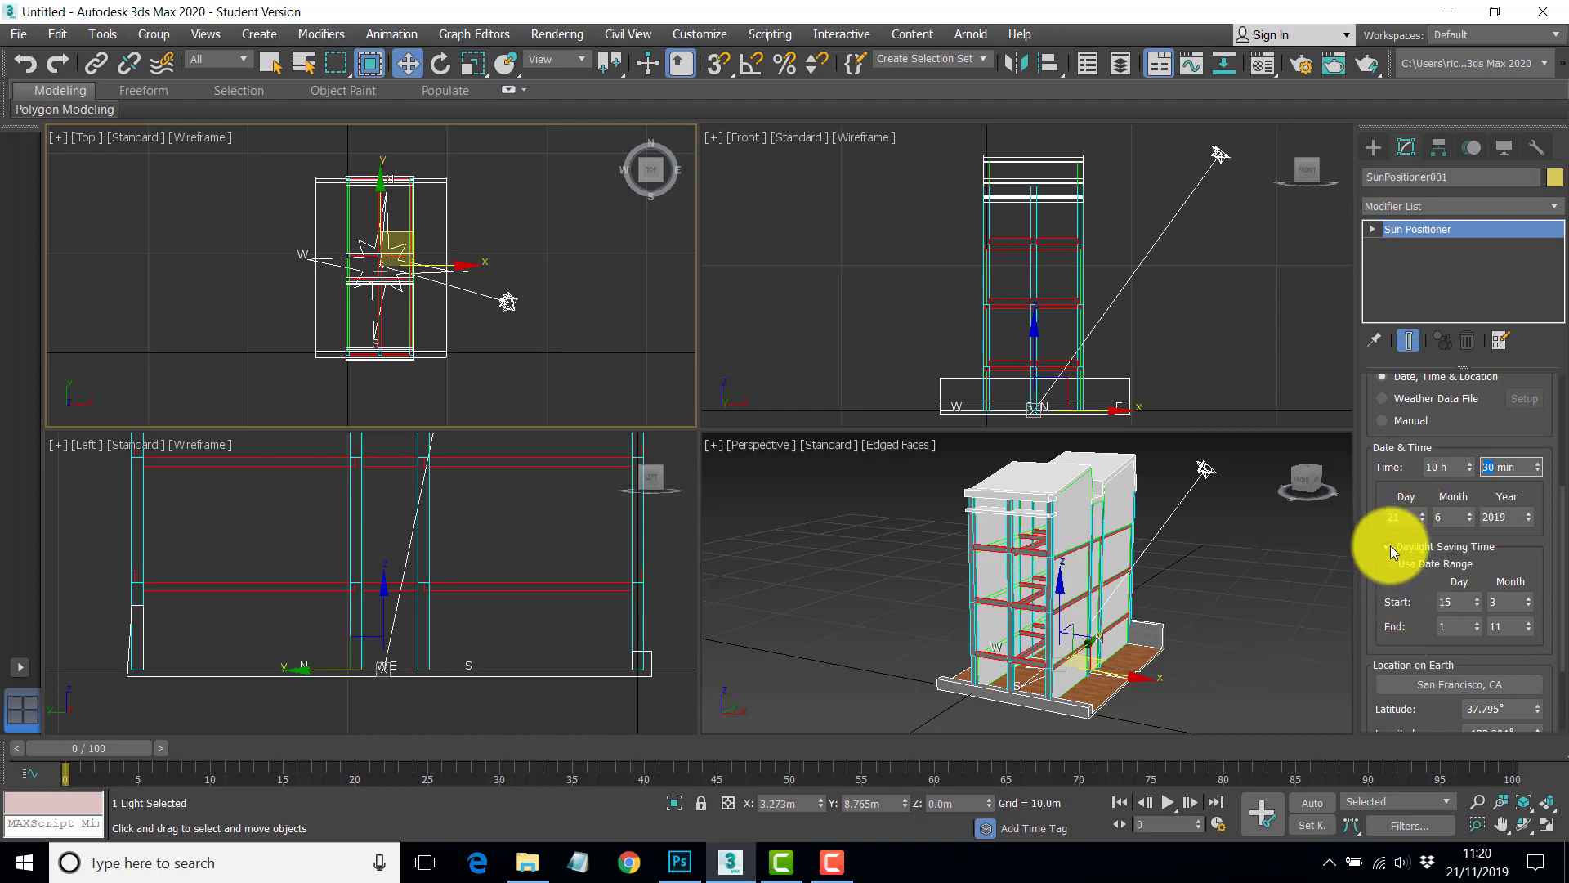
{"action": "left_click", "coordinate": [1389, 546]}
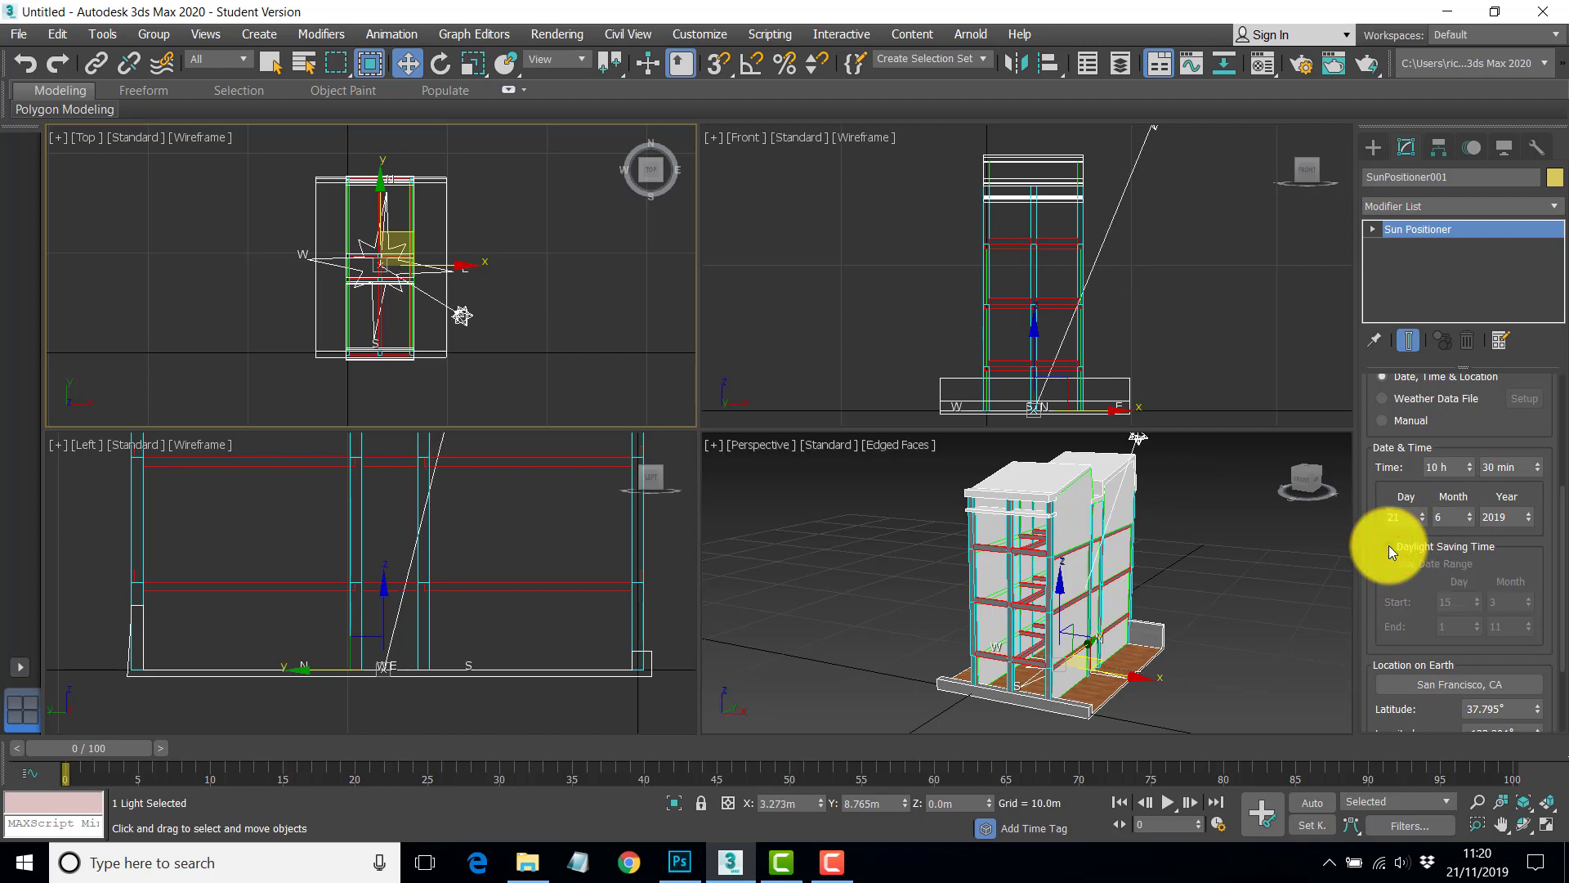
Set the sun's location on Earth to Edinburgh, Scotland, using the Europe map.
{"action": "left_click_drag", "start_coordinate": [1384, 579], "coordinate": [1383, 438]}
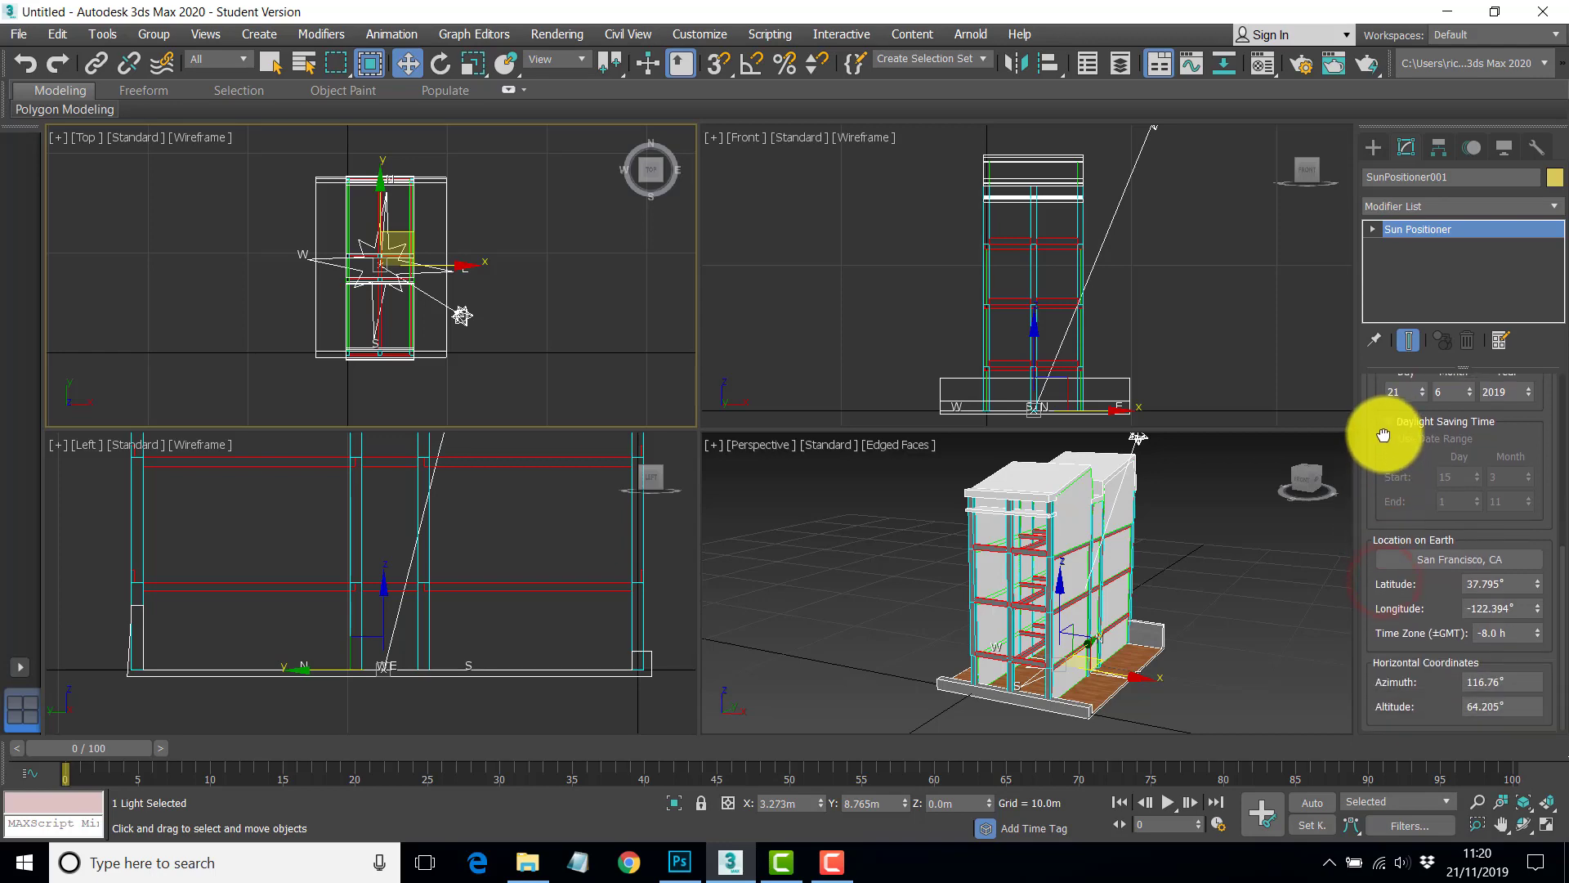
{"action": "left_click", "coordinate": [1443, 558]}
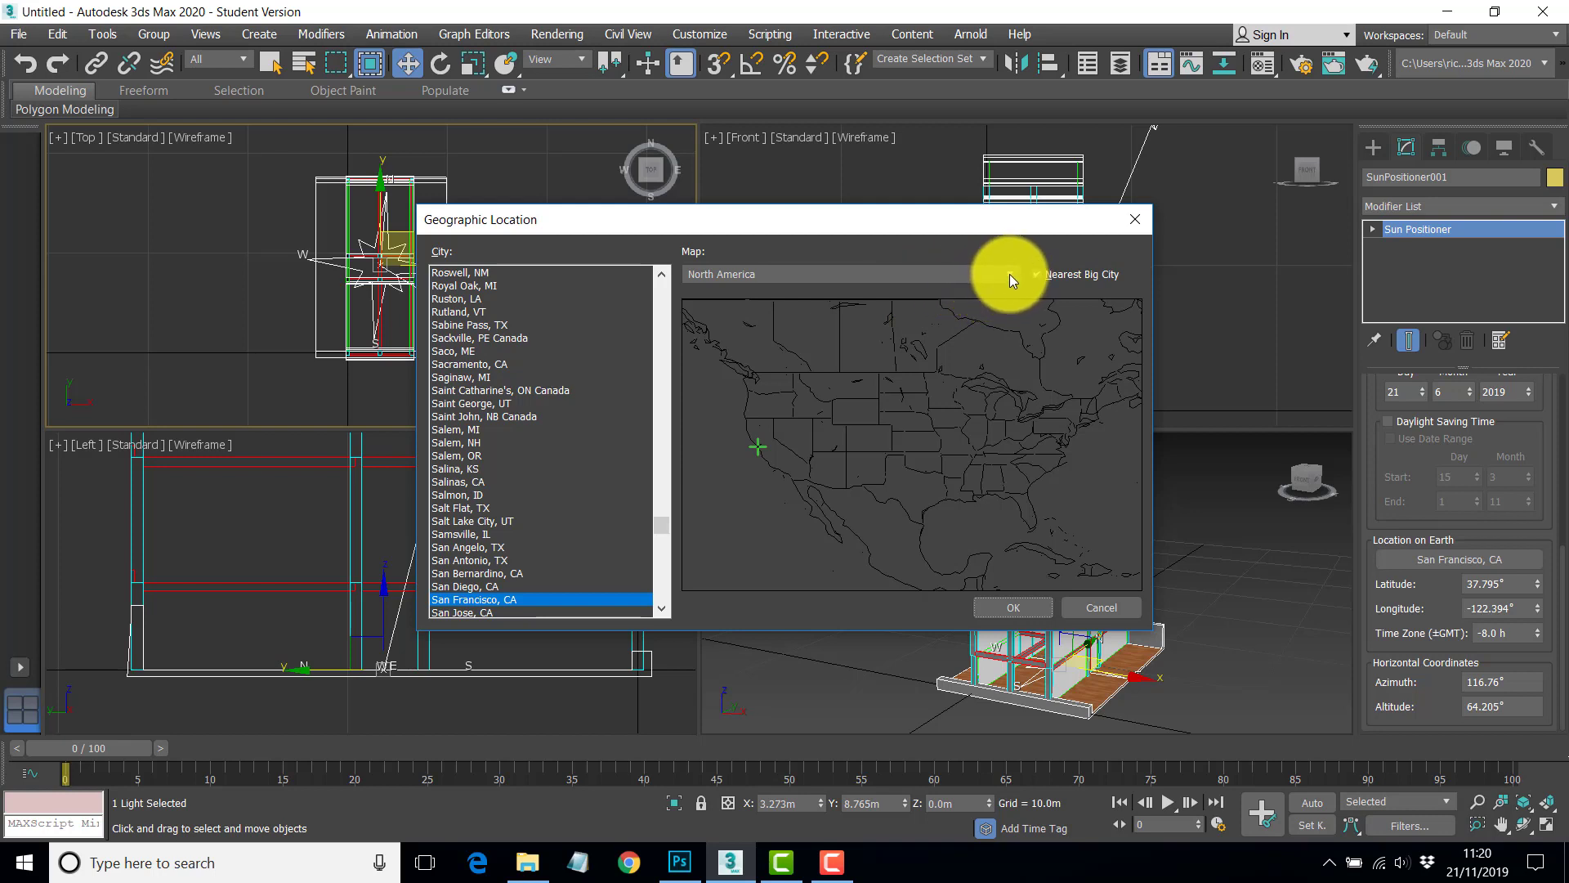
{"action": "left_click", "coordinate": [1009, 273]}
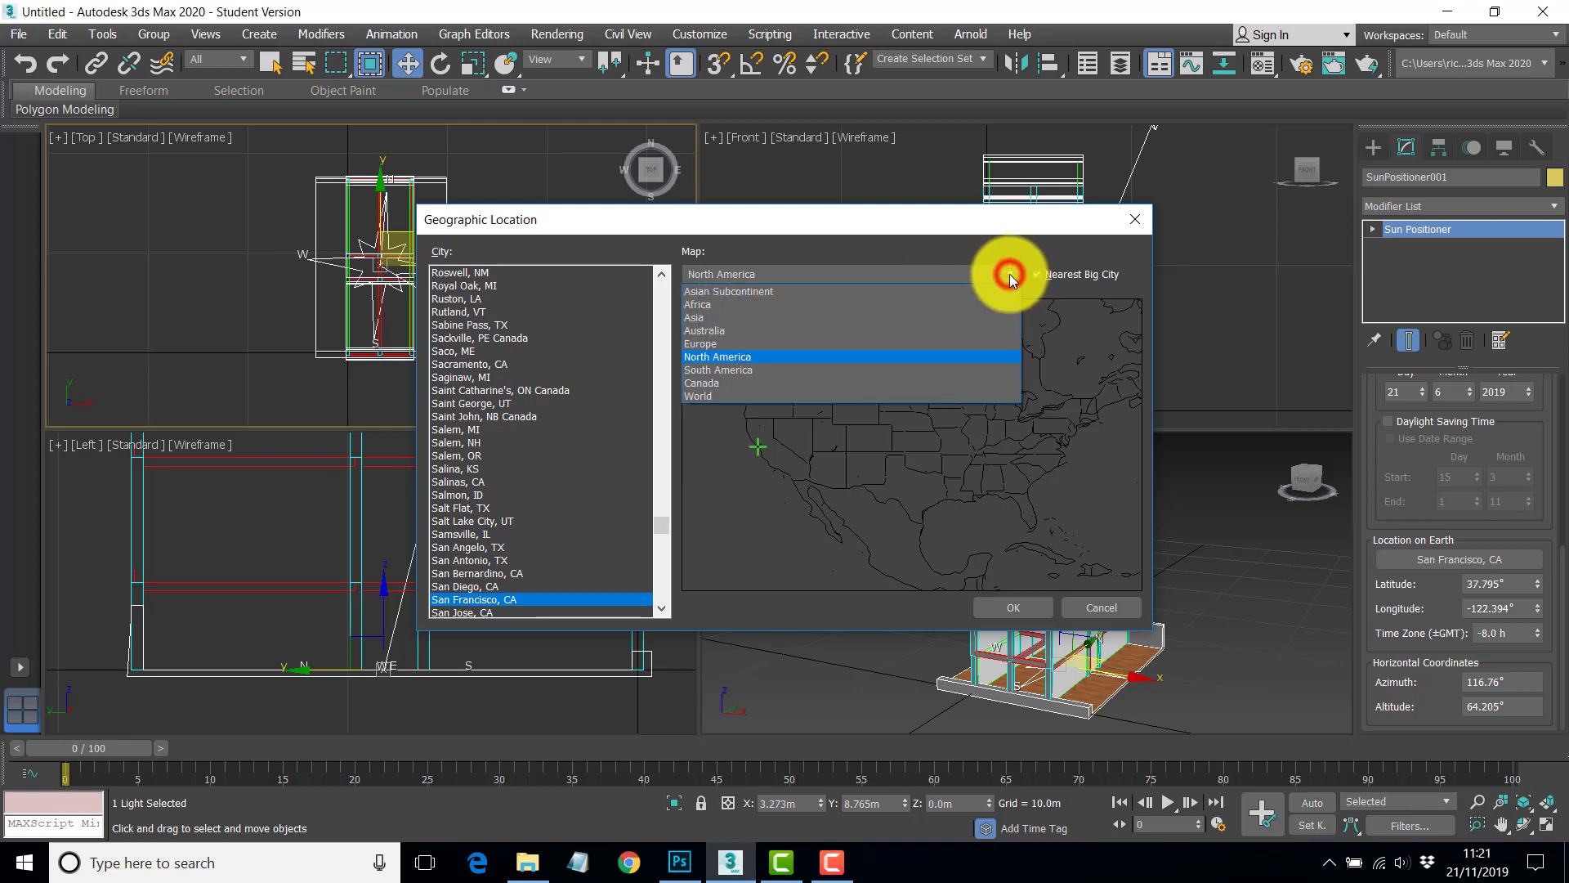
{"action": "left_click", "coordinate": [713, 342]}
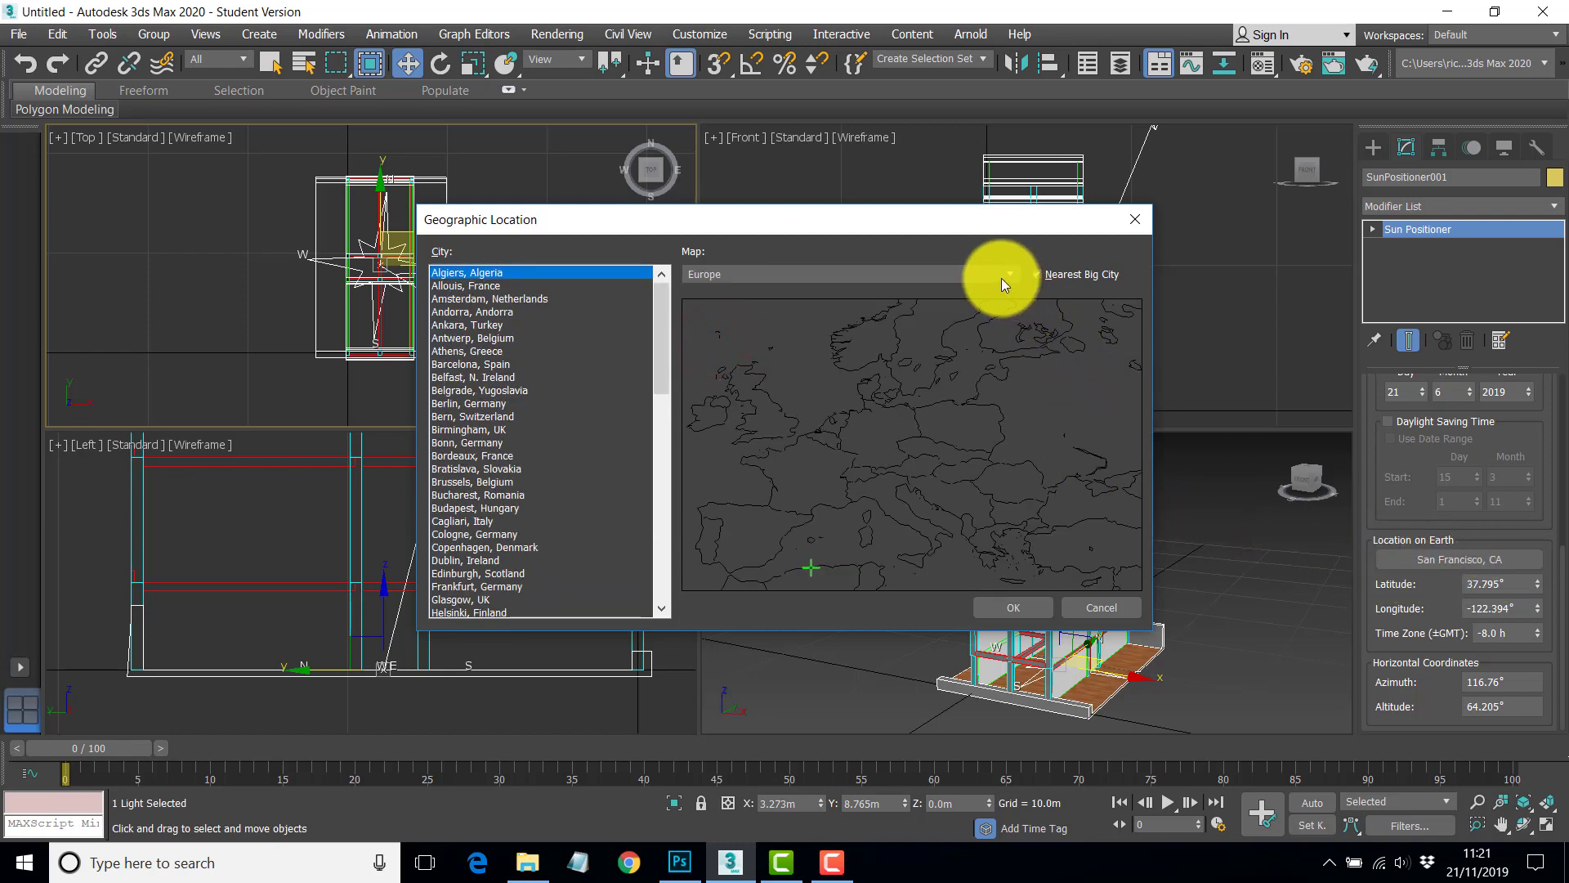
{"action": "left_click", "coordinate": [757, 383]}
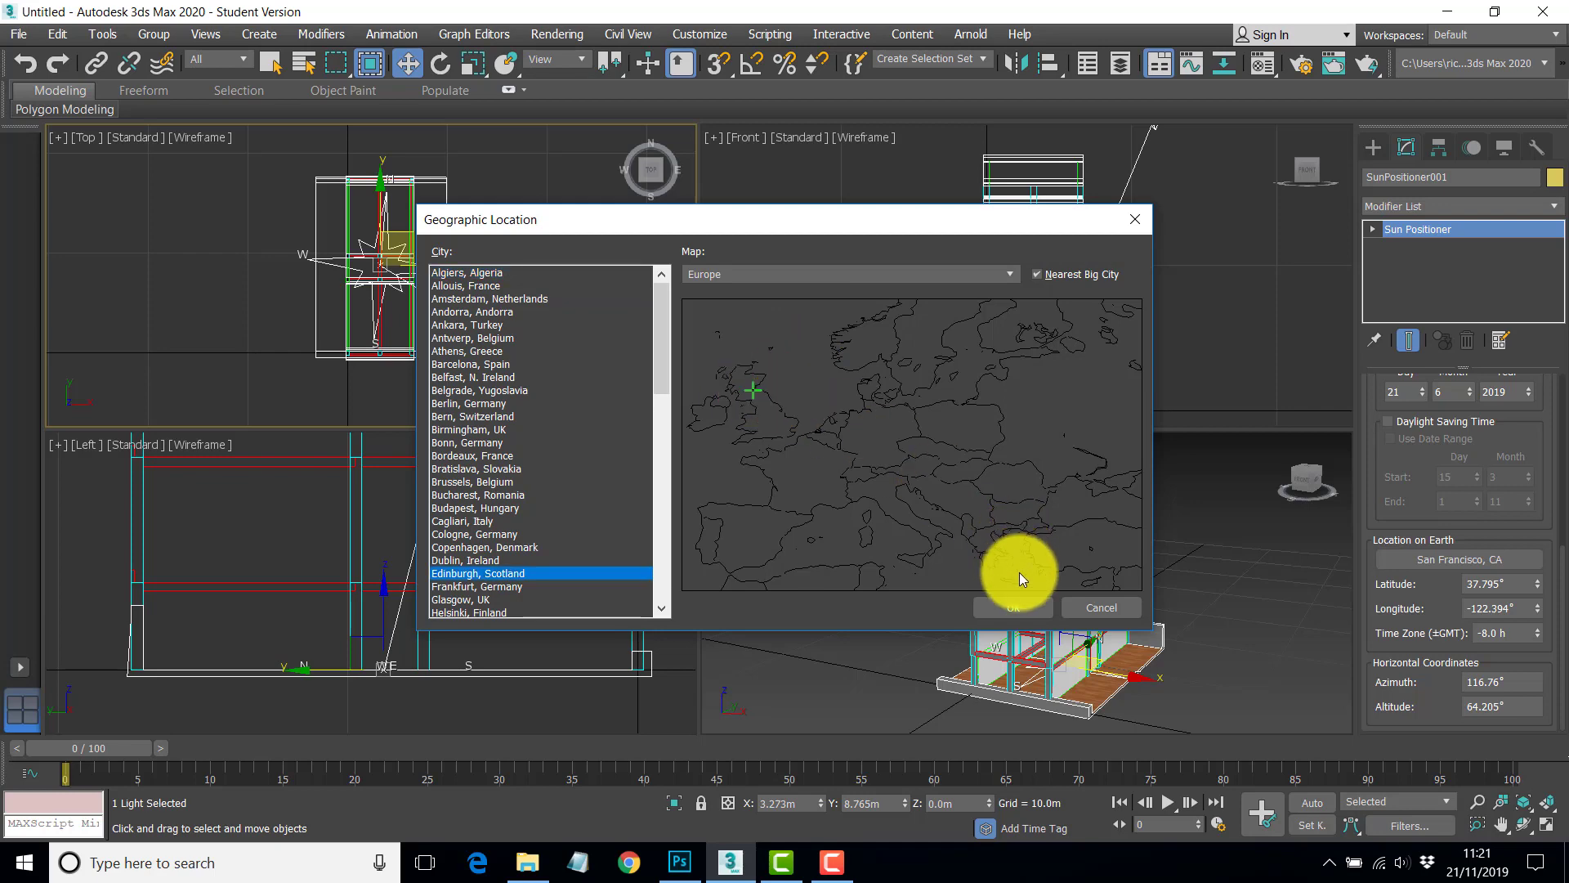
{"action": "left_click", "coordinate": [1019, 605]}
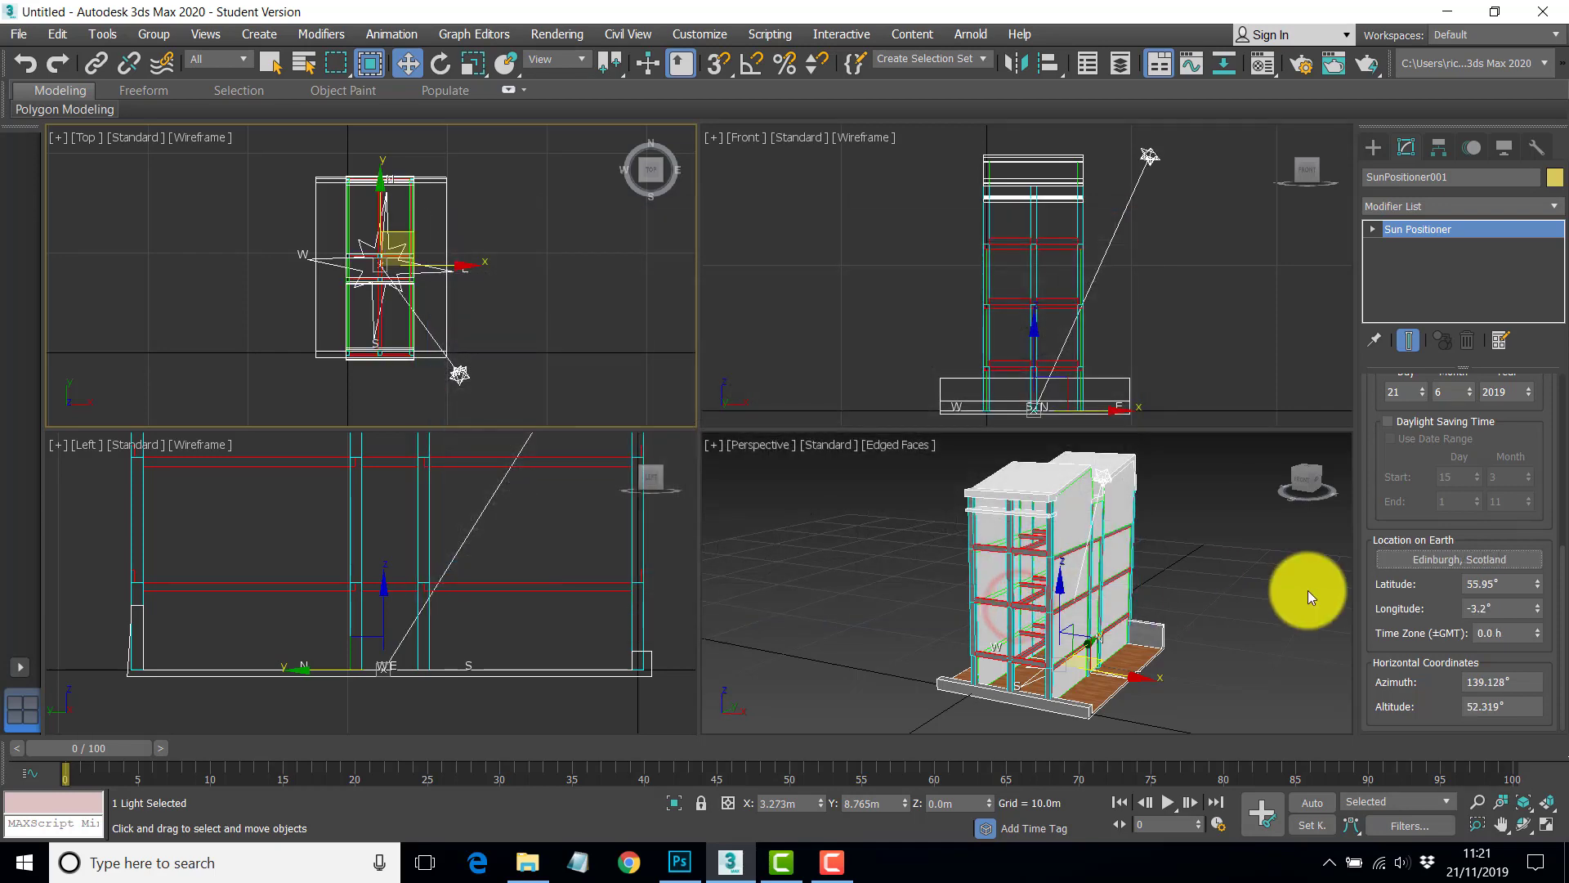
Set the sun location's latitude to 56.5° and longitude to -3.0° after checking the site reference in Photoshop.
{"action": "left_click", "coordinate": [1443, 601]}
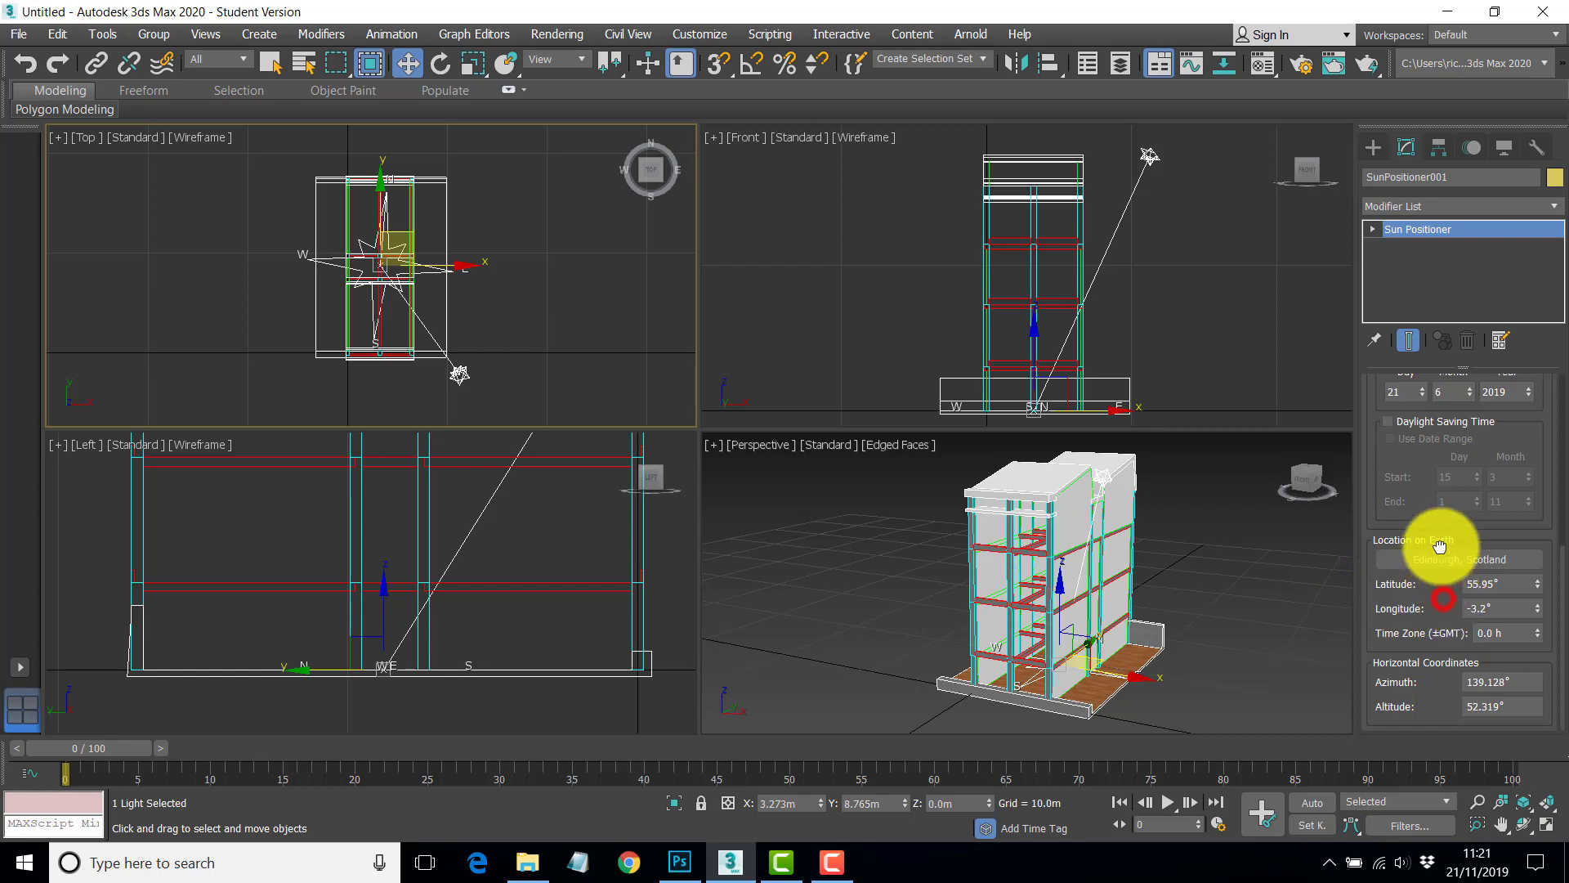
{"action": "left_click", "coordinate": [1493, 583]}
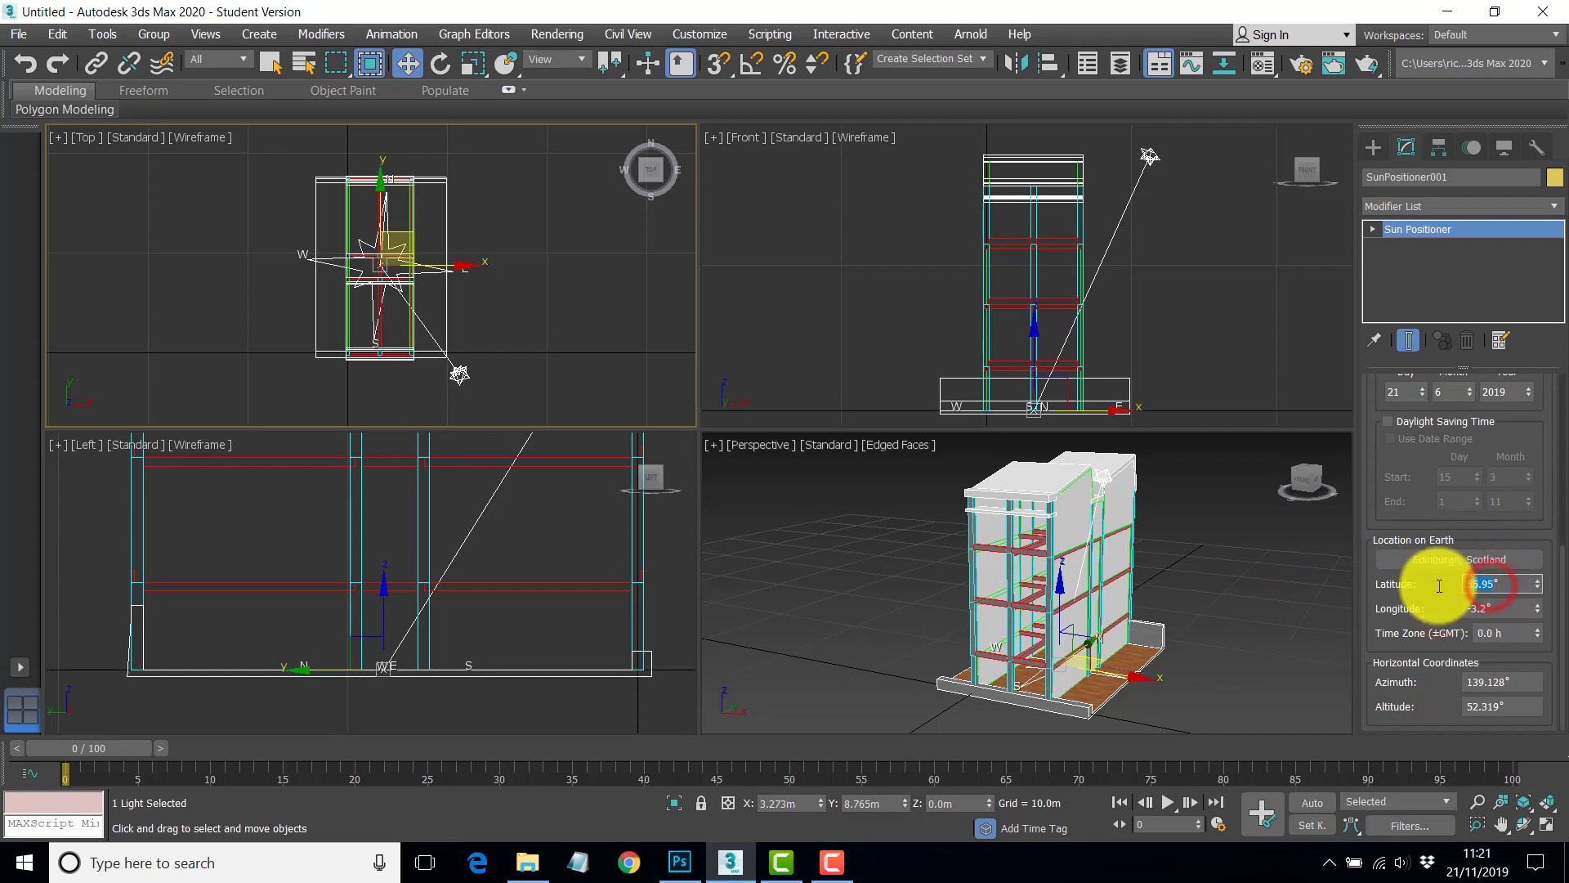
{"action": "left_click", "coordinate": [680, 862]}
{"action": "left_click", "coordinate": [900, 80]}
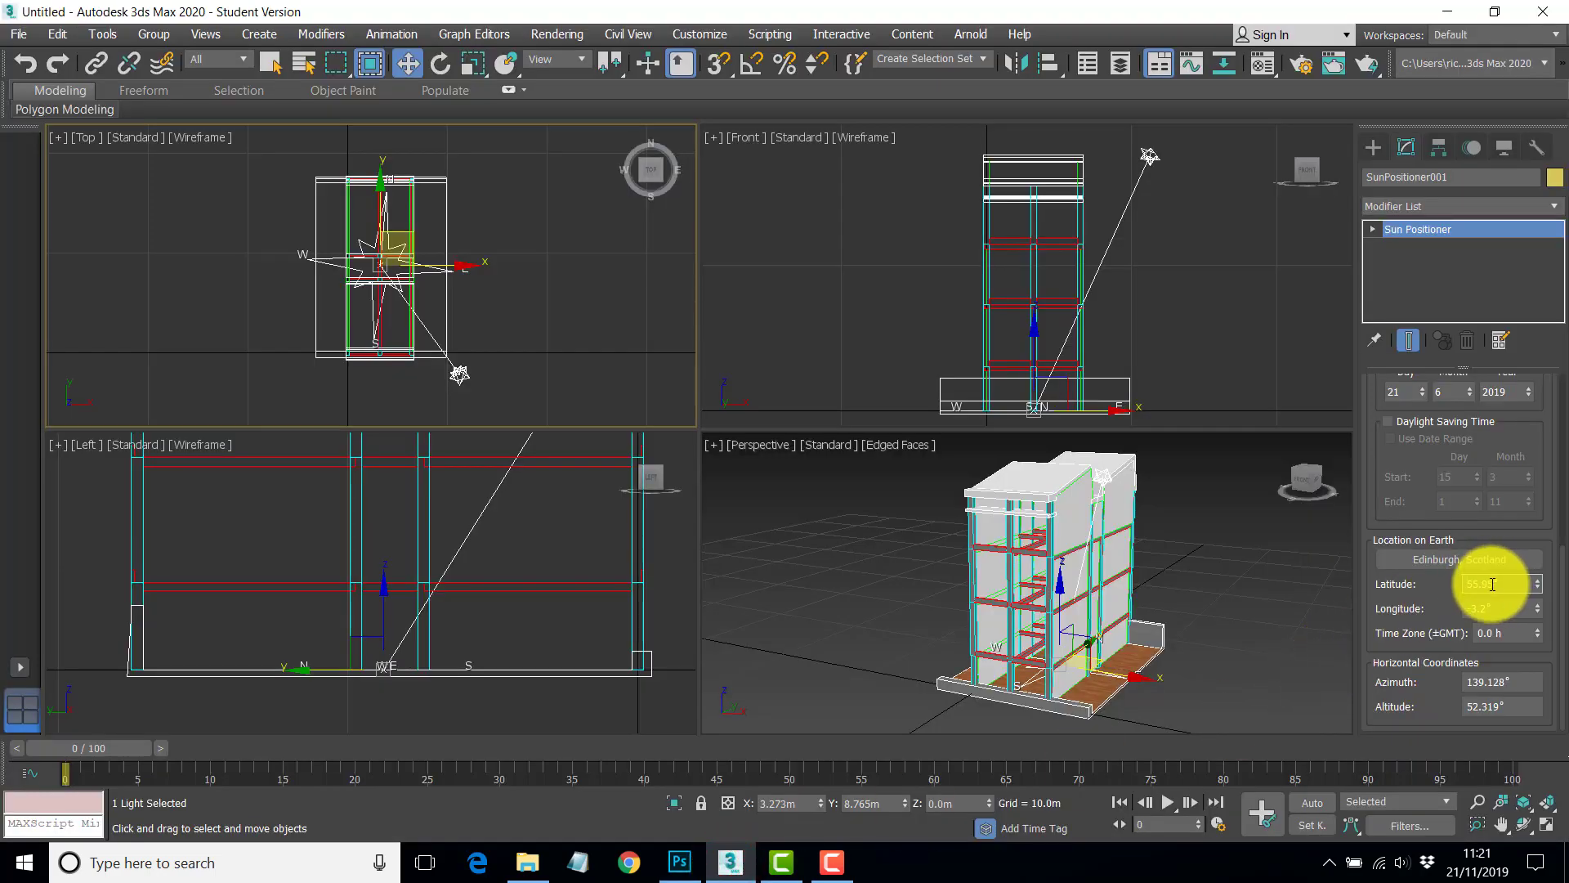
{"action": "left_click", "coordinate": [1493, 584]}
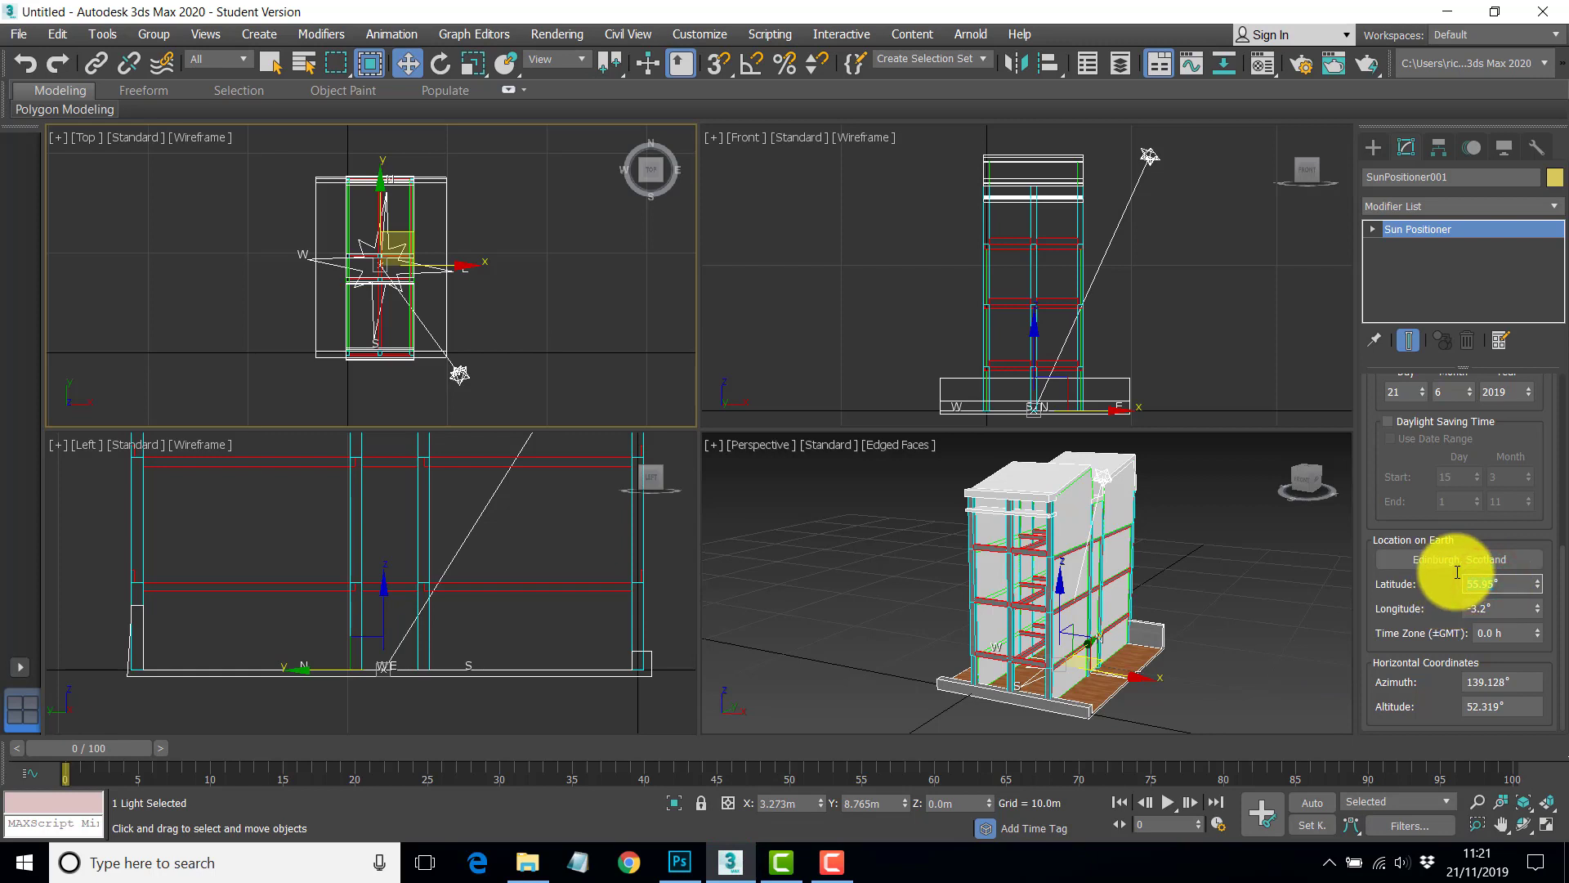
{"action": "type", "text": "56.5"}
{"action": "key", "text": "Return"}
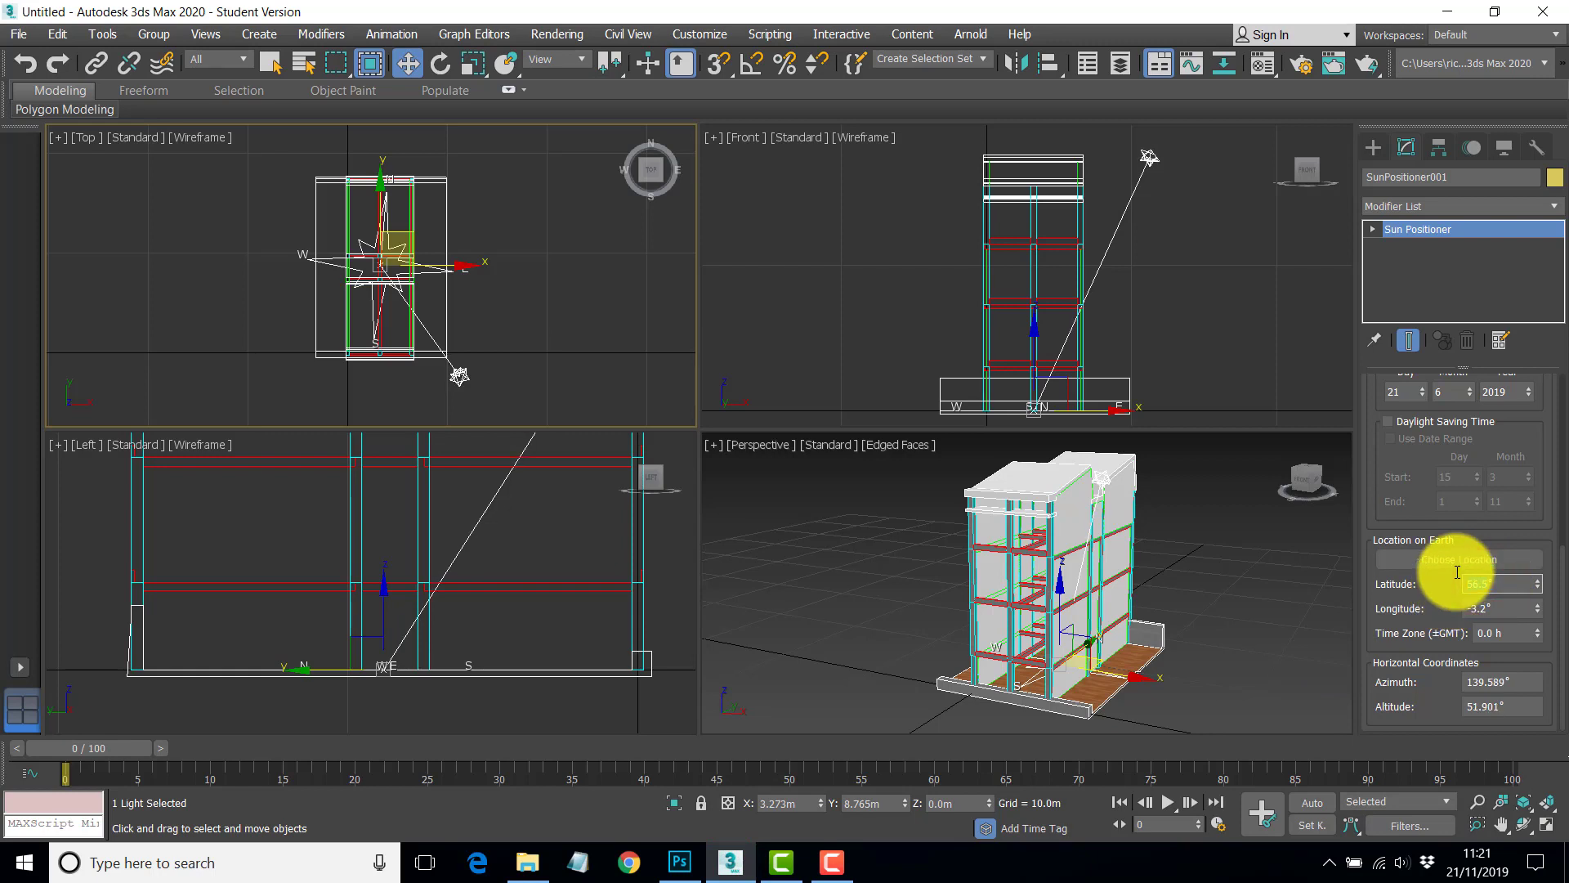
{"action": "left_click", "coordinate": [1485, 609]}
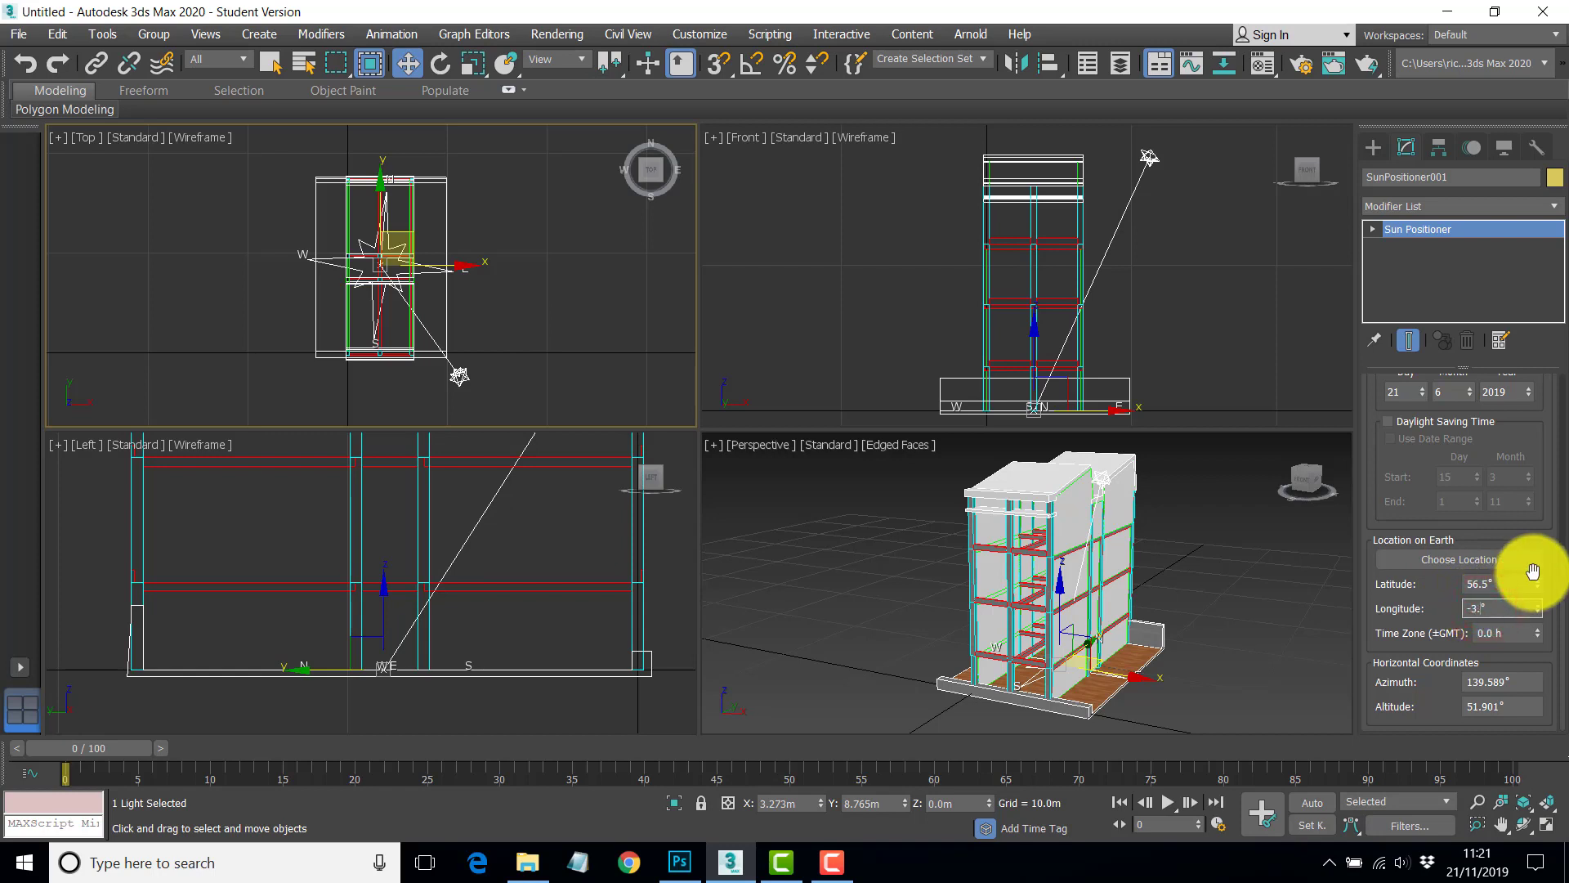
{"action": "key", "text": "Return"}
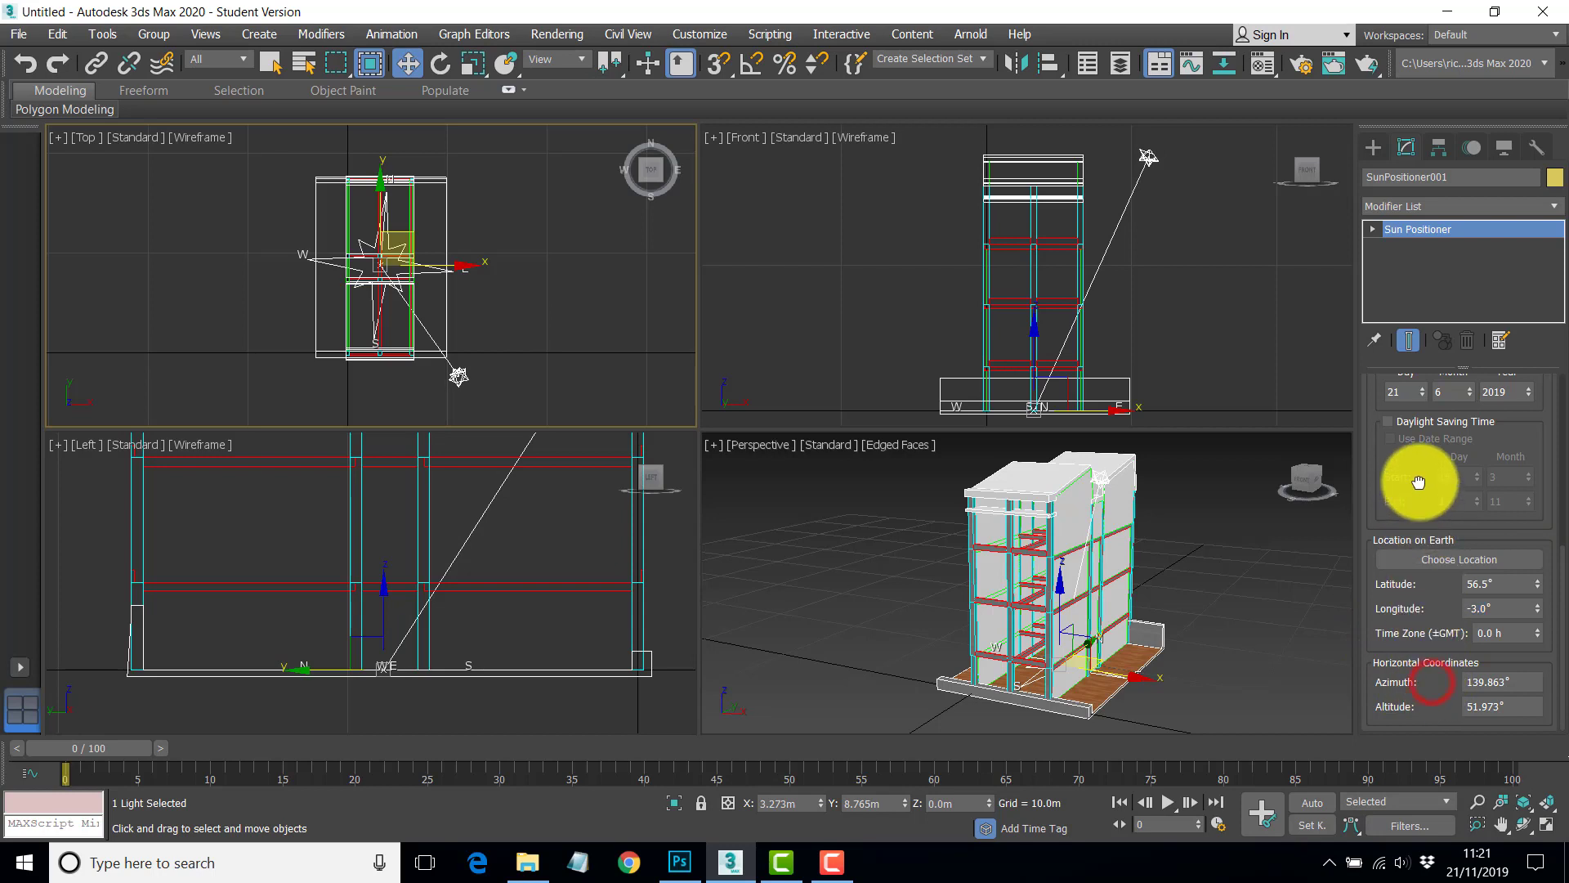
{"action": "left_click_drag", "start_coordinate": [1416, 511], "coordinate": [1380, 532]}
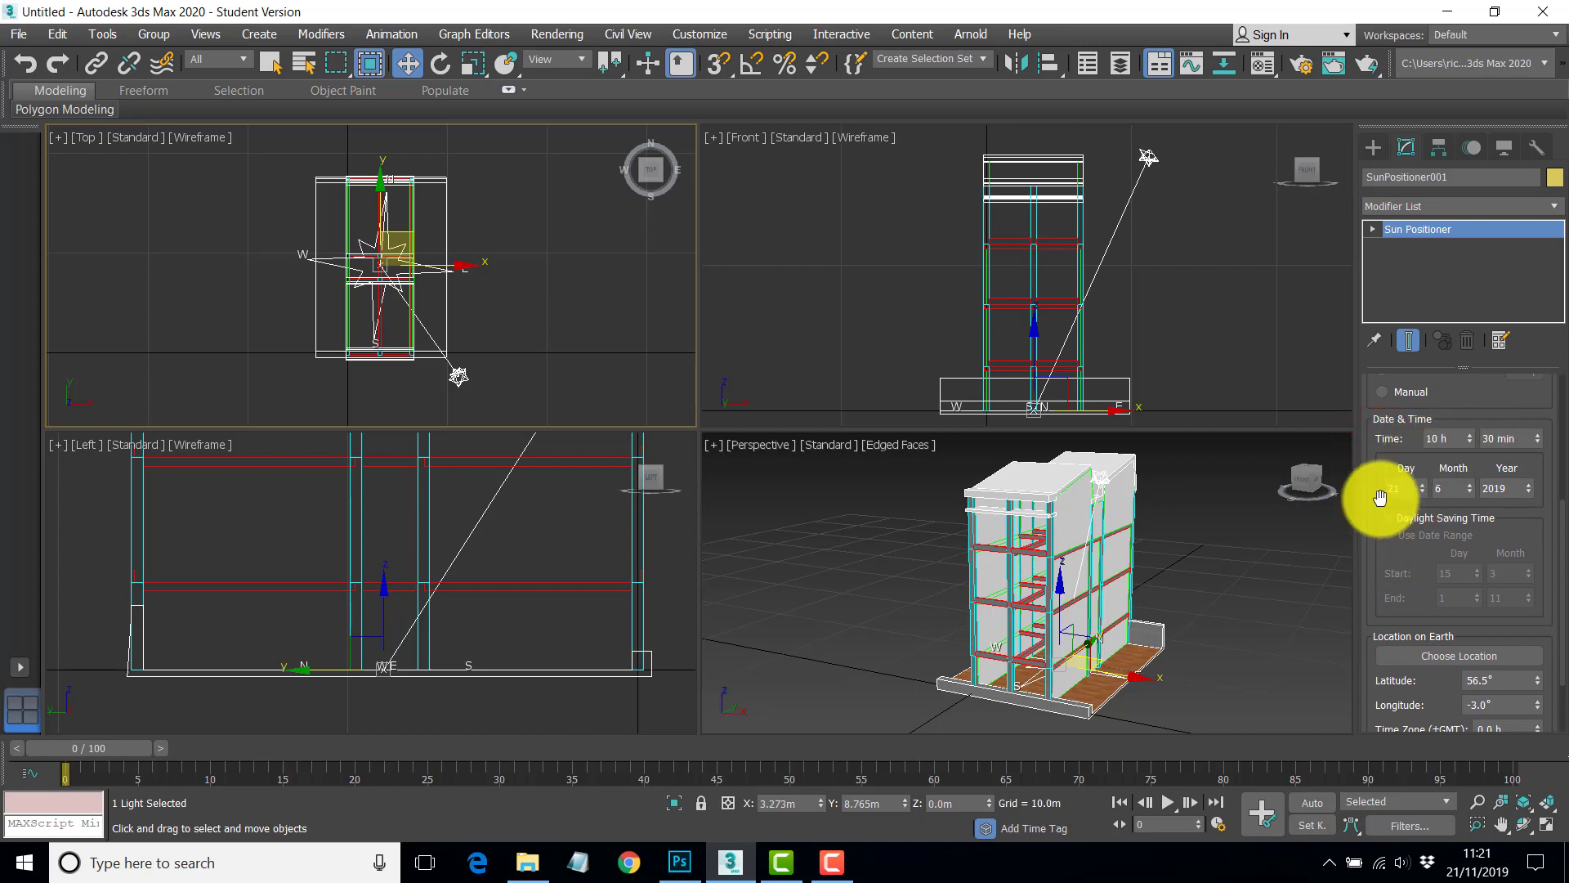
{"action": "left_click_drag", "start_coordinate": [1373, 462], "coordinate": [1374, 525]}
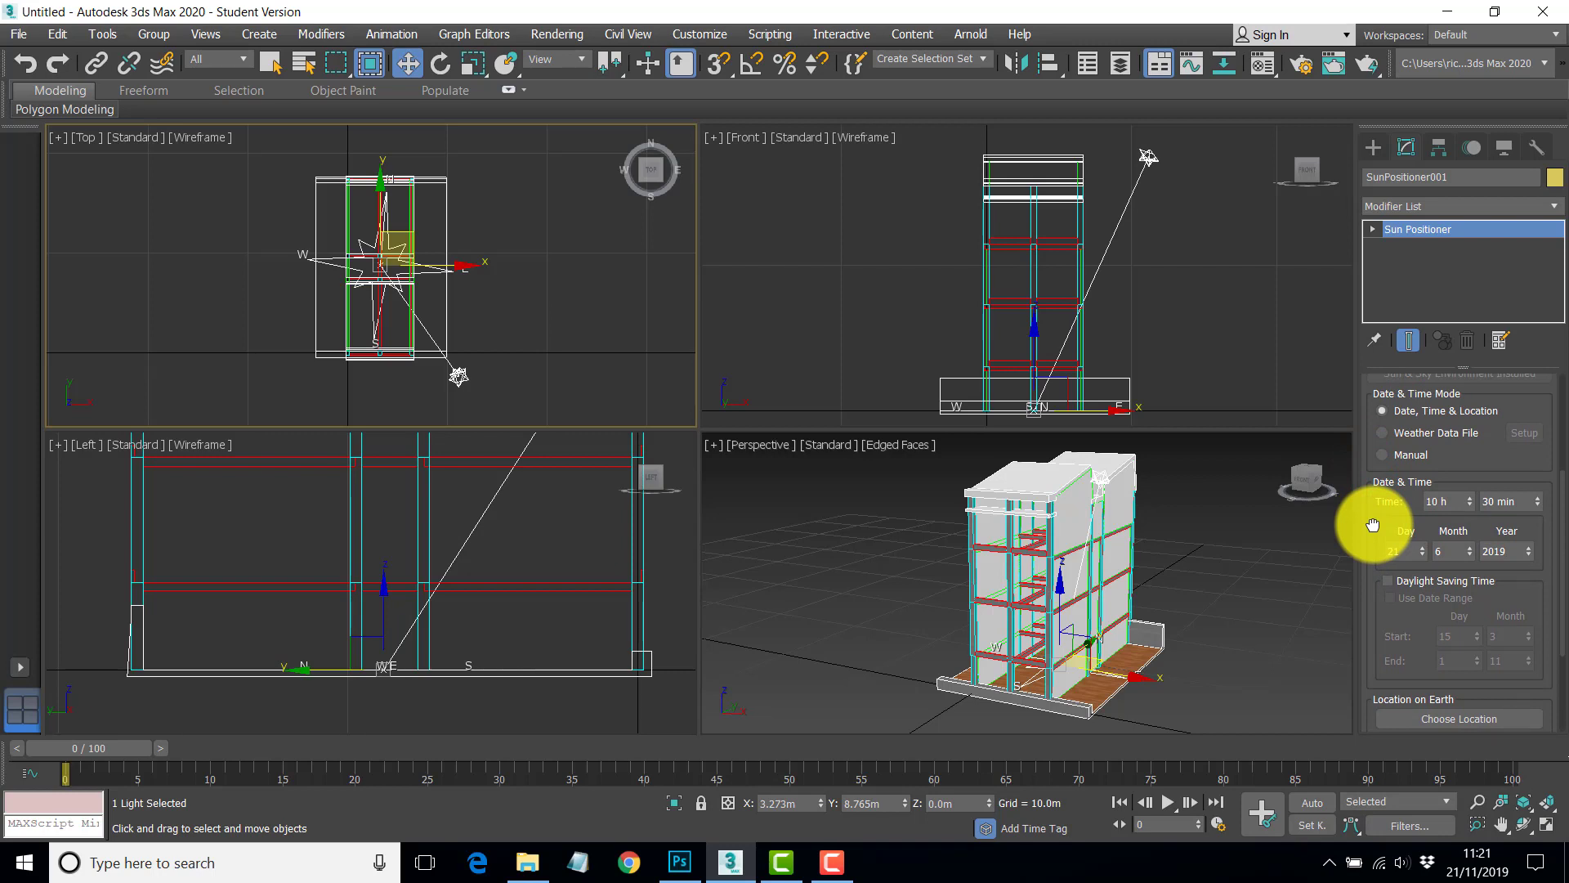
{"action": "left_click_drag", "start_coordinate": [1373, 524], "coordinate": [1376, 573]}
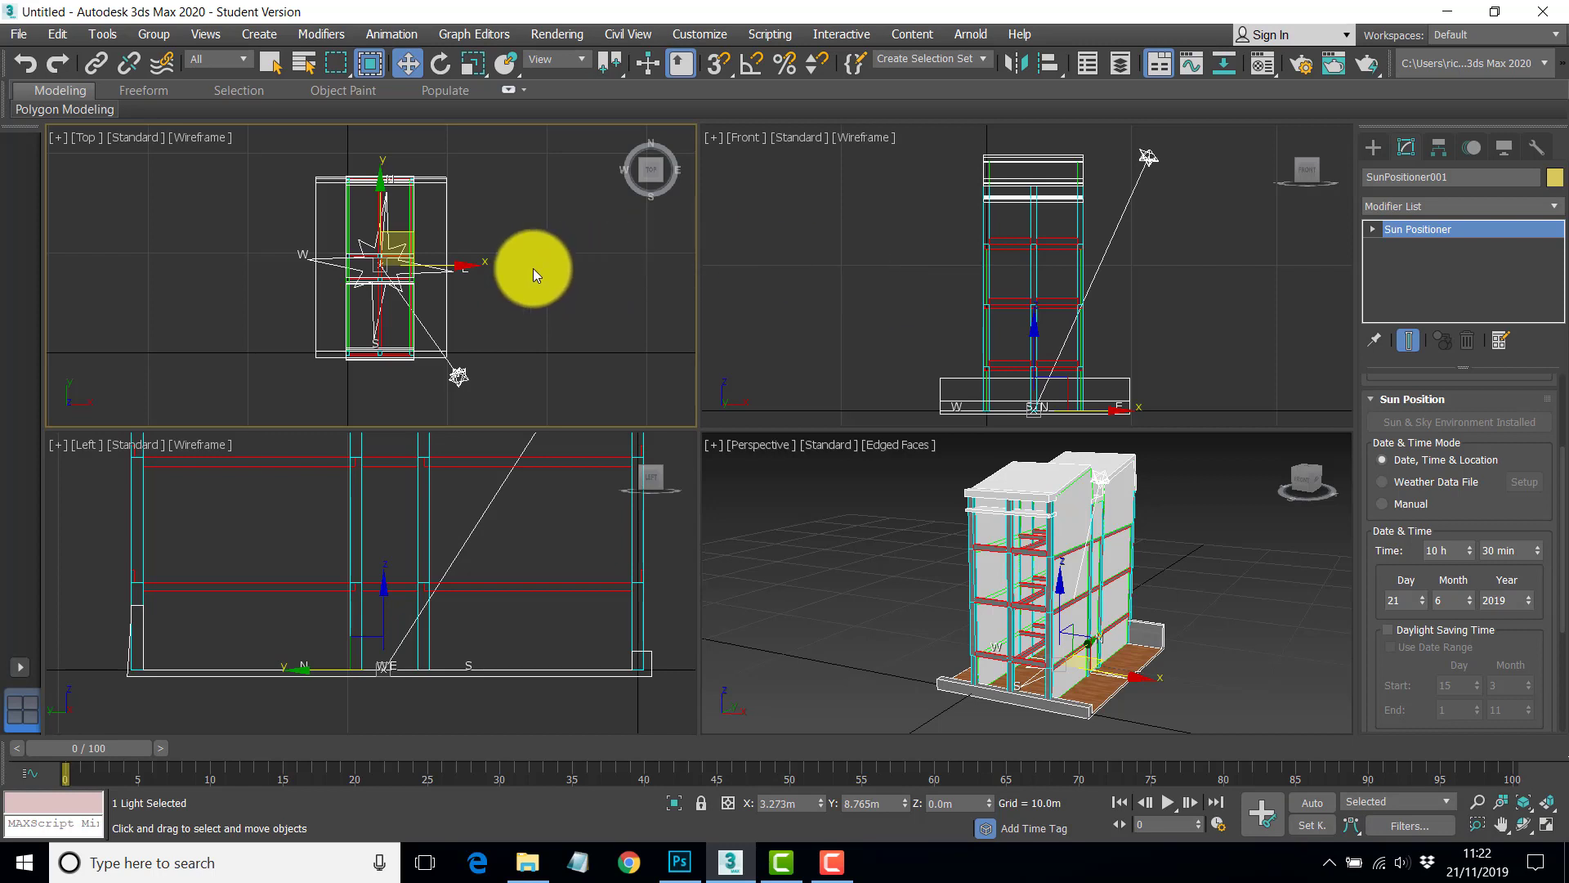
Place a Target camera in the Top view east of the building, facing it, with the target about 17.9 m away.
{"action": "middle_click_drag", "start_coordinate": [533, 268], "coordinate": [398, 268]}
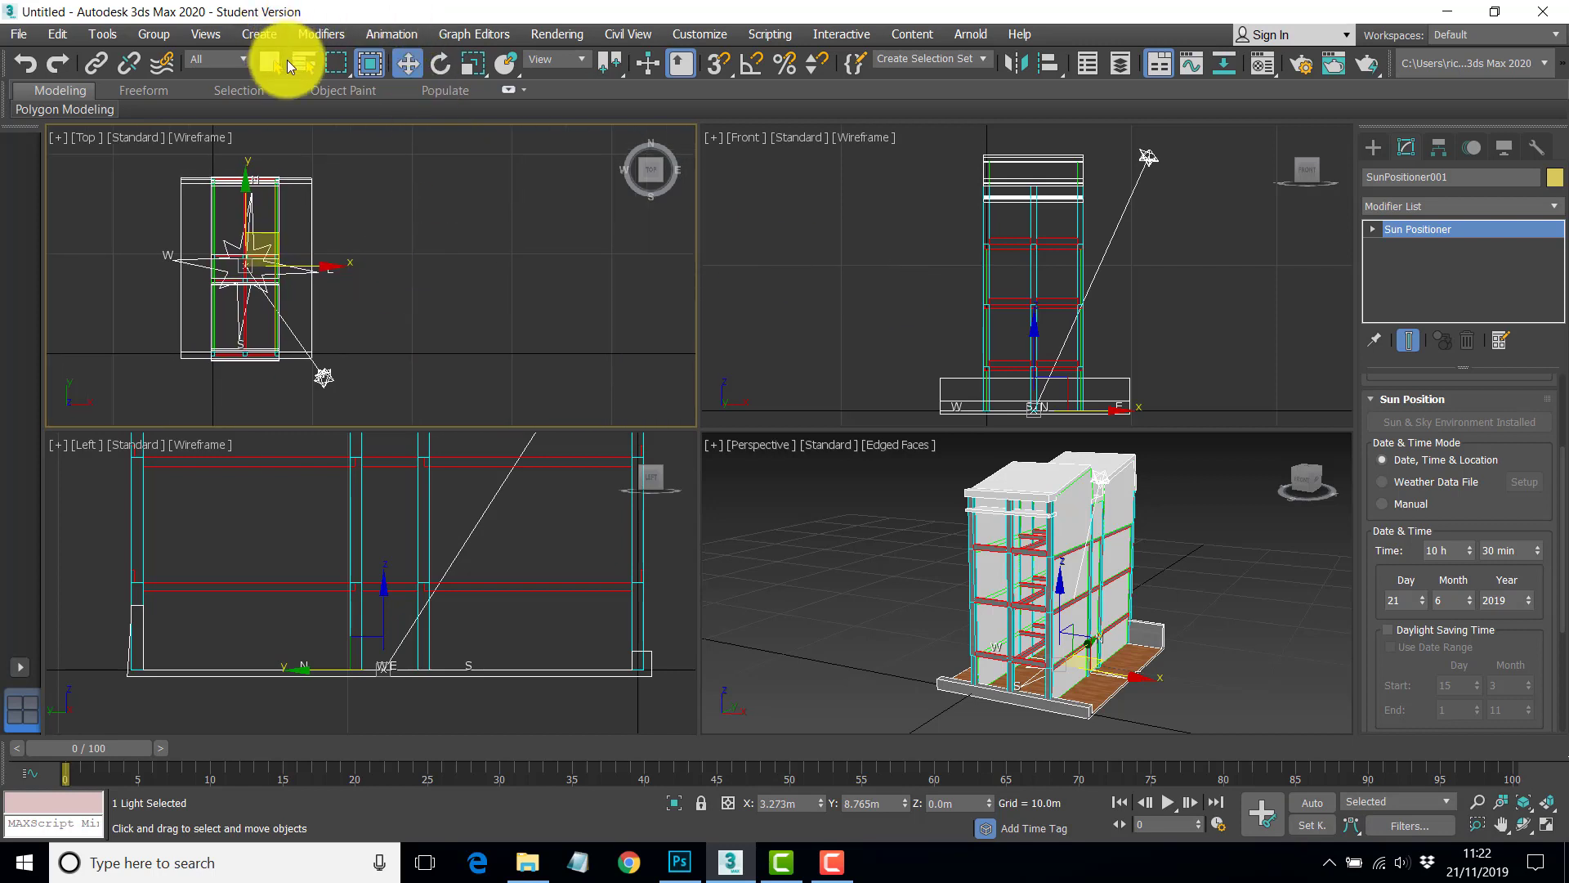
{"action": "left_click", "coordinate": [1372, 146]}
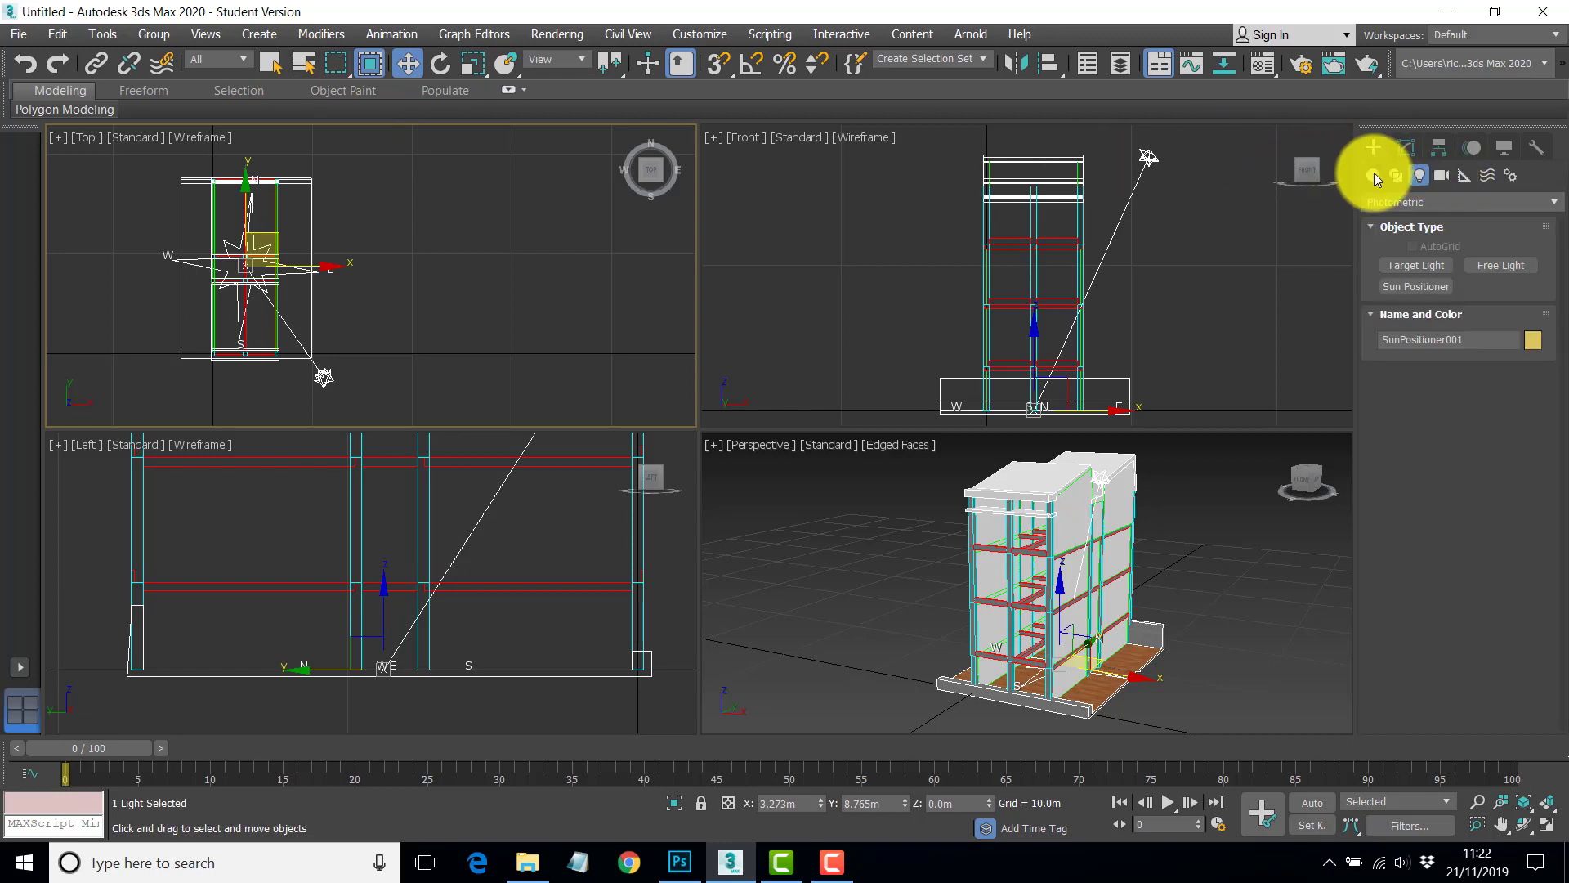
{"action": "left_click", "coordinate": [1442, 174]}
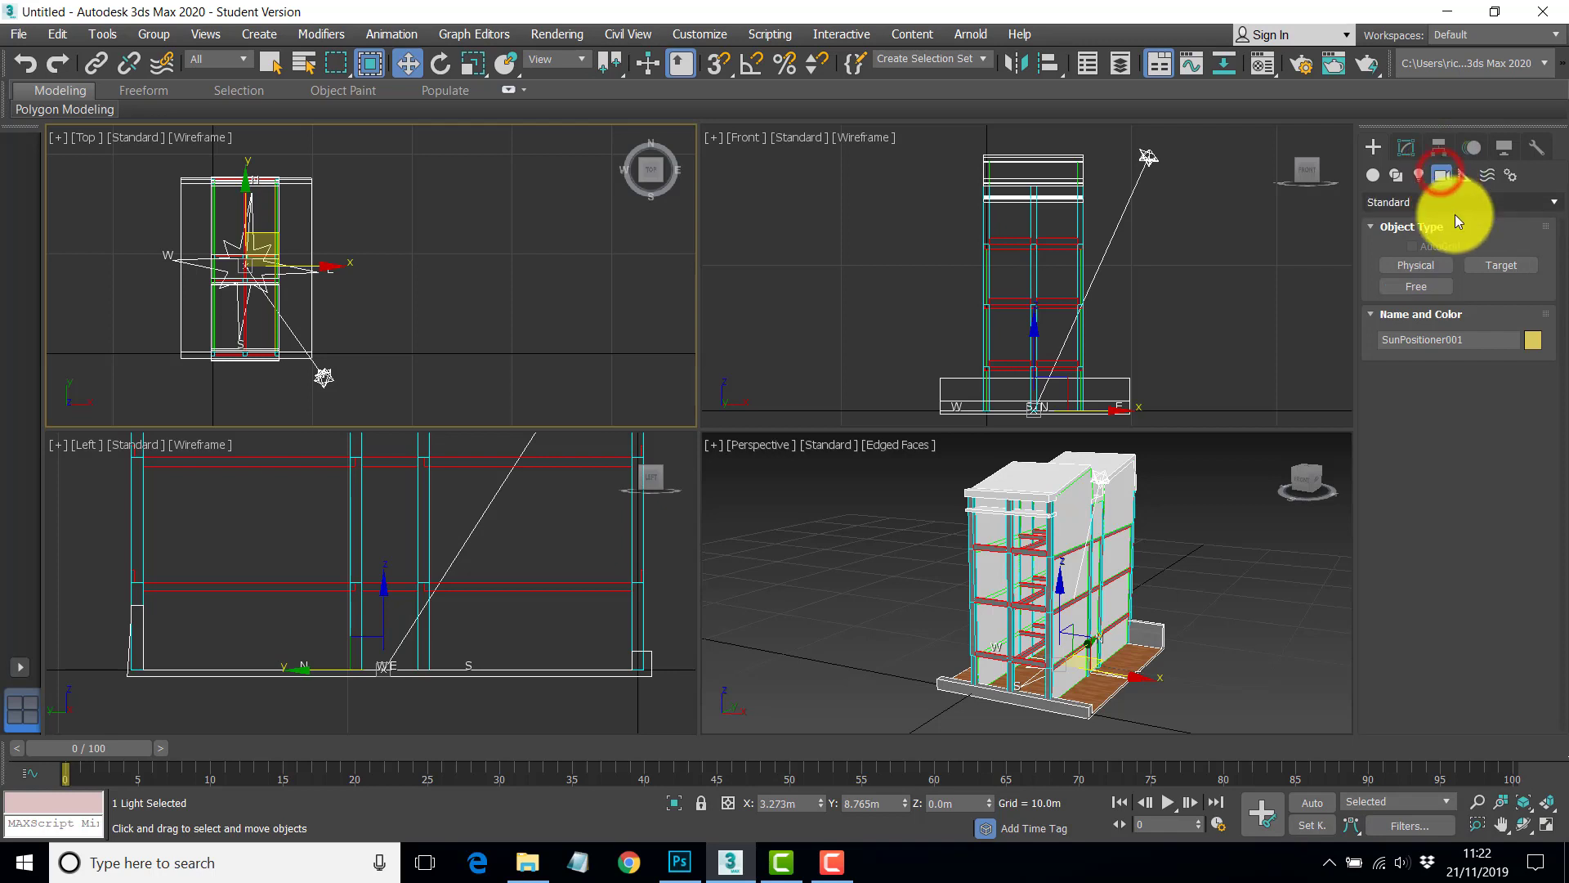
{"action": "left_click", "coordinate": [1501, 265]}
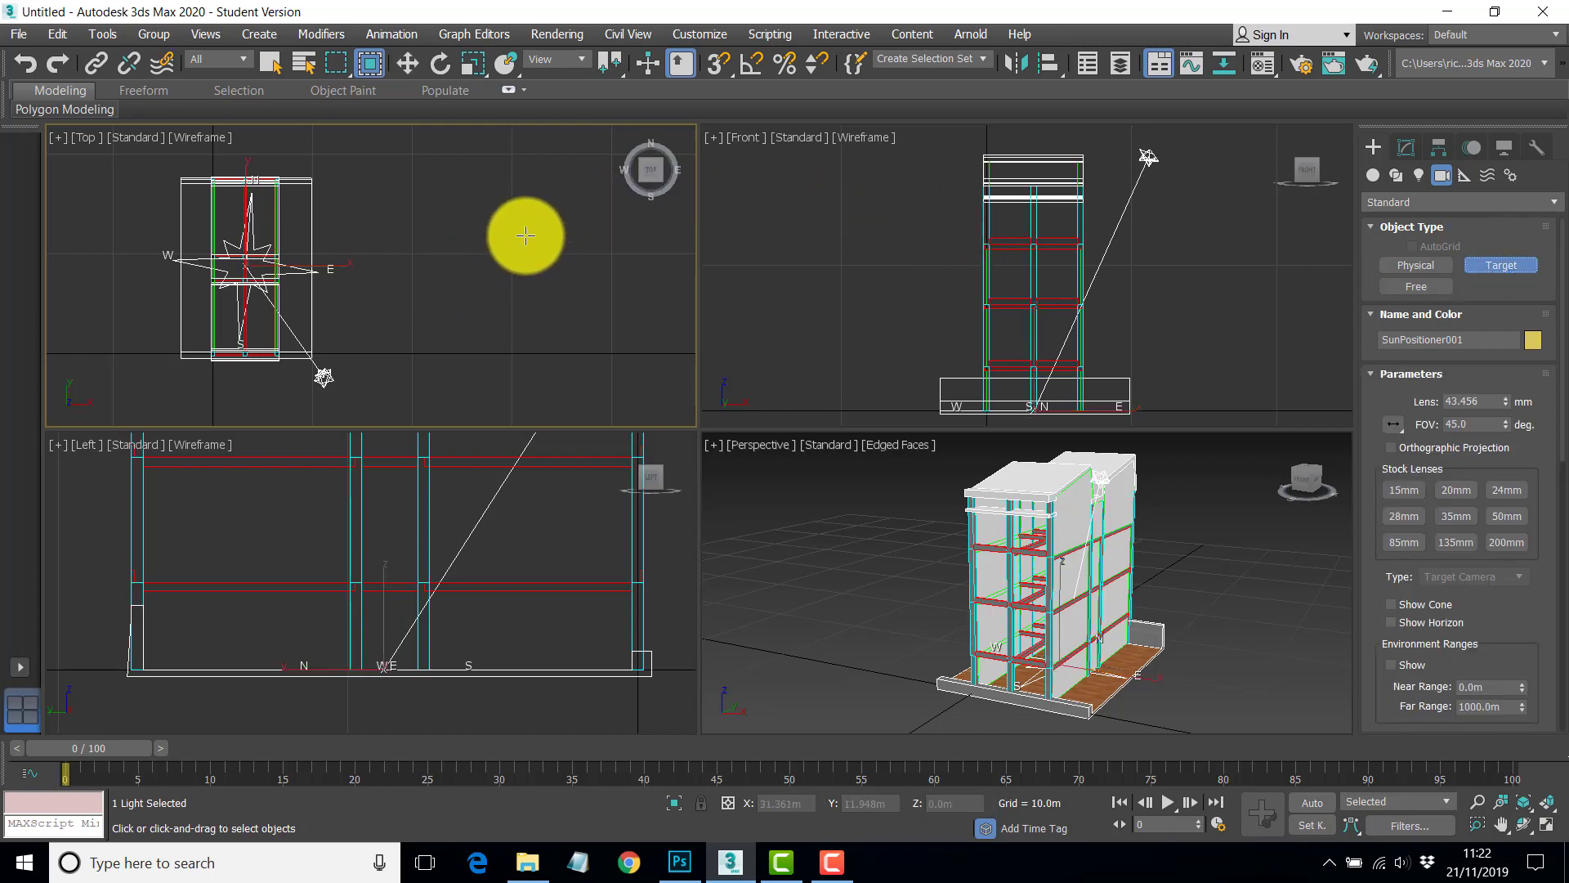
{"action": "left_click_drag", "start_coordinate": [532, 220], "coordinate": [372, 335]}
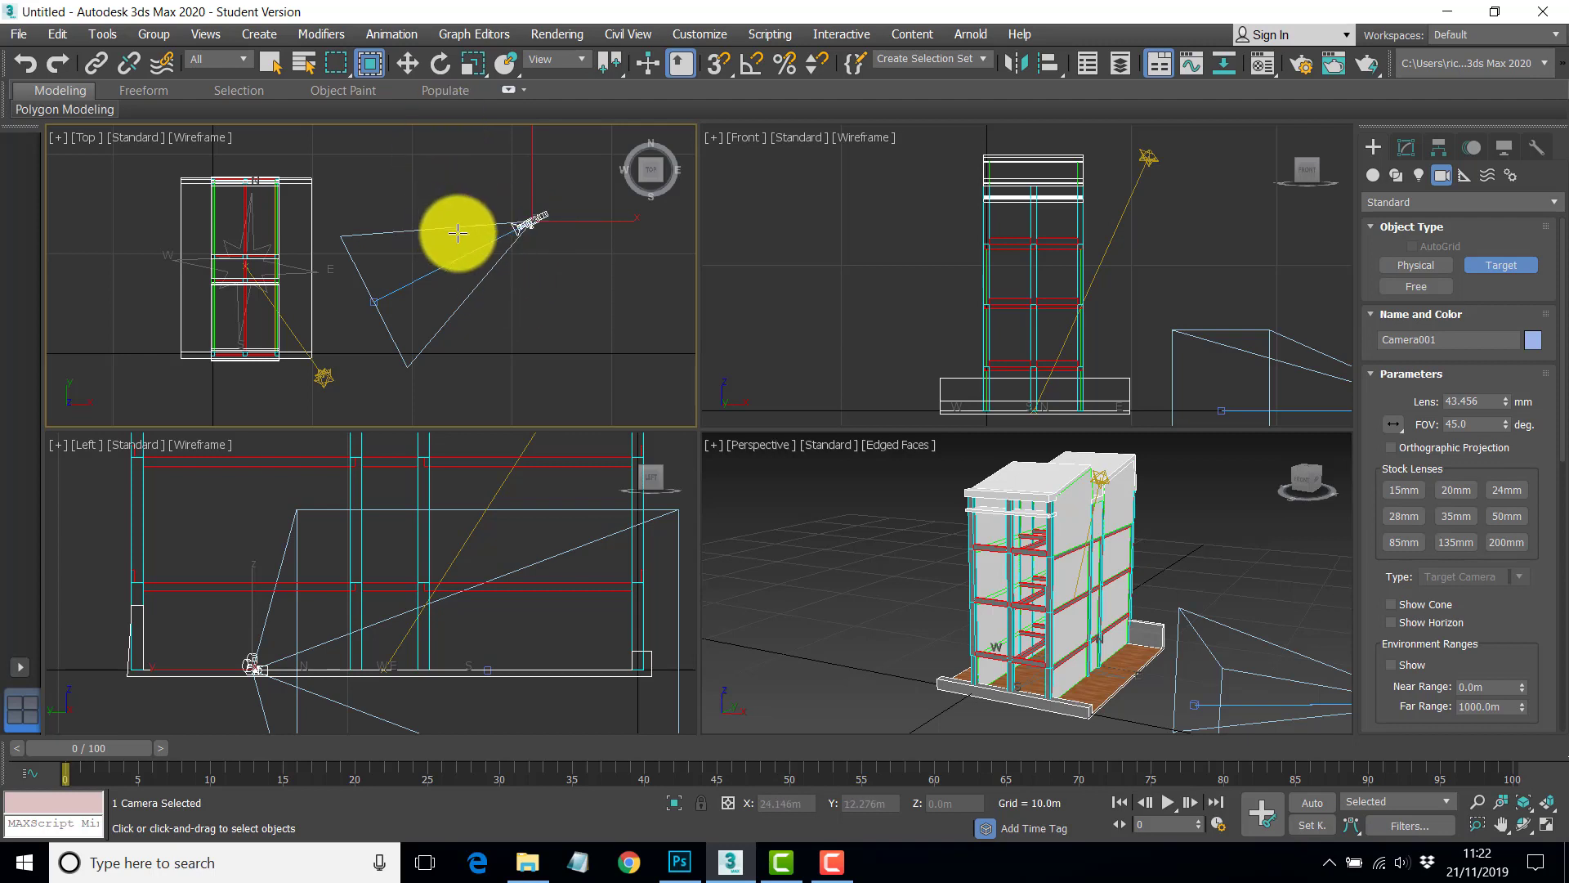
Move the camera to an absolute world Y position of 10 m using Move Transform Type-In.
{"action": "left_click", "coordinate": [404, 59]}
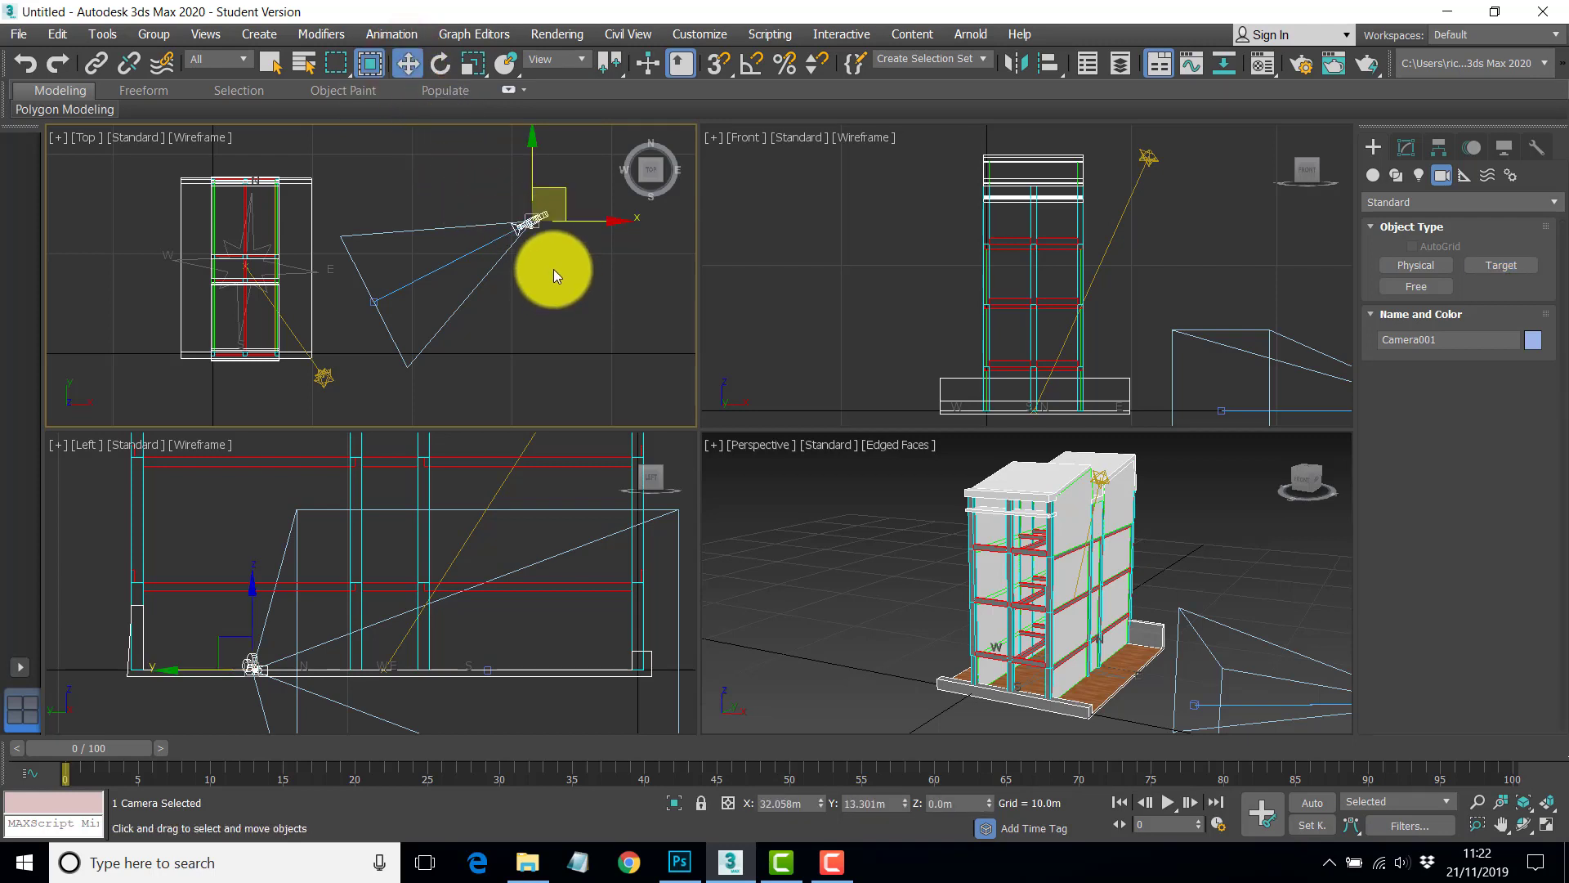
{"action": "key", "text": "F12"}
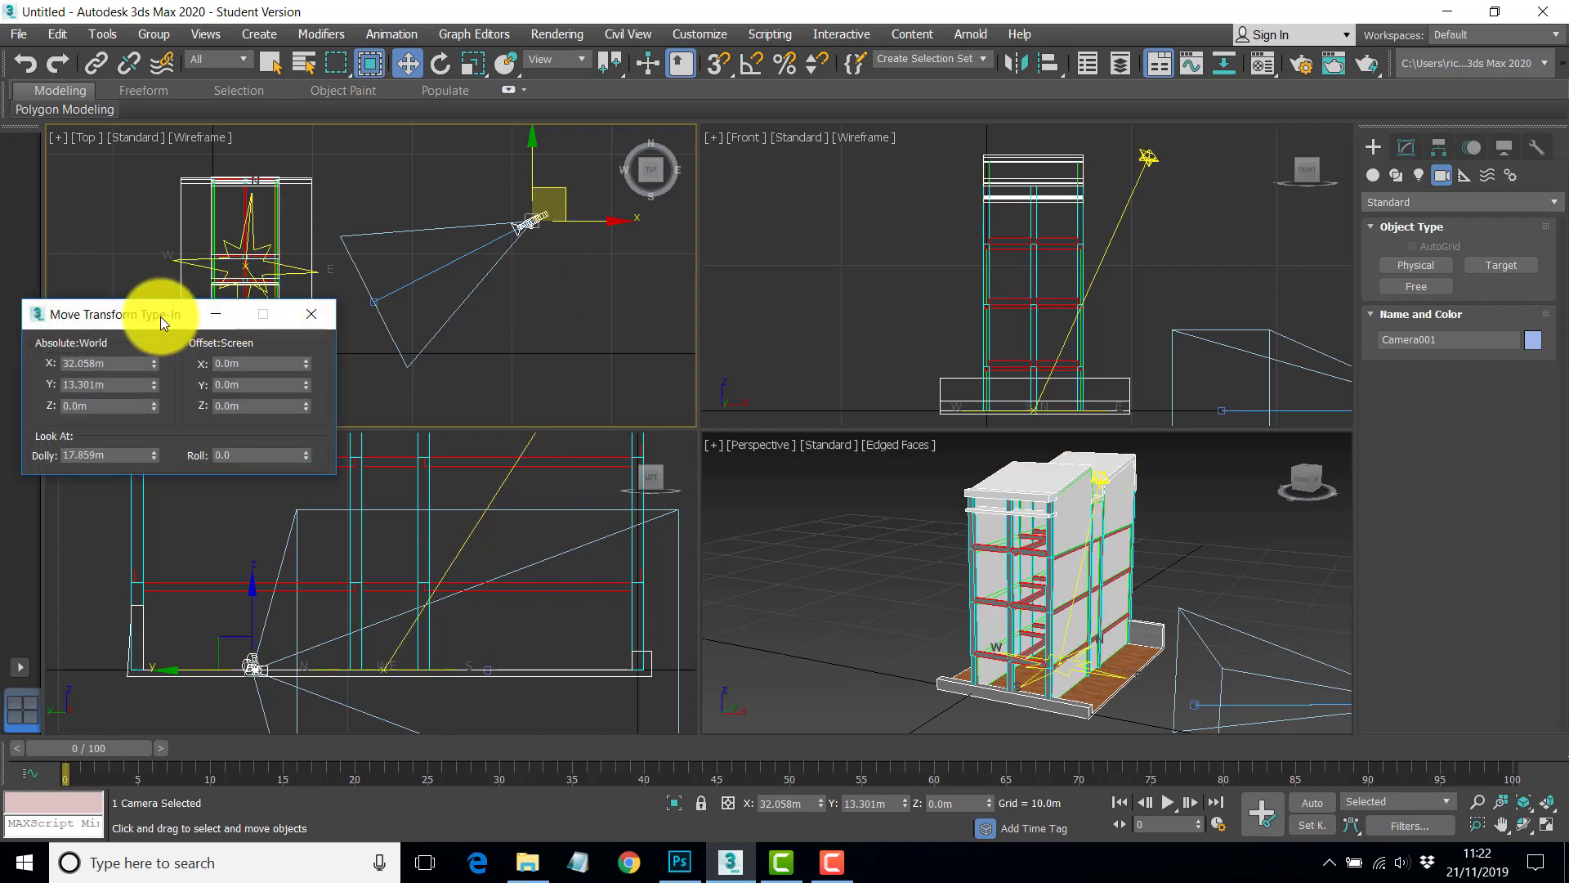
{"action": "left_click_drag", "start_coordinate": [160, 314], "coordinate": [806, 208]}
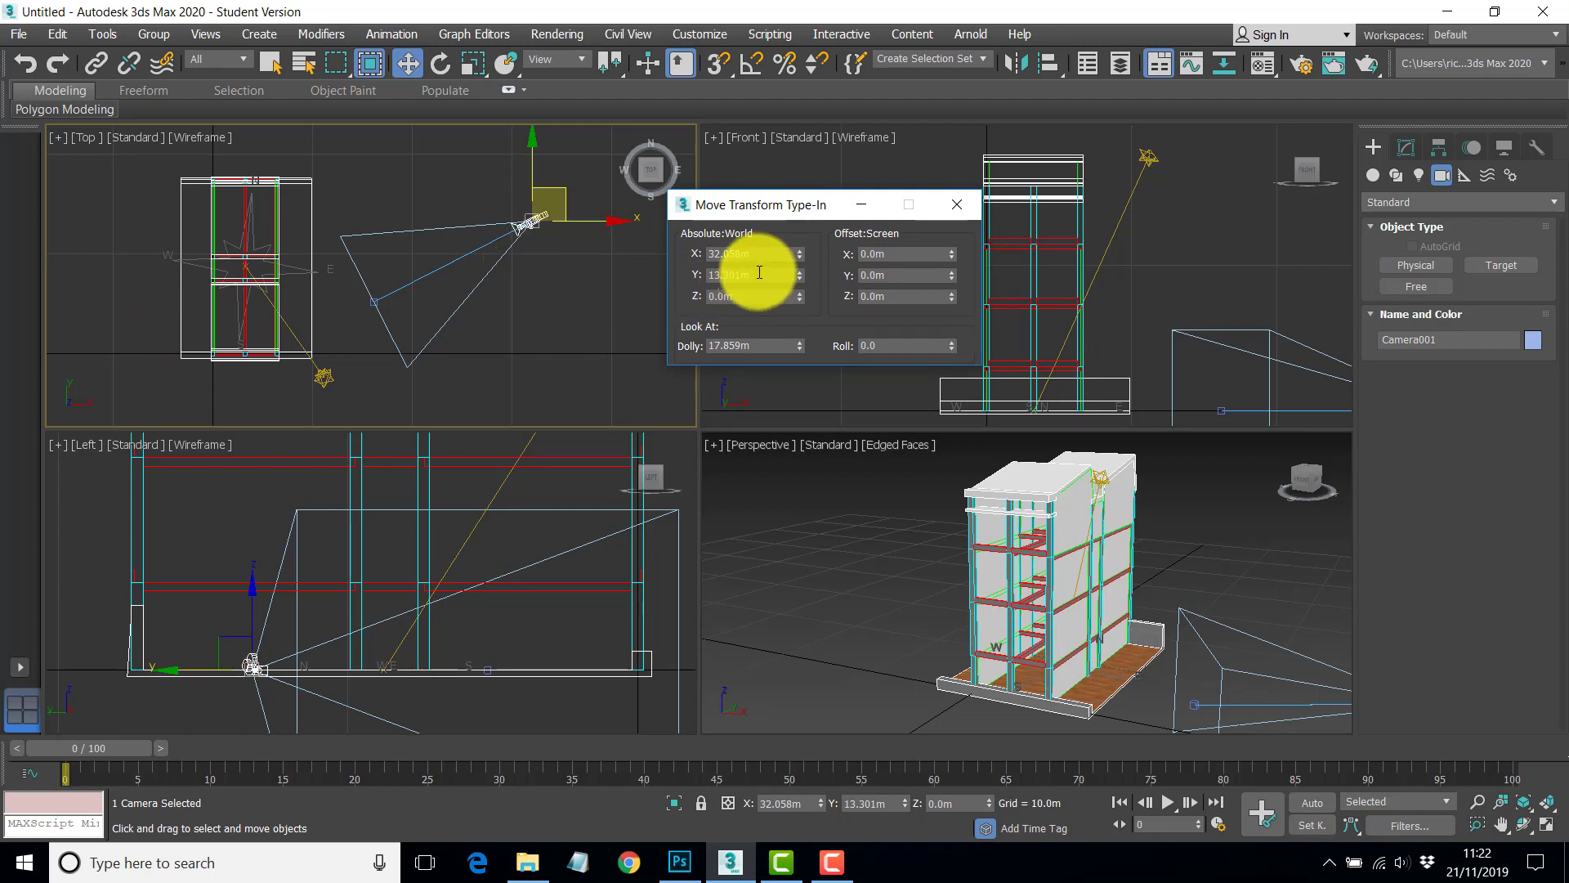
{"action": "middle_click_drag", "start_coordinate": [567, 256], "coordinate": [553, 294]}
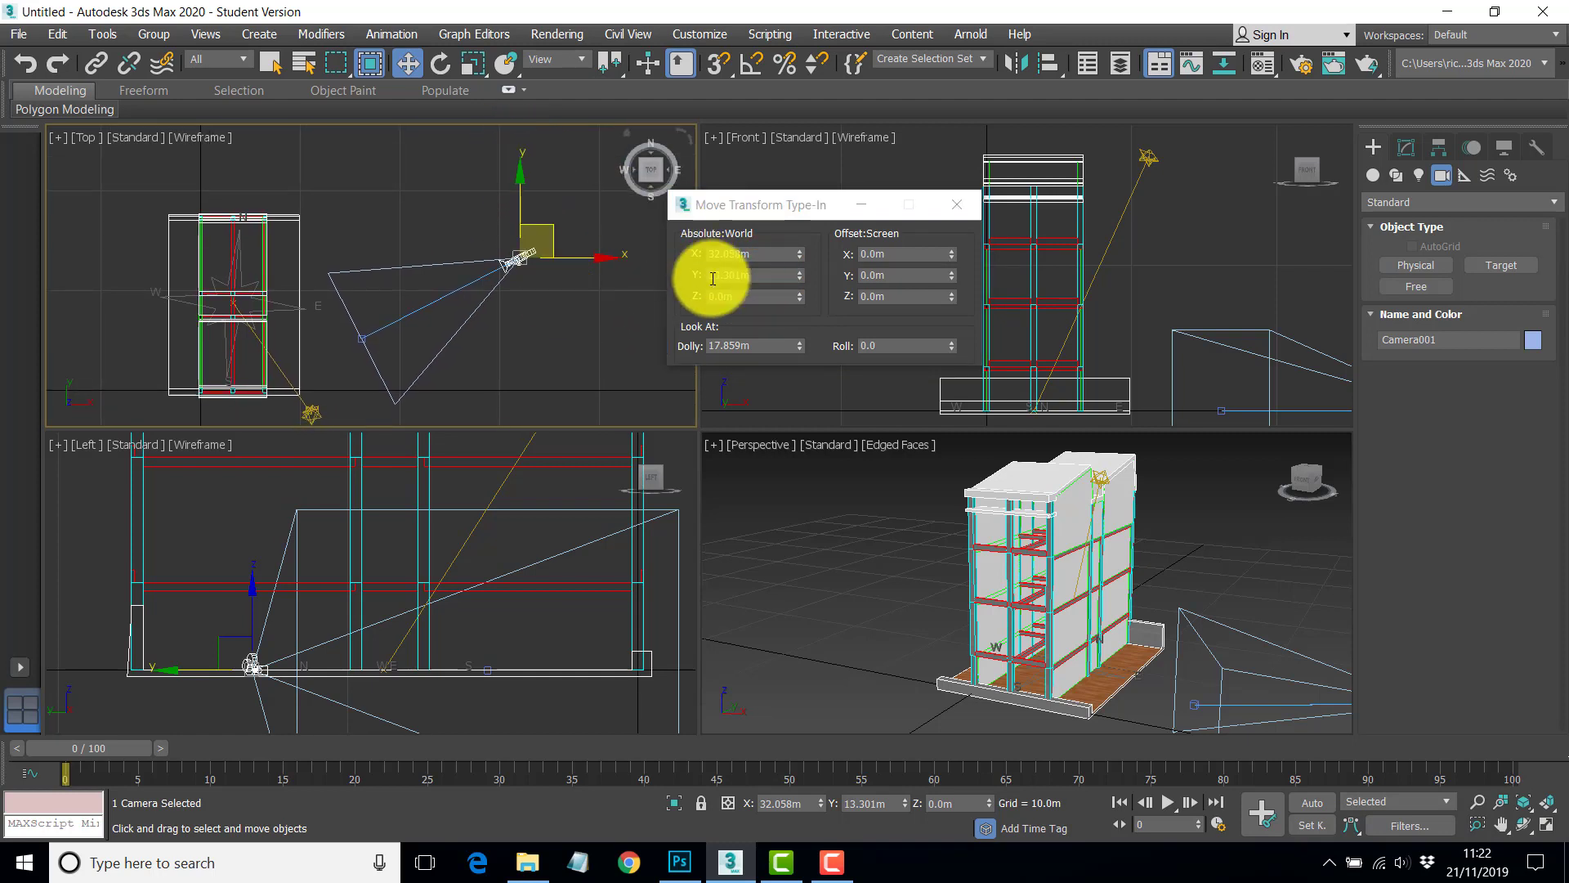
{"action": "left_click", "coordinate": [753, 275]}
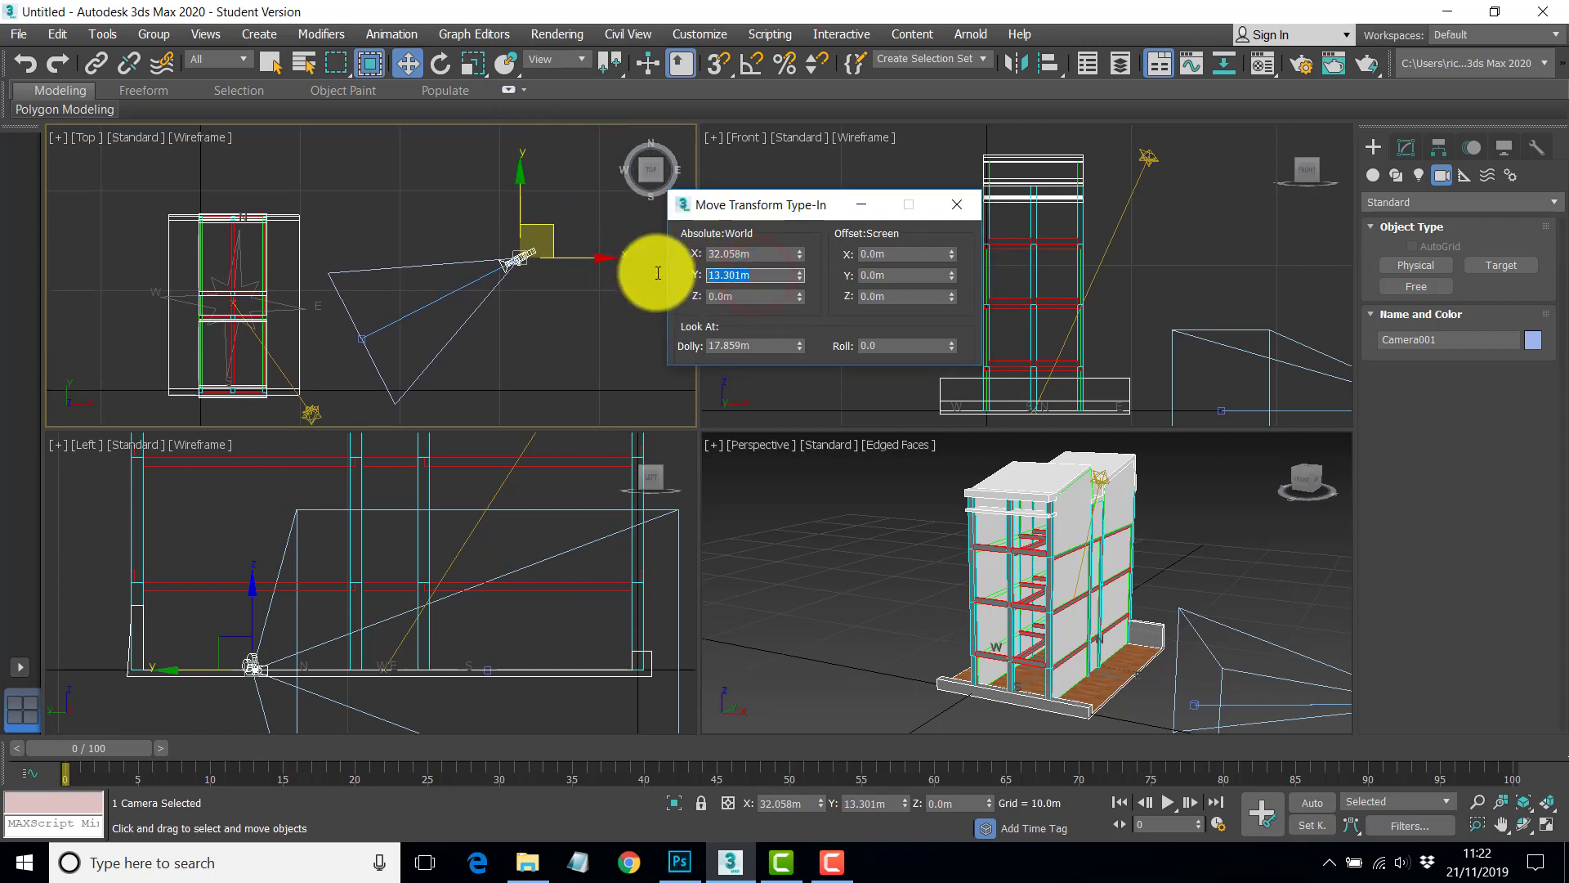
{"action": "type", "text": "10"}
{"action": "key", "text": "Return"}
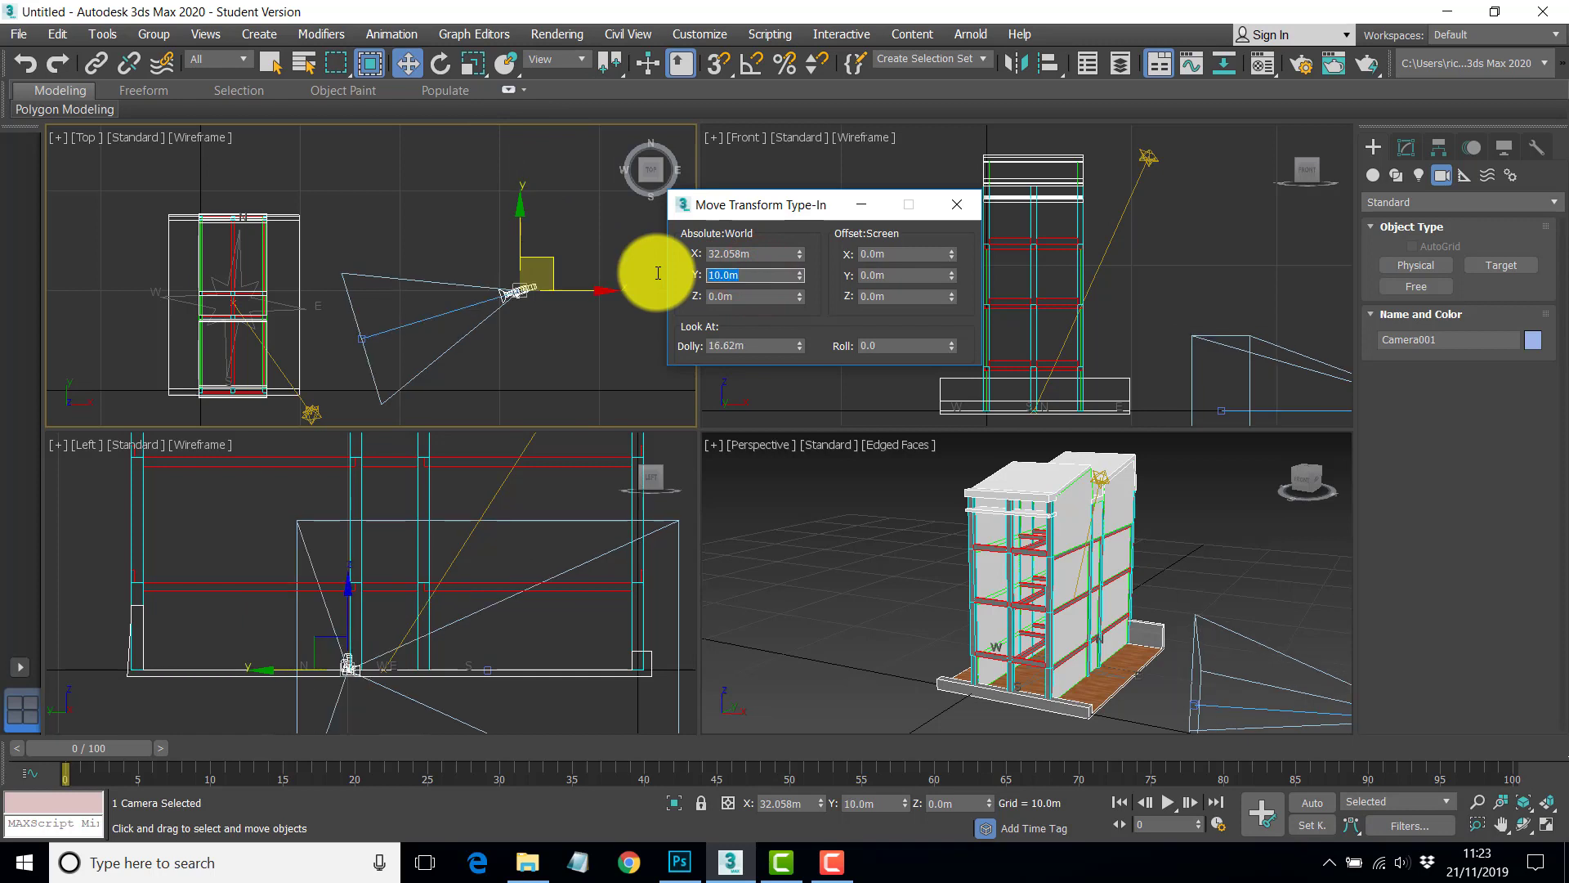
Set the camera target's absolute world Y position to 10 m so it lines up with the camera, and close the transform dialog.
{"action": "left_click", "coordinate": [362, 337]}
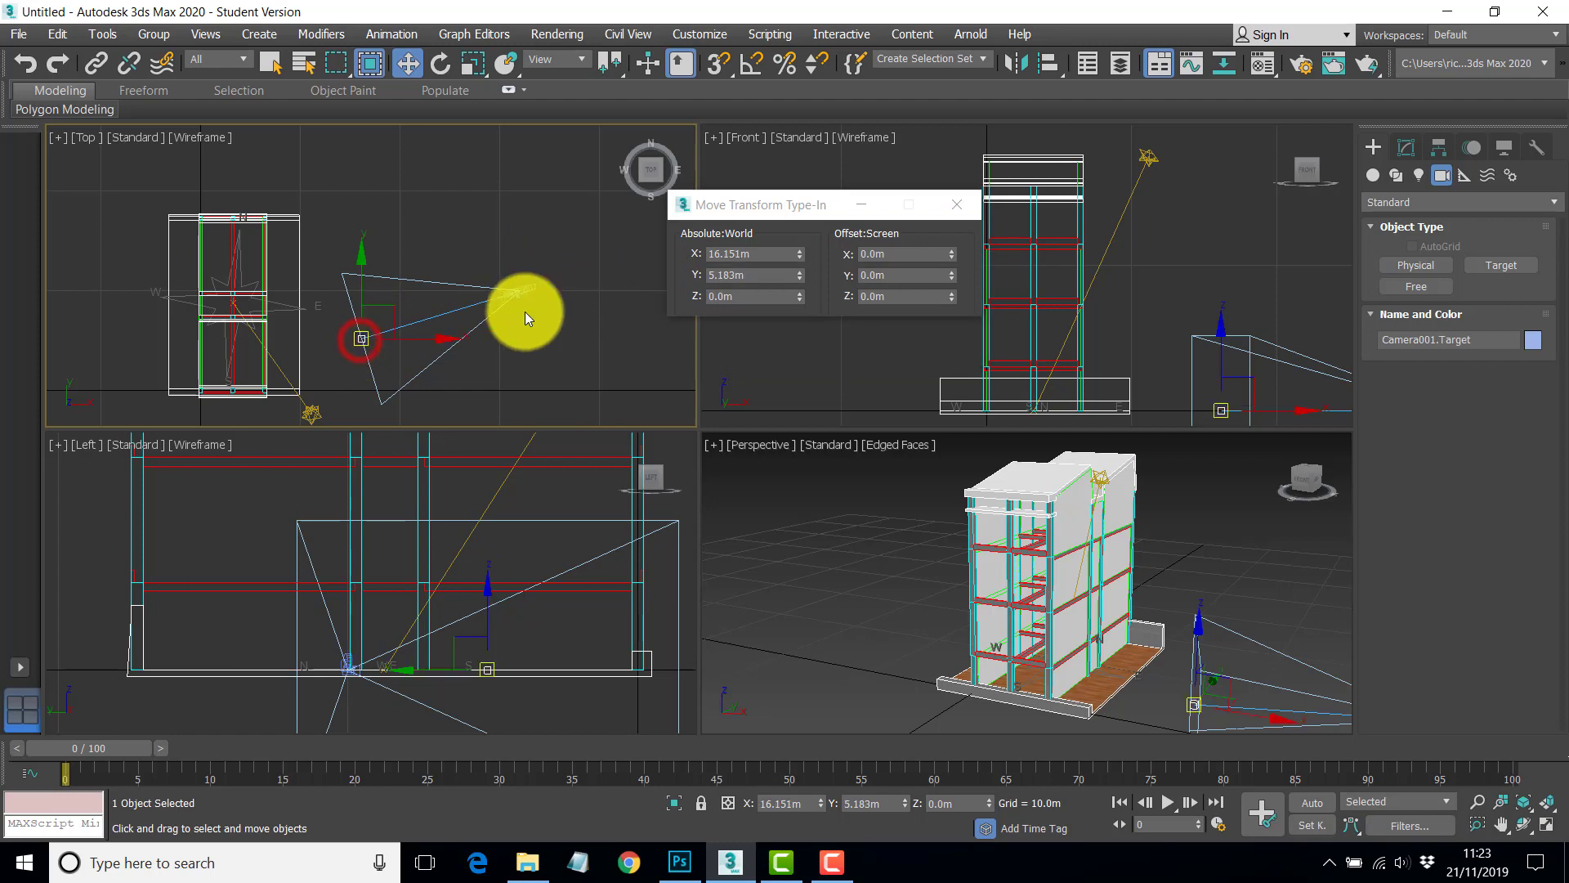
{"action": "double_click", "coordinate": [752, 275]}
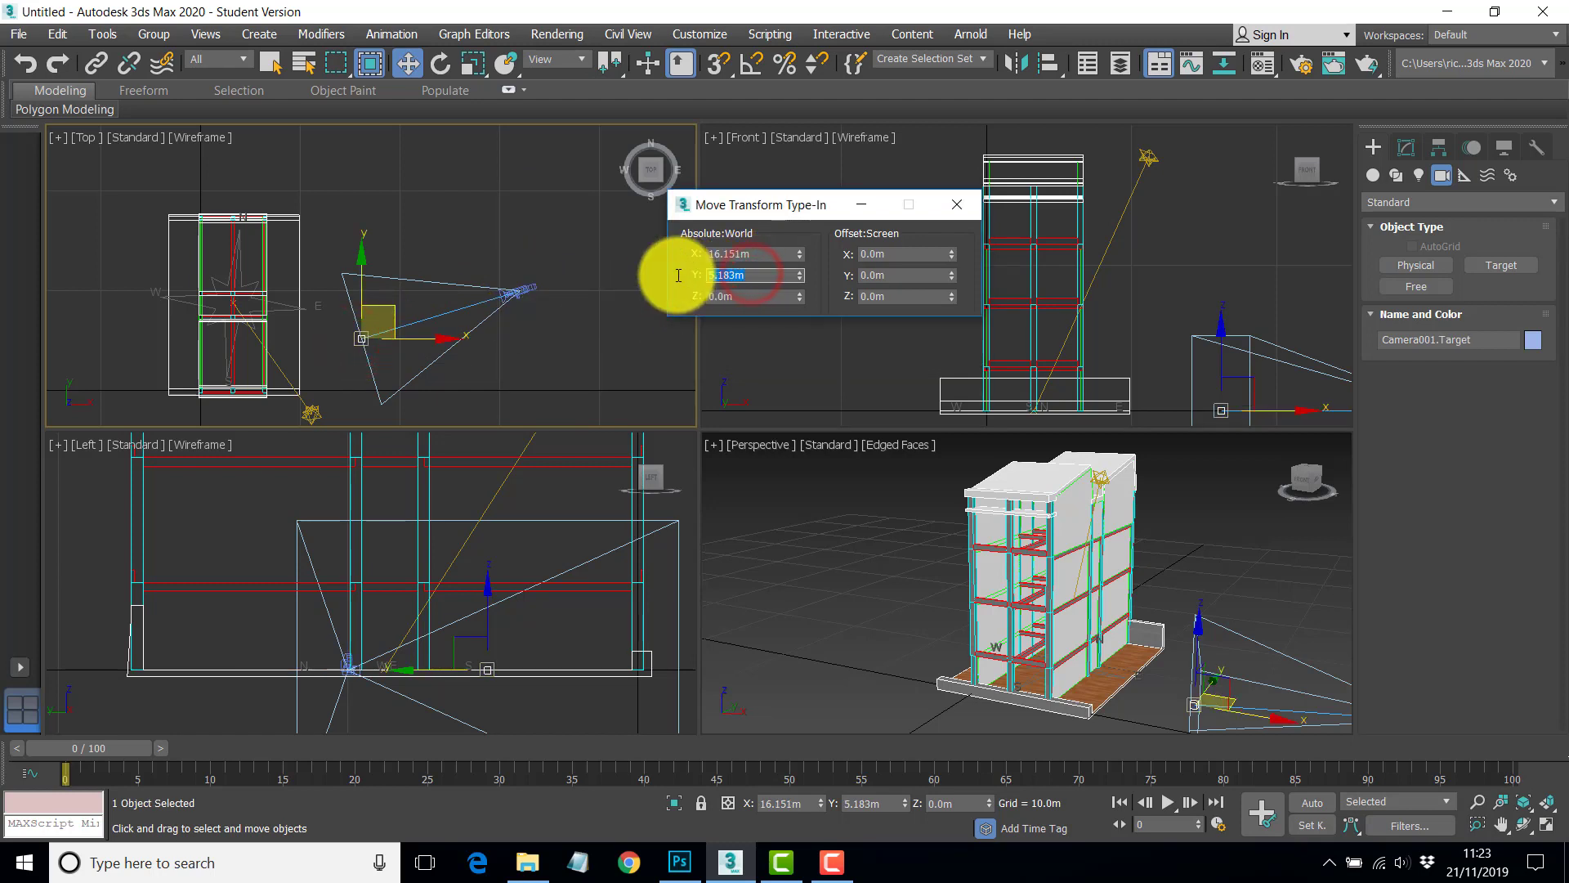
{"action": "key", "text": "Return"}
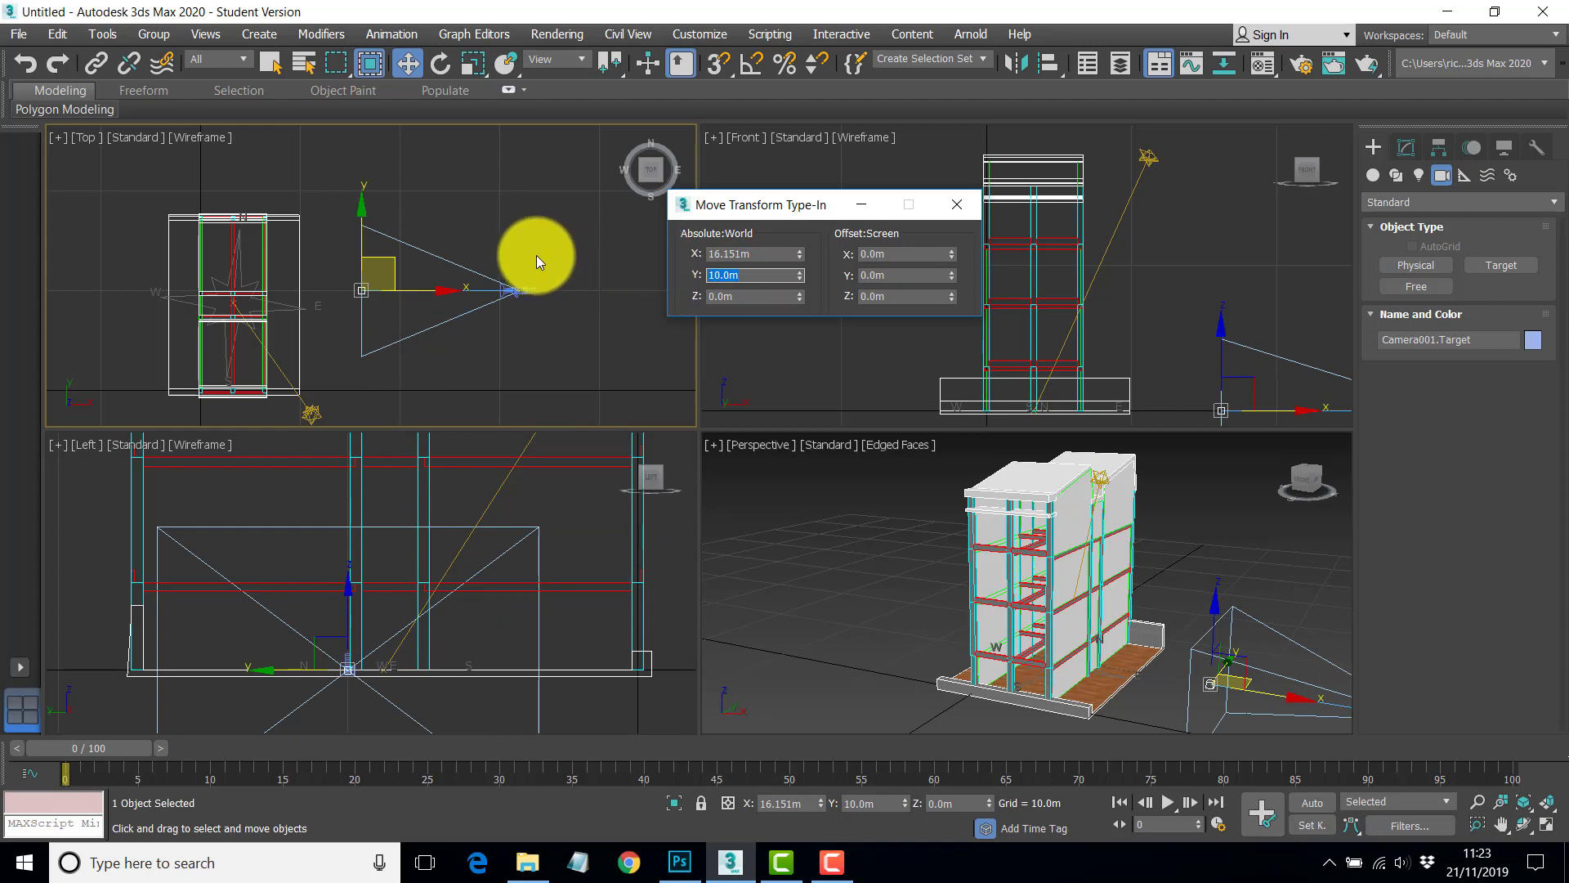
{"action": "left_click", "coordinate": [963, 208]}
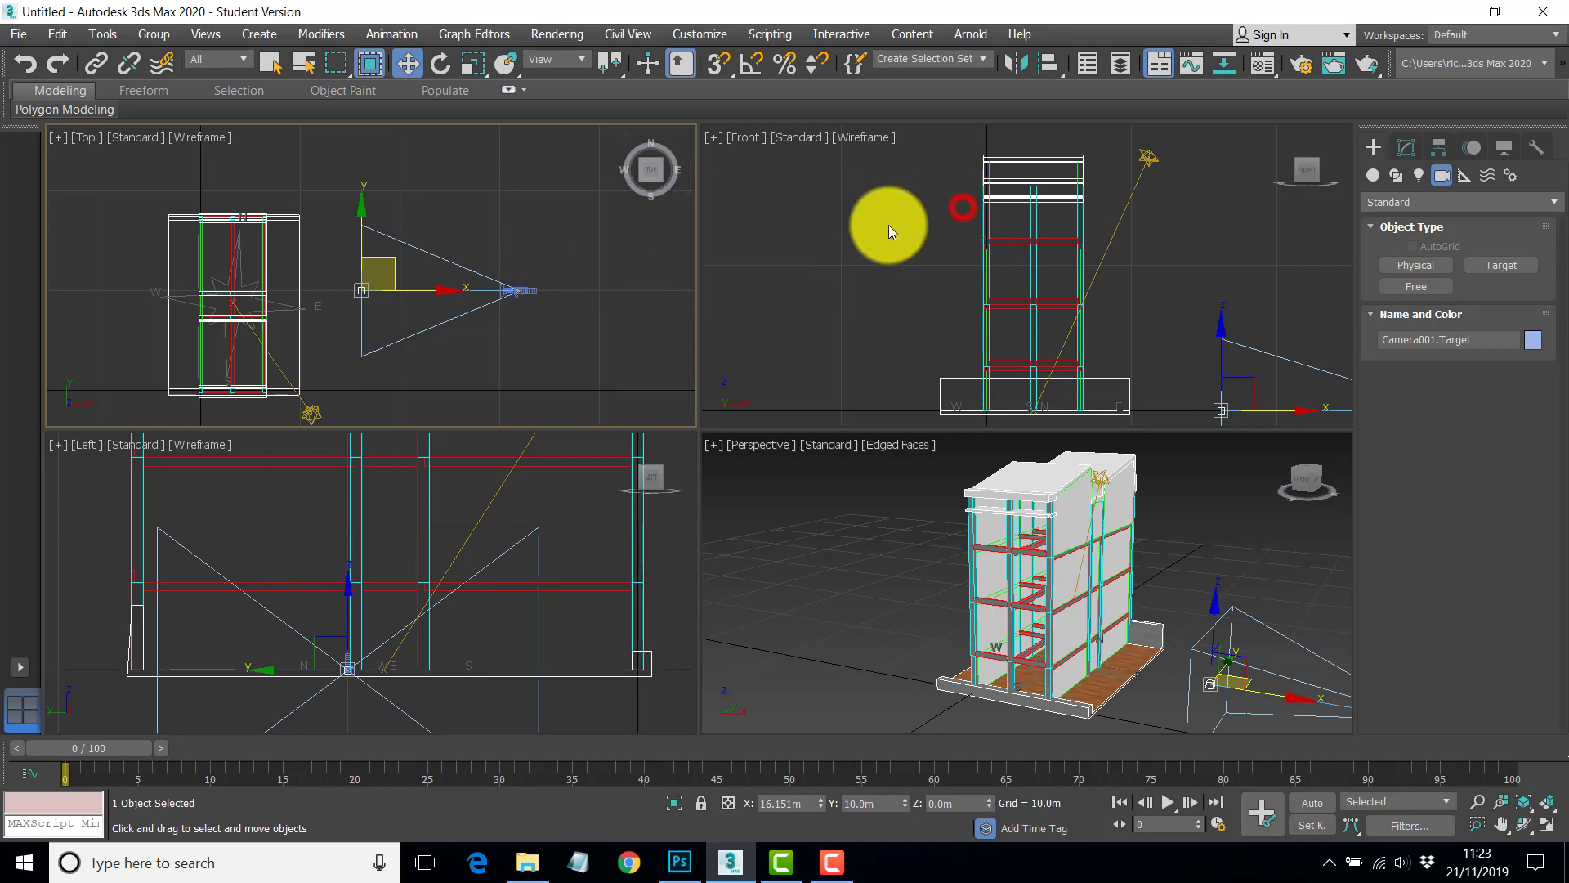
Select the camera together with its target, move both closer to the building's centreline in Top view, and raise them to about mid-height in Front view.
{"action": "left_click", "coordinate": [422, 305]}
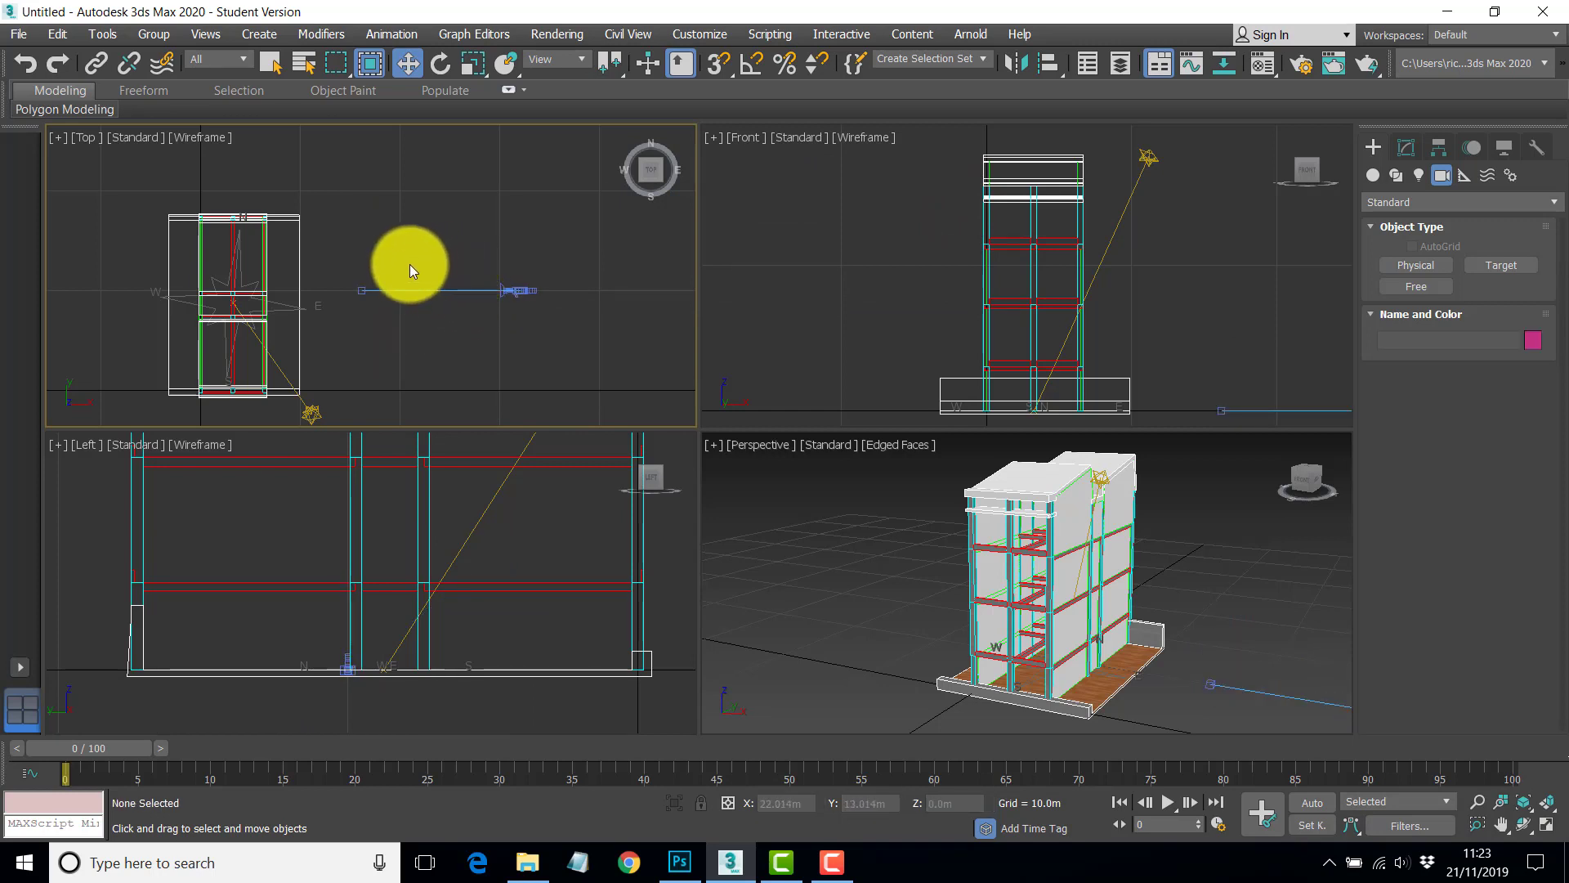
{"action": "left_click", "coordinate": [437, 290]}
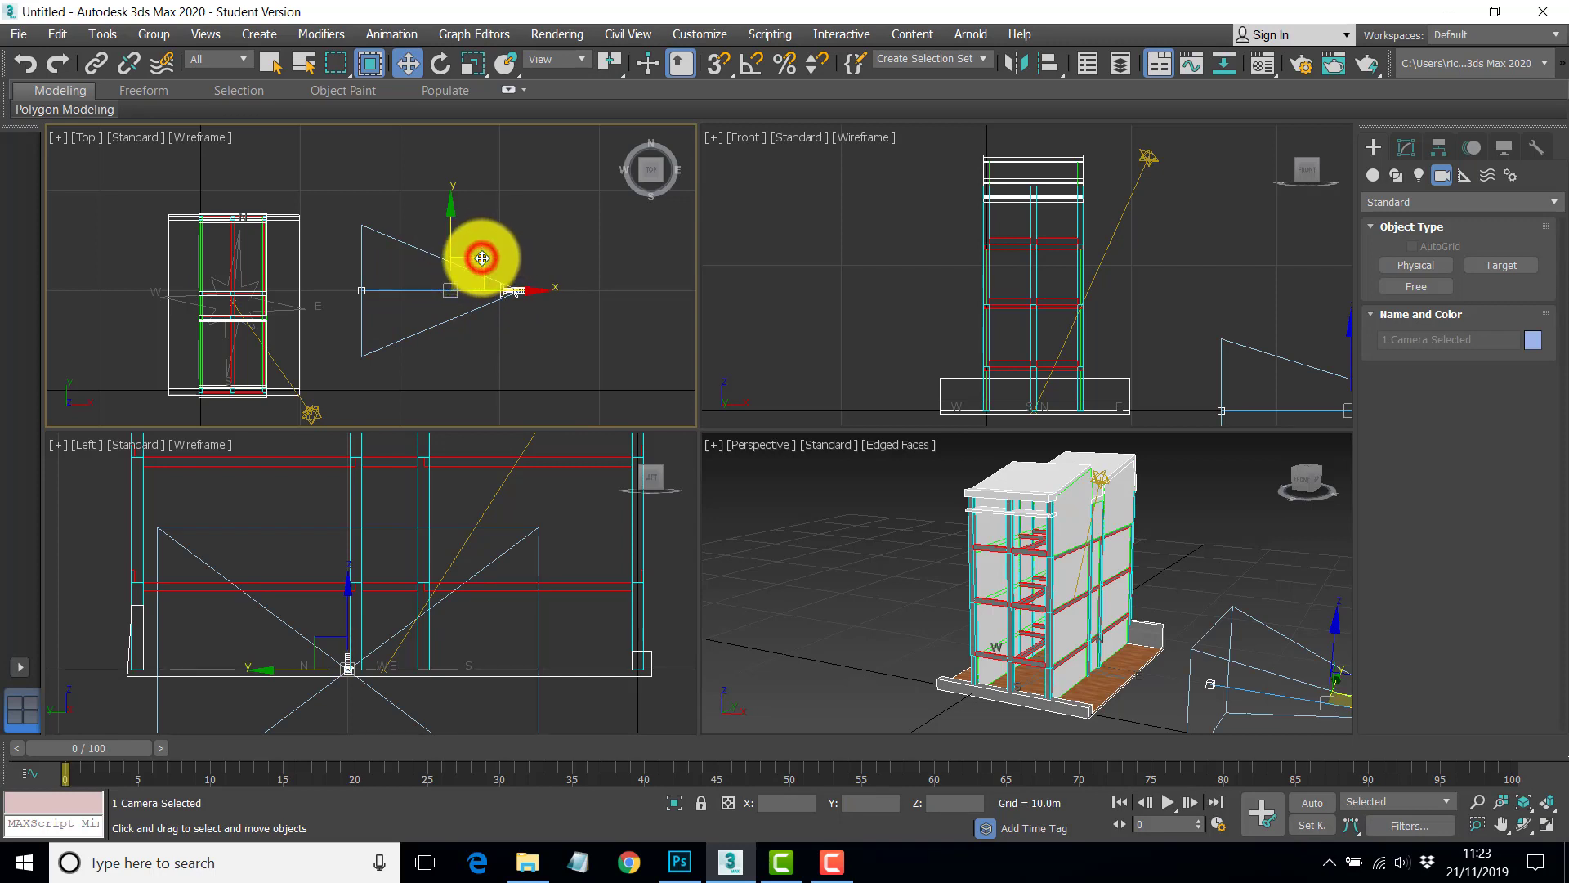
{"action": "left_click_drag", "start_coordinate": [482, 258], "coordinate": [455, 286]}
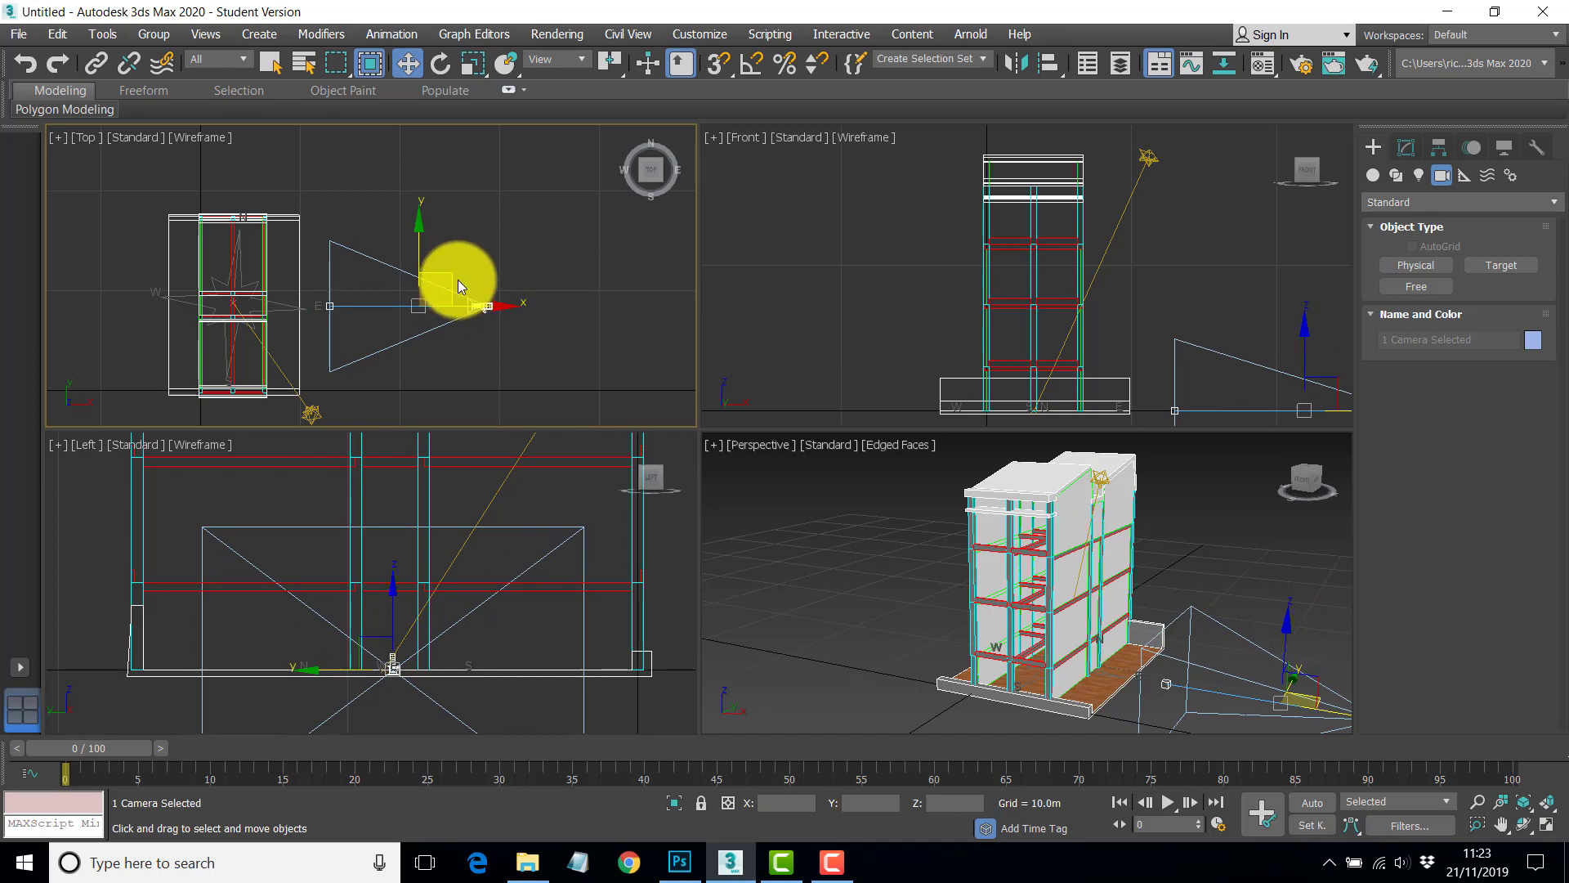
{"action": "middle_click_drag", "start_coordinate": [1204, 355], "coordinate": [1004, 340]}
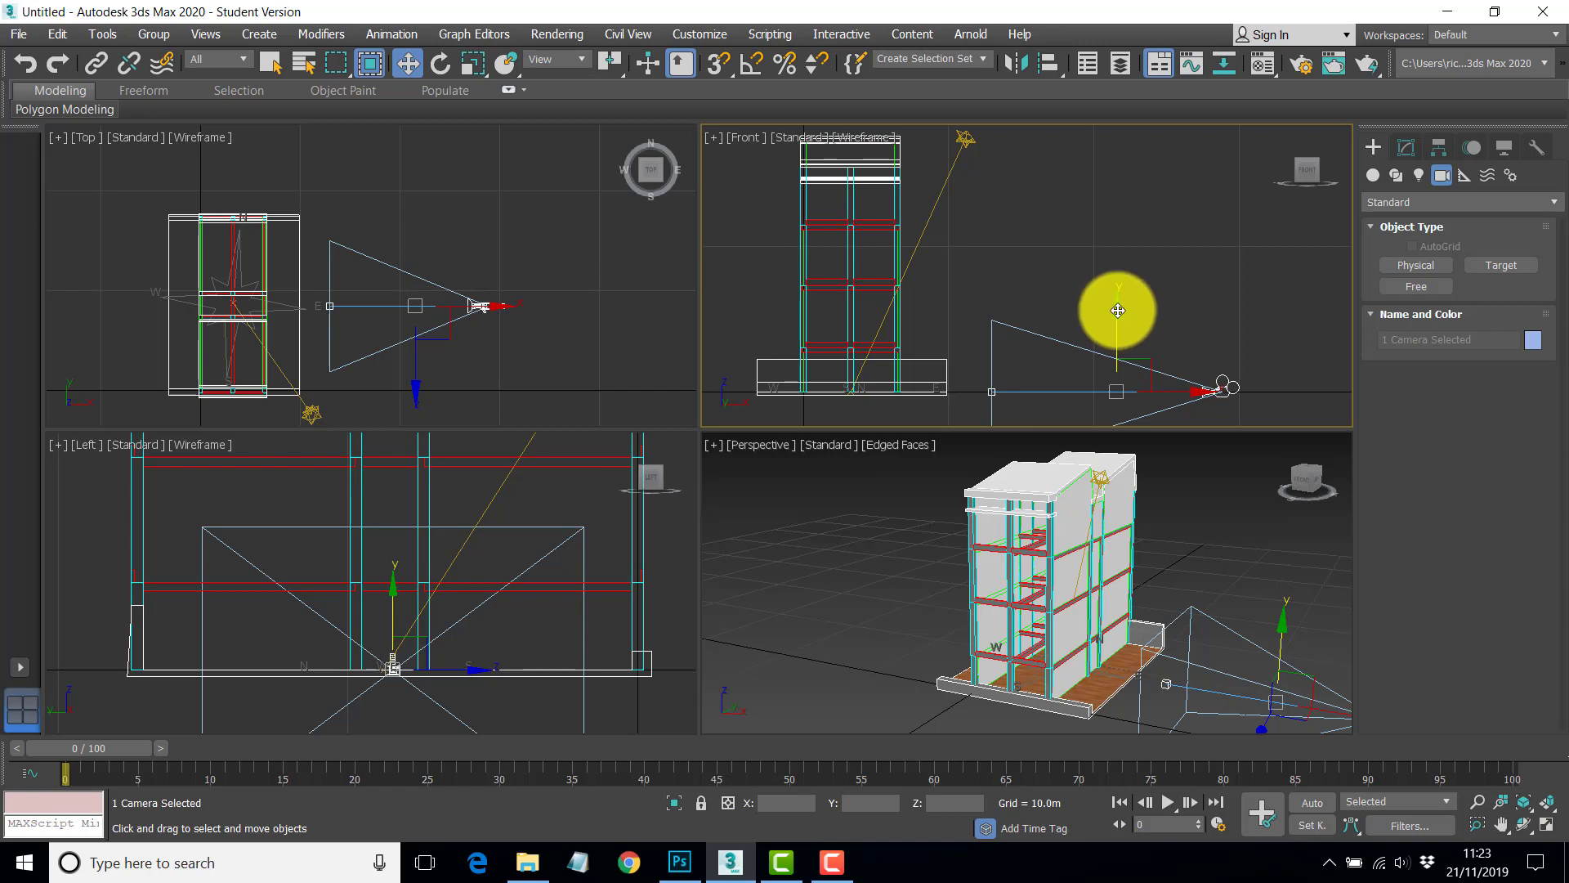
{"action": "left_click_drag", "start_coordinate": [1118, 308], "coordinate": [1118, 180]}
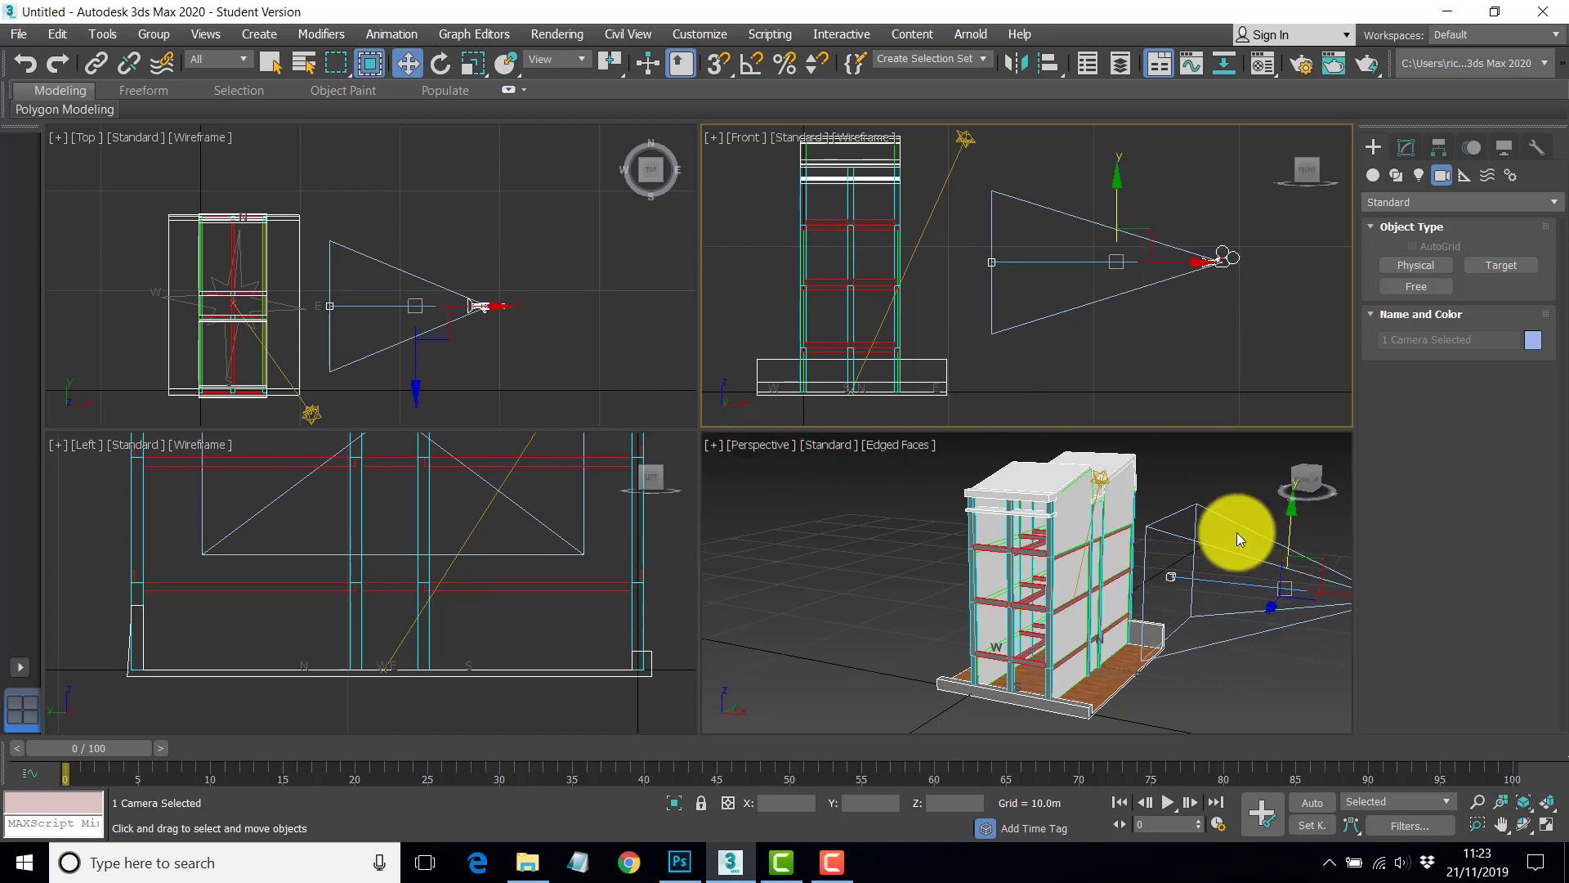
Switch the Perspective viewport to the Camera001 view and frame the building and camera in the Top view.
{"action": "left_click", "coordinate": [760, 445]}
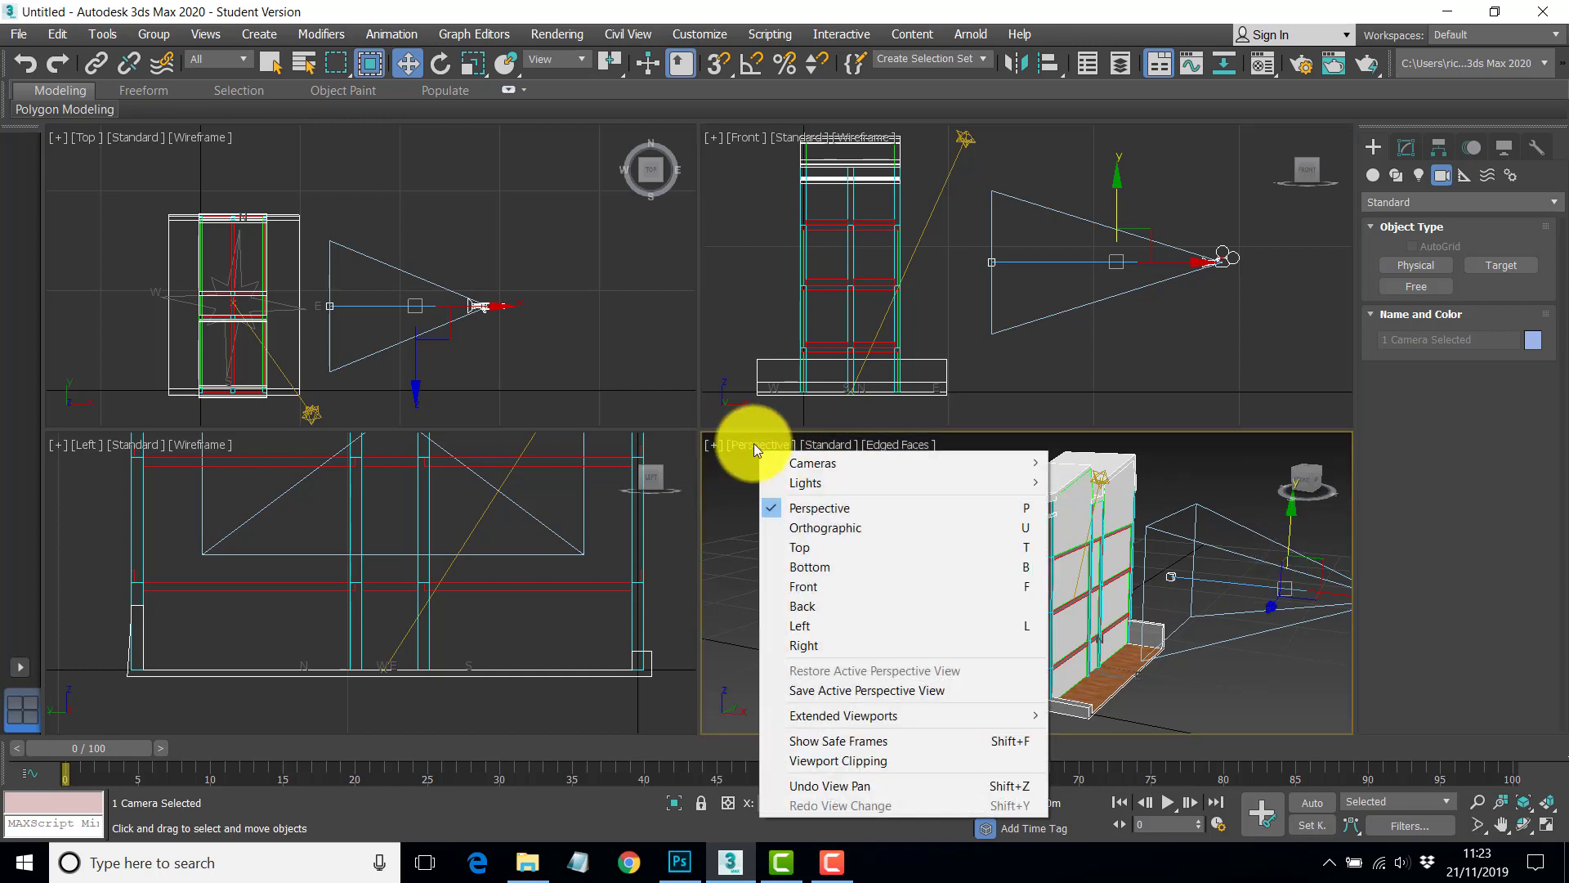
{"action": "mouse_move", "coordinate": [803, 472]}
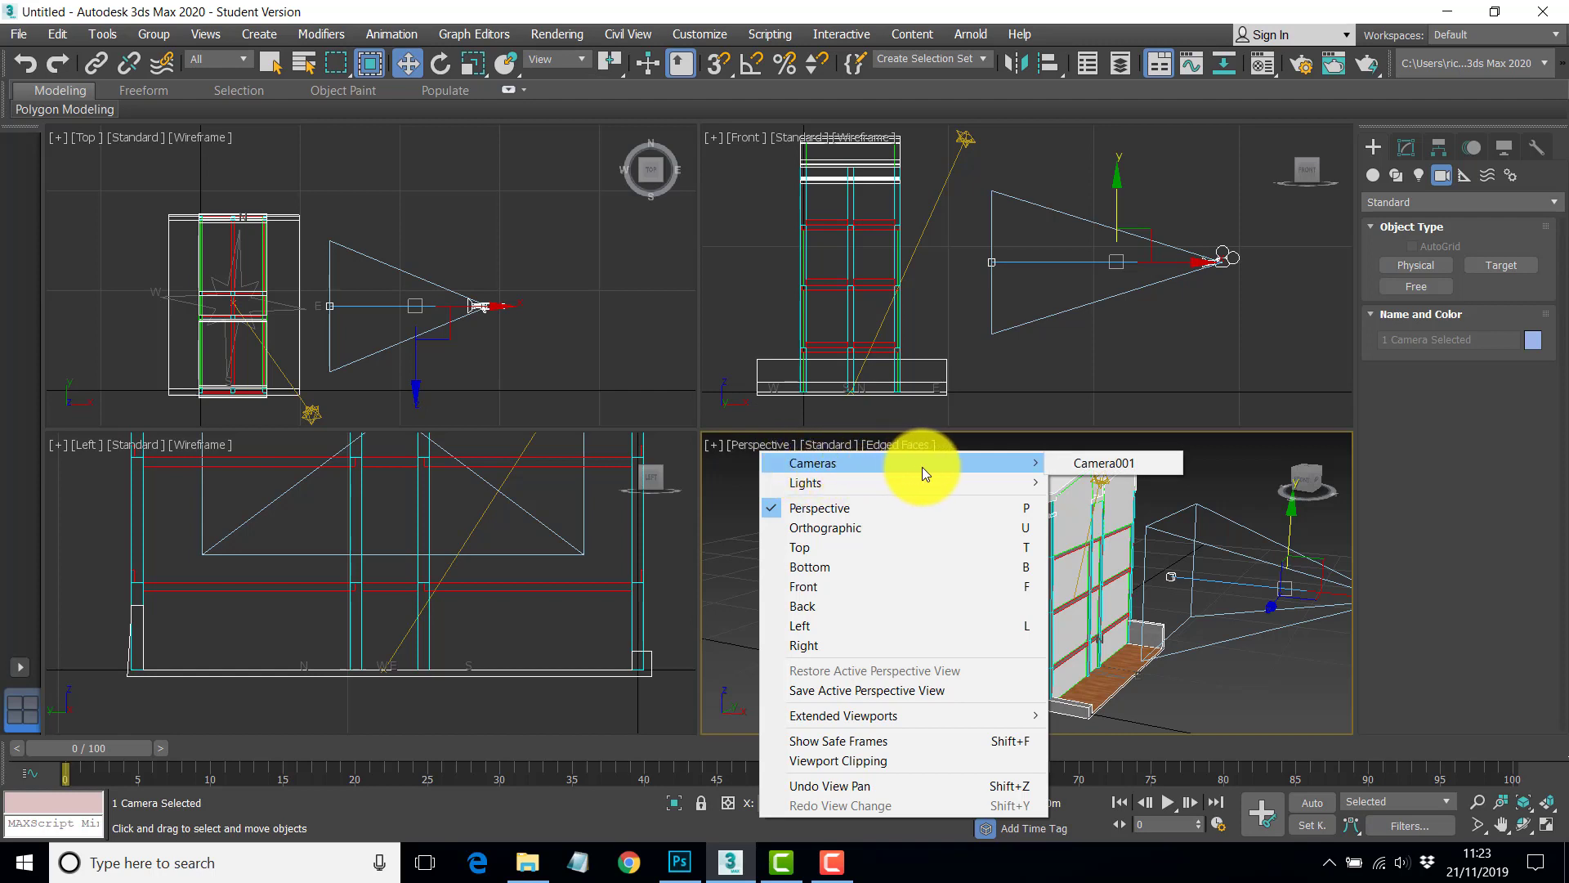
{"action": "left_click", "coordinate": [1123, 471]}
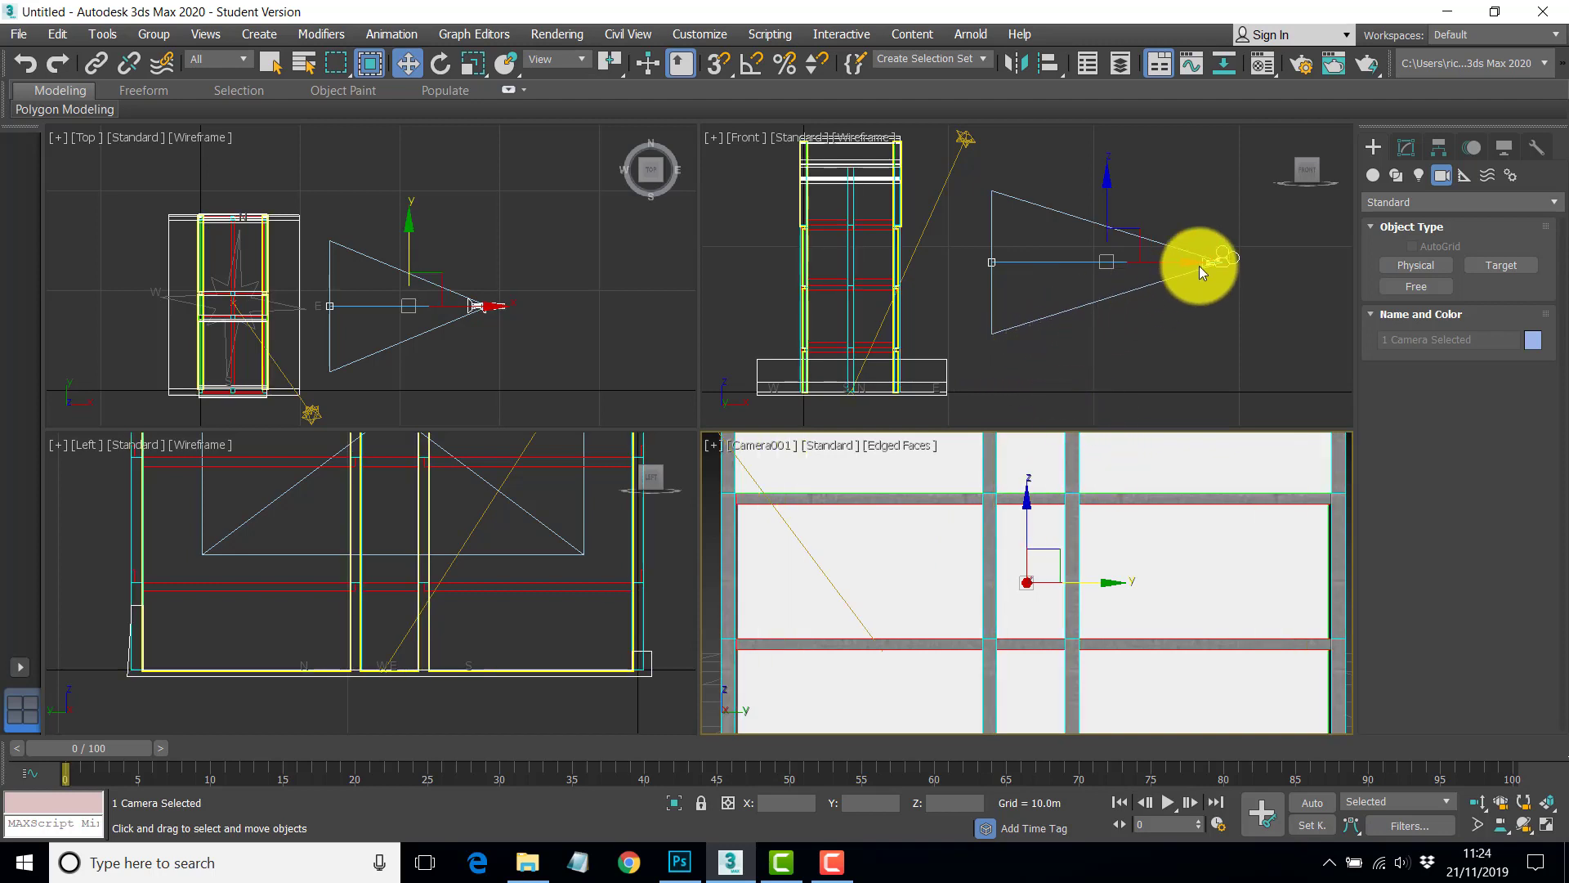
{"action": "scroll", "coordinate": [404, 285], "scroll_direction": "up", "scroll_amount": 3}
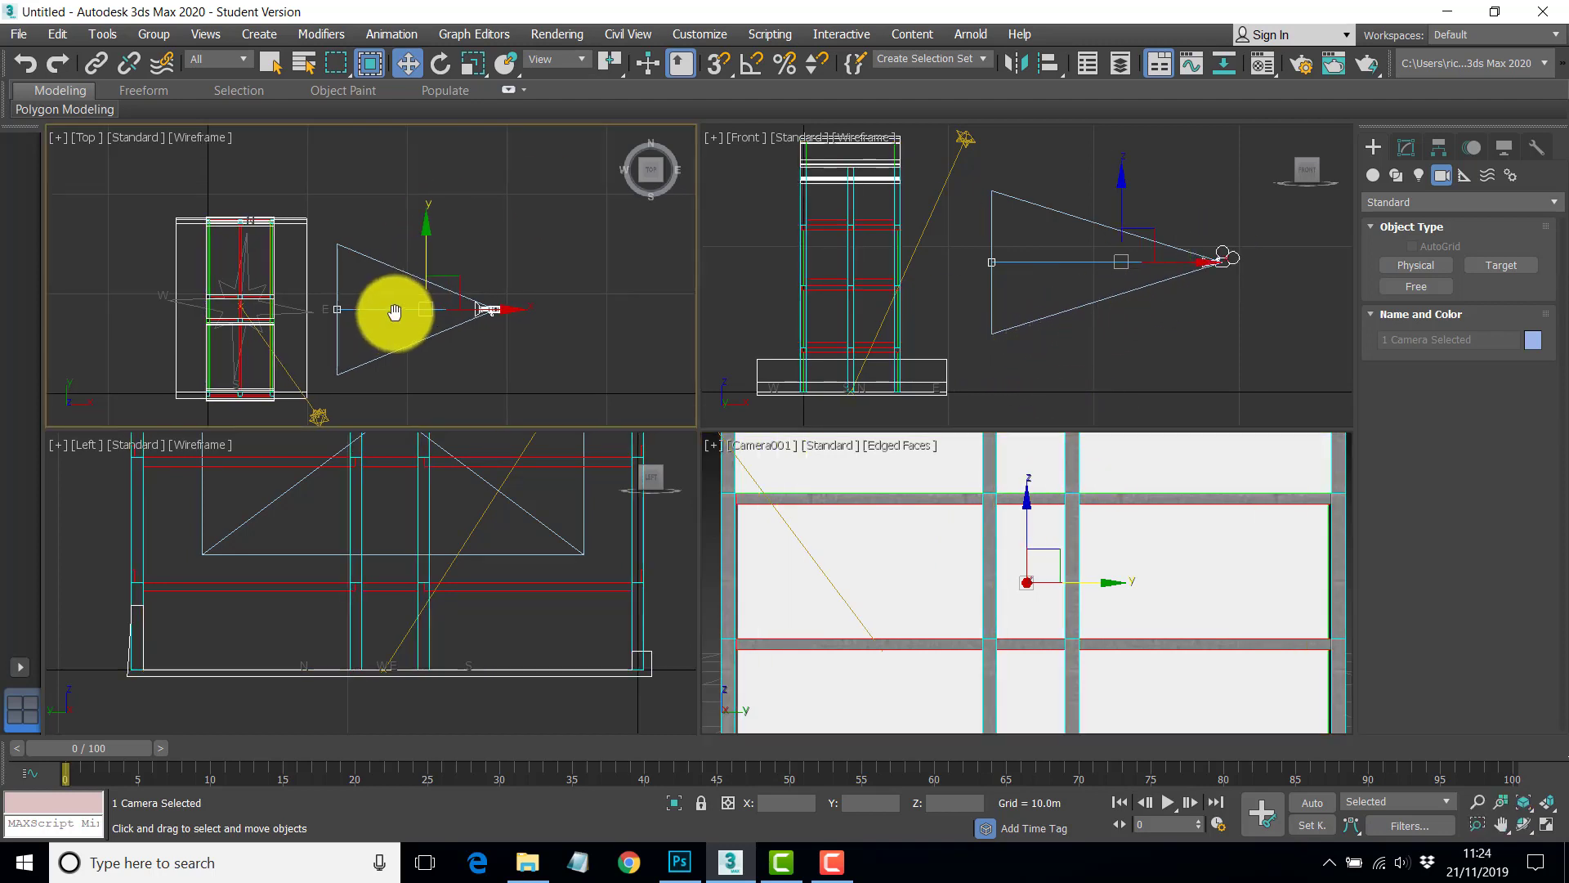
{"action": "scroll", "coordinate": [404, 286], "scroll_direction": "down", "scroll_amount": 2}
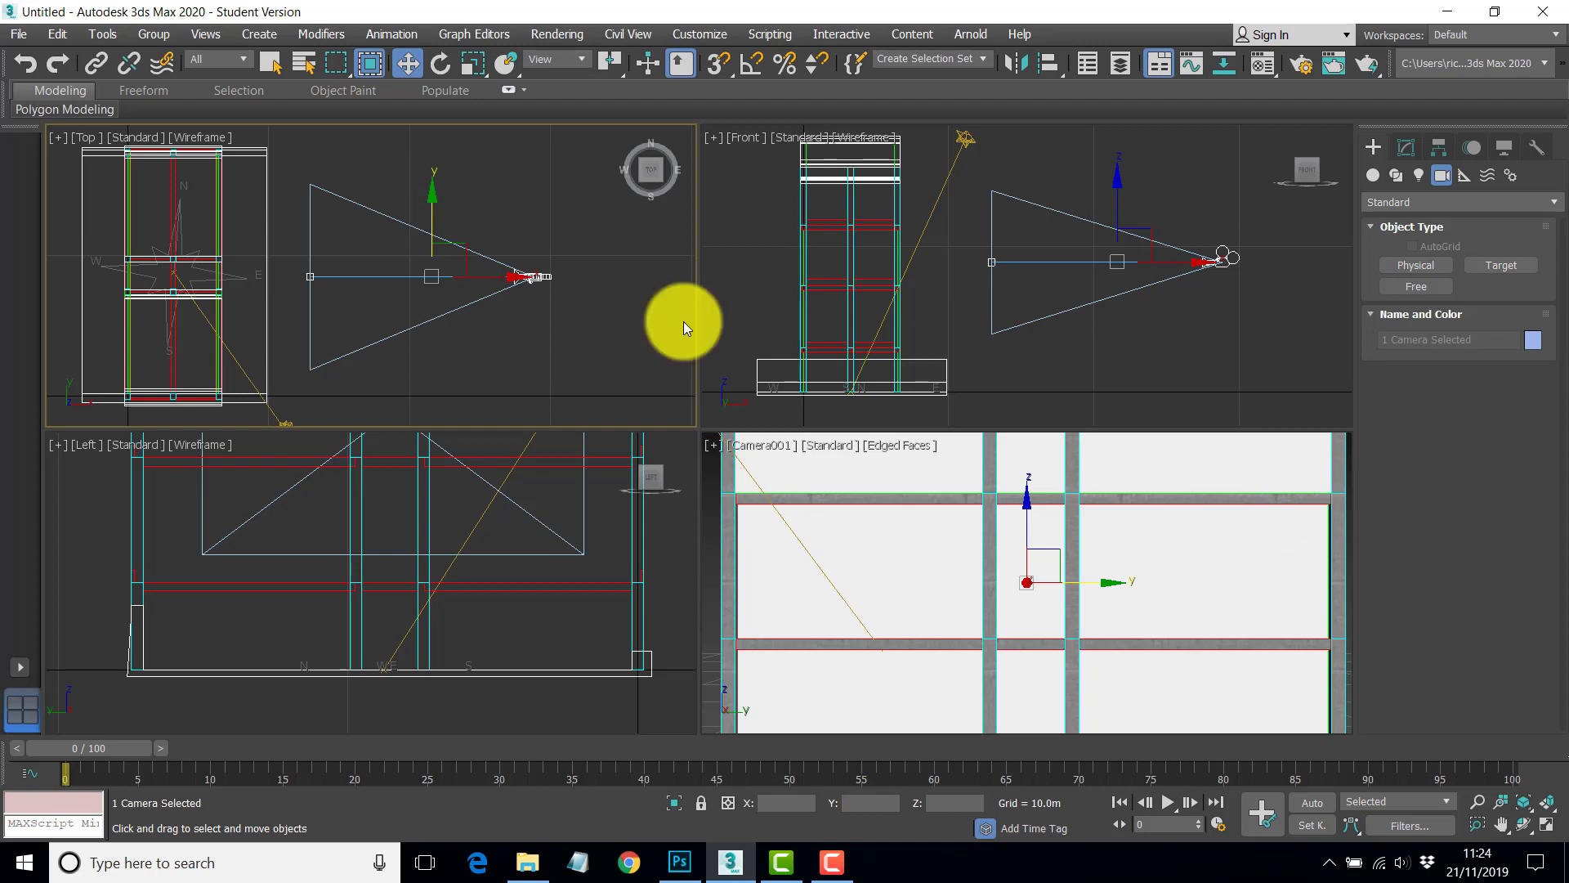
Nudge the camera and its target slightly north in Top view, and reselect only the camera.
{"action": "left_click_drag", "start_coordinate": [430, 193], "coordinate": [433, 189]}
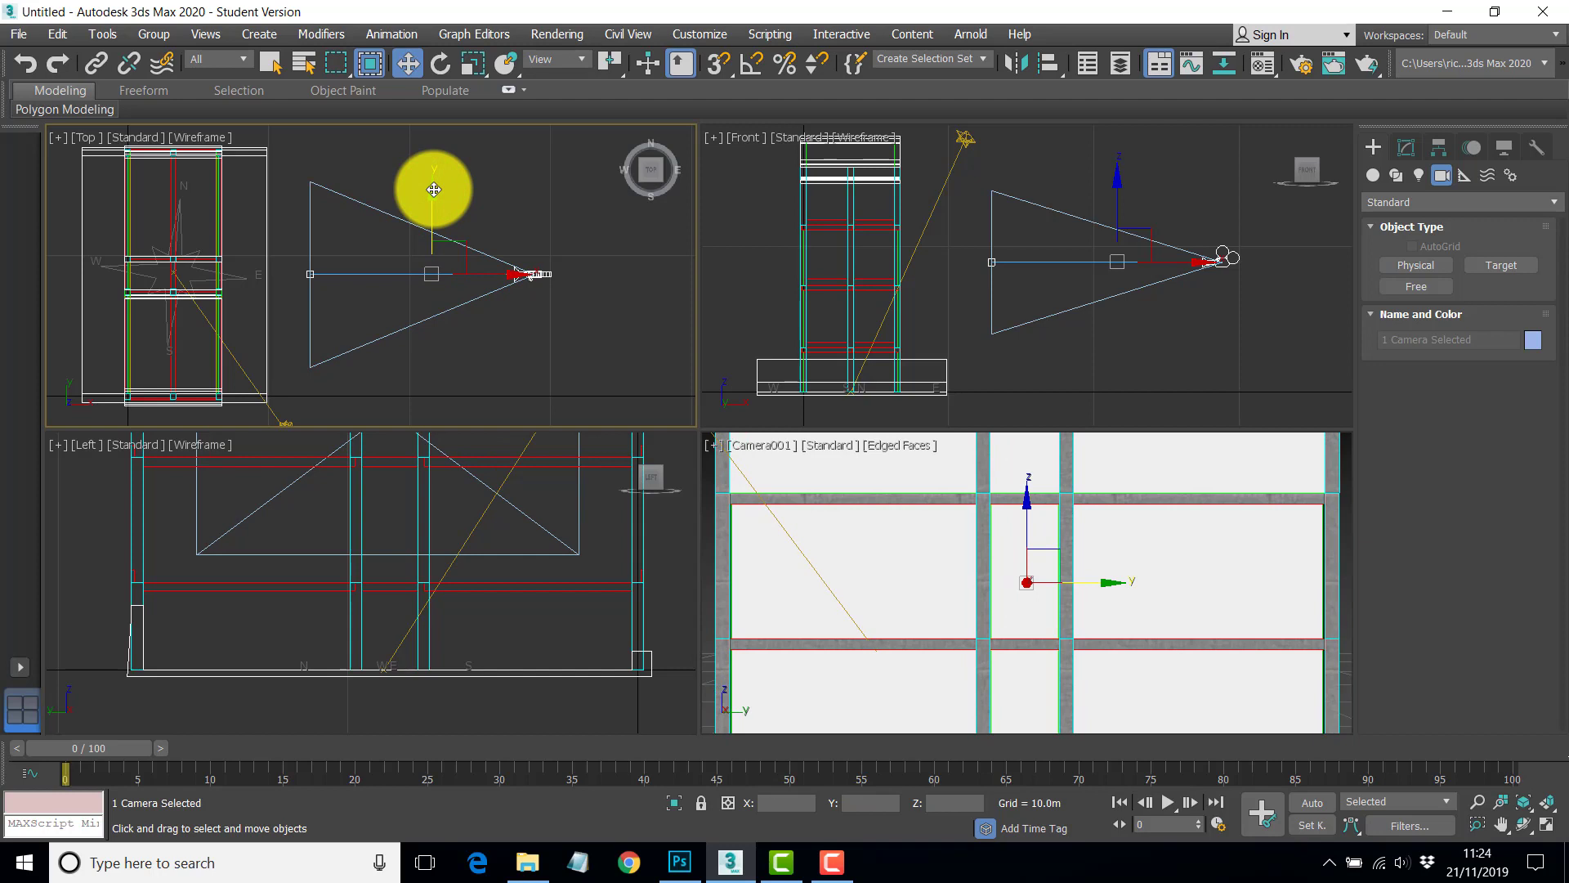
{"action": "left_click", "coordinate": [1237, 302]}
{"action": "left_click", "coordinate": [1233, 264]}
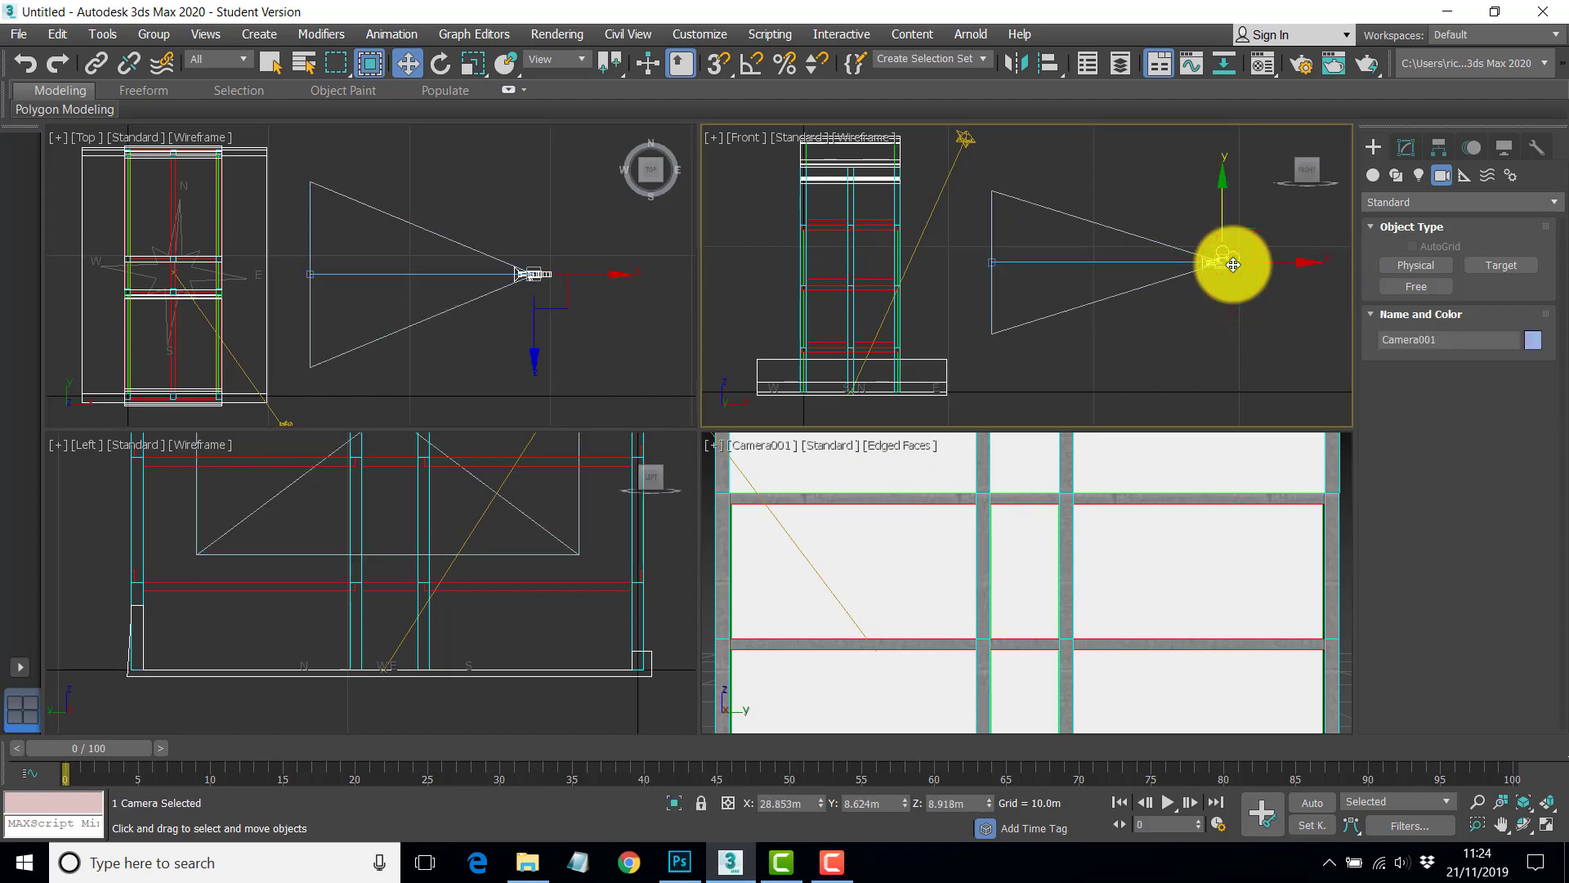
{"action": "left_click", "coordinate": [1230, 323]}
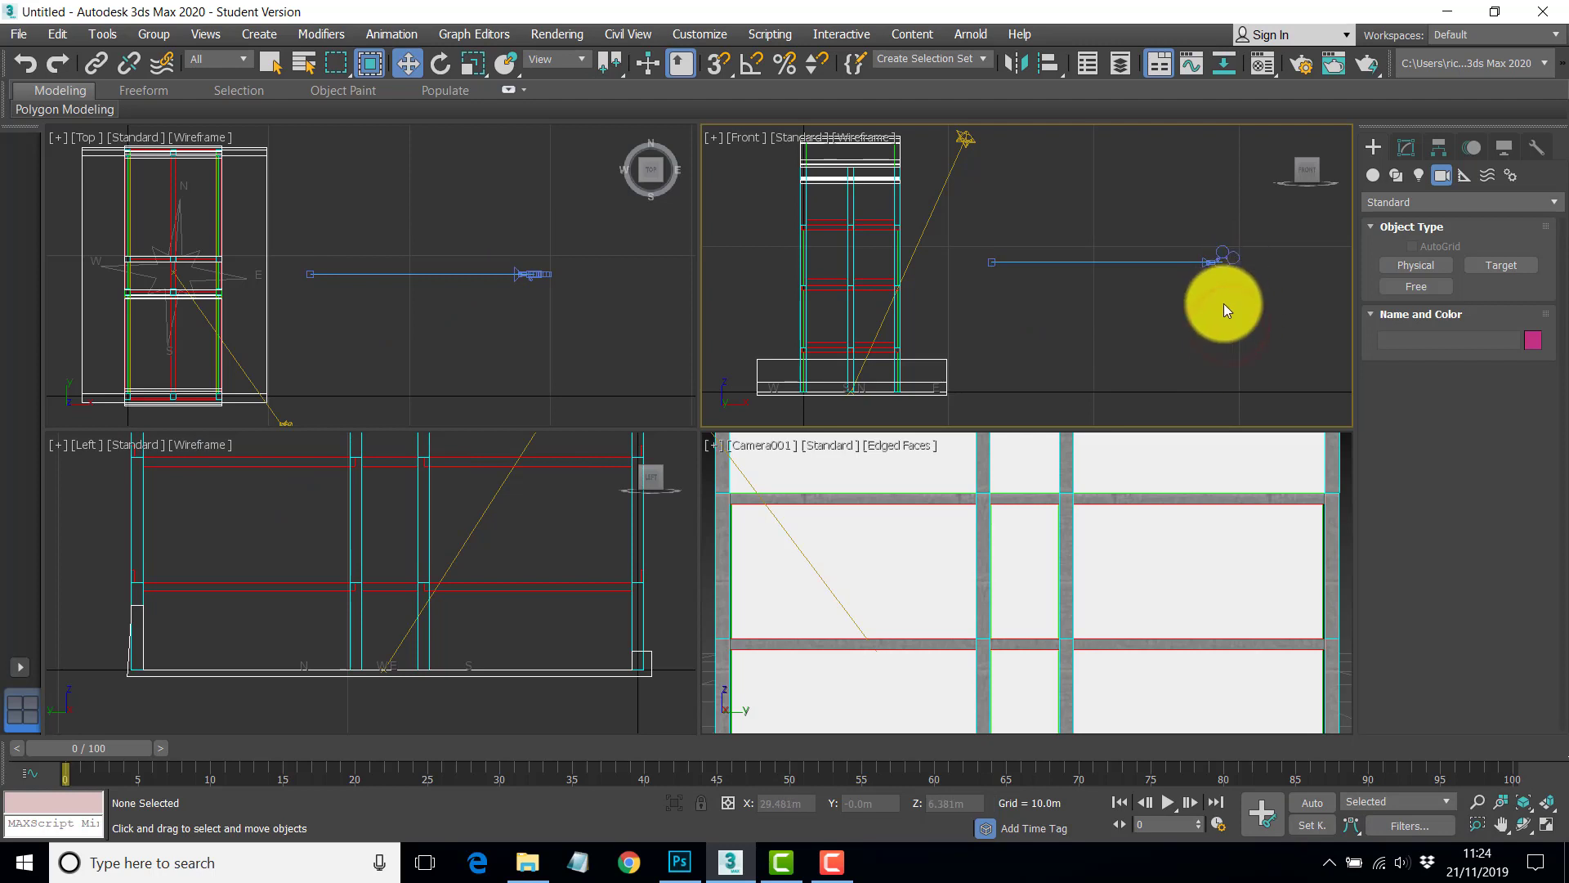
{"action": "left_click", "coordinate": [1211, 328]}
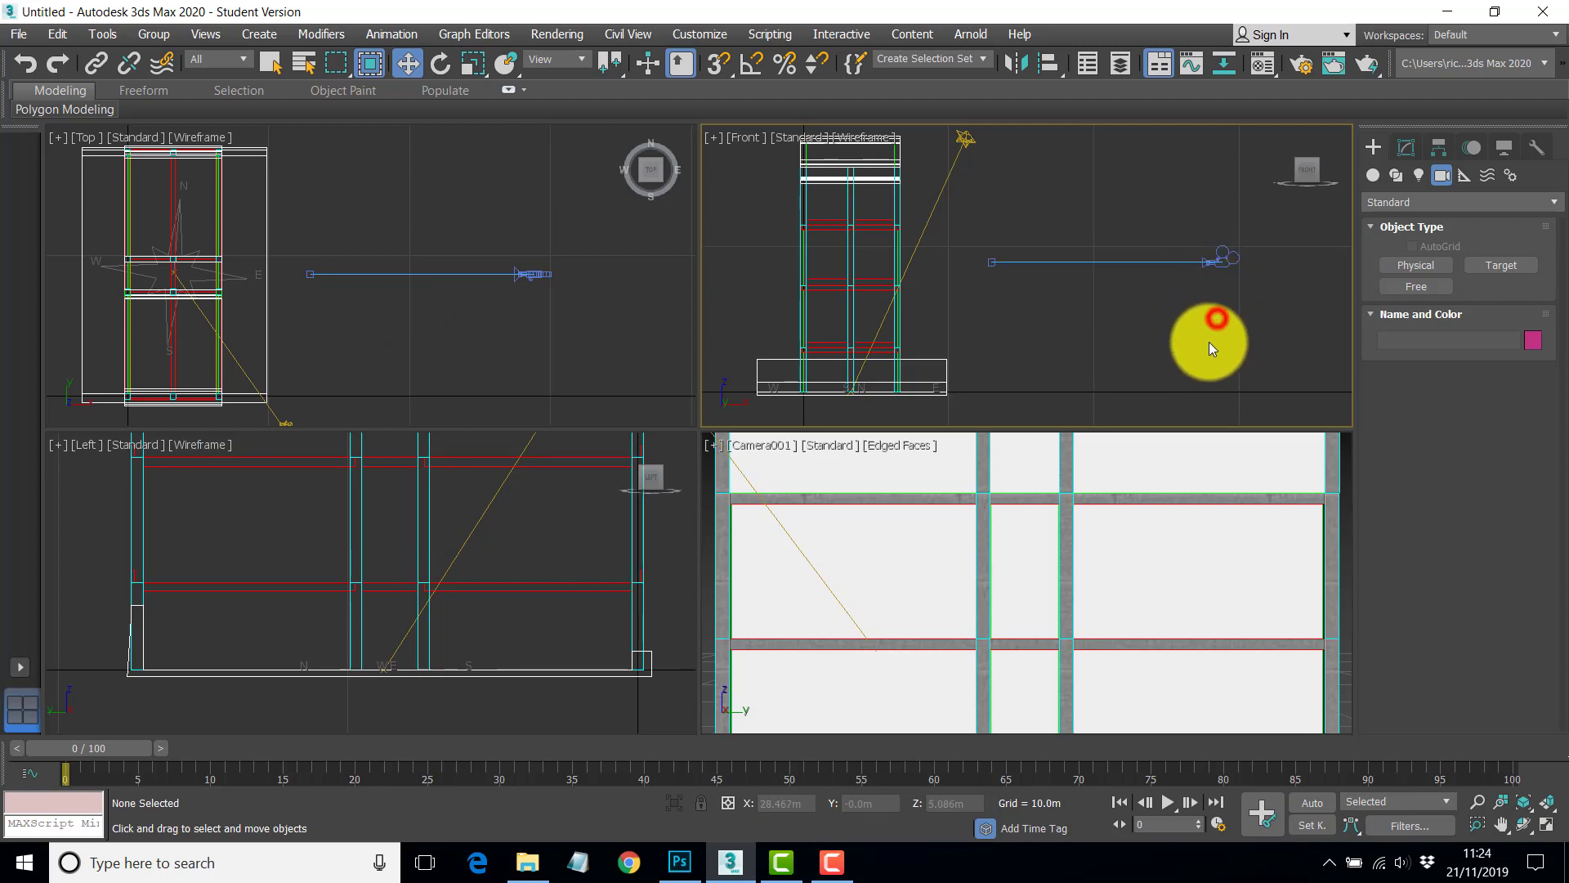
{"action": "left_click", "coordinate": [1228, 260]}
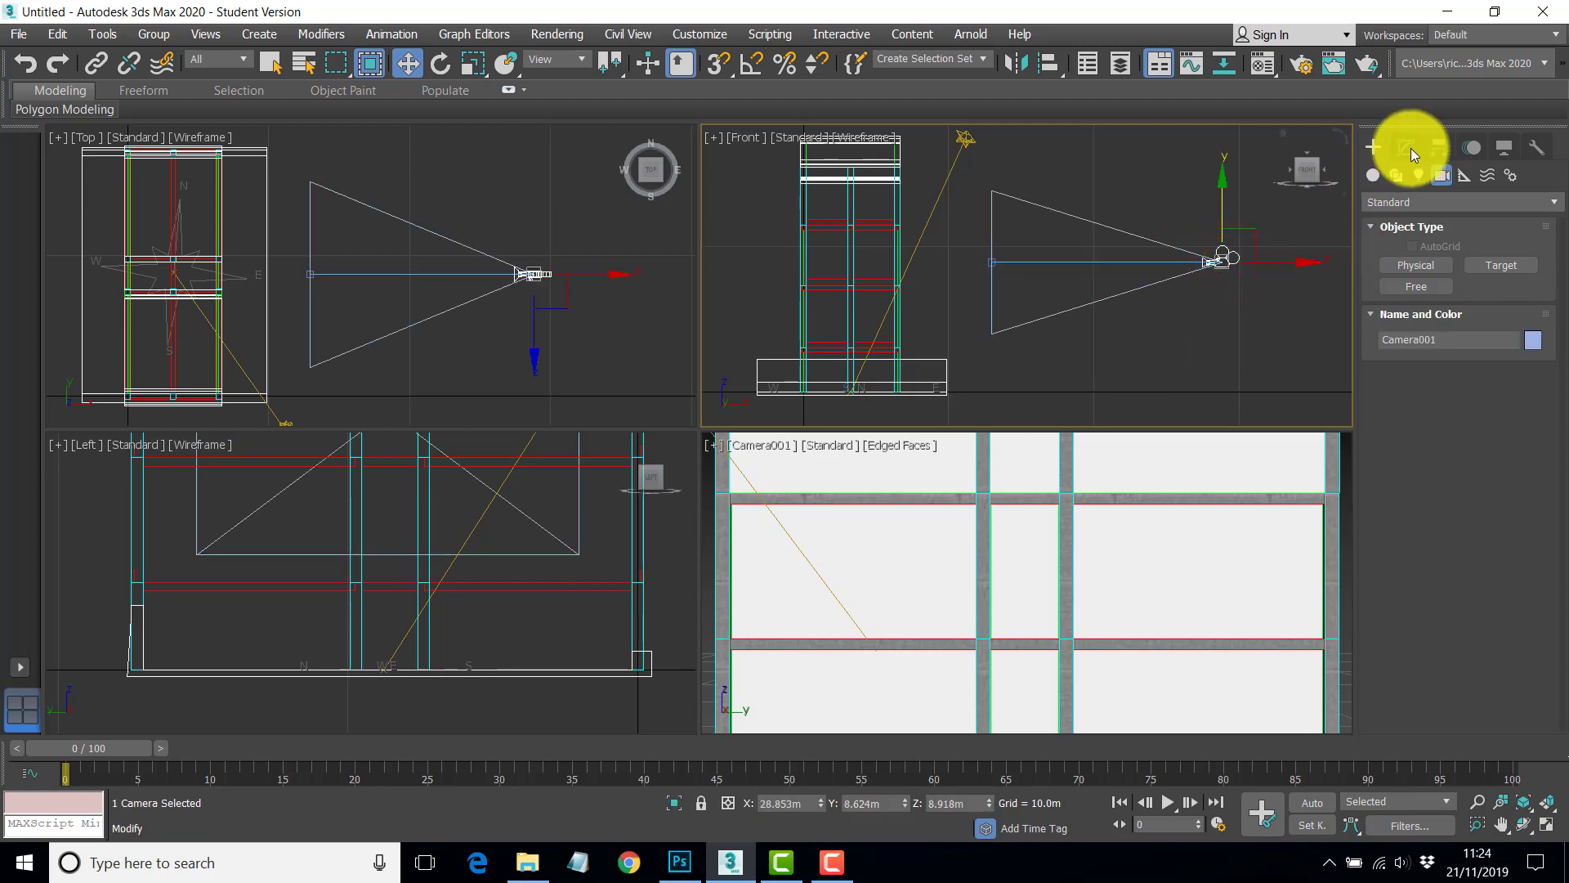
Give the camera the 24 mm stock lens and display the Camera001 viewport in wireframe.
{"action": "left_click", "coordinate": [1406, 146]}
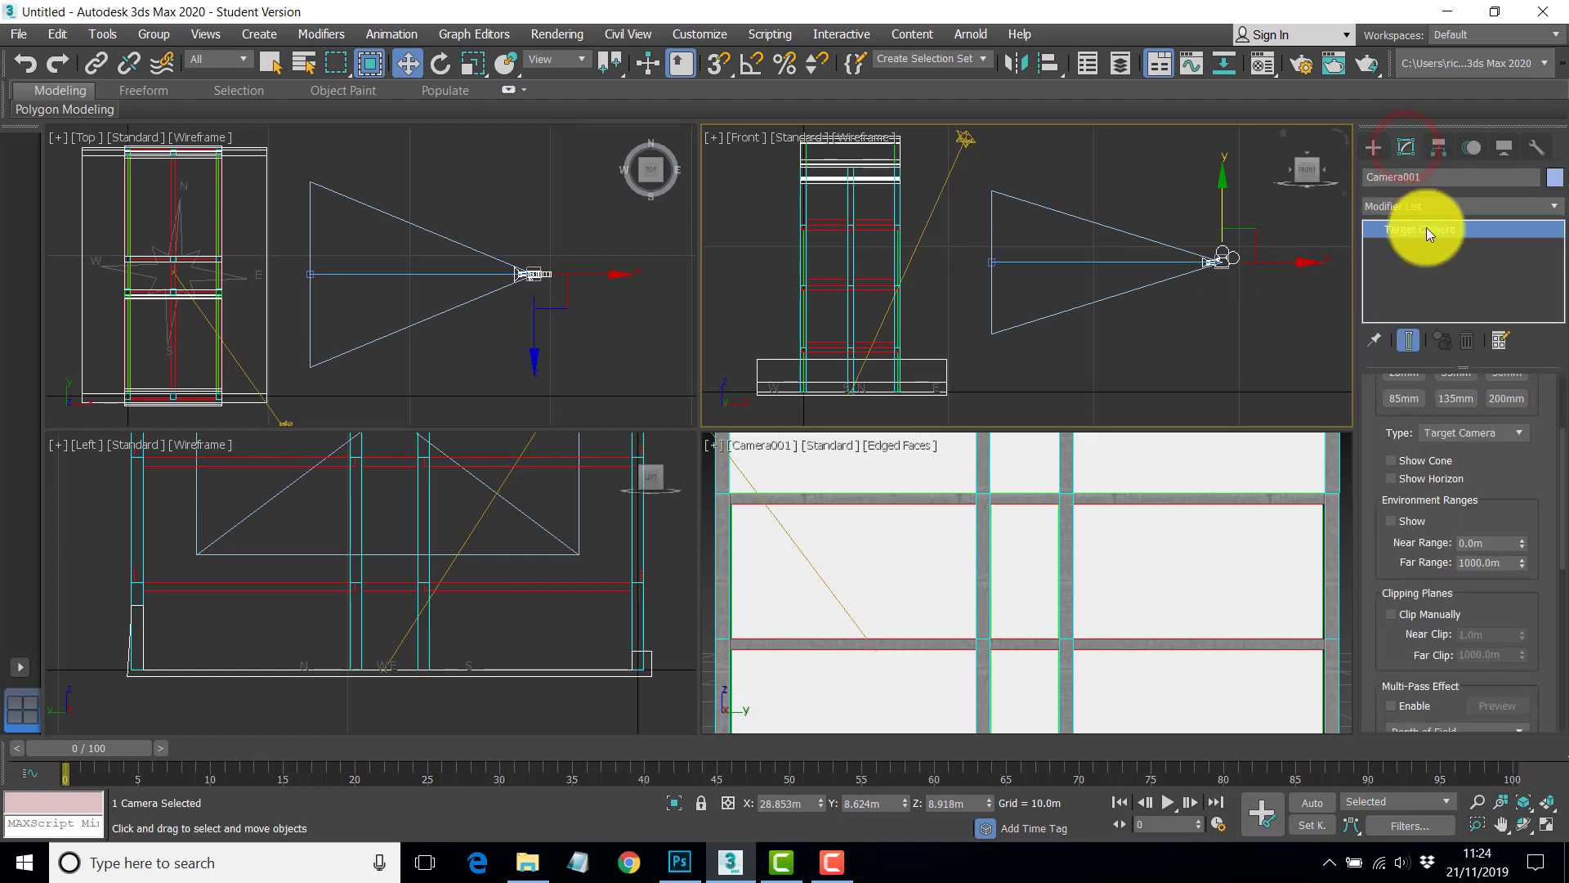
{"action": "left_click_drag", "start_coordinate": [1542, 391], "coordinate": [1531, 578]}
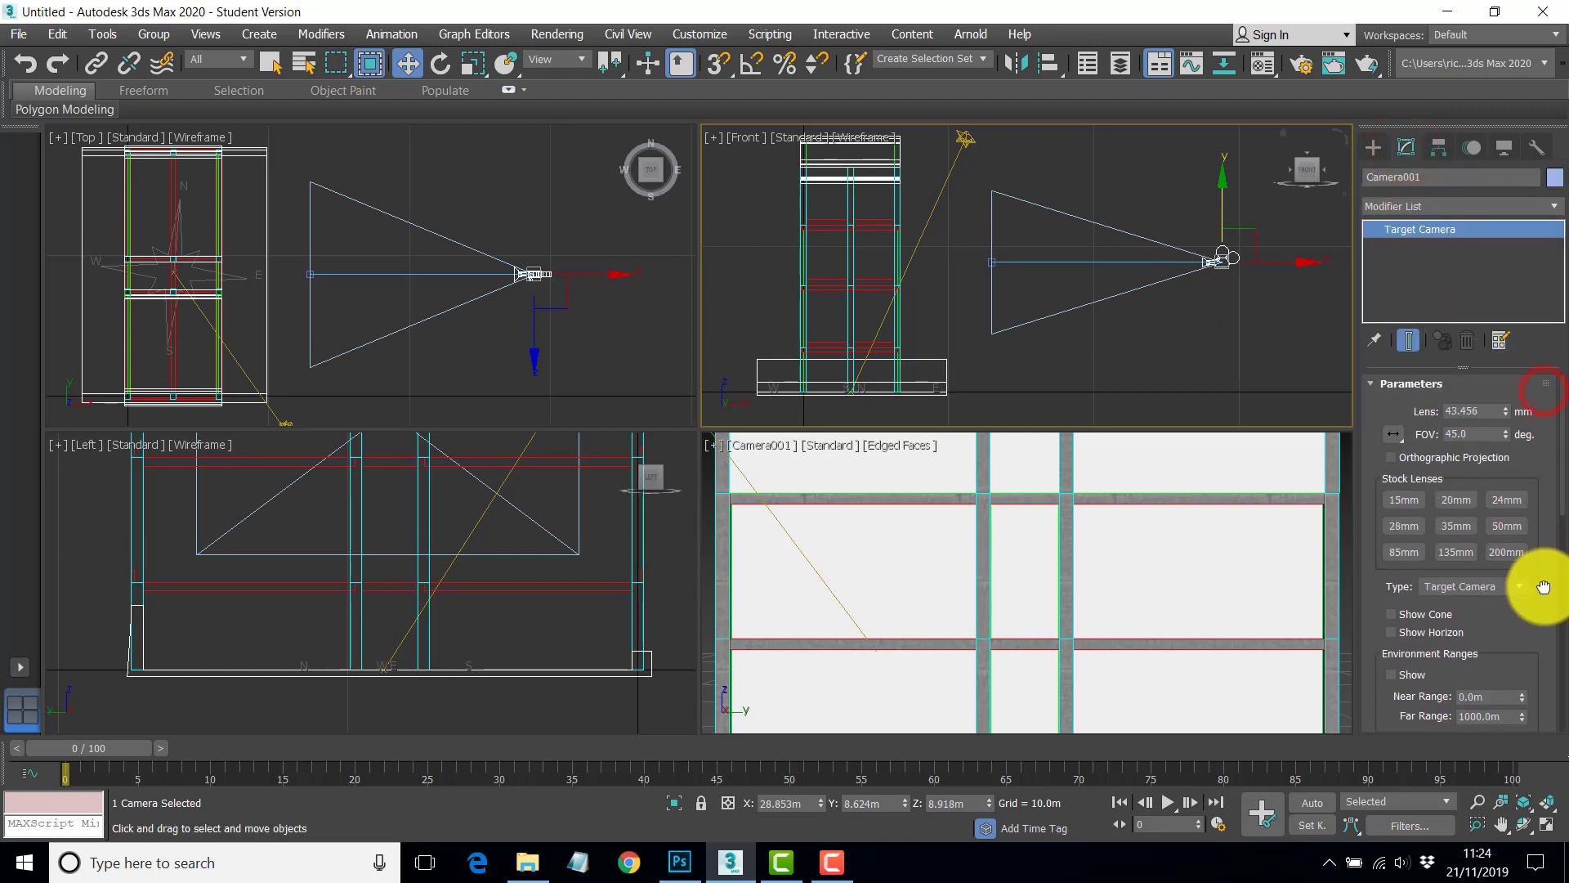
{"action": "left_click", "coordinate": [1503, 499]}
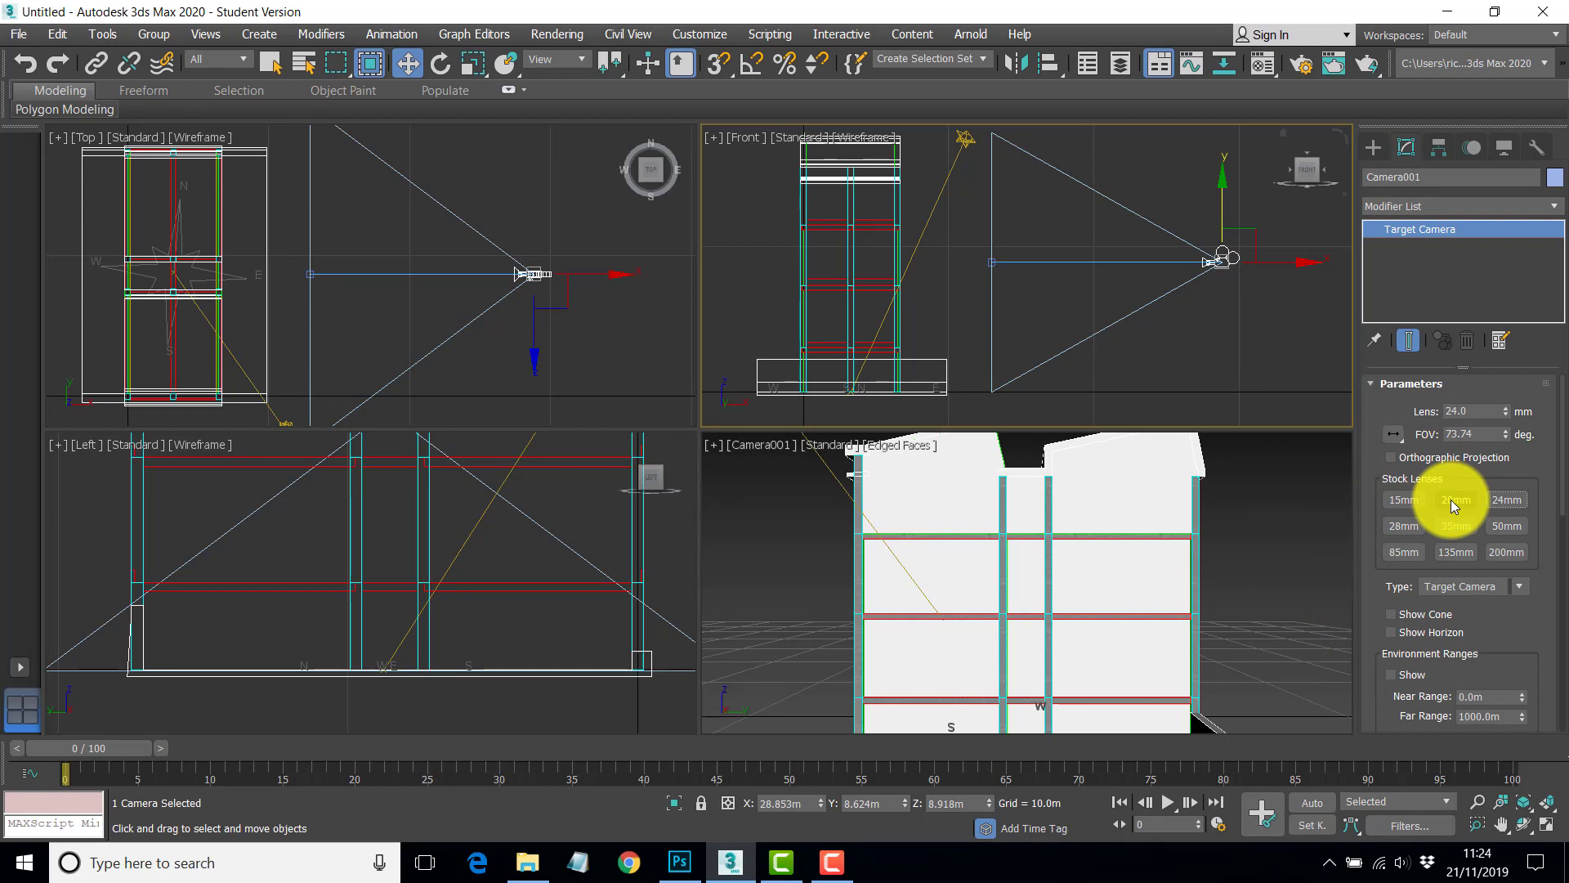
{"action": "left_click", "coordinate": [883, 447]}
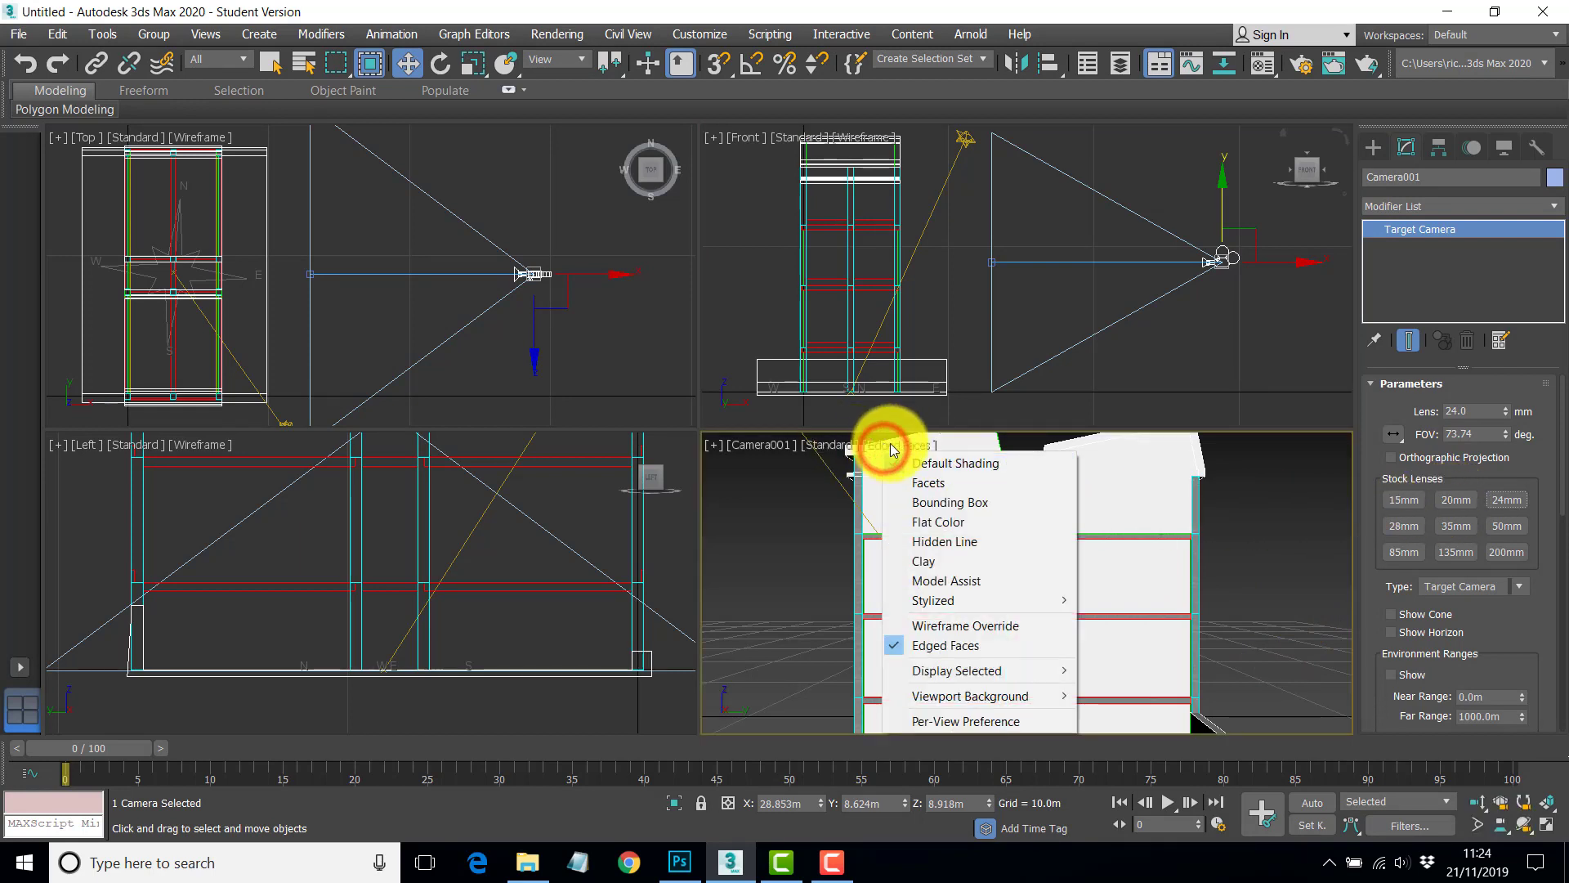
{"action": "left_click", "coordinate": [928, 630]}
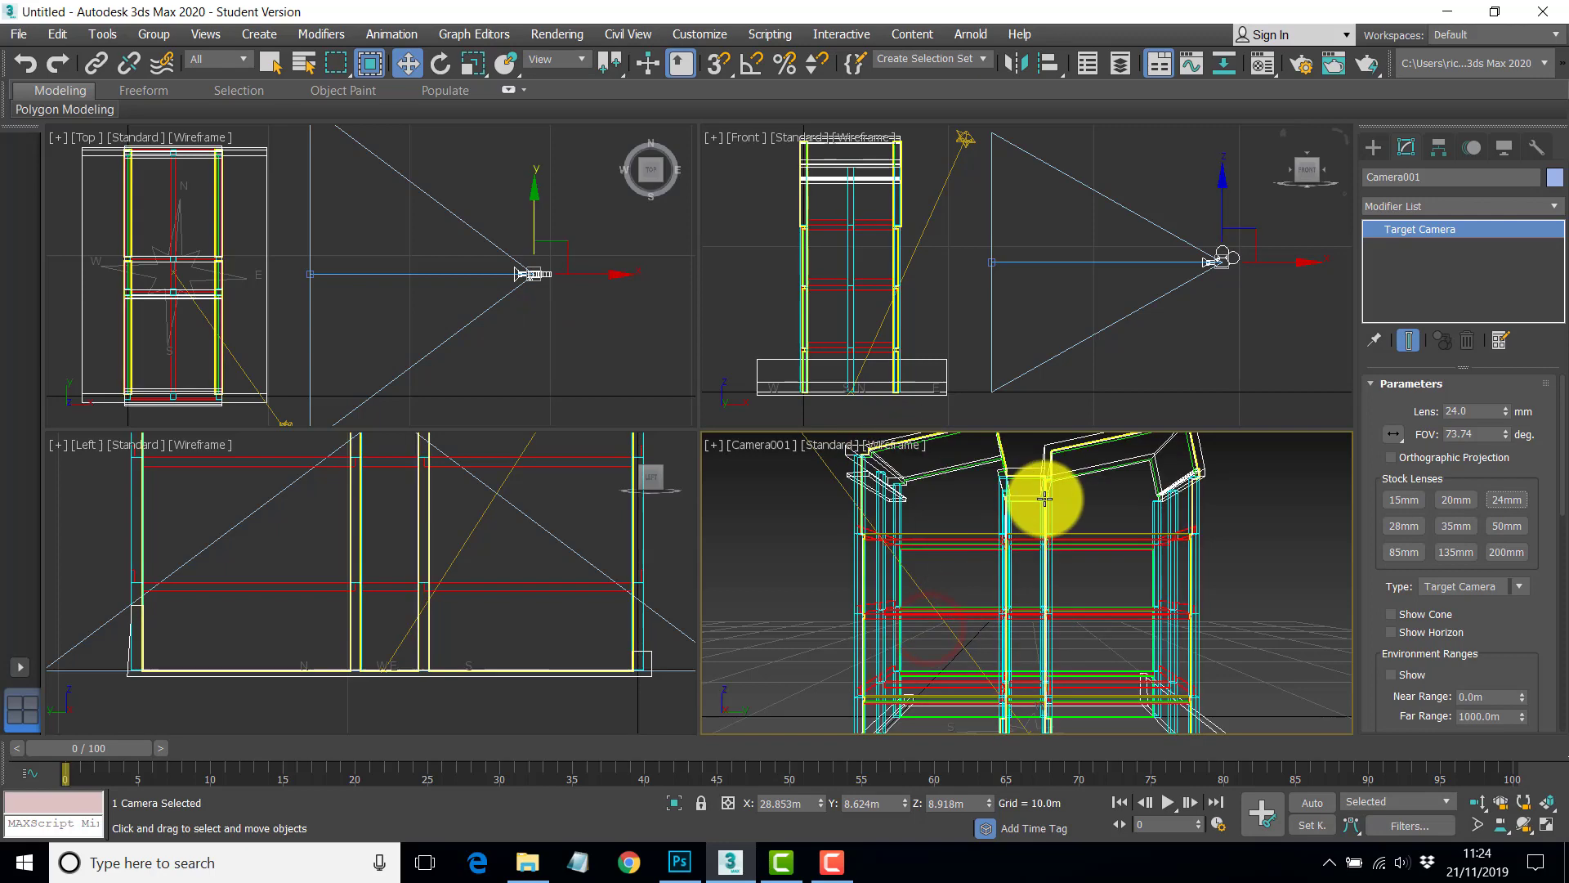
Try the 15 mm stock lens, settle on 35 mm, and dolly the camera back until the whole building fits the view.
{"action": "left_click", "coordinate": [1399, 500]}
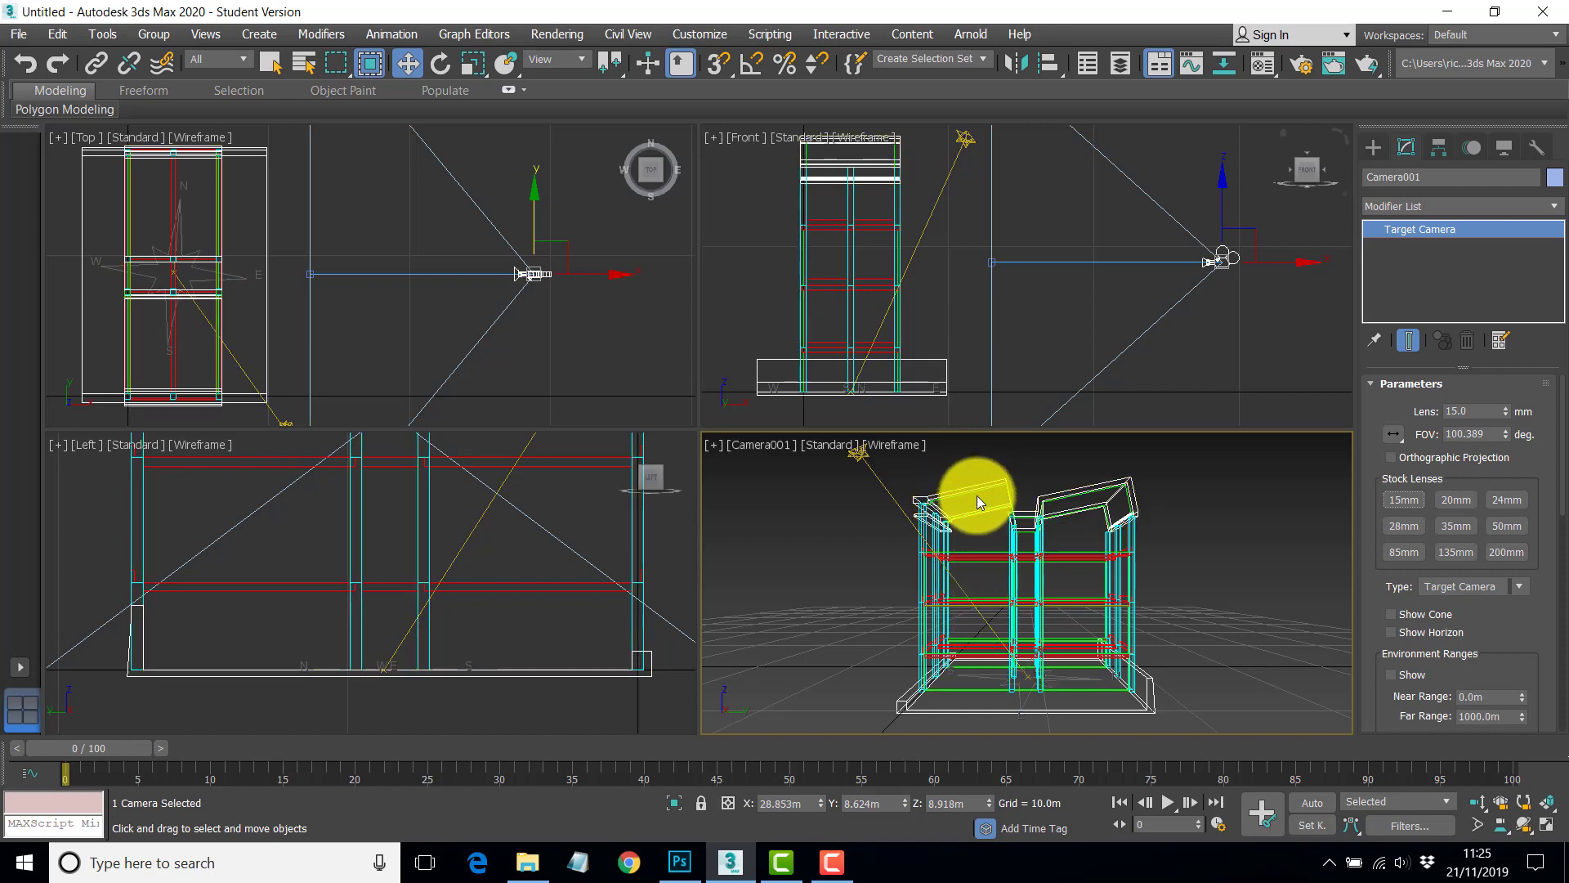
{"action": "left_click", "coordinate": [1458, 528]}
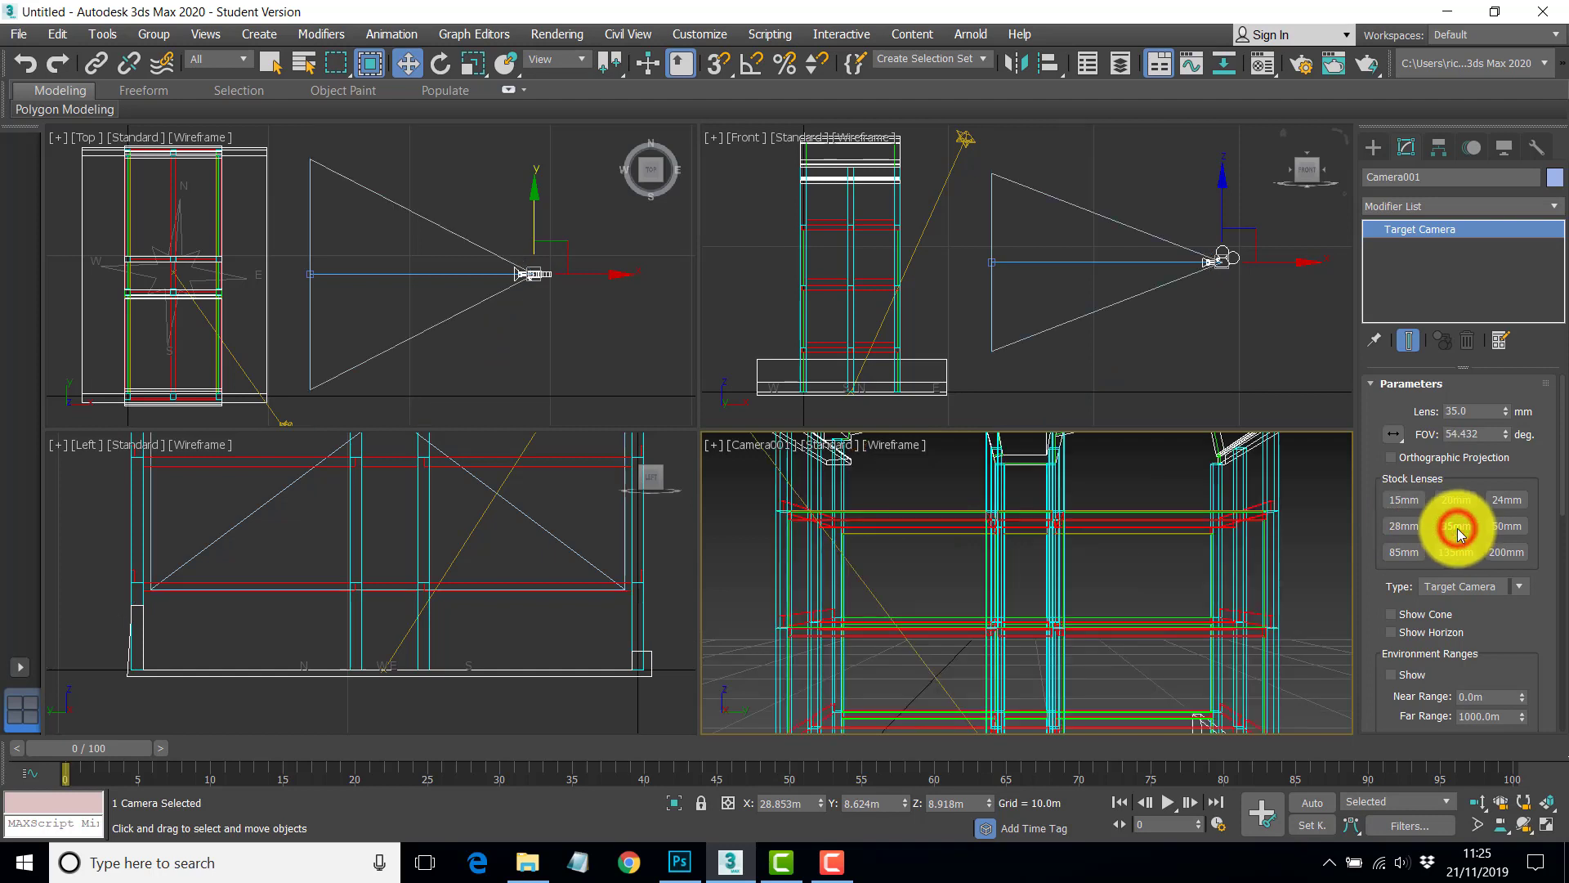
{"action": "left_click", "coordinate": [1479, 797]}
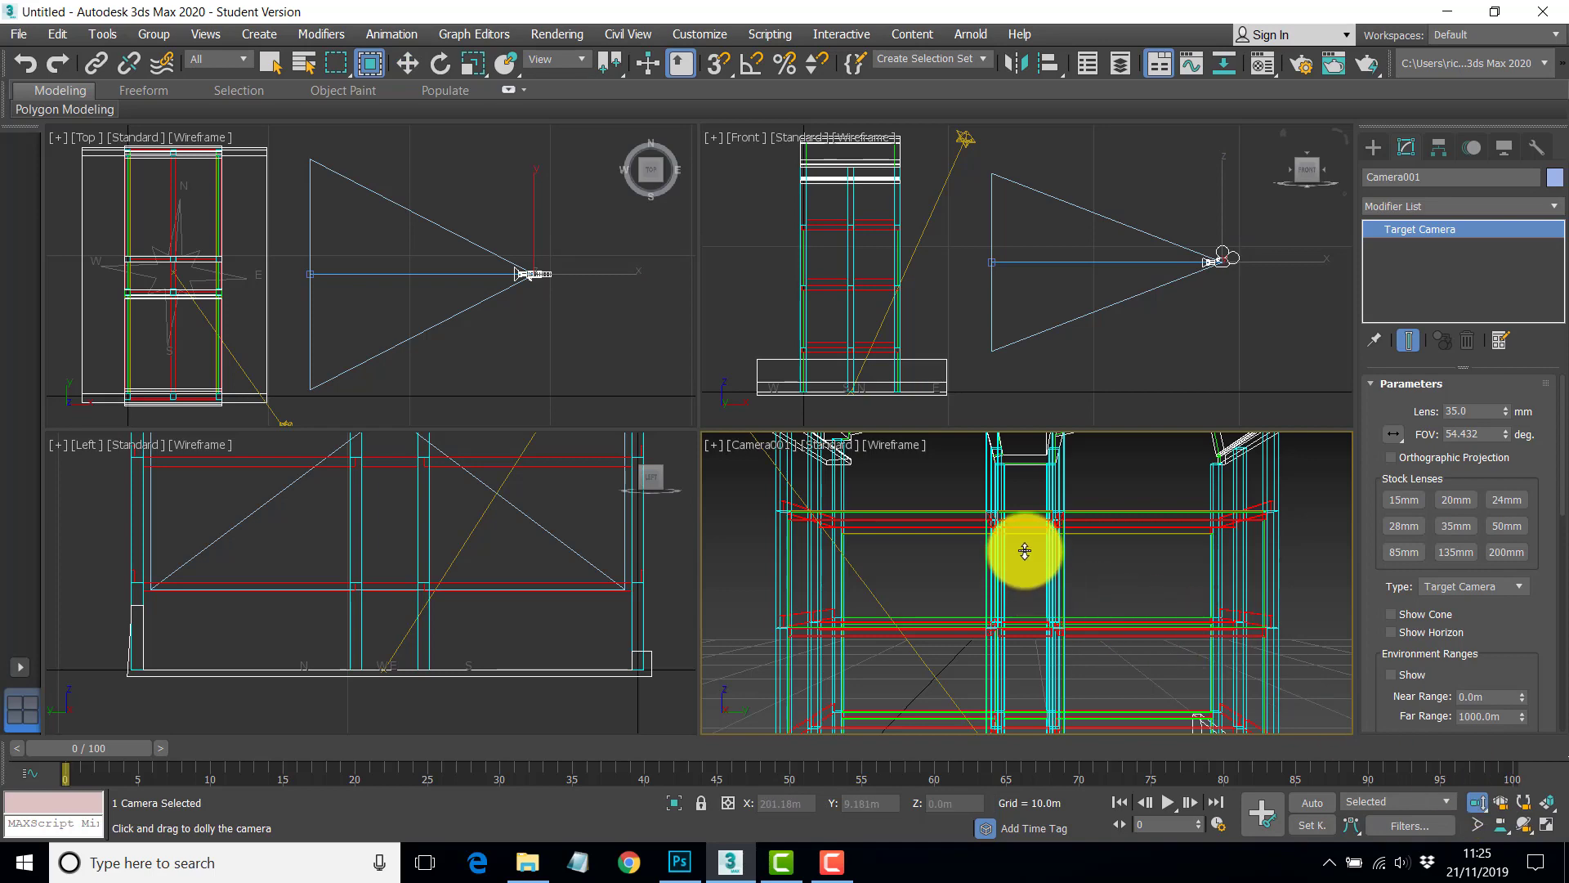
{"action": "left_click_drag", "start_coordinate": [1025, 551], "coordinate": [1022, 652]}
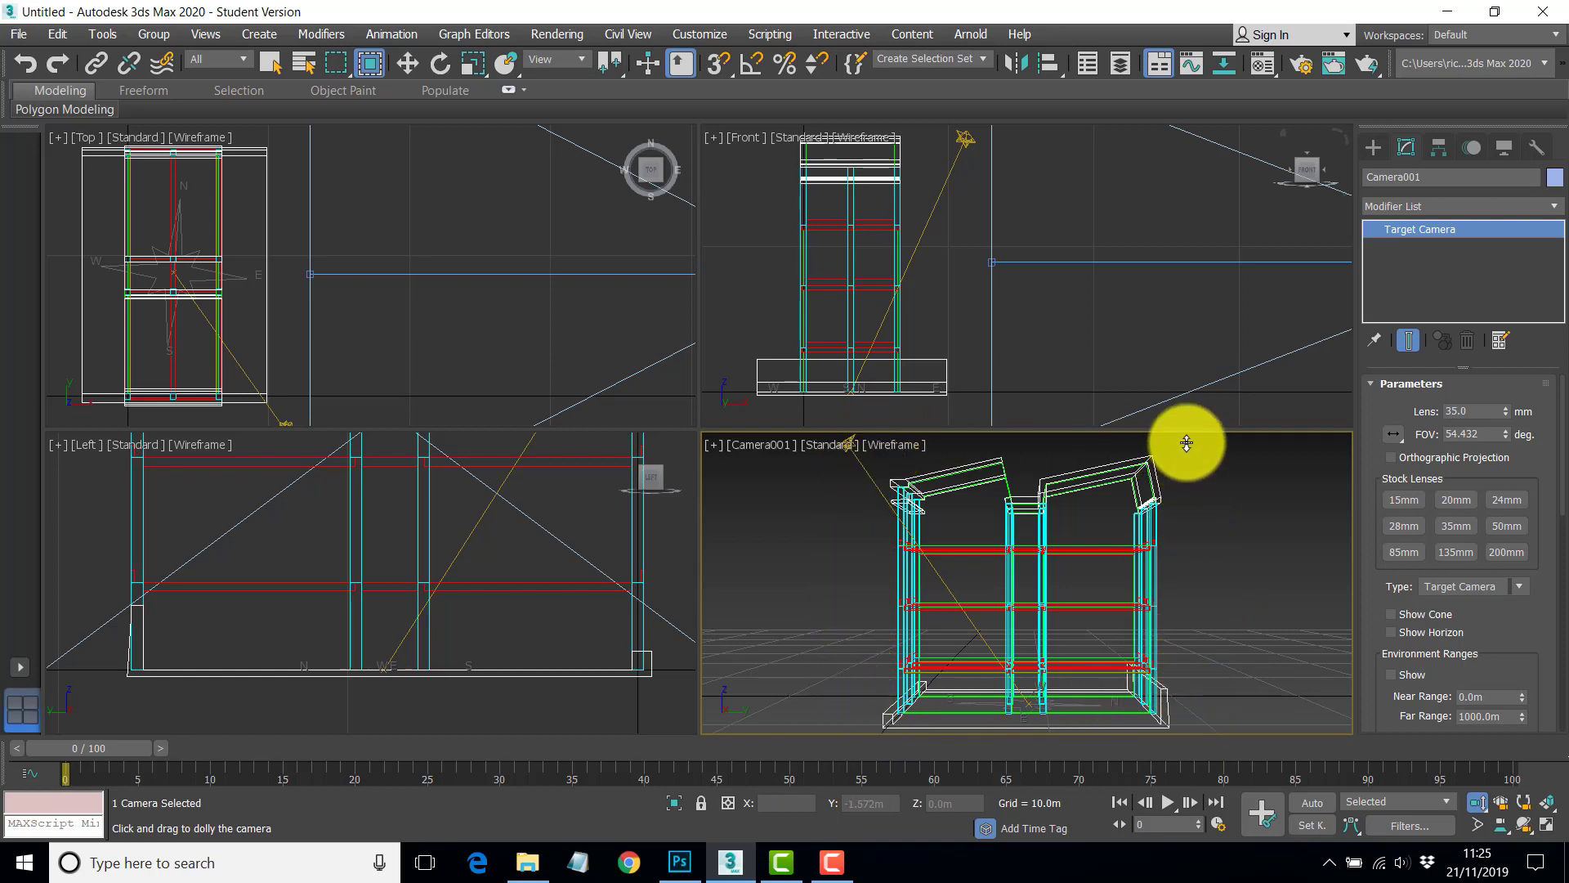
Set the render output size to 1000 by 1000 in Render Setup.
{"action": "left_click", "coordinate": [1303, 63]}
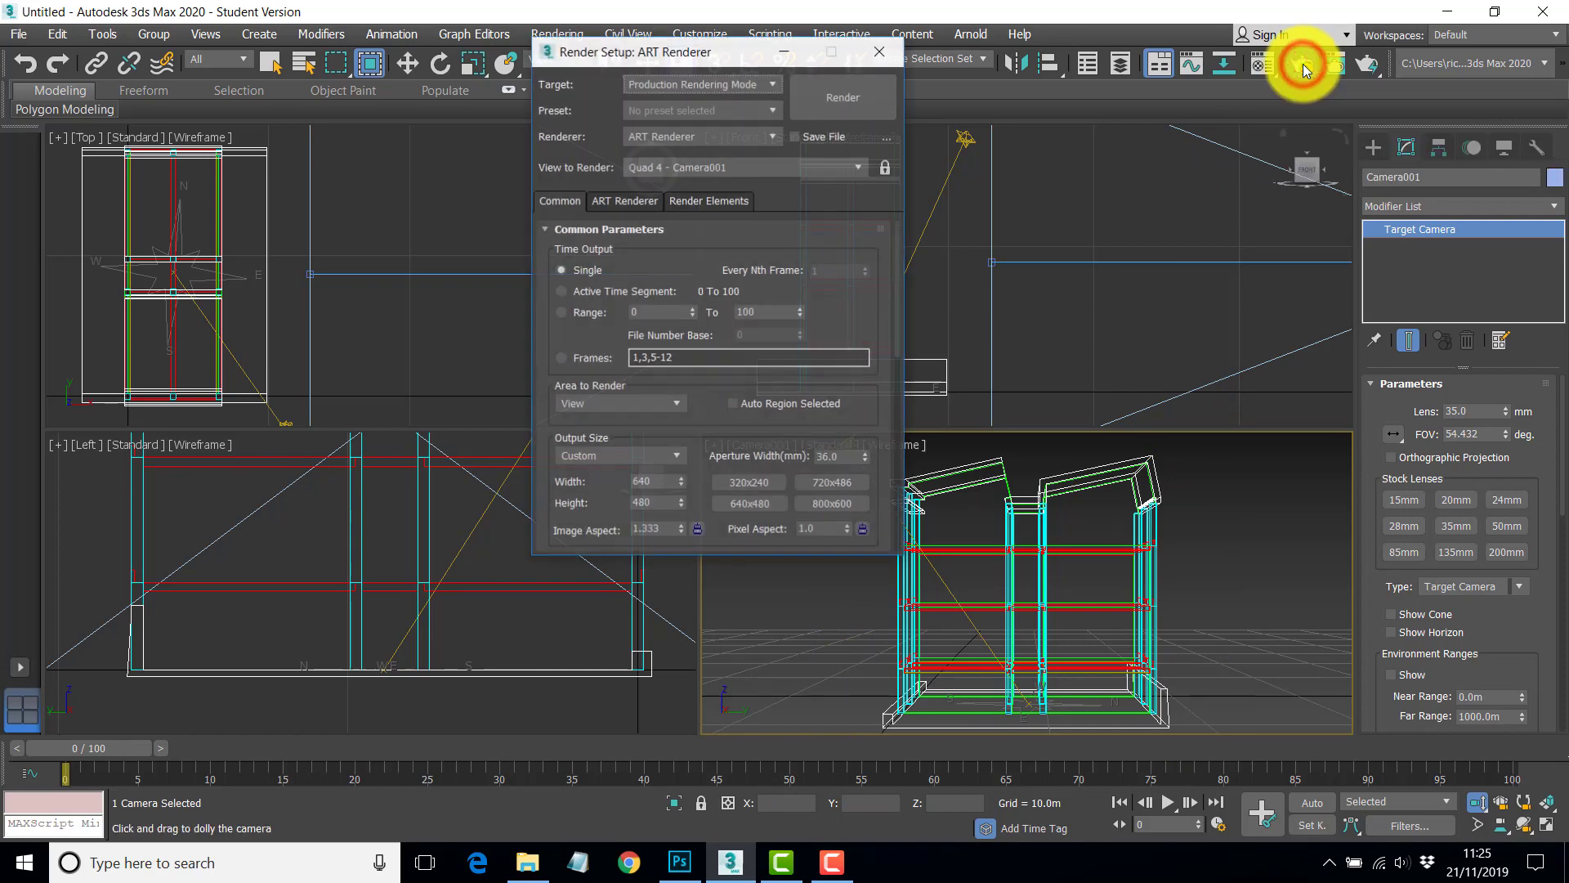
{"action": "left_click_drag", "start_coordinate": [720, 49], "coordinate": [452, 127]}
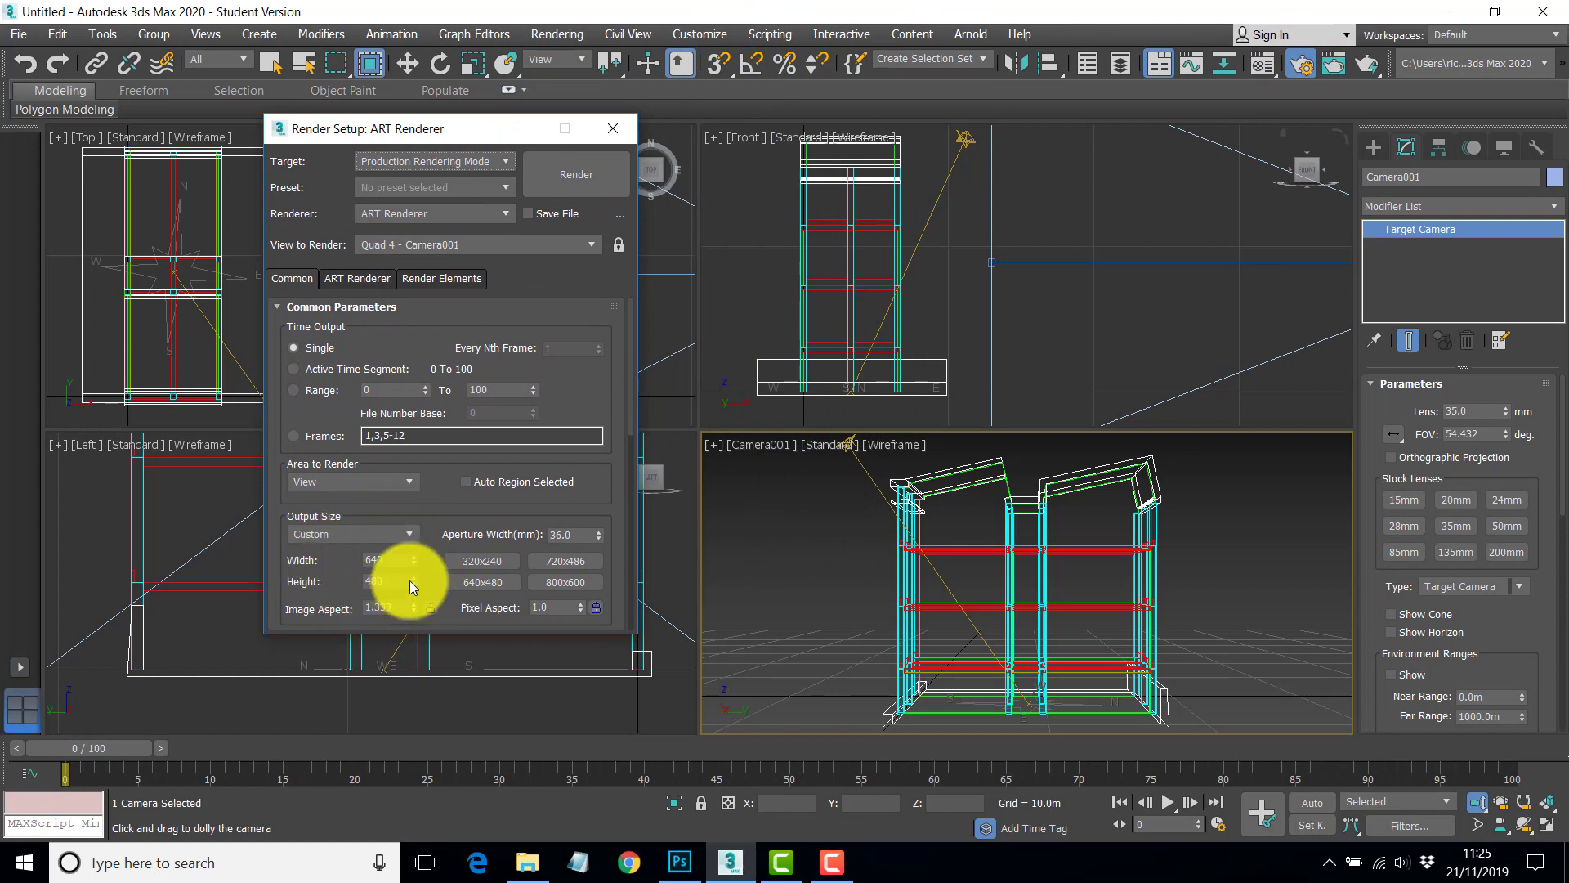
{"action": "left_click", "coordinate": [394, 559]}
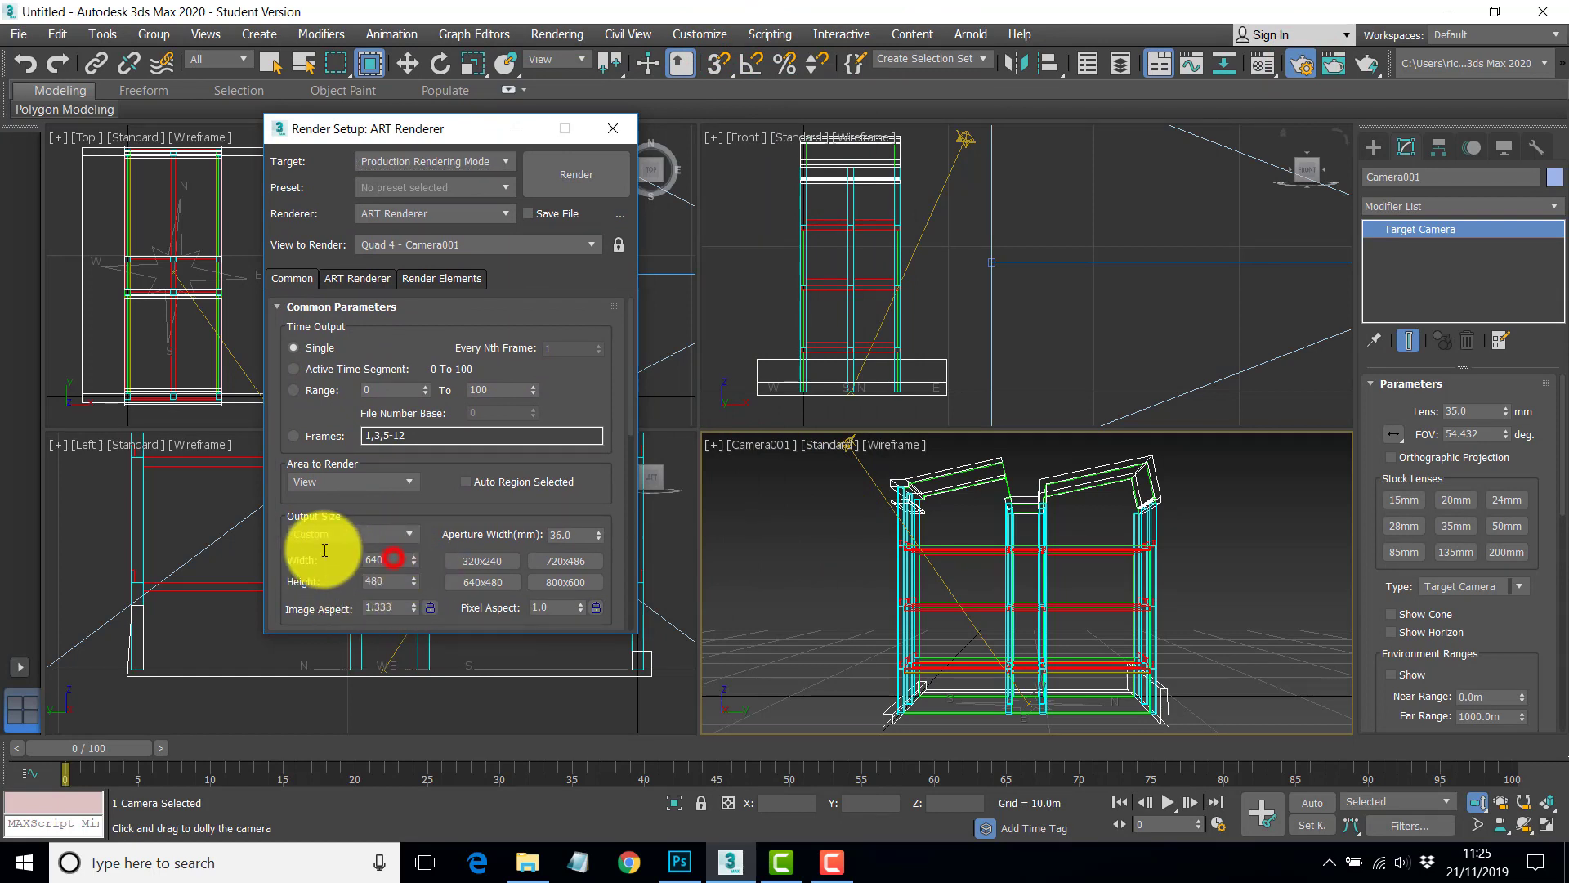
{"action": "double_click", "coordinate": [390, 559]}
{"action": "type", "text": "1000"}
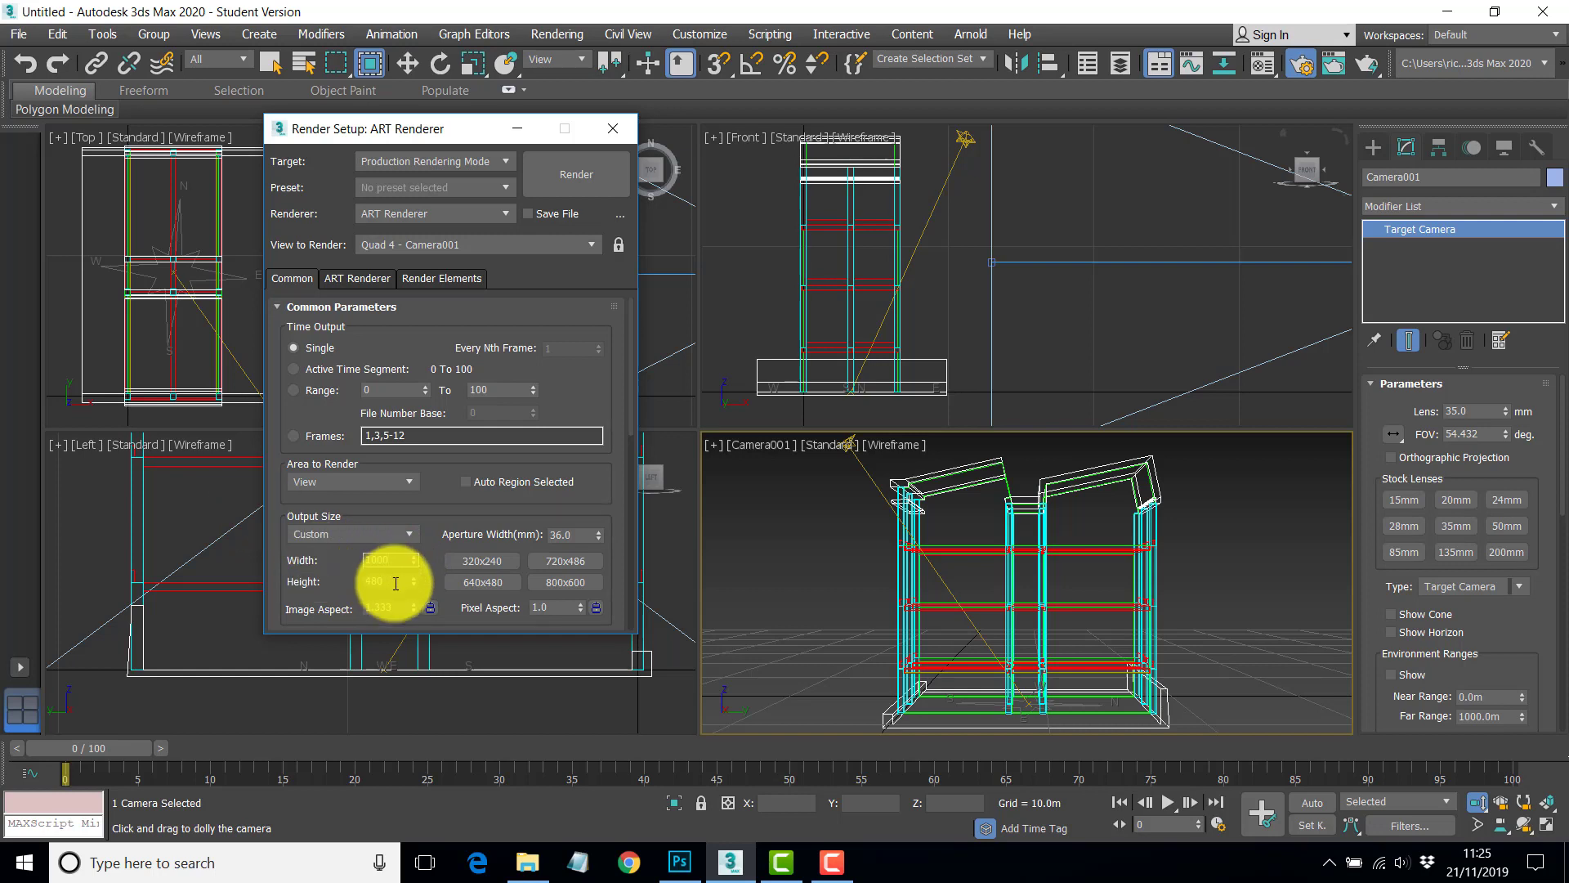
{"action": "double_click", "coordinate": [395, 581]}
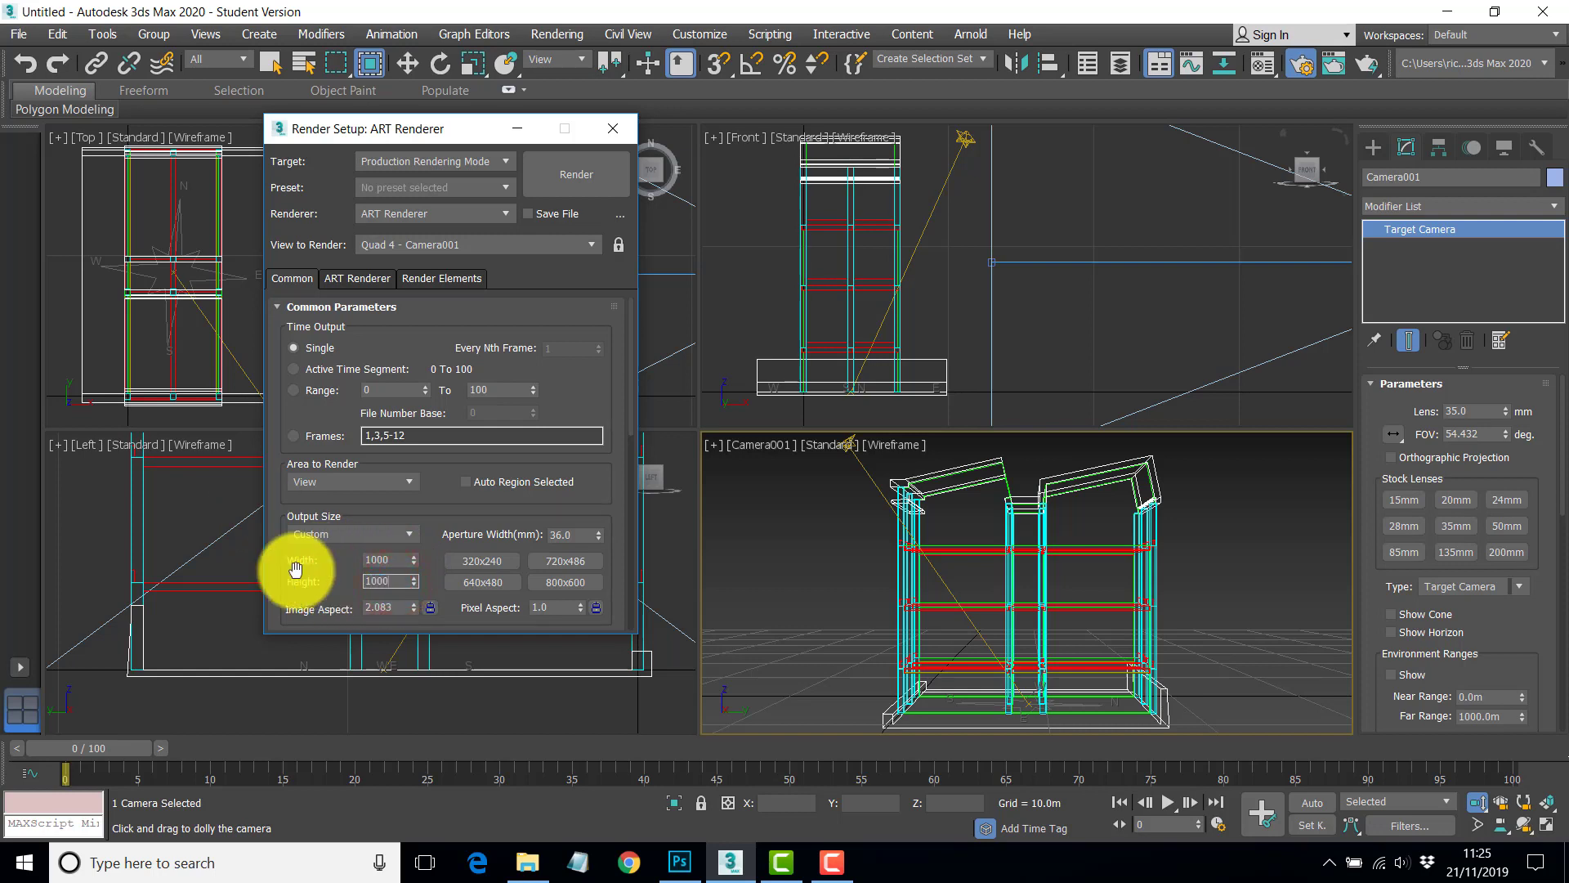
{"action": "left_click", "coordinate": [389, 559]}
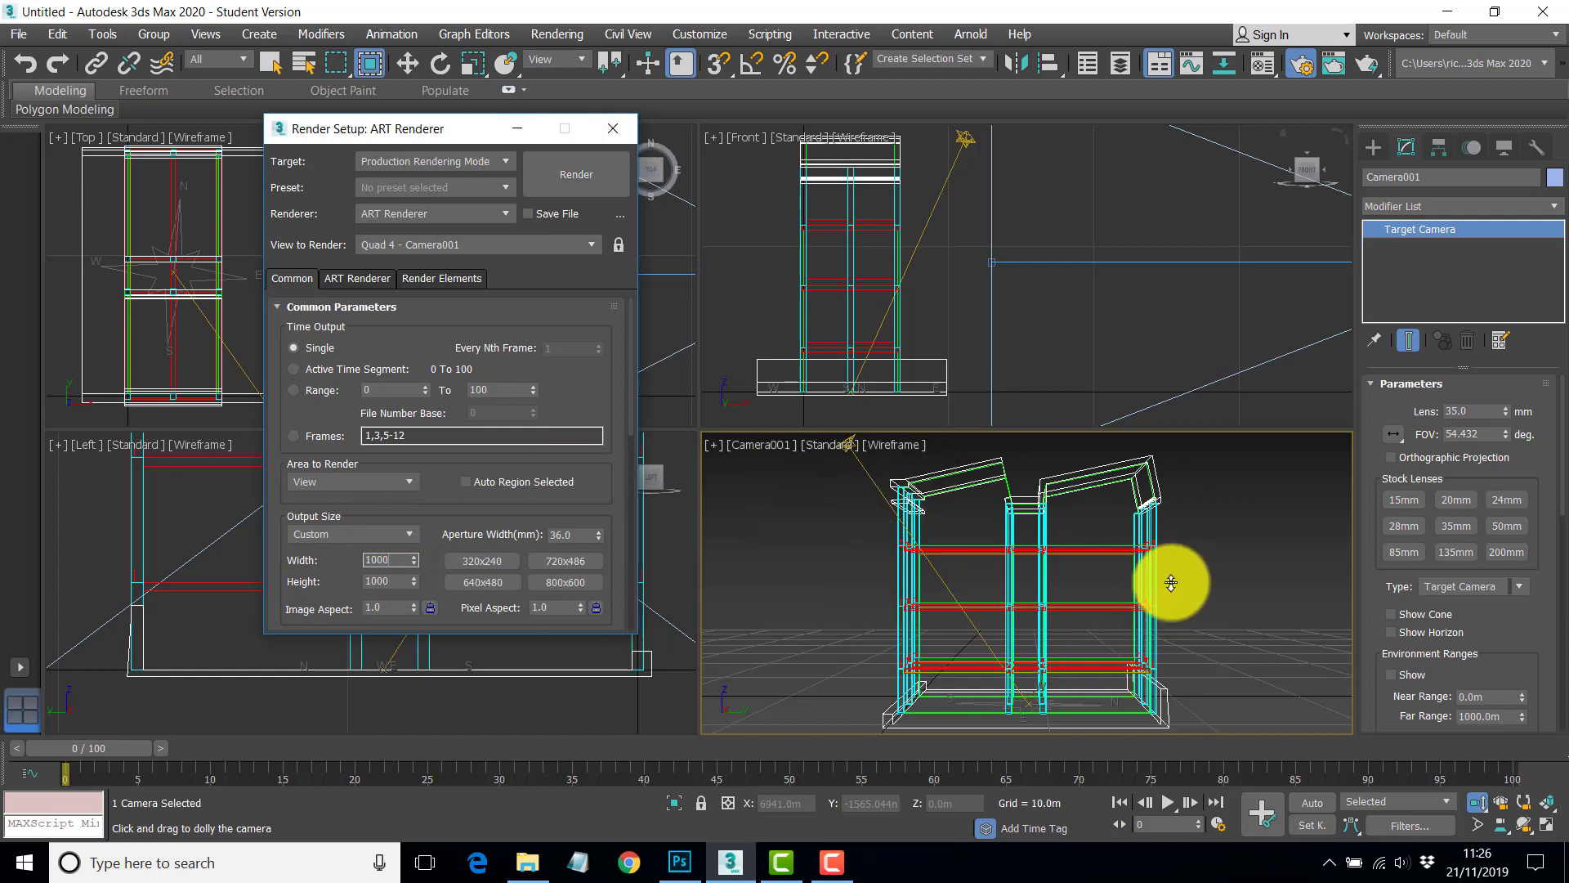
Show safe frames in the Camera001 viewport, adjust the camera so the building fills the square frame, and close Render Setup.
{"action": "left_click", "coordinate": [759, 444]}
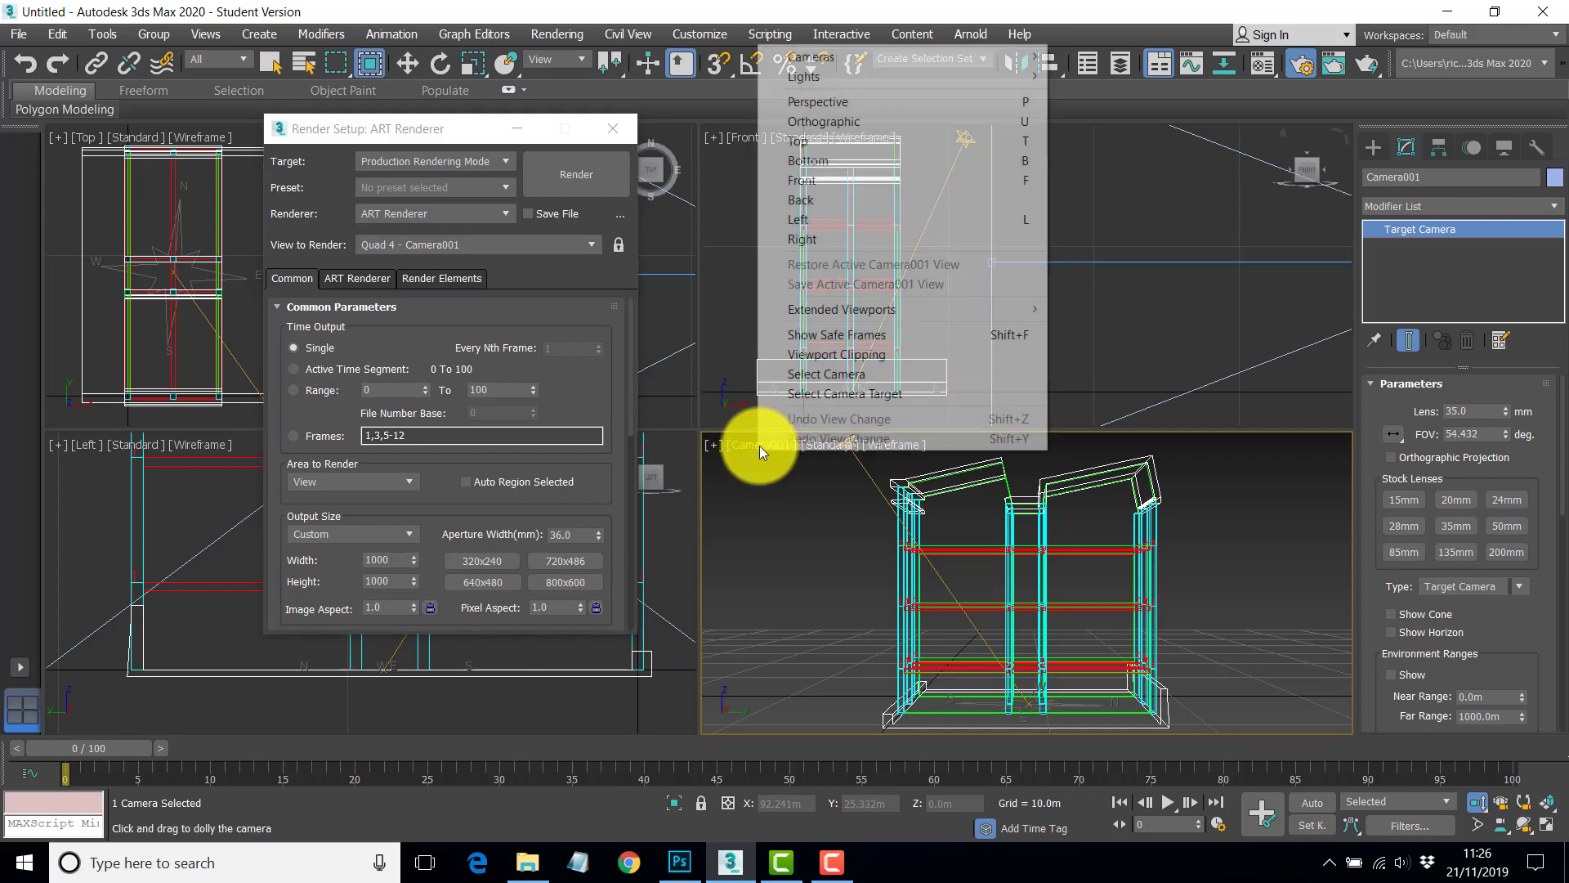
{"action": "left_click", "coordinate": [837, 335]}
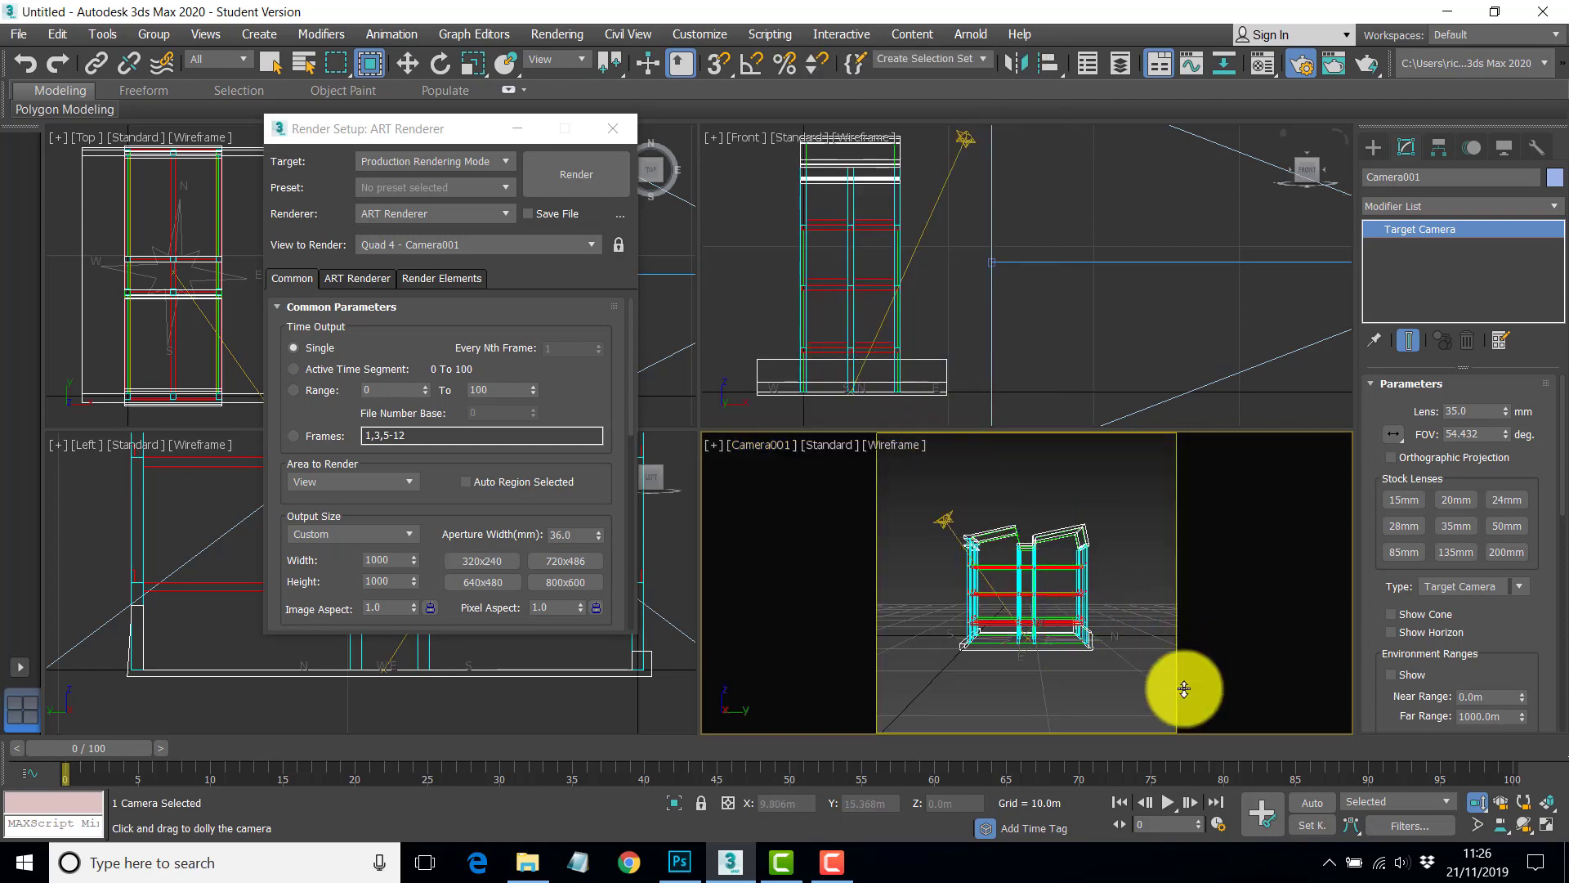
{"action": "left_click_drag", "start_coordinate": [1027, 599], "coordinate": [1046, 560]}
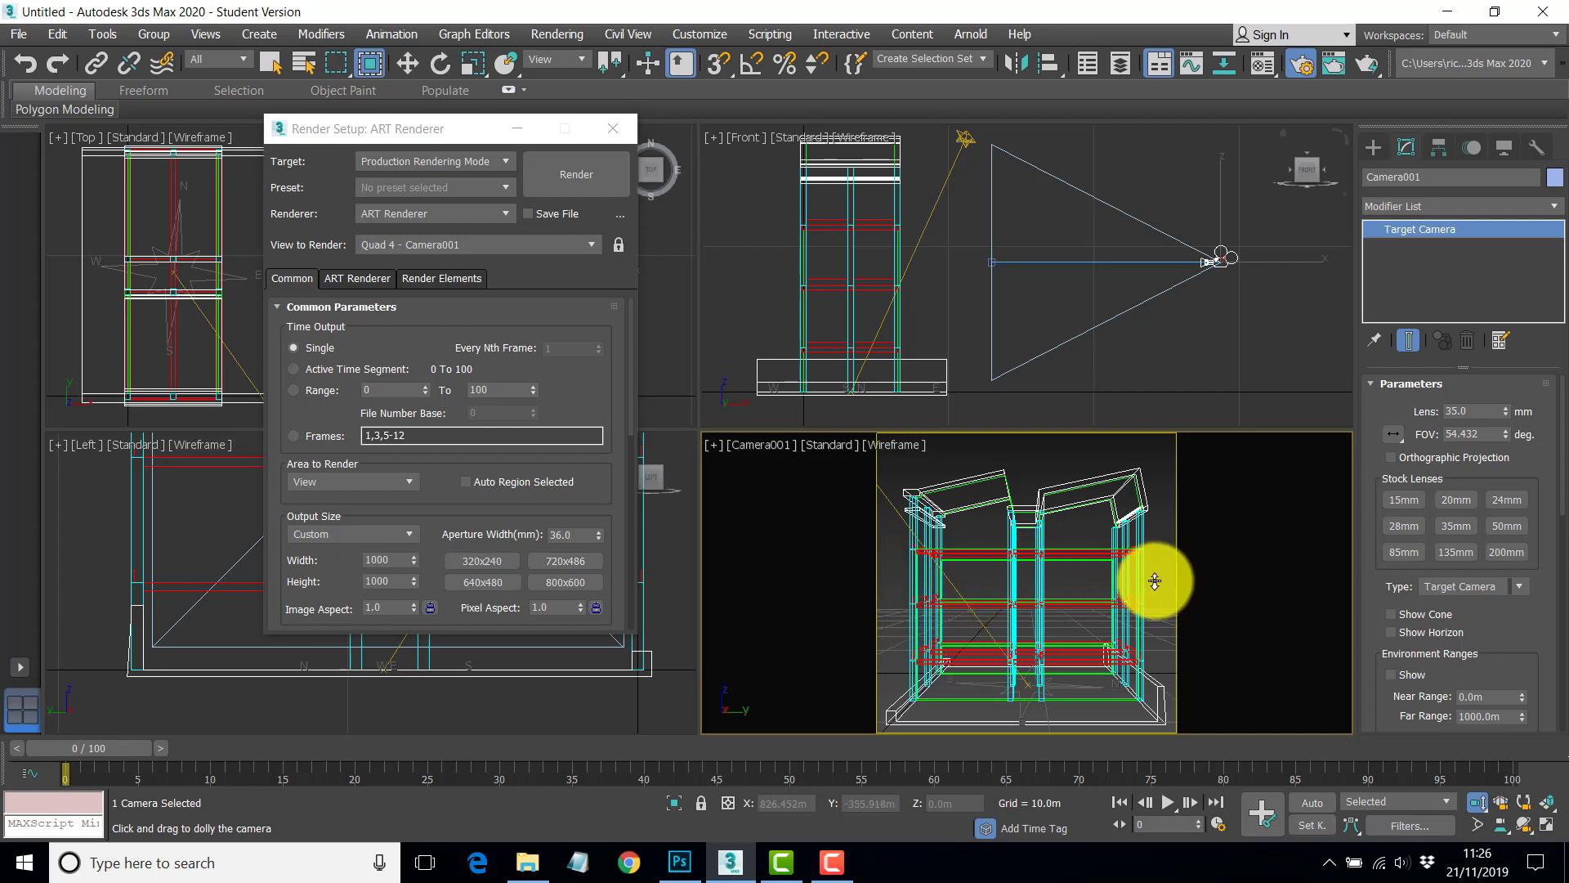
{"action": "left_click", "coordinate": [1028, 564]}
{"action": "mouse_move", "coordinate": [1027, 564]}
{"action": "left_mouse_down"}
{"action": "mouse_move", "coordinate": [1027, 540]}
{"action": "mouse_move", "coordinate": [1027, 592]}
{"action": "left_mouse_up"}
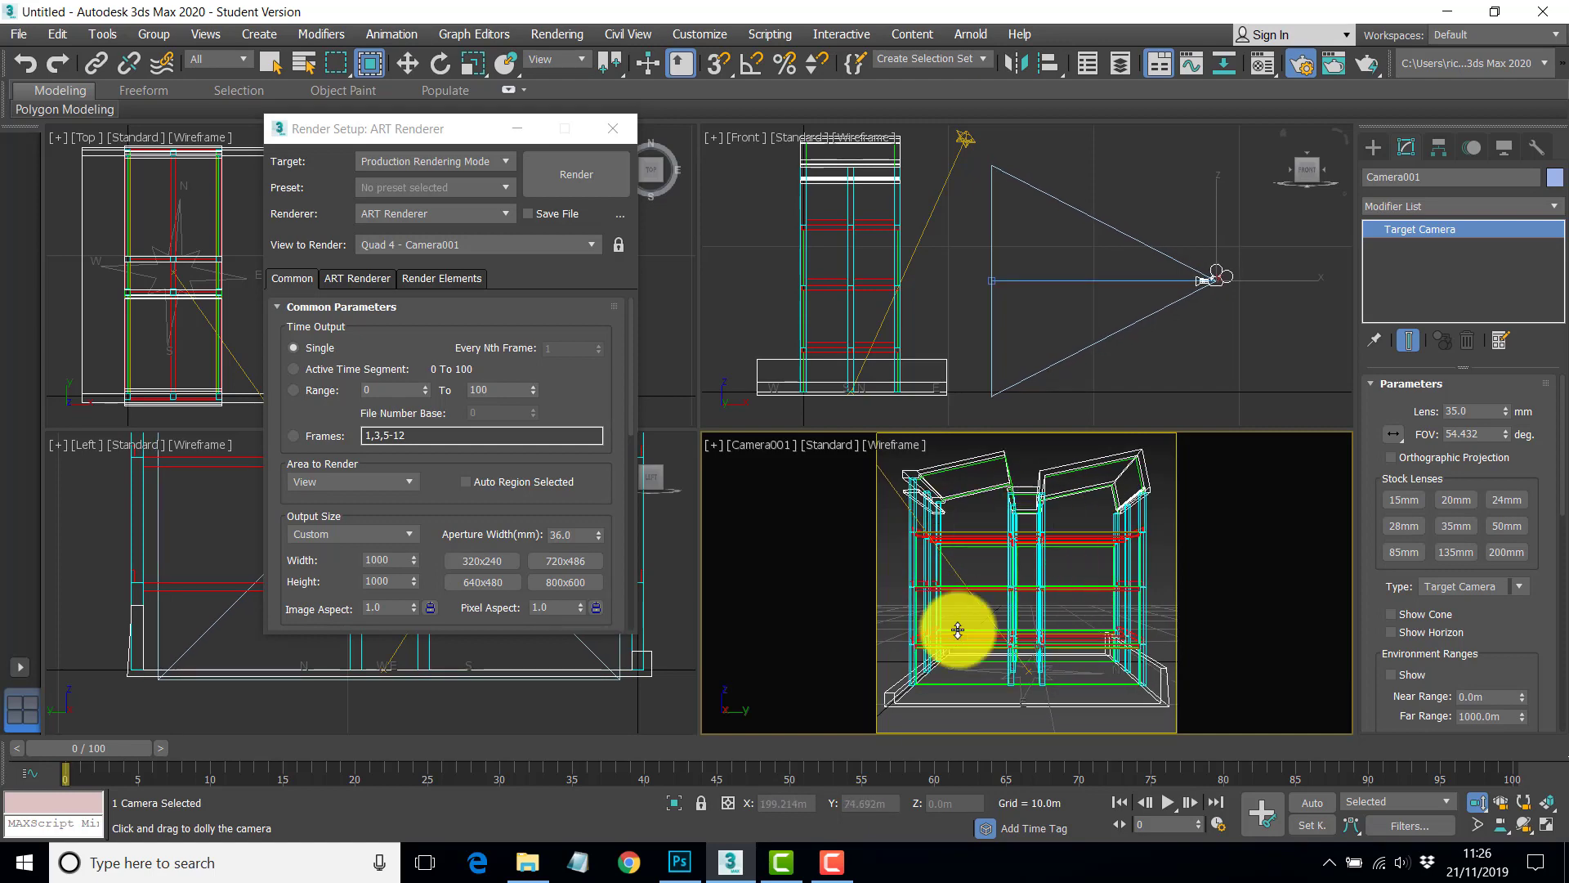
{"action": "left_click", "coordinate": [605, 131]}
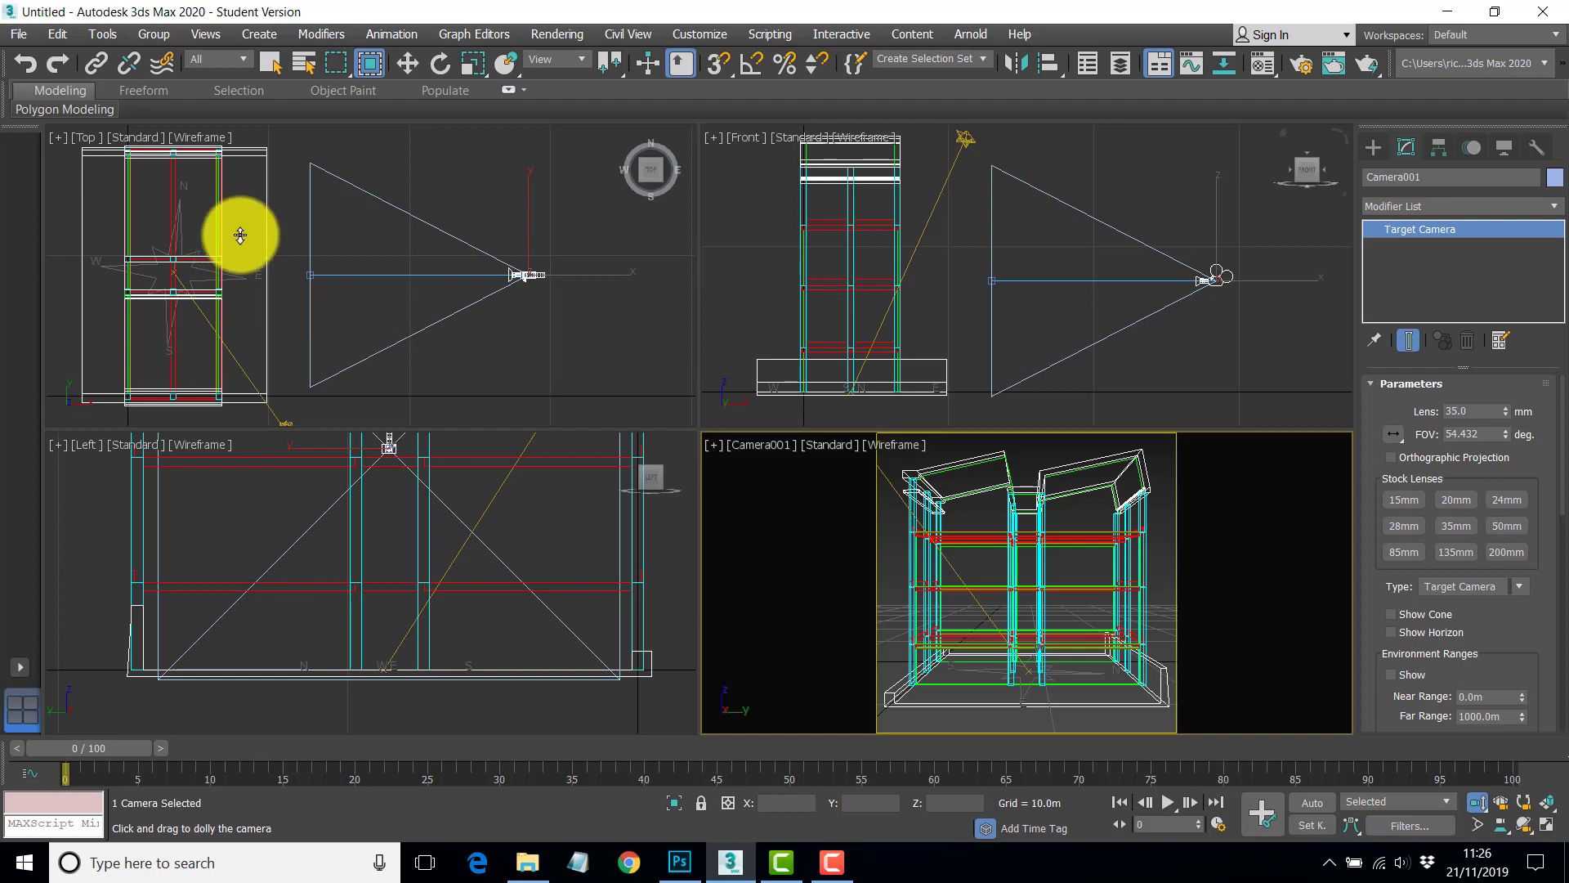
Group the six building objects, from Layer:3_BEAM through Layer:3_WOODEN_FLOOR, under the name FAR.
{"action": "middle_click_drag", "start_coordinate": [281, 270], "coordinate": [469, 268]}
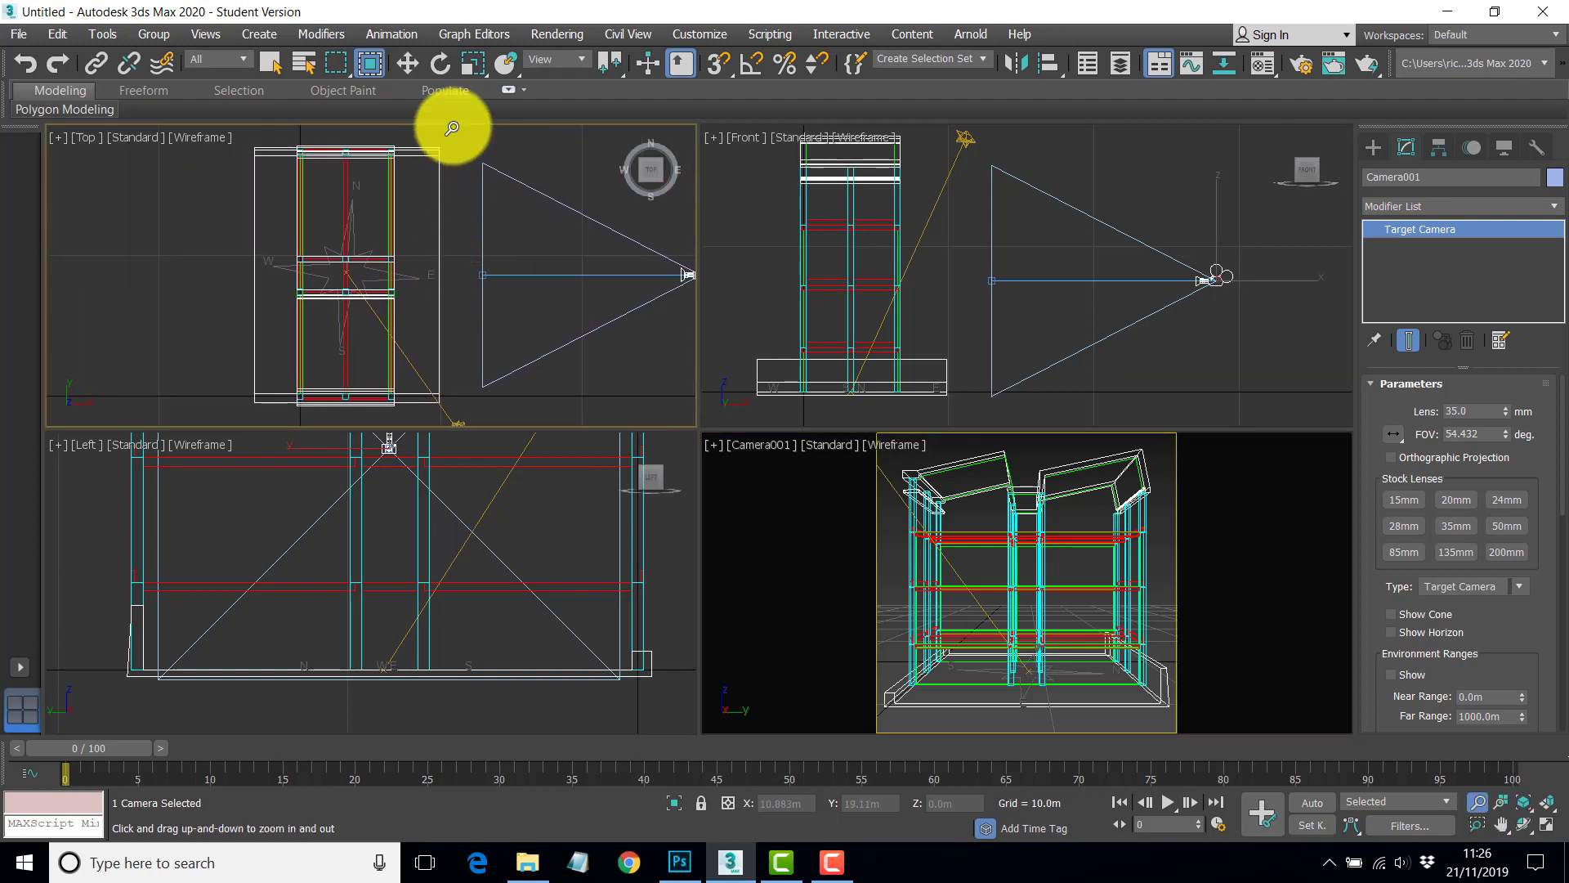
{"action": "key", "text": "alt+z"}
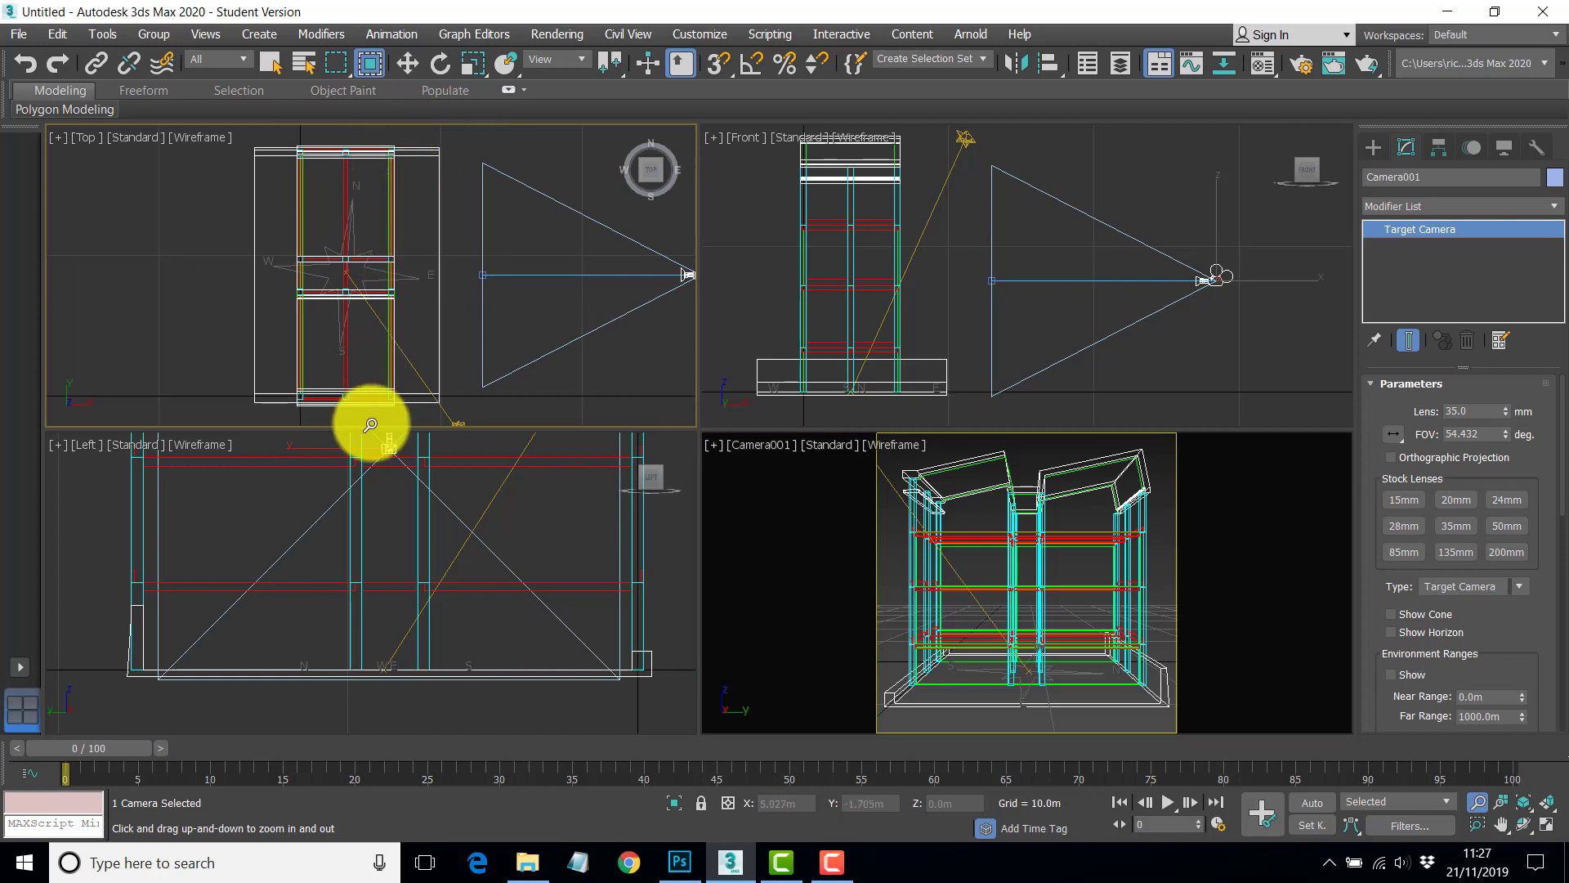
{"action": "left_click", "coordinate": [304, 64]}
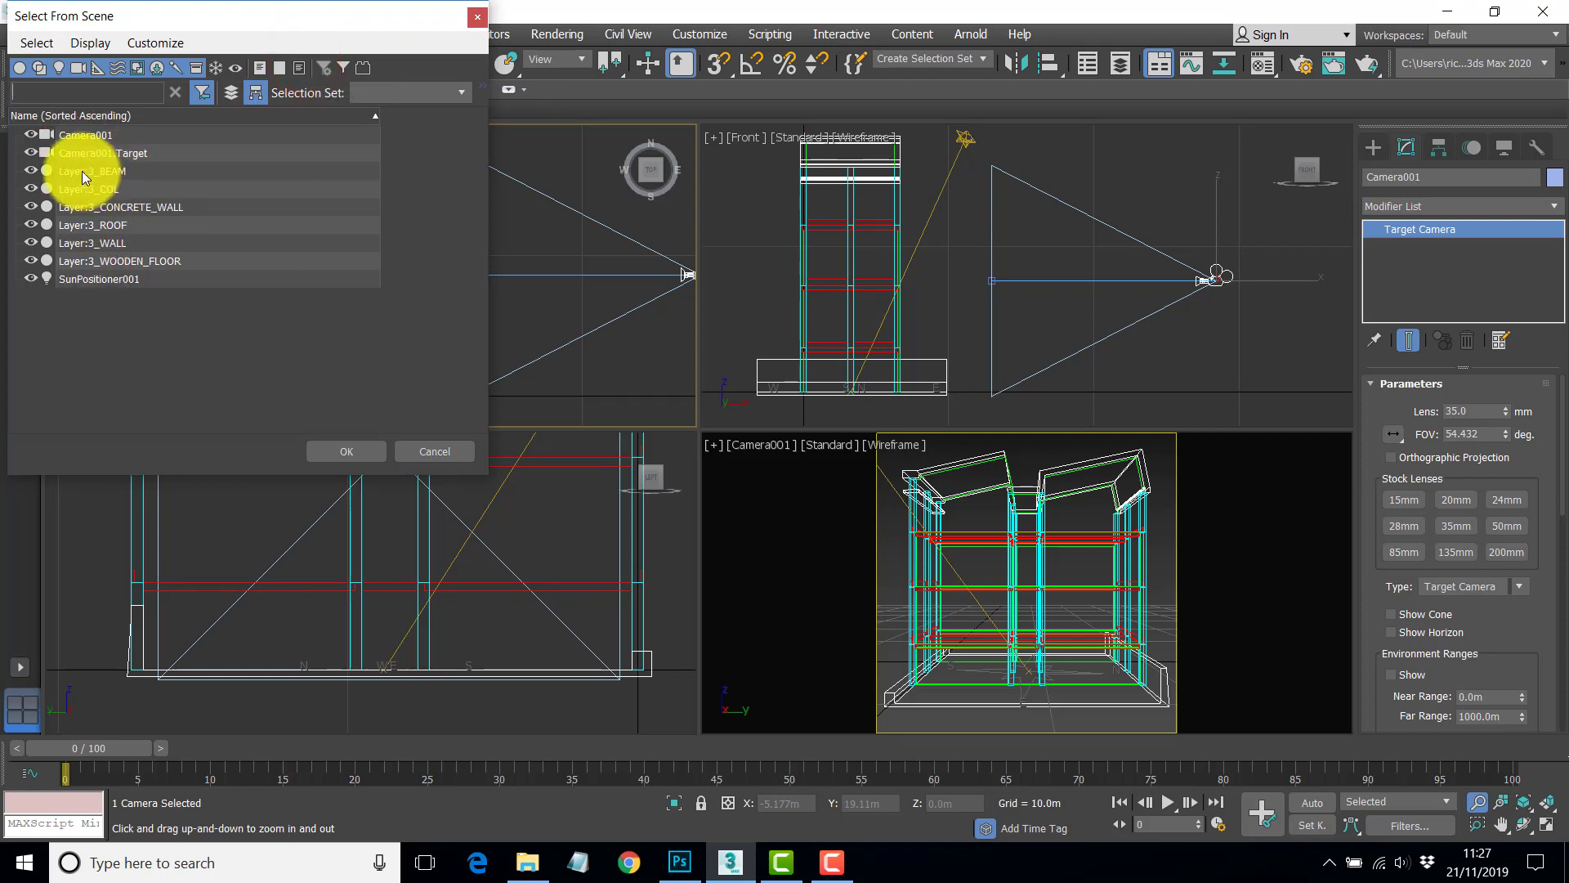
{"action": "left_click", "coordinate": [82, 170]}
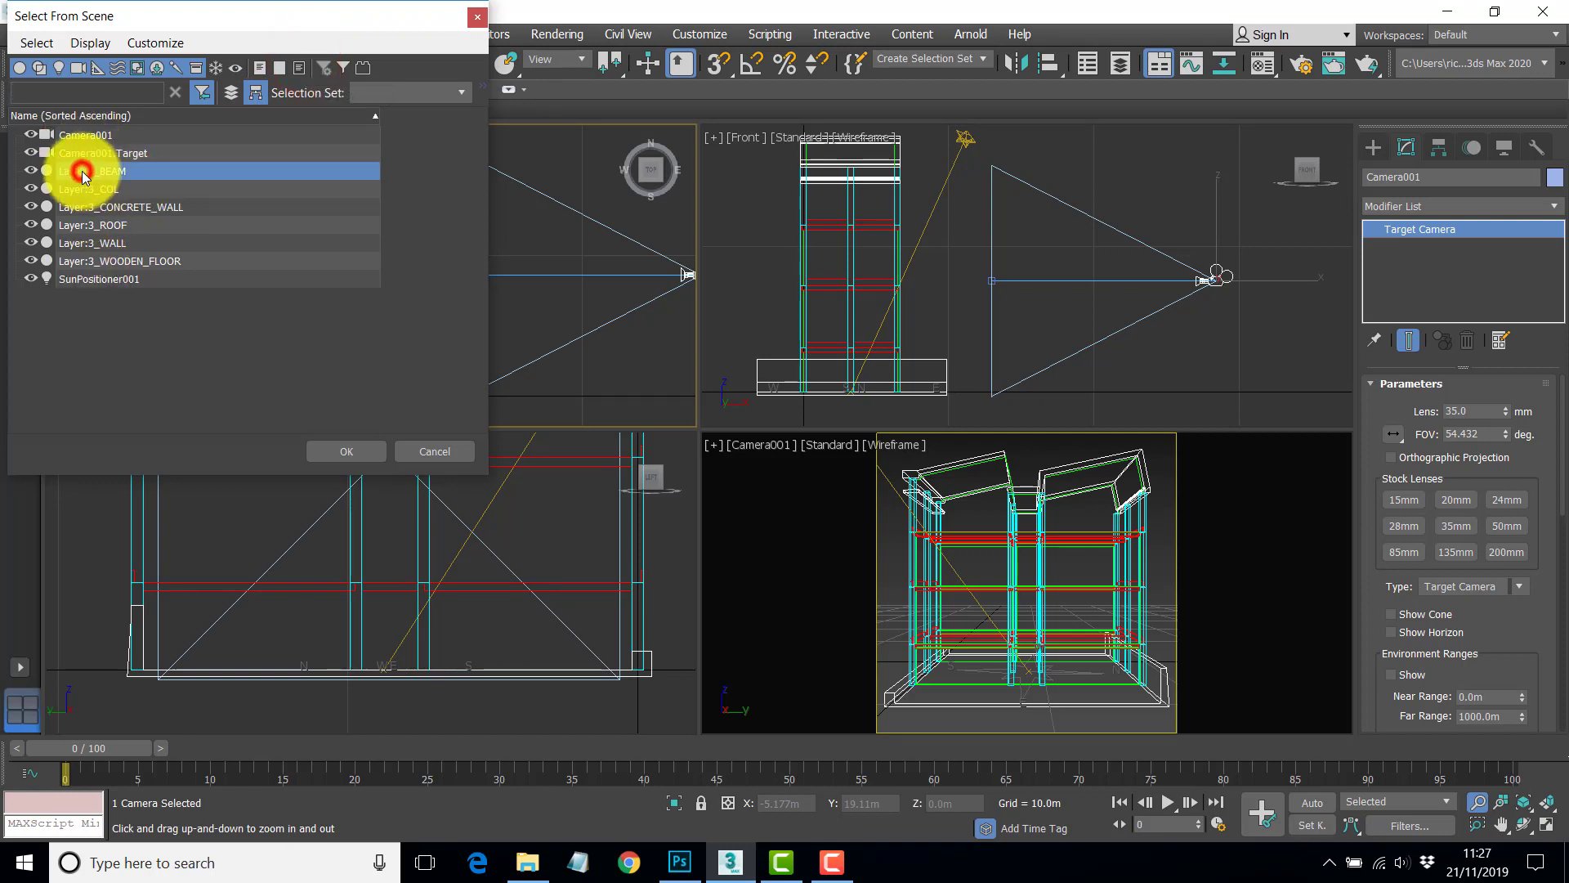
{"action": "left_click", "coordinate": [82, 260], "text": "shift"}
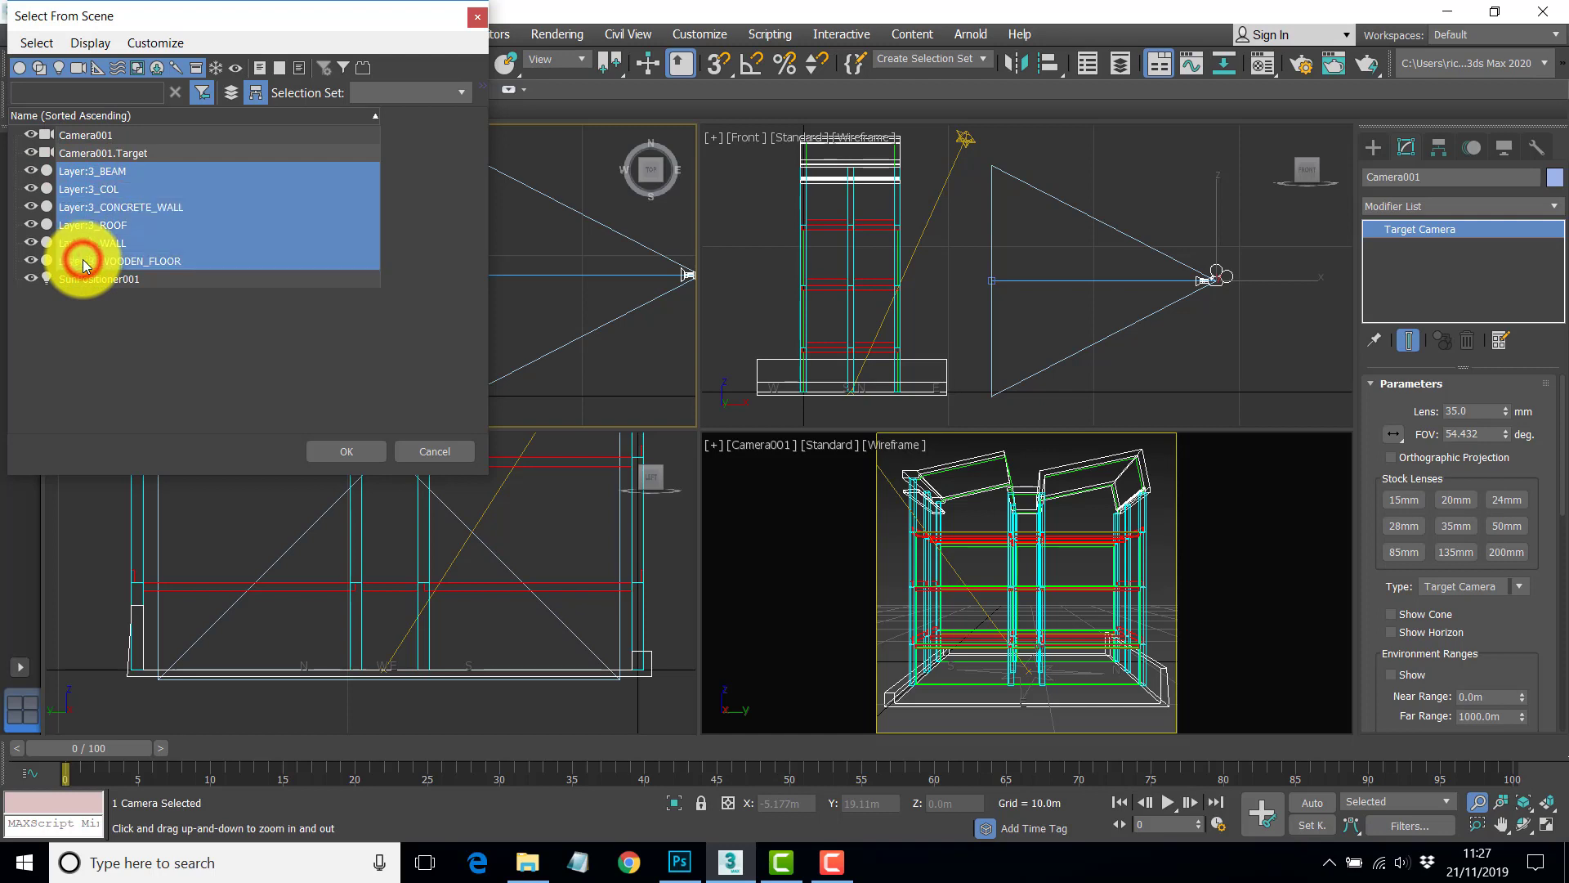
{"action": "left_click", "coordinate": [347, 451]}
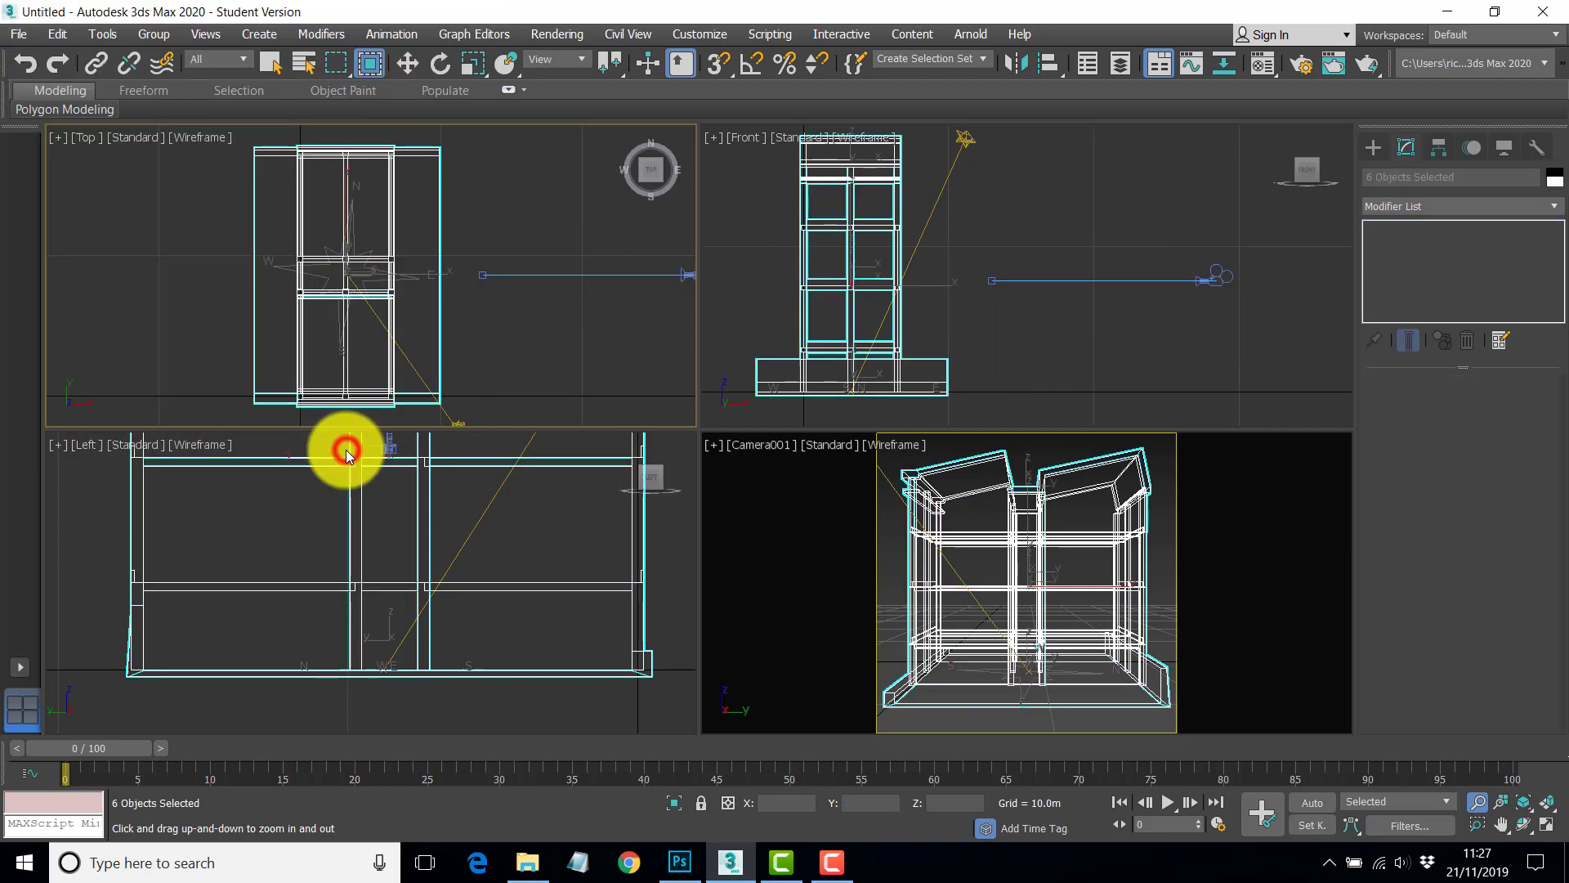
{"action": "left_click", "coordinate": [154, 36]}
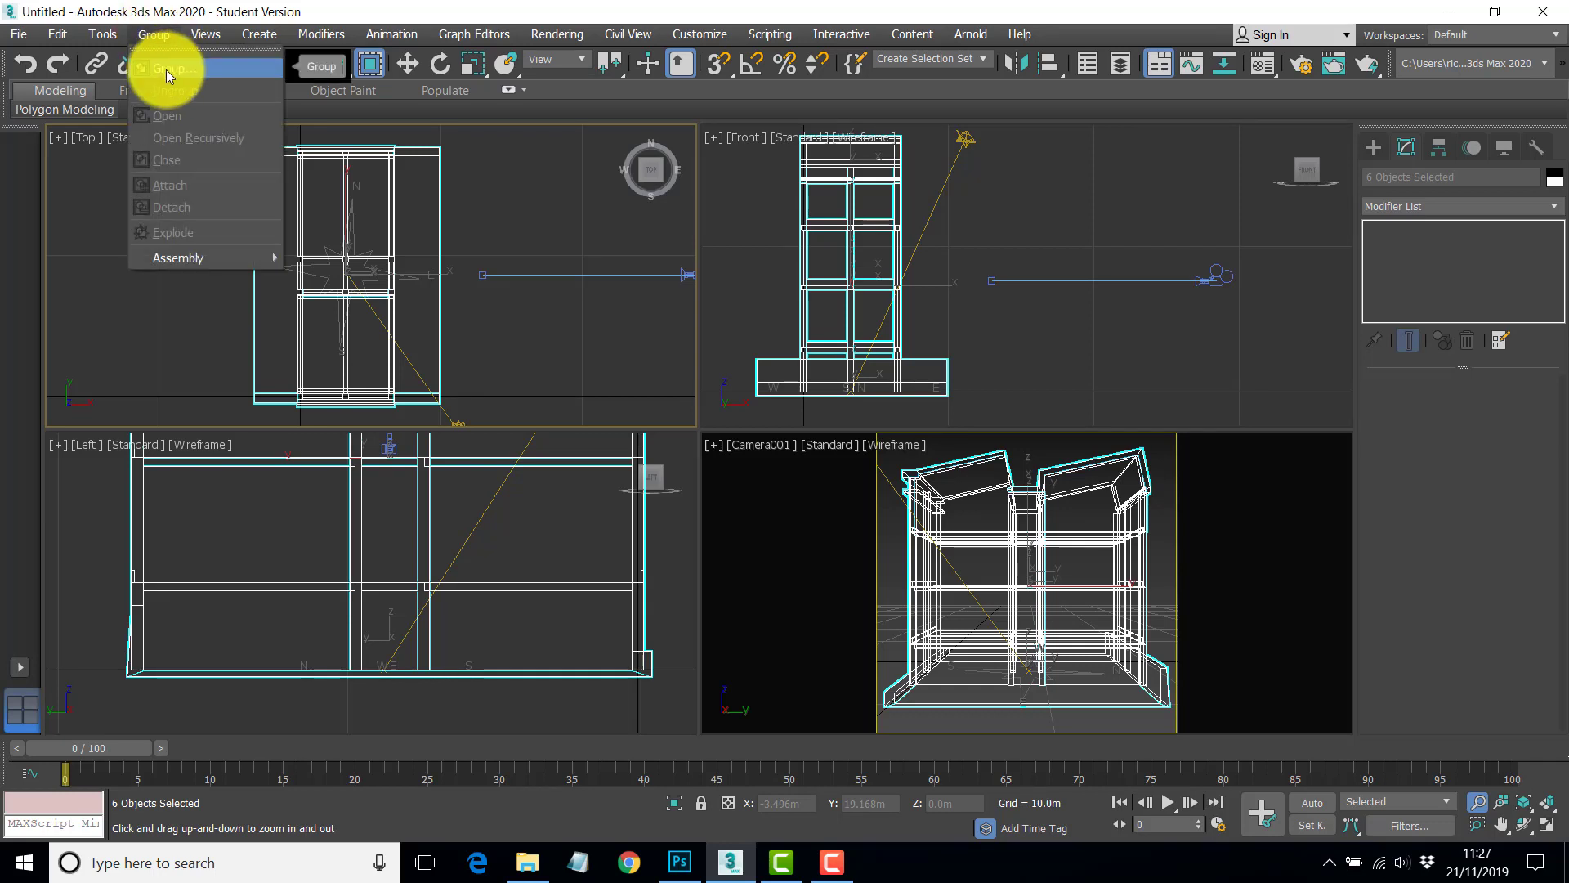
{"action": "left_click", "coordinate": [165, 70]}
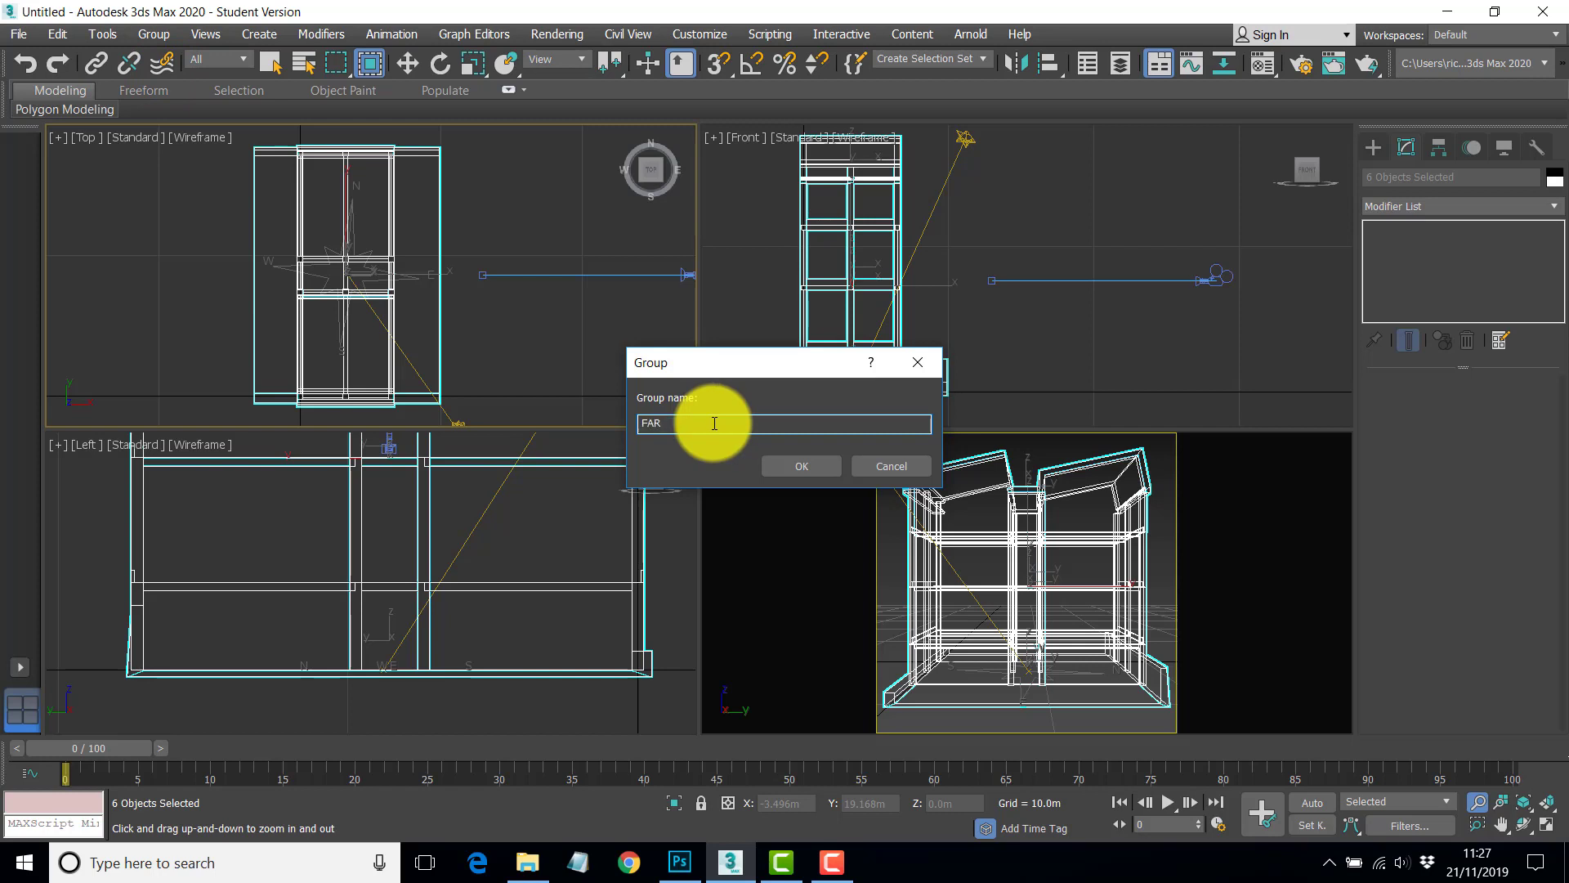
{"action": "left_click", "coordinate": [805, 462]}
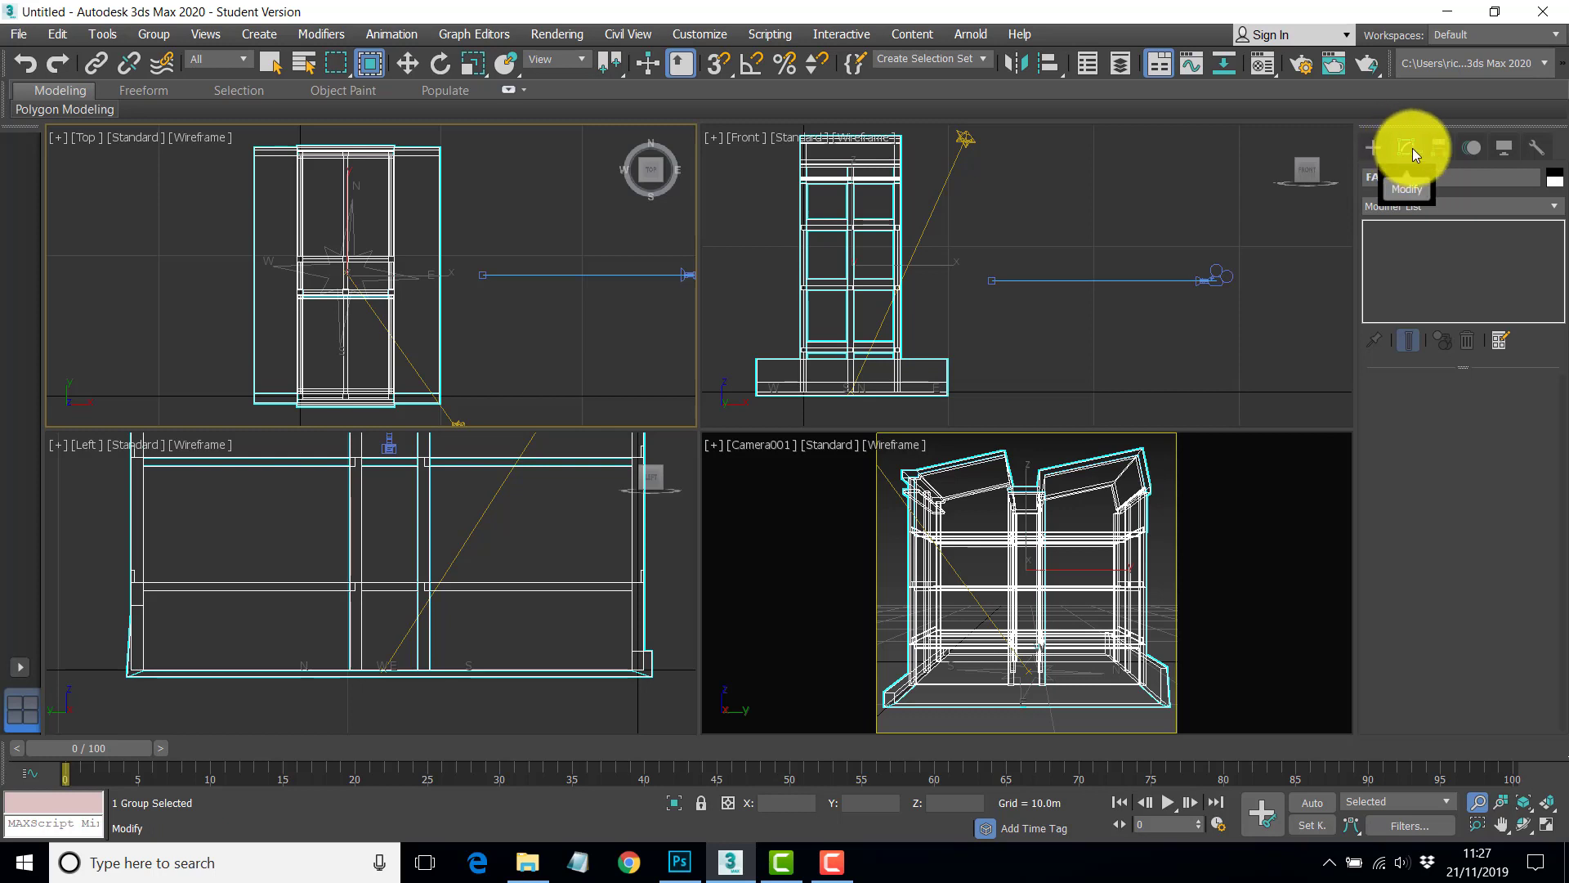
Apply a Slice modifier to the FAR group and set its slice type to Remove Top.
{"action": "left_click", "coordinate": [1556, 204]}
{"action": "left_click_drag", "start_coordinate": [1556, 310], "coordinate": [1562, 723]}
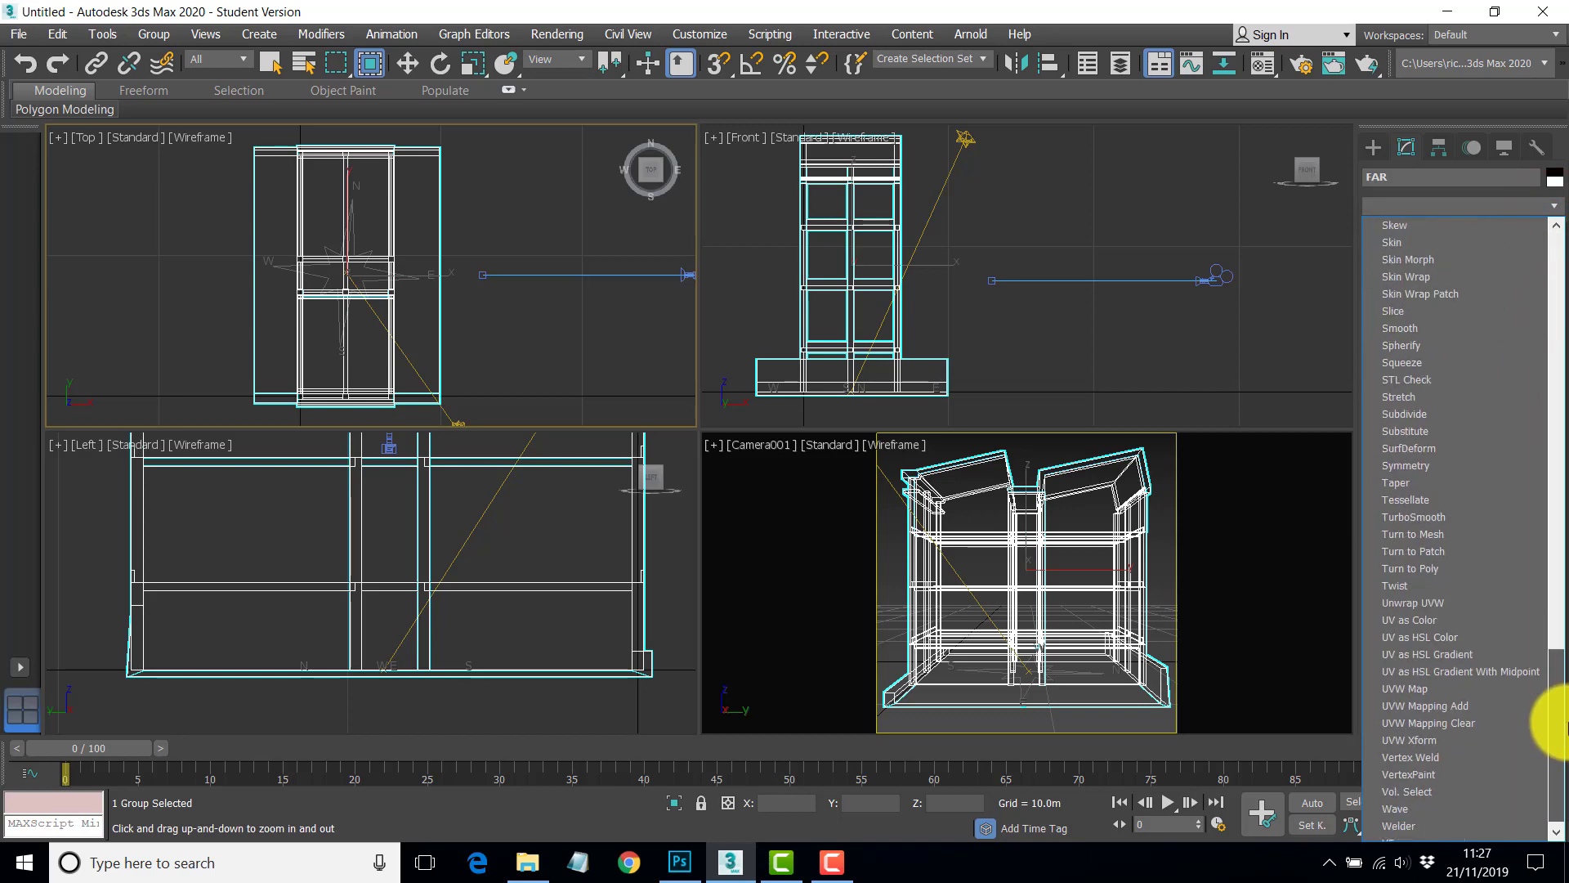
{"action": "left_click", "coordinate": [1410, 312]}
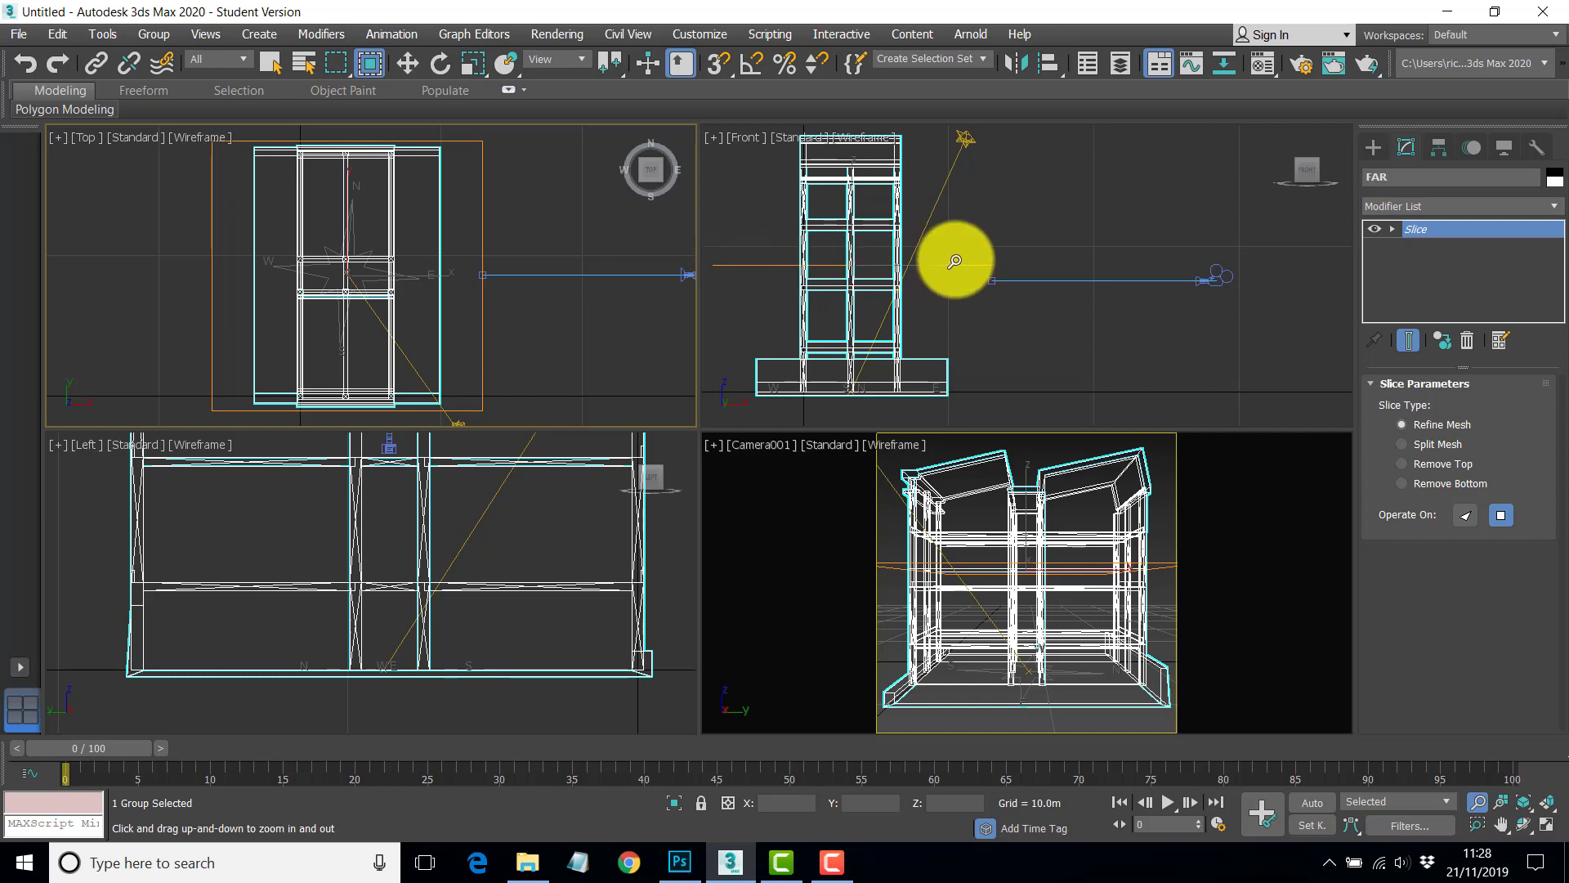
{"action": "left_click", "coordinate": [1401, 463]}
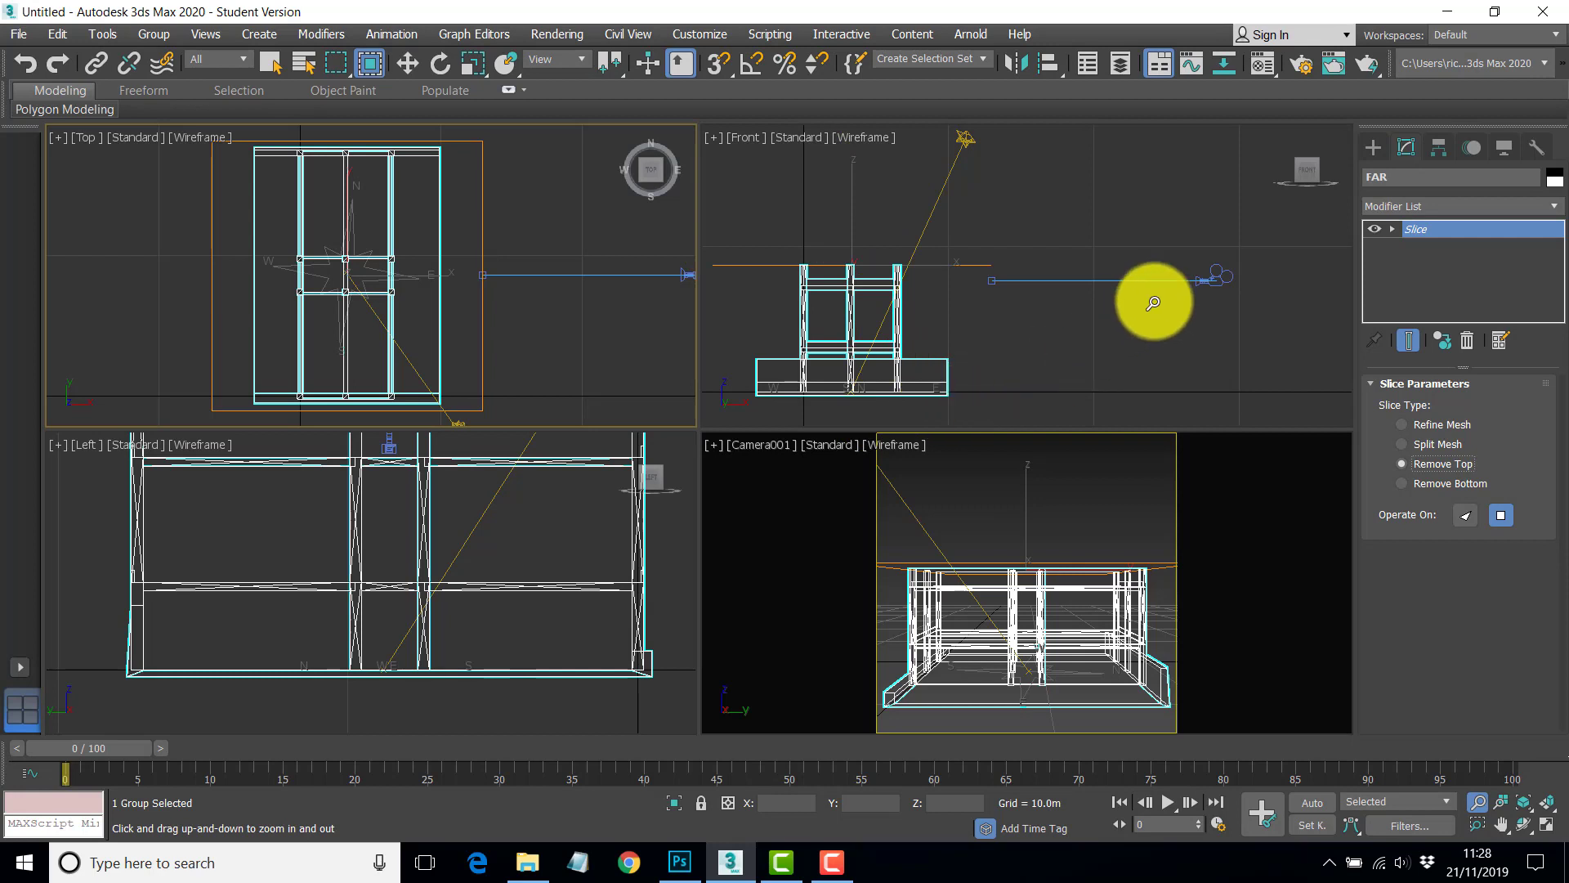
Rotate the slice plane 90 degrees in the Front view with angle snap on so that it stands vertical.
{"action": "left_click", "coordinate": [1473, 228]}
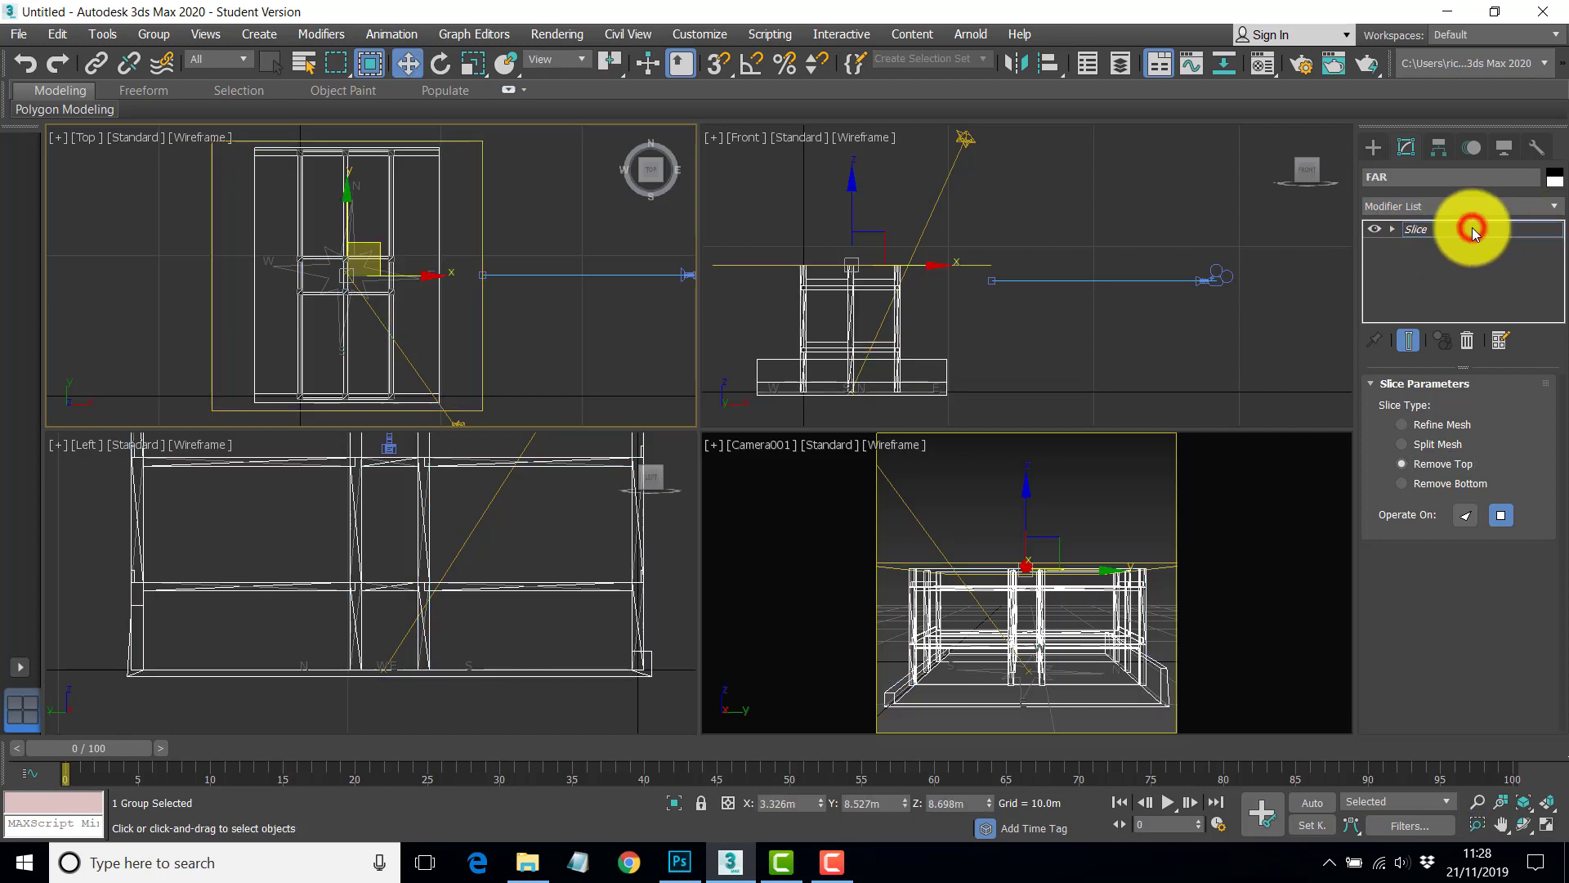
{"action": "left_click", "coordinate": [444, 61]}
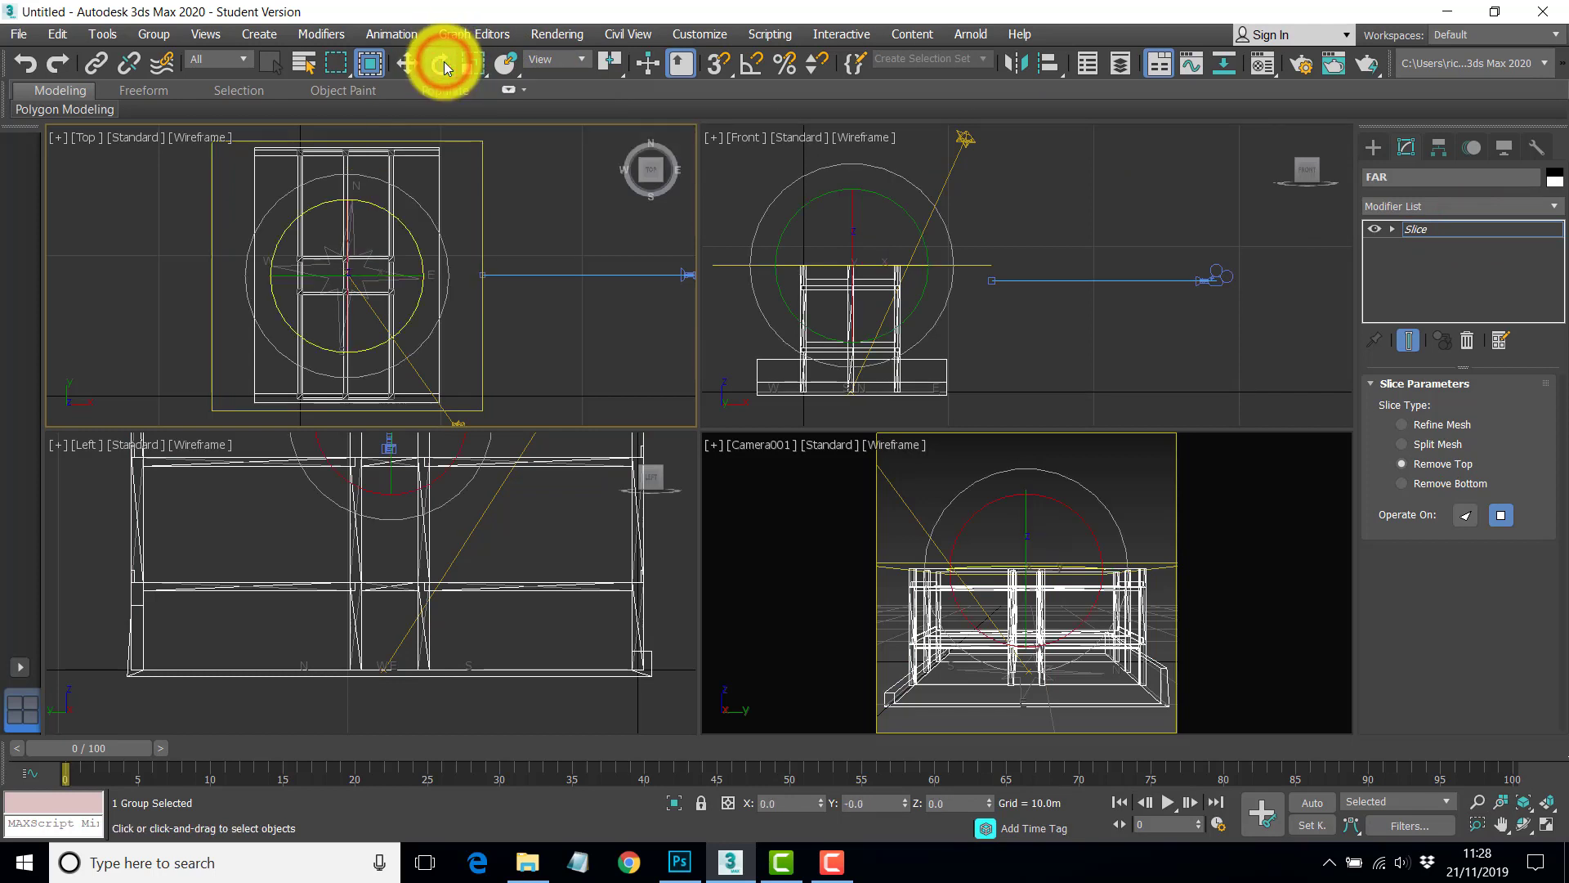
{"action": "left_click", "coordinate": [747, 71]}
{"action": "left_click", "coordinate": [800, 130]}
{"action": "key", "text": "a"}
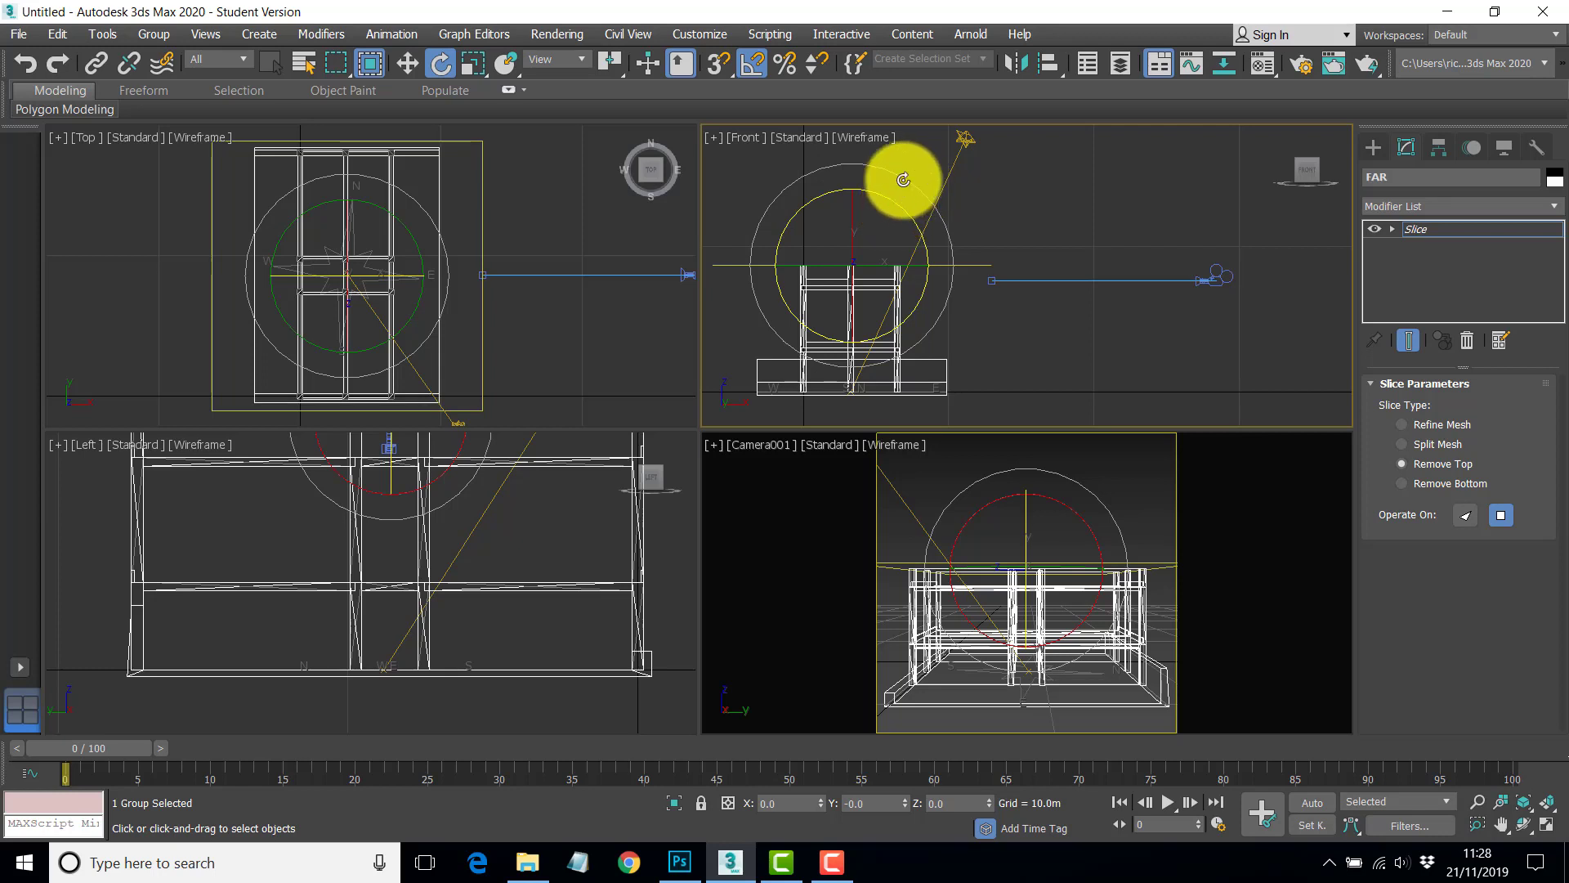
{"action": "left_click", "coordinate": [903, 176]}
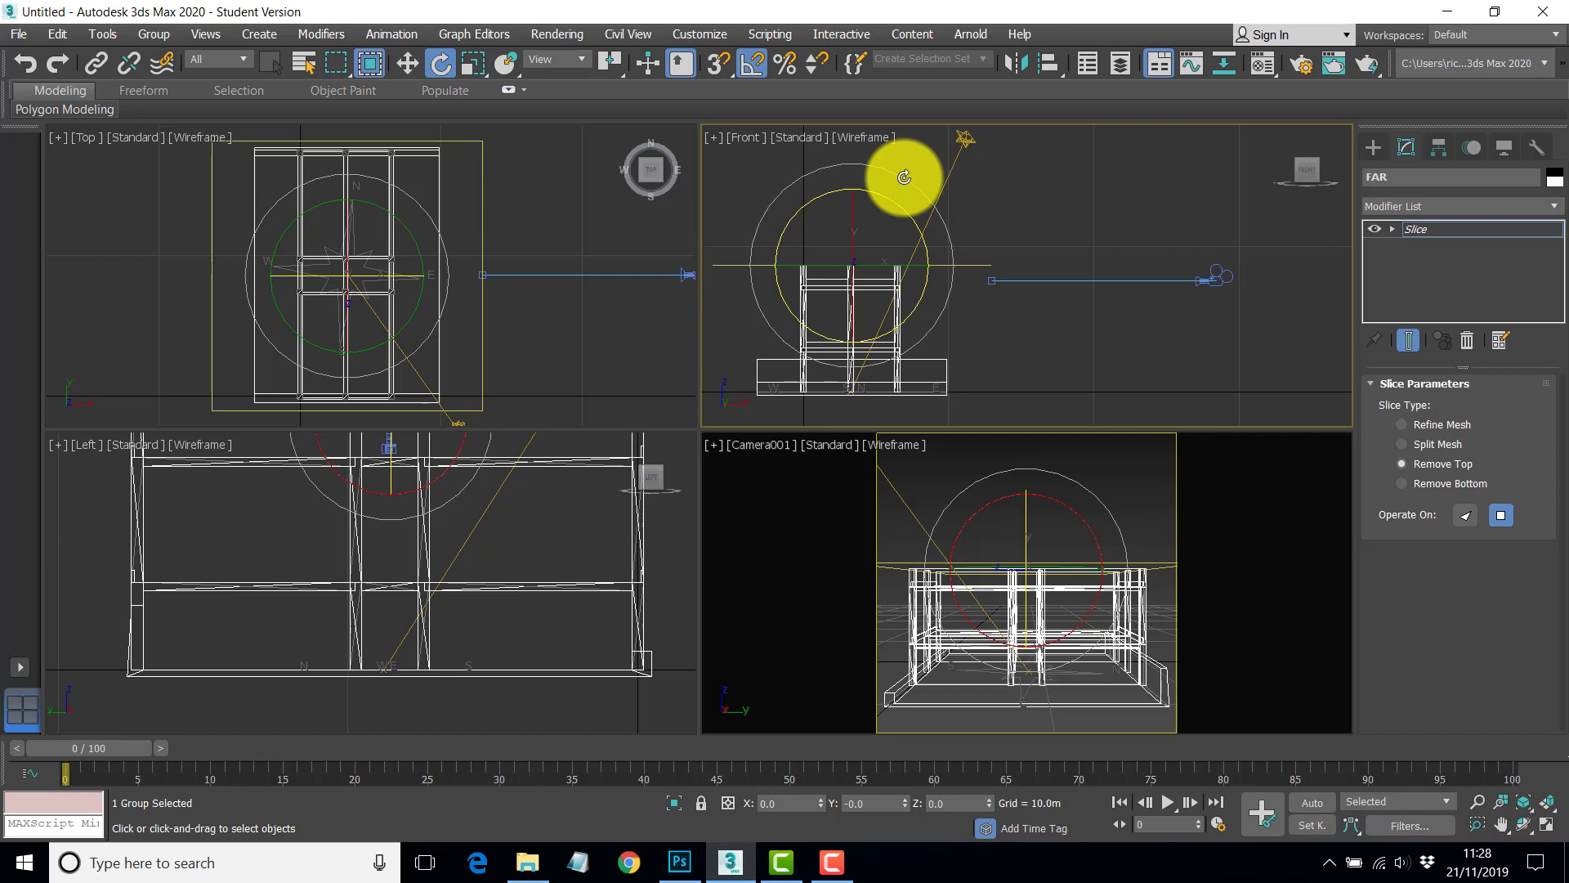
{"action": "left_click_drag", "start_coordinate": [903, 176], "coordinate": [939, 262]}
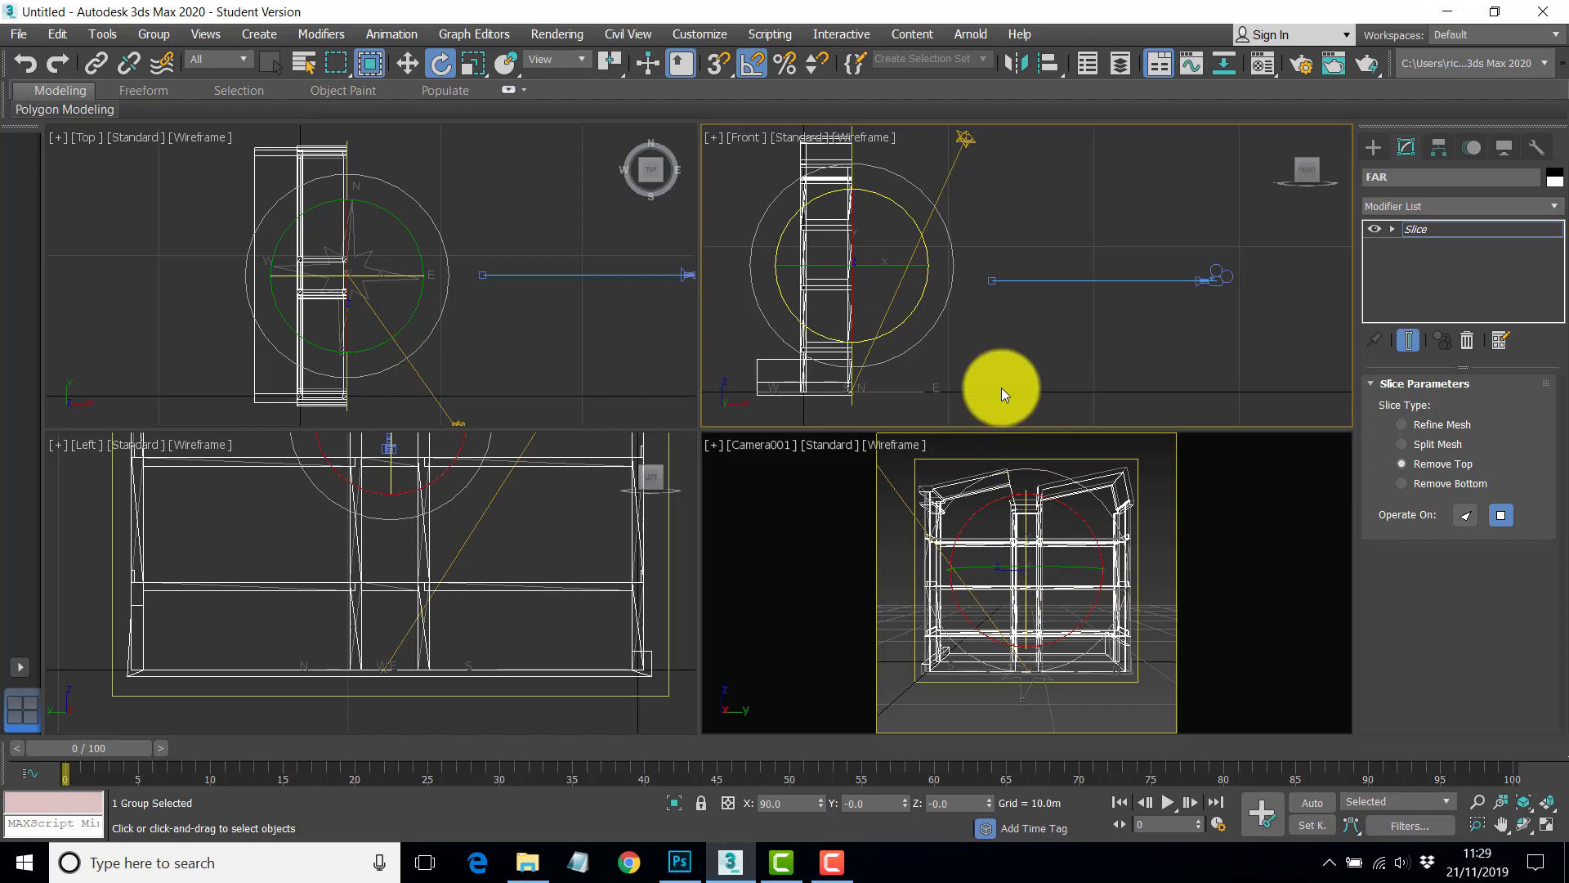
Move the vertical slice plane about 2.9 m along X, just inside the building's camera-facing wall, to cut that wall away.
{"action": "left_click", "coordinate": [406, 62]}
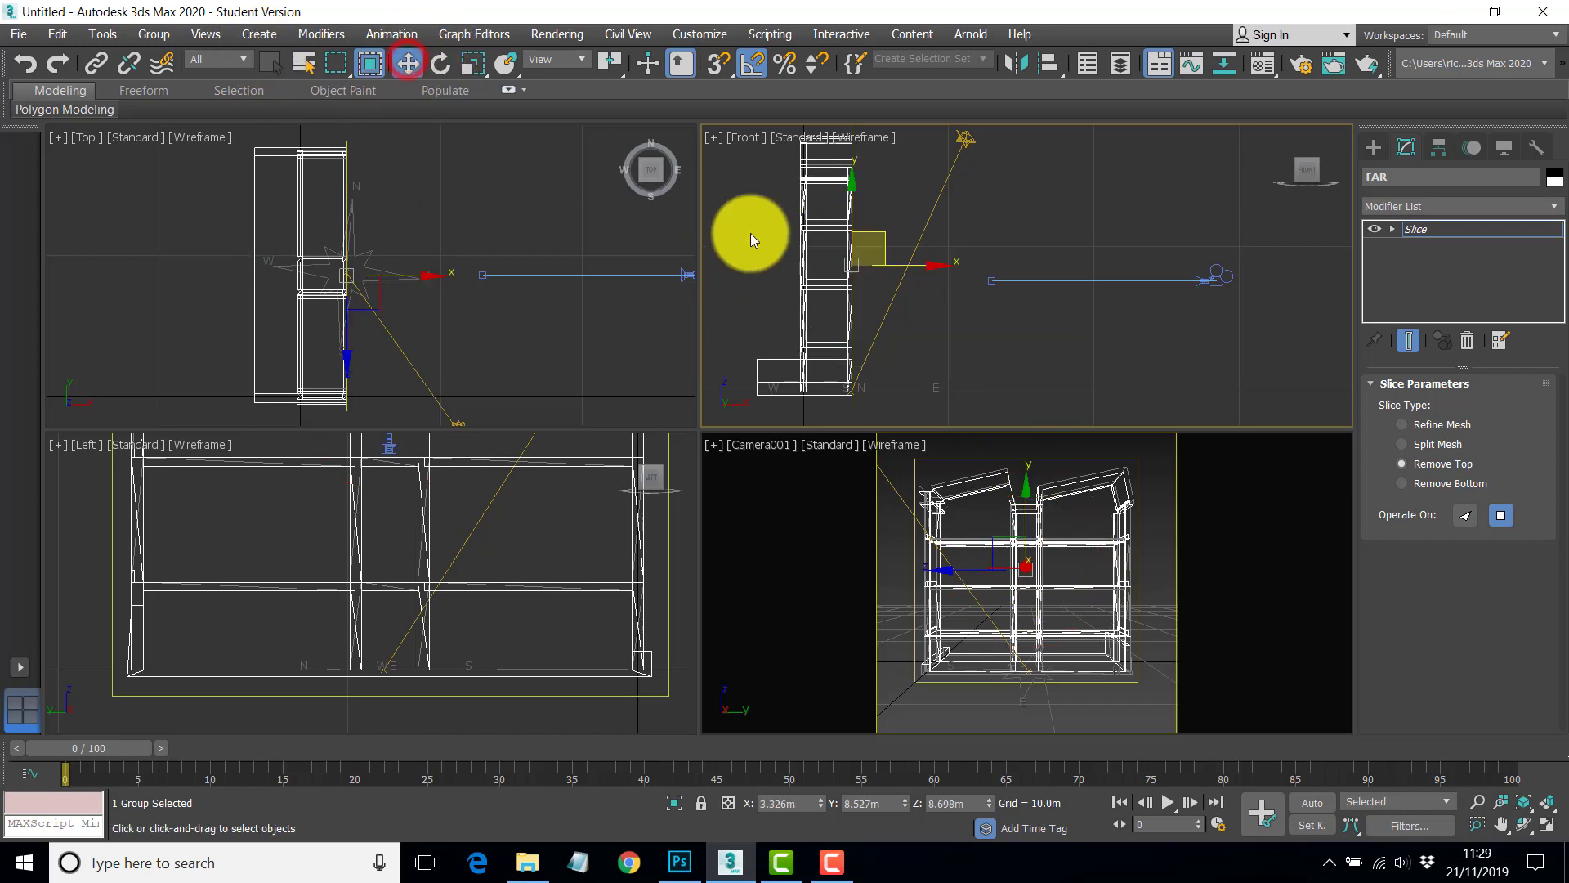
{"action": "scroll", "coordinate": [922, 258], "scroll_direction": "up", "scroll_amount": 3}
{"action": "middle_click_drag", "start_coordinate": [903, 262], "coordinate": [1071, 281]}
{"action": "left_click_drag", "start_coordinate": [1027, 287], "coordinate": [1157, 293]}
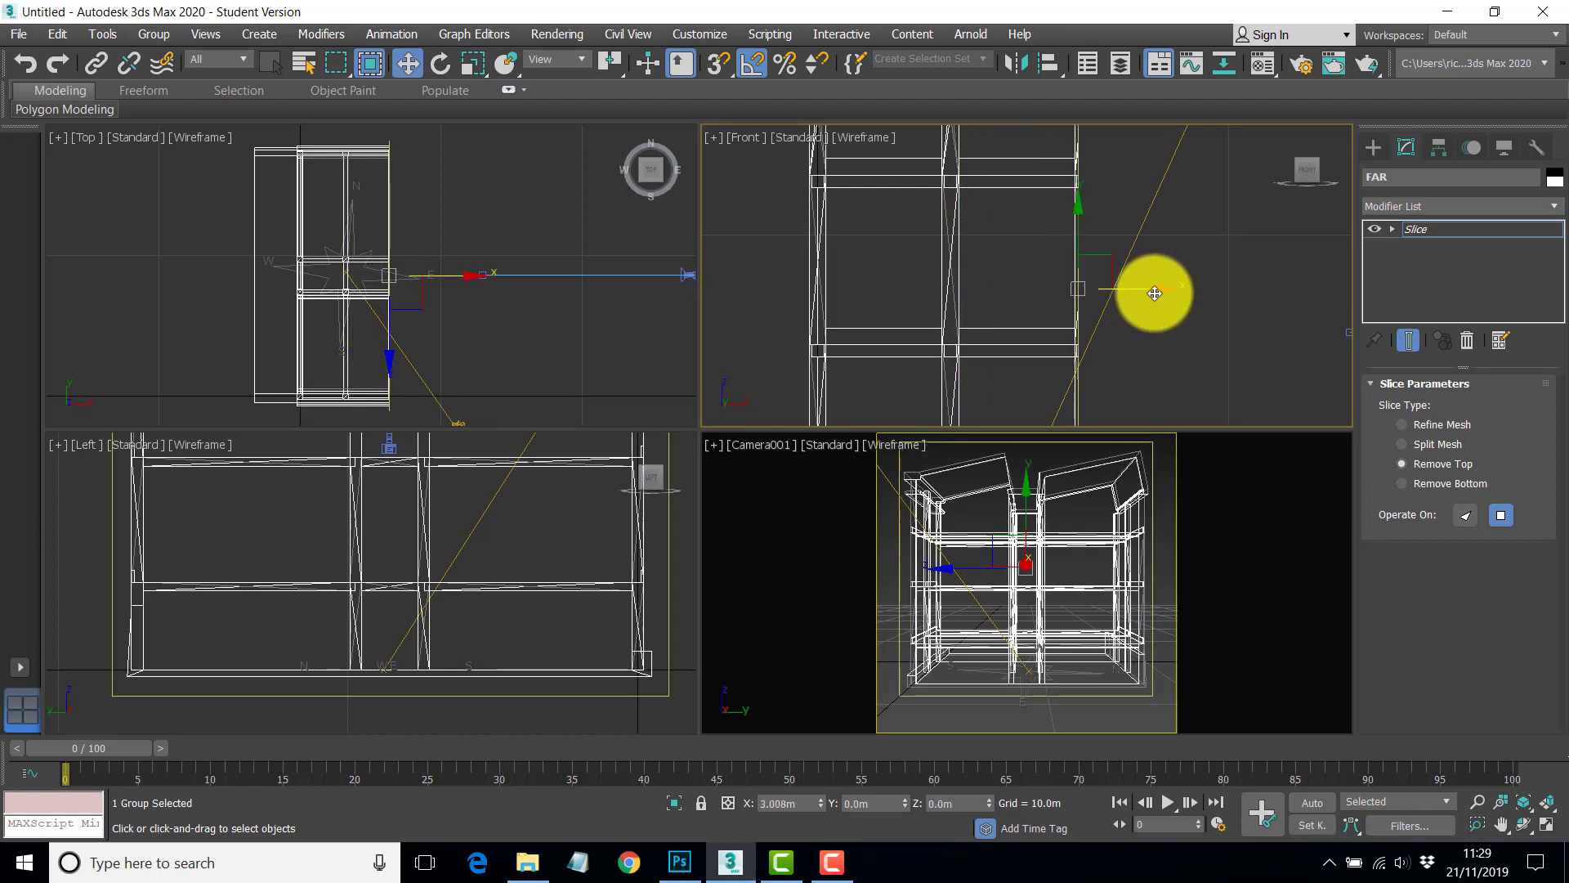
{"action": "left_click_drag", "start_coordinate": [1158, 293], "coordinate": [1152, 293]}
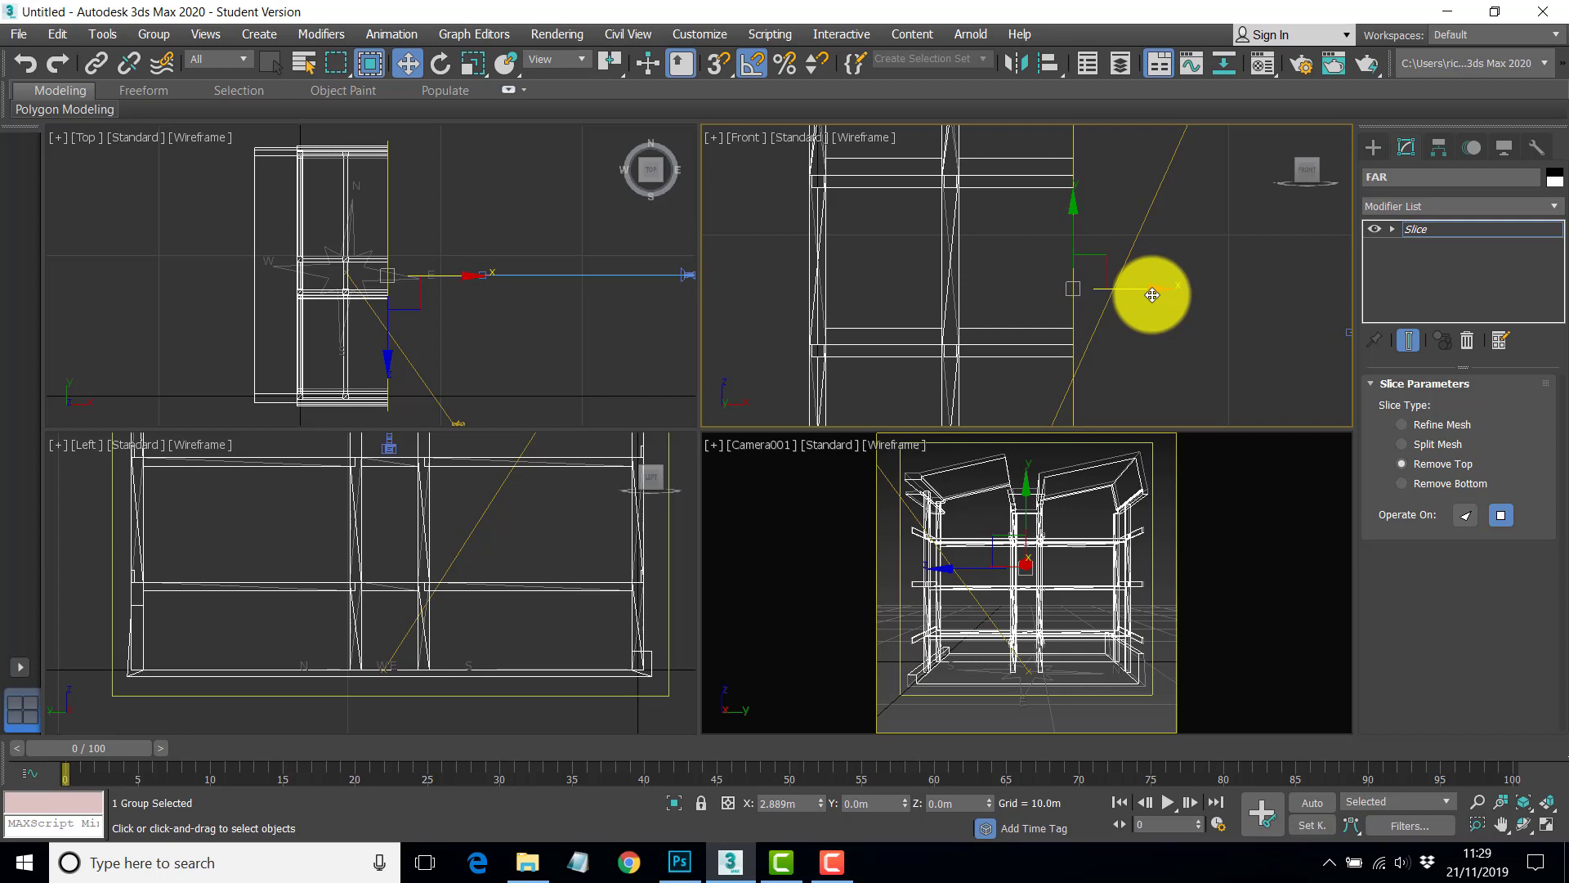
{"action": "middle_click_drag", "start_coordinate": [1122, 324], "coordinate": [1077, 308]}
{"action": "left_click_drag", "start_coordinate": [1043, 145], "coordinate": [1047, 151]}
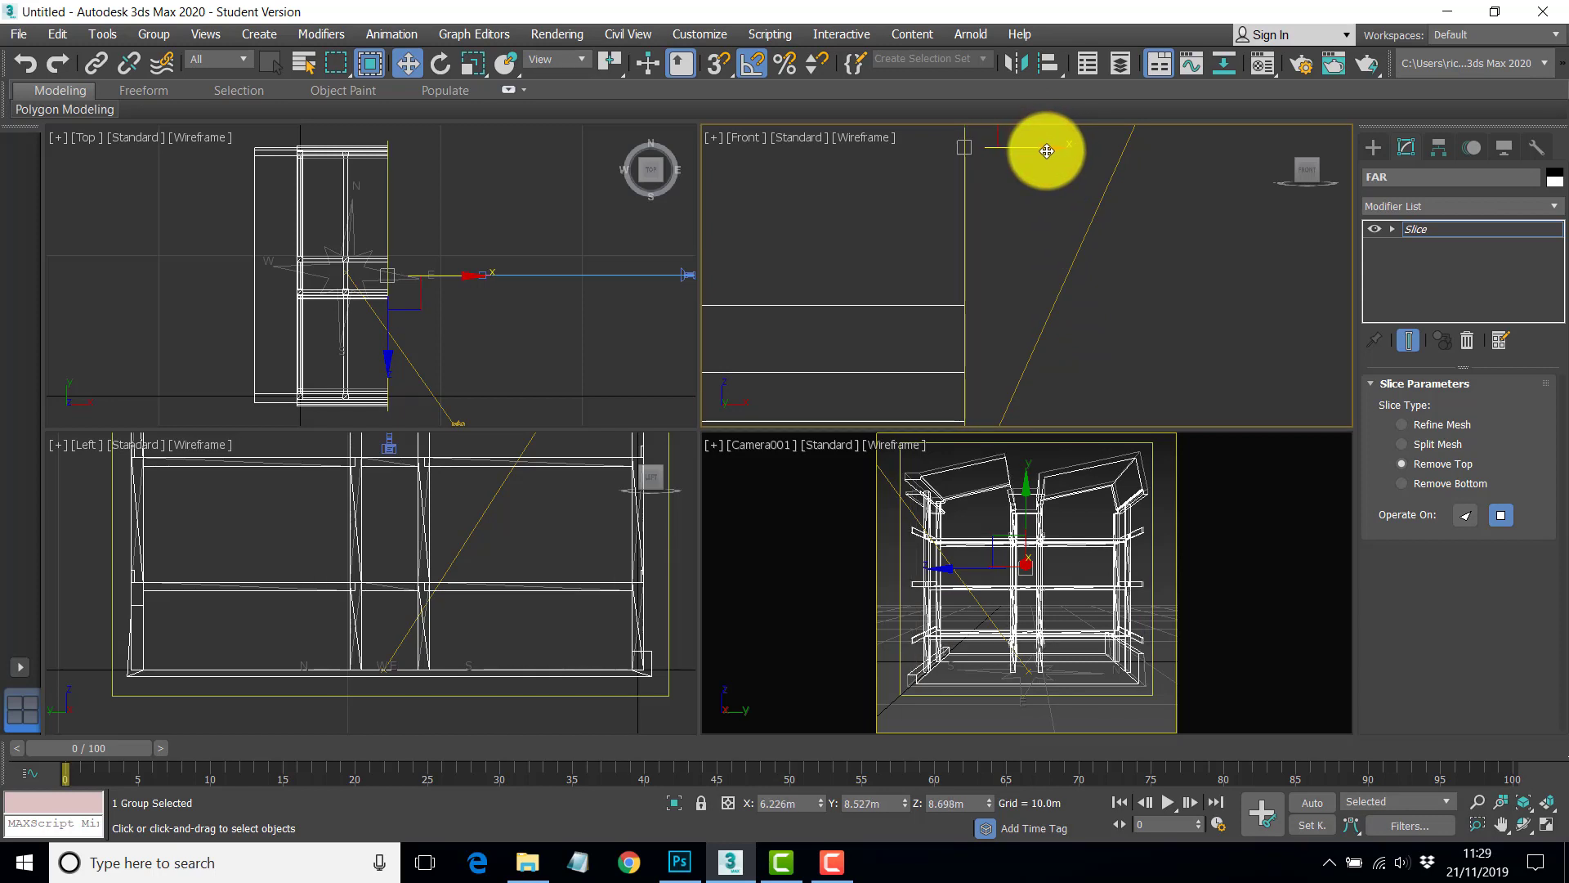
Switch the Camera001 viewport to Default Shading, nudge the slice plane inward to about X 6.21 m, and finish editing the slice.
{"action": "left_click", "coordinate": [748, 443]}
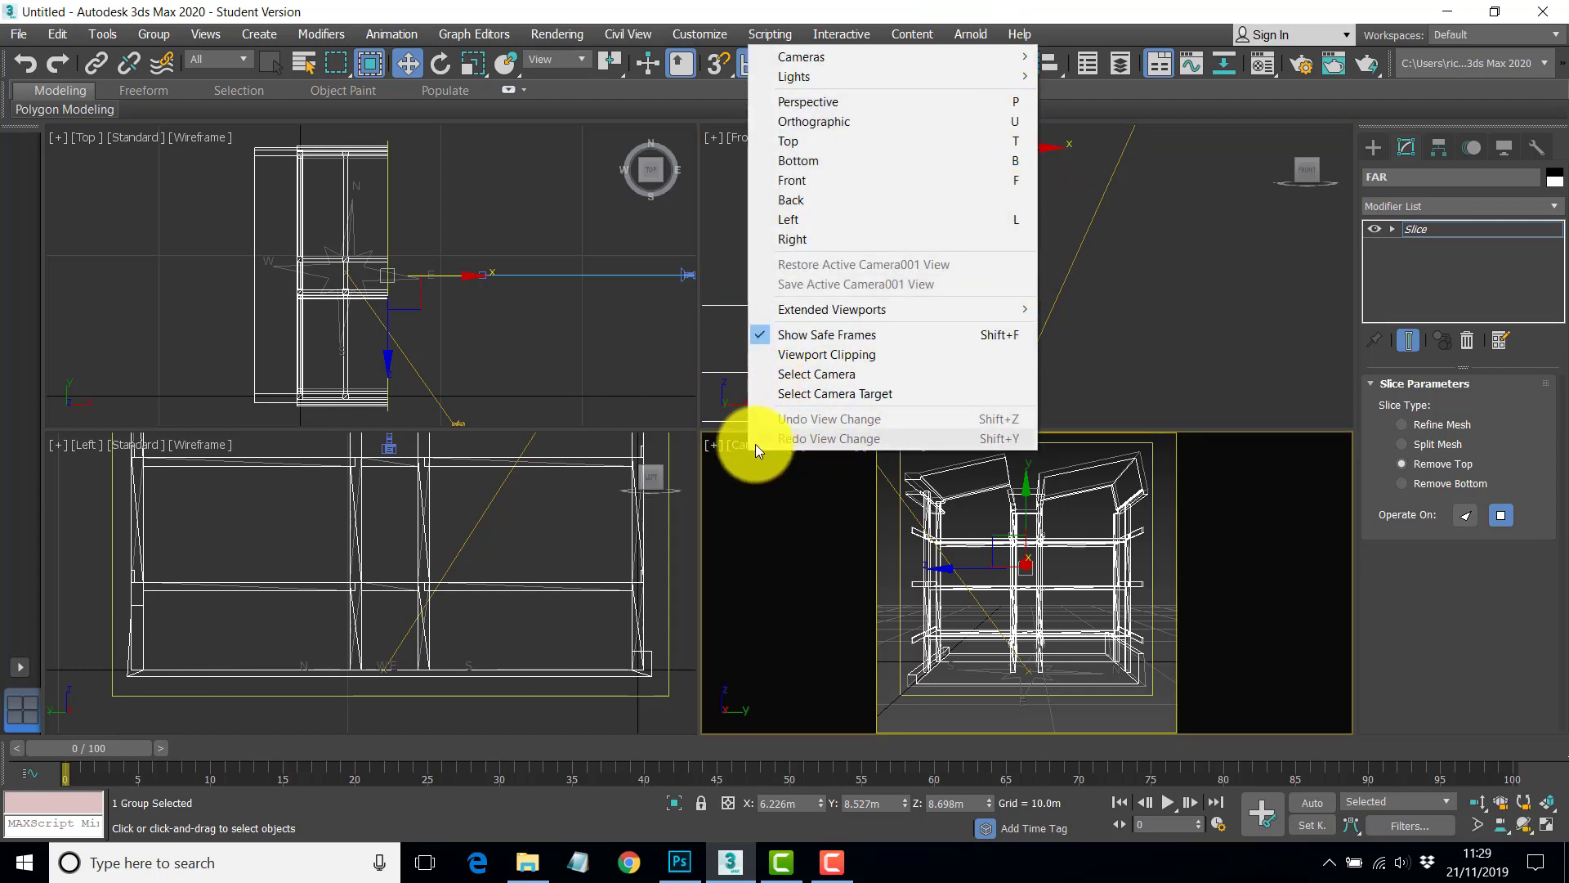
{"action": "left_click", "coordinate": [766, 484]}
{"action": "left_click", "coordinate": [884, 445]}
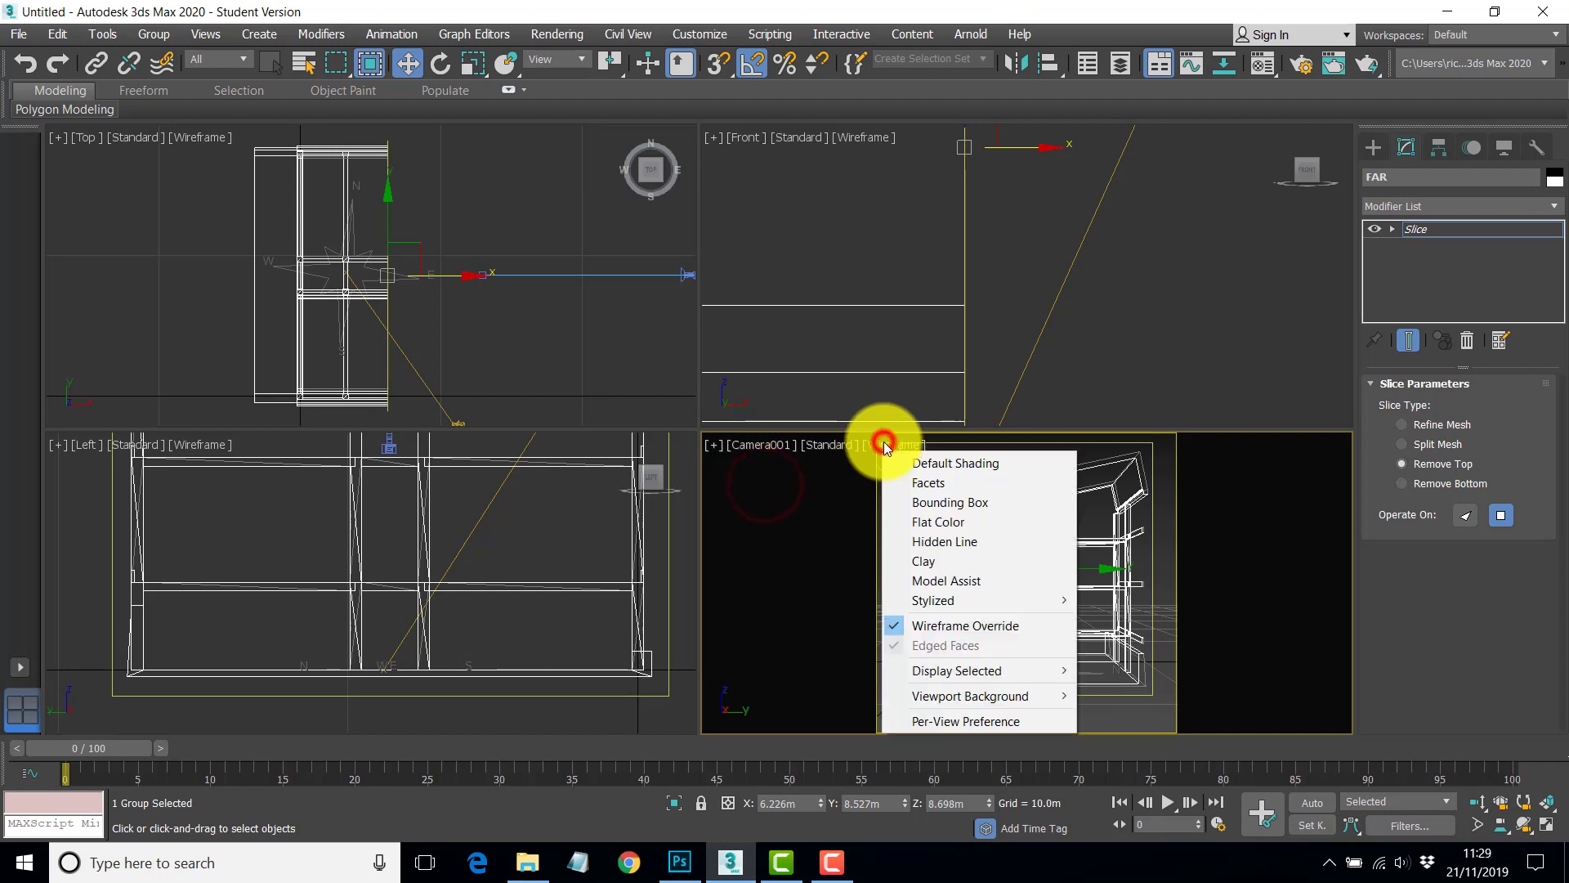
{"action": "left_click", "coordinate": [940, 461]}
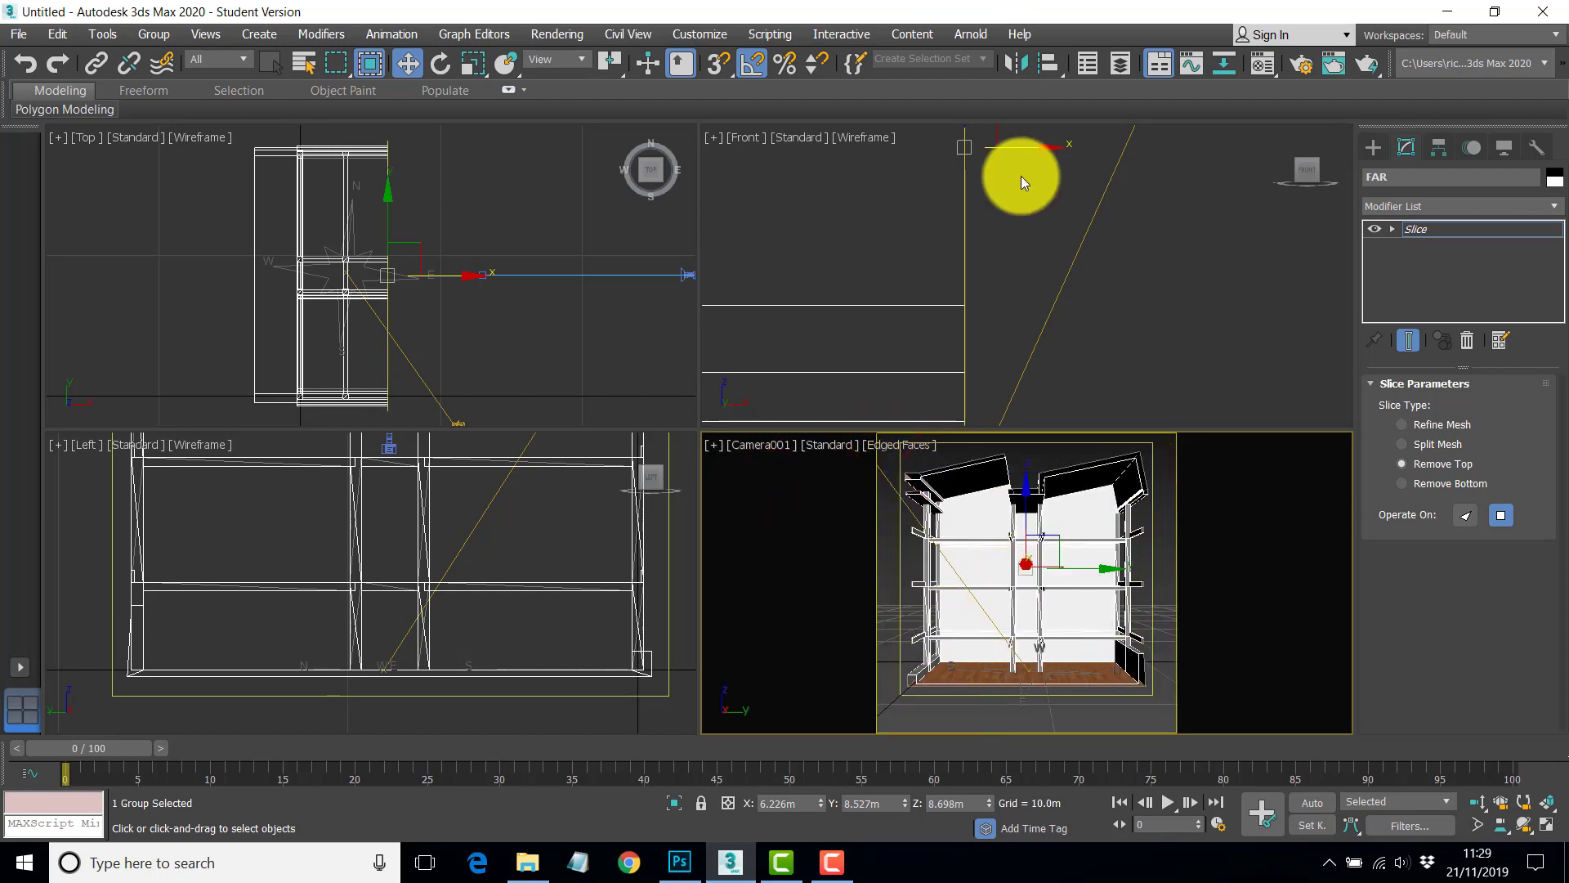
{"action": "mouse_move", "coordinate": [1045, 149]}
{"action": "left_mouse_down"}
{"action": "mouse_move", "coordinate": [850, 132]}
{"action": "mouse_move", "coordinate": [1204, 137]}
{"action": "mouse_move", "coordinate": [1043, 152]}
{"action": "left_mouse_up"}
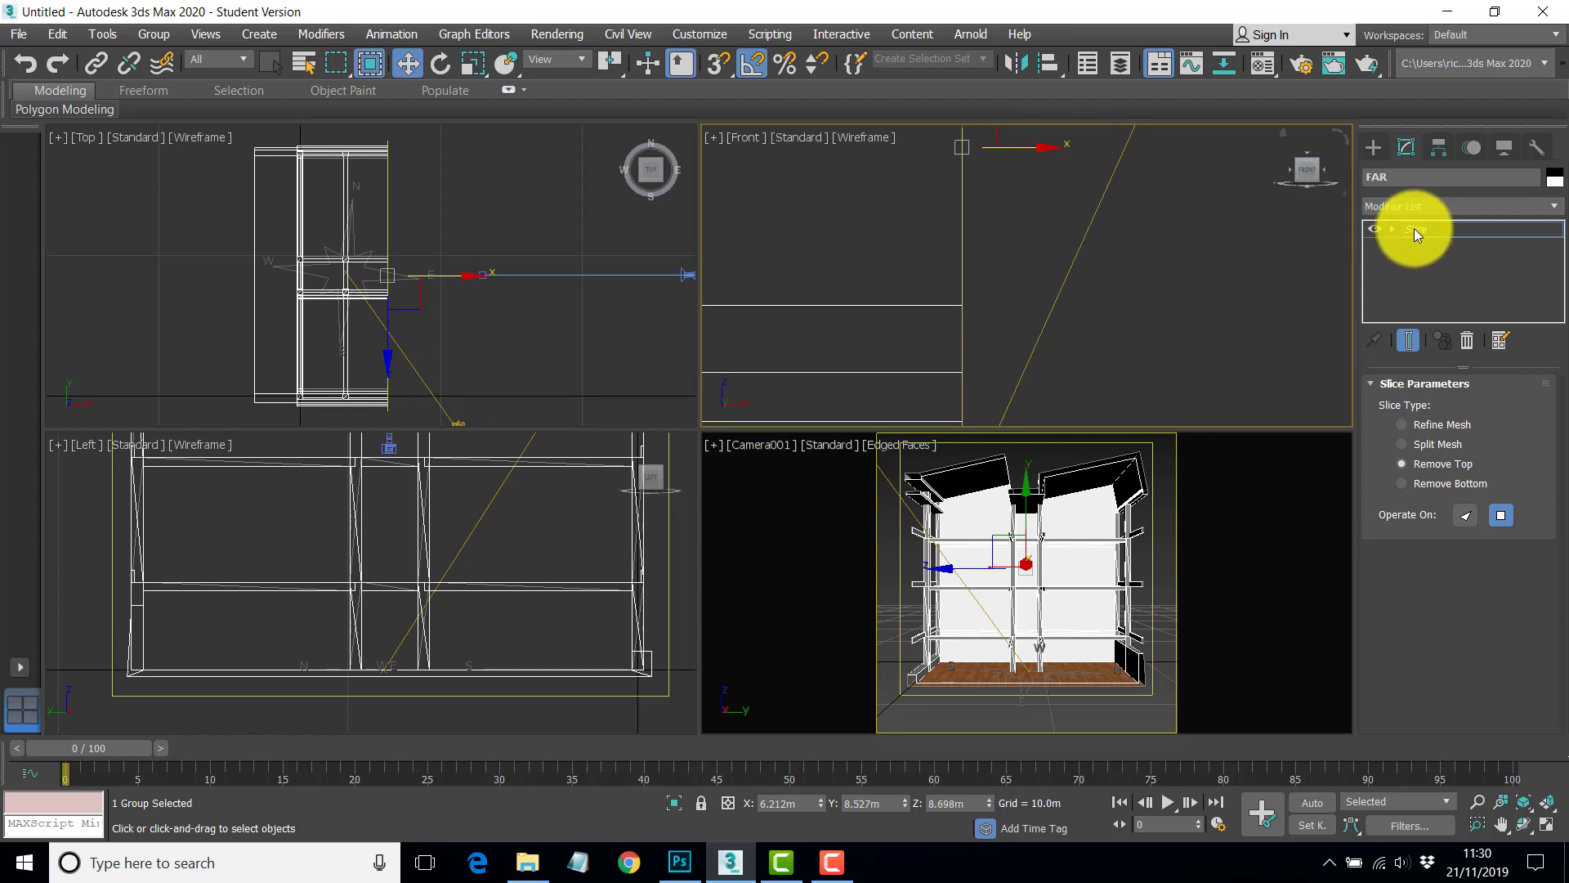
{"action": "left_click", "coordinate": [1474, 228]}
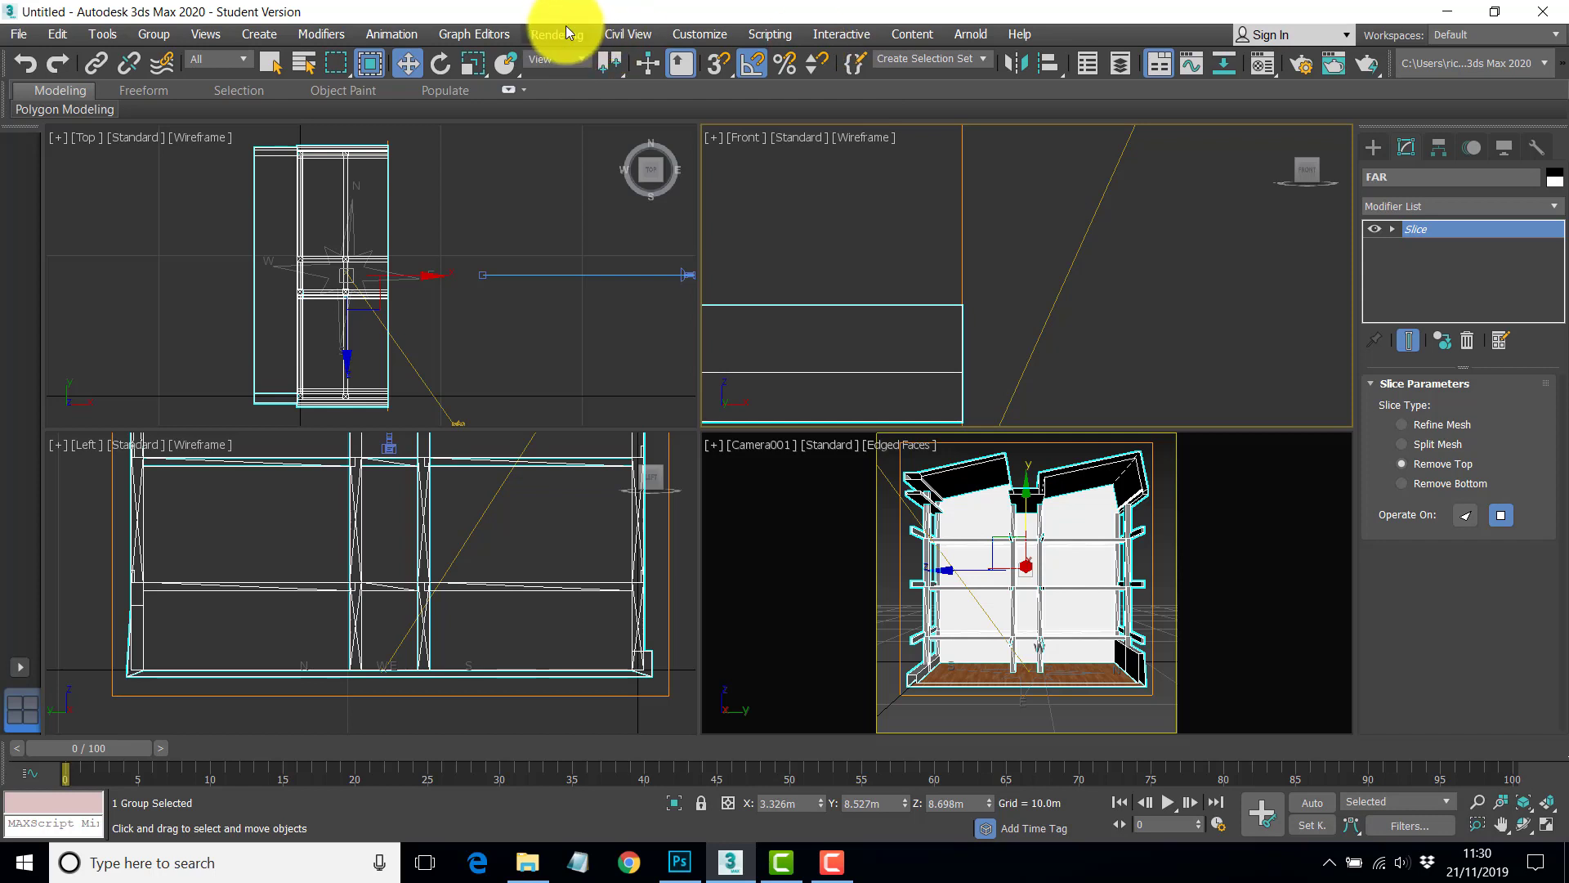
{"action": "left_click", "coordinate": [700, 35]}
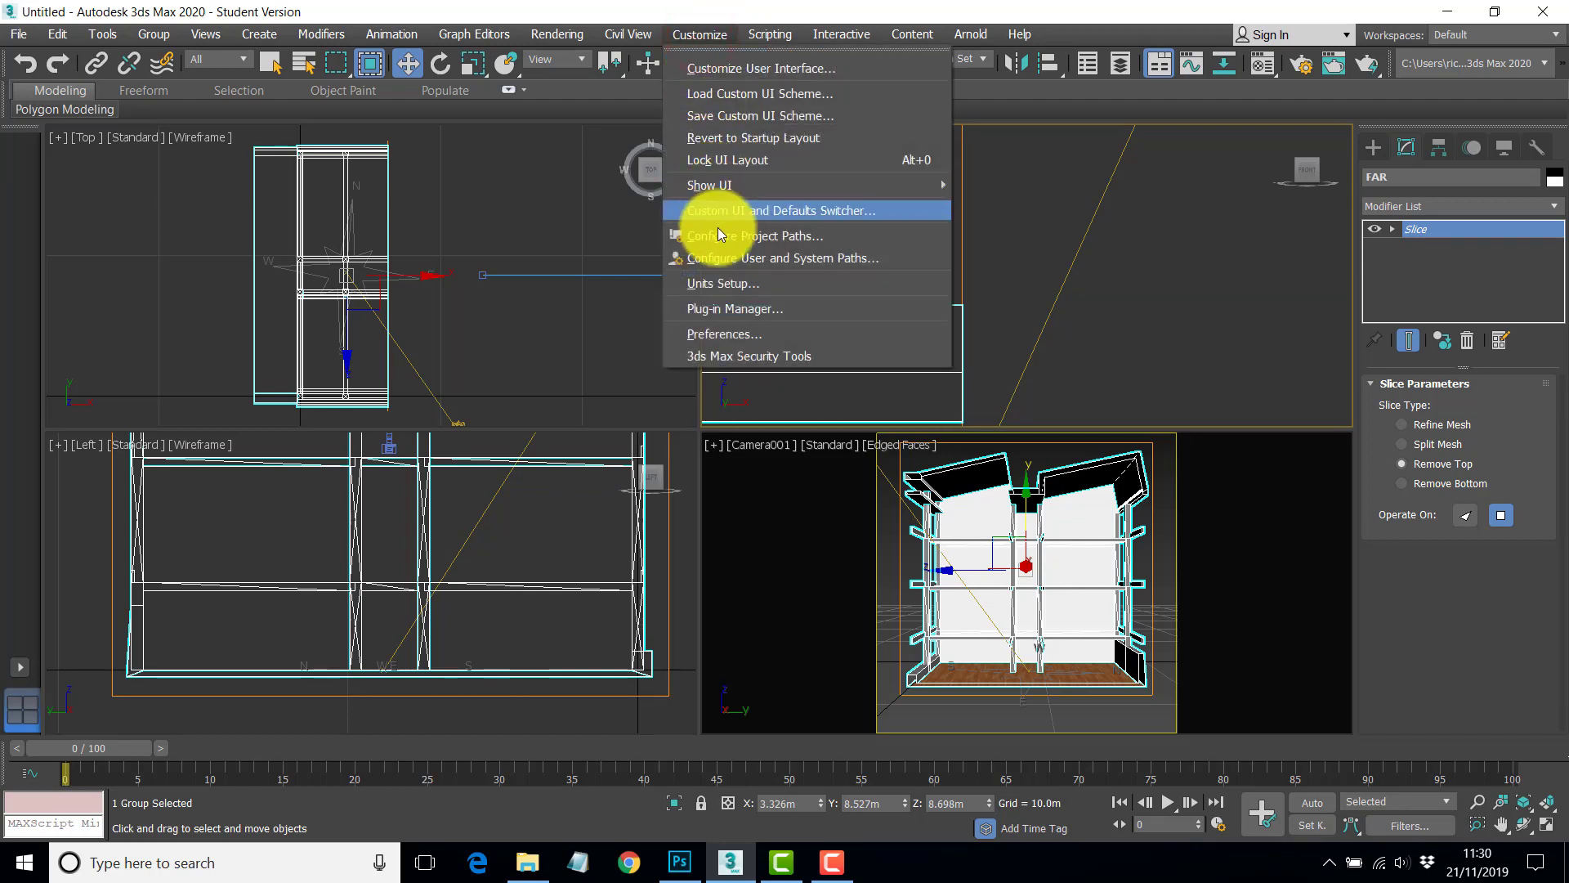
{"action": "left_click", "coordinate": [700, 34]}
{"action": "left_click", "coordinate": [557, 36]}
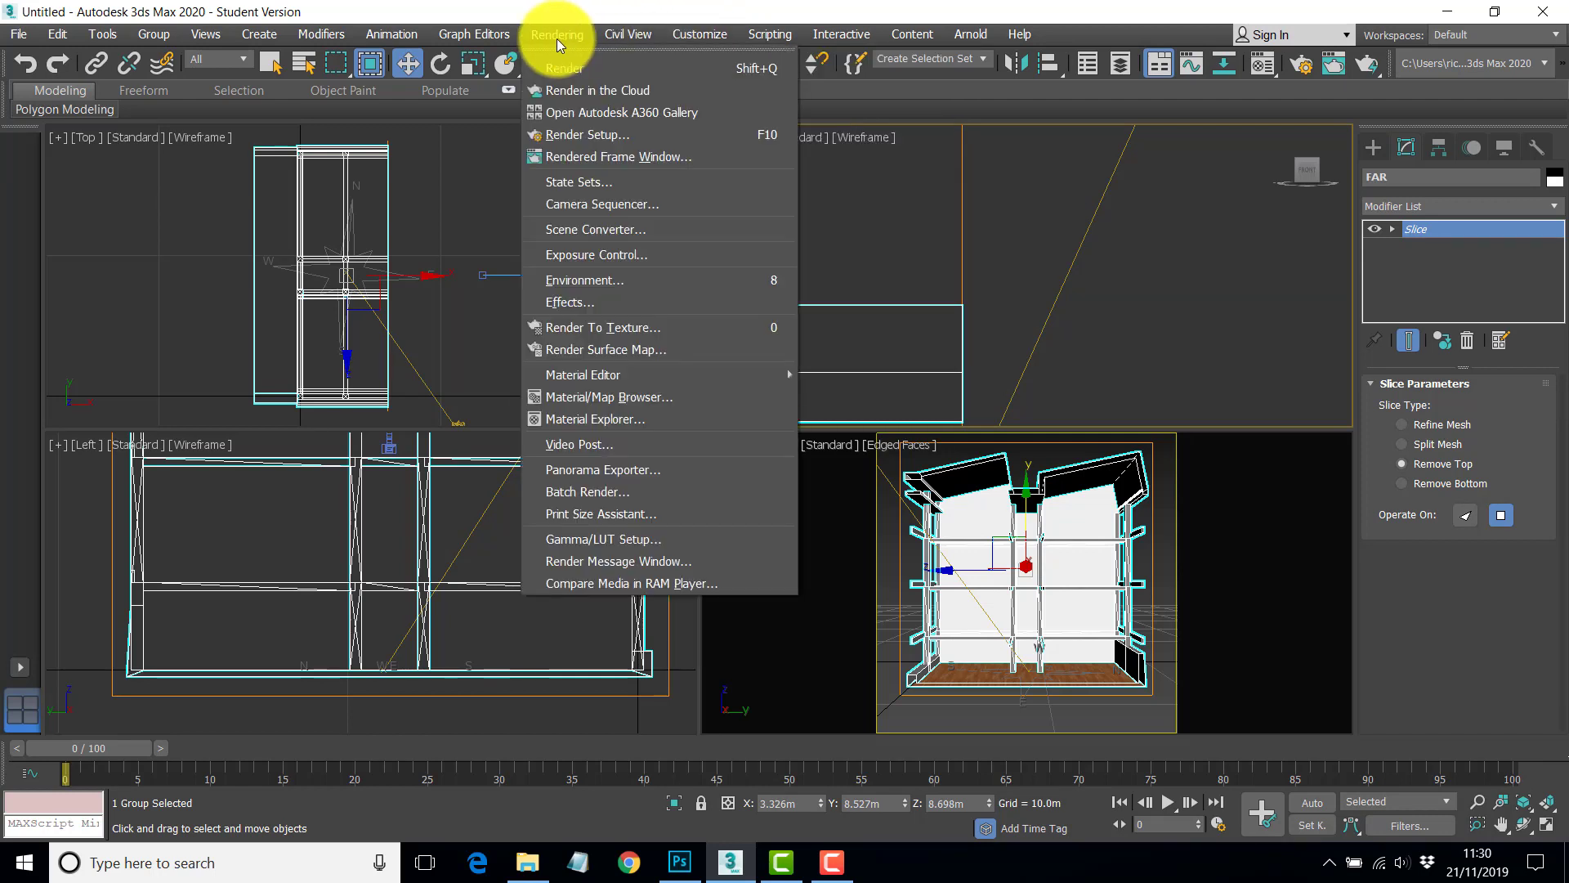
{"action": "left_click", "coordinate": [556, 36]}
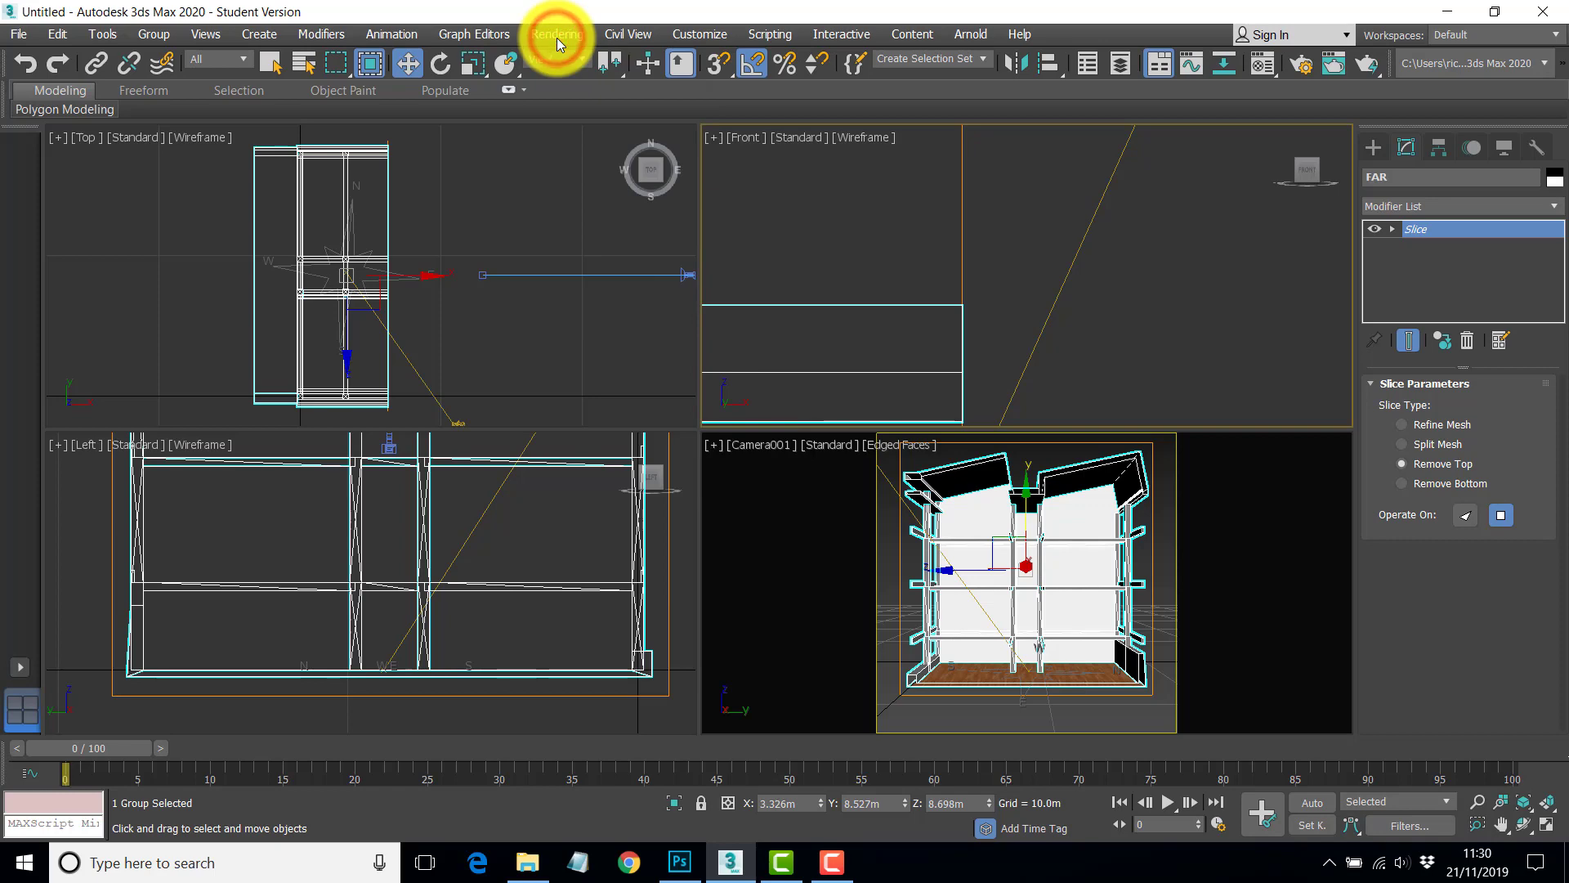
Set the global Exposure Value of the Physical Camera Exposure Control to 14.5 EV and close the environment settings.
{"action": "left_click", "coordinate": [556, 36]}
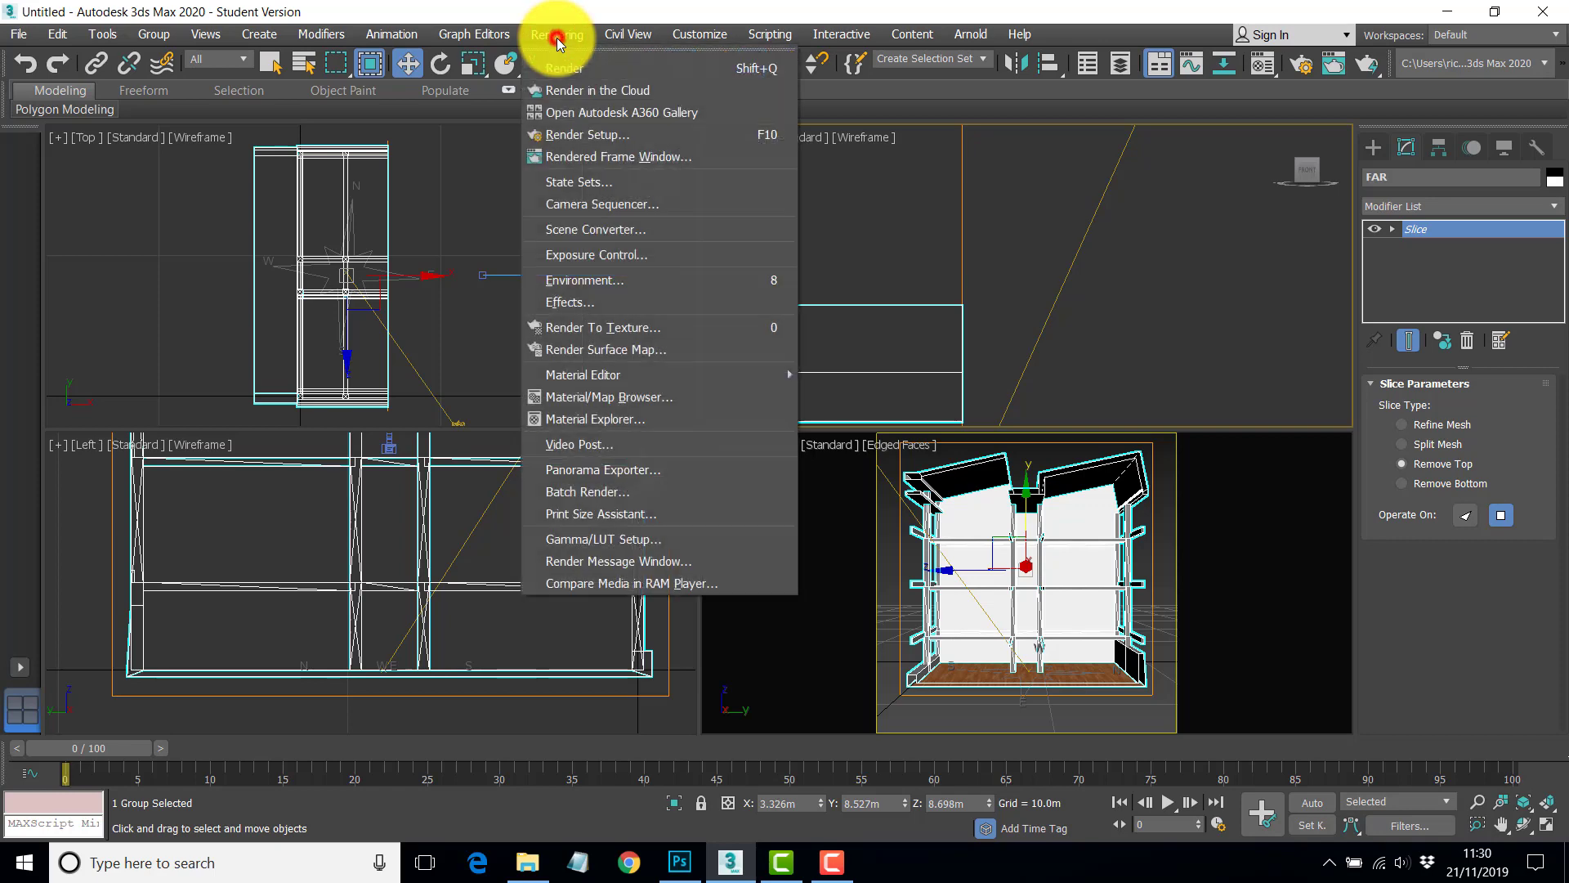
{"action": "left_click", "coordinate": [573, 253]}
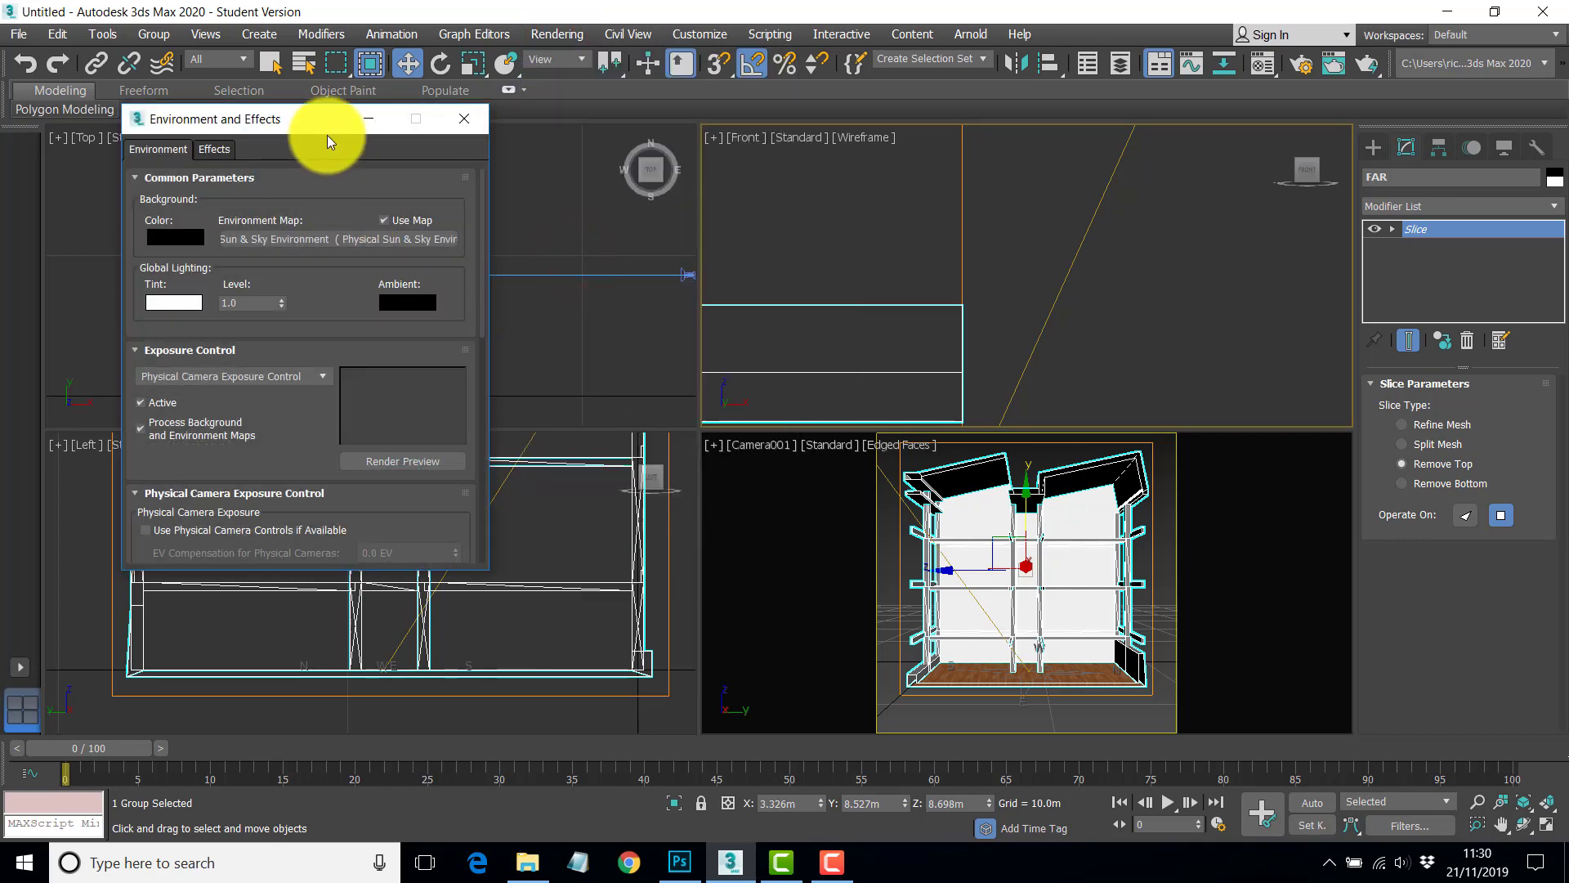
{"action": "left_click_drag", "start_coordinate": [335, 123], "coordinate": [490, 121]}
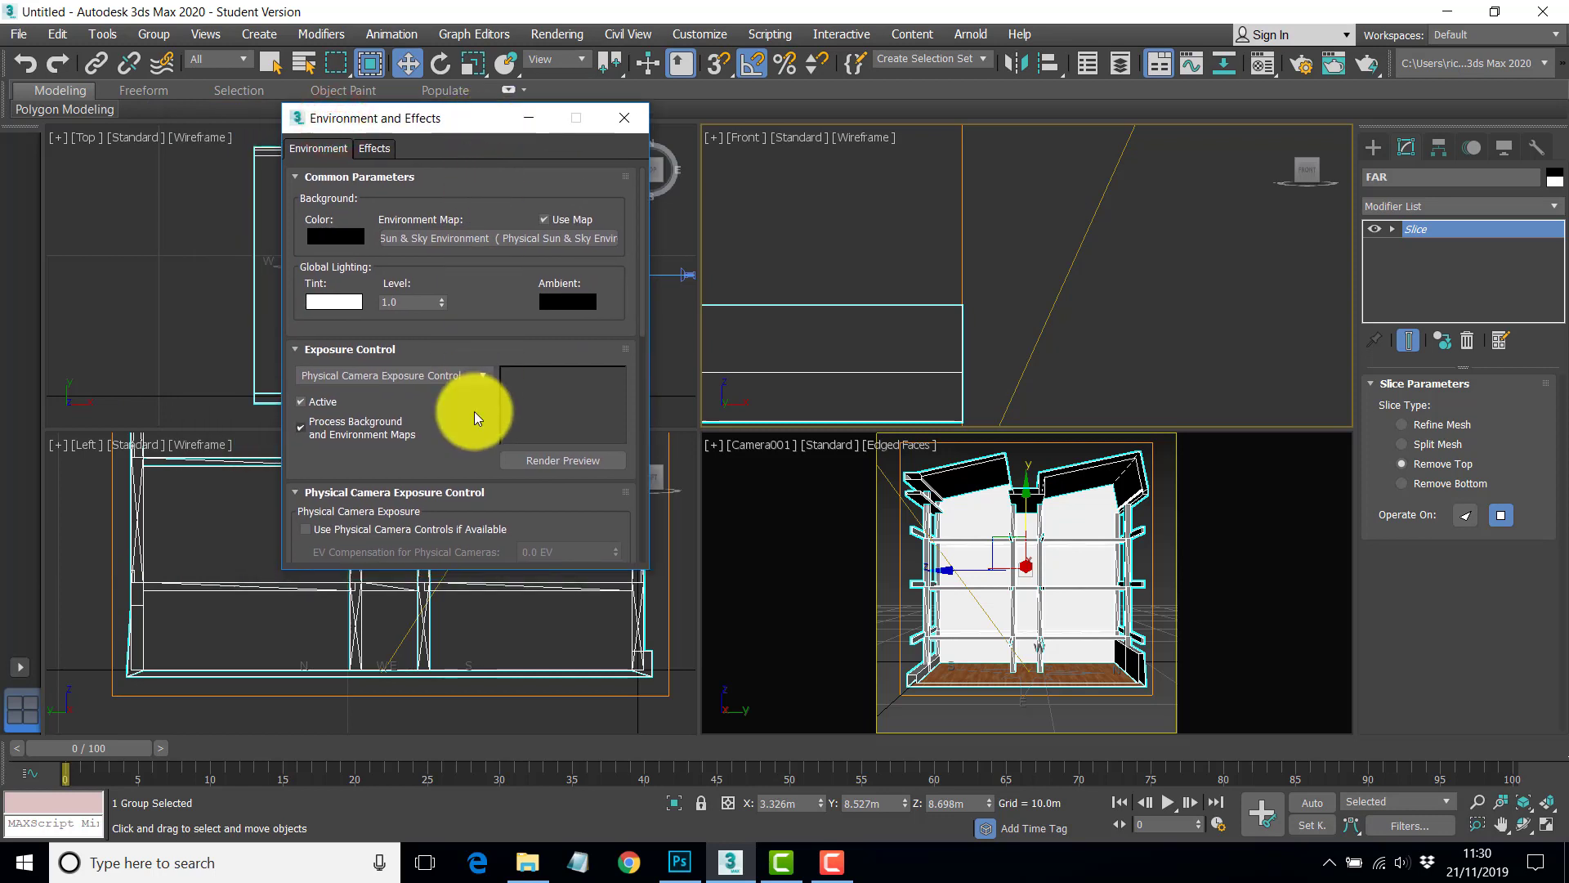
{"action": "scroll", "coordinate": [474, 411], "scroll_direction": "down", "scroll_amount": 2}
{"action": "scroll", "coordinate": [474, 410], "scroll_direction": "down", "scroll_amount": 1}
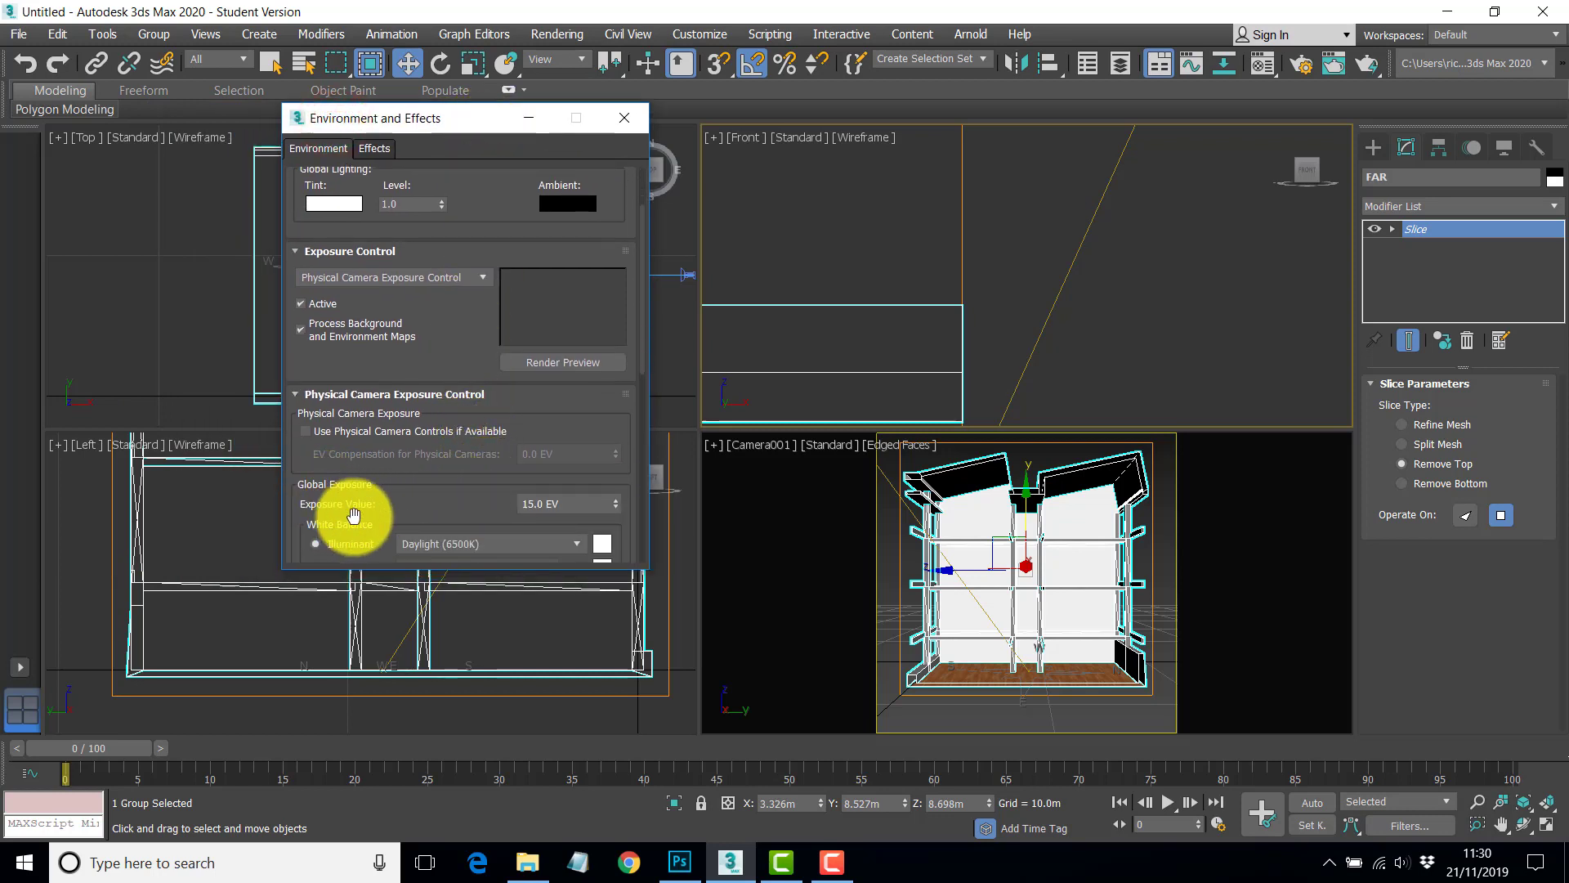
{"action": "left_click", "coordinate": [532, 501]}
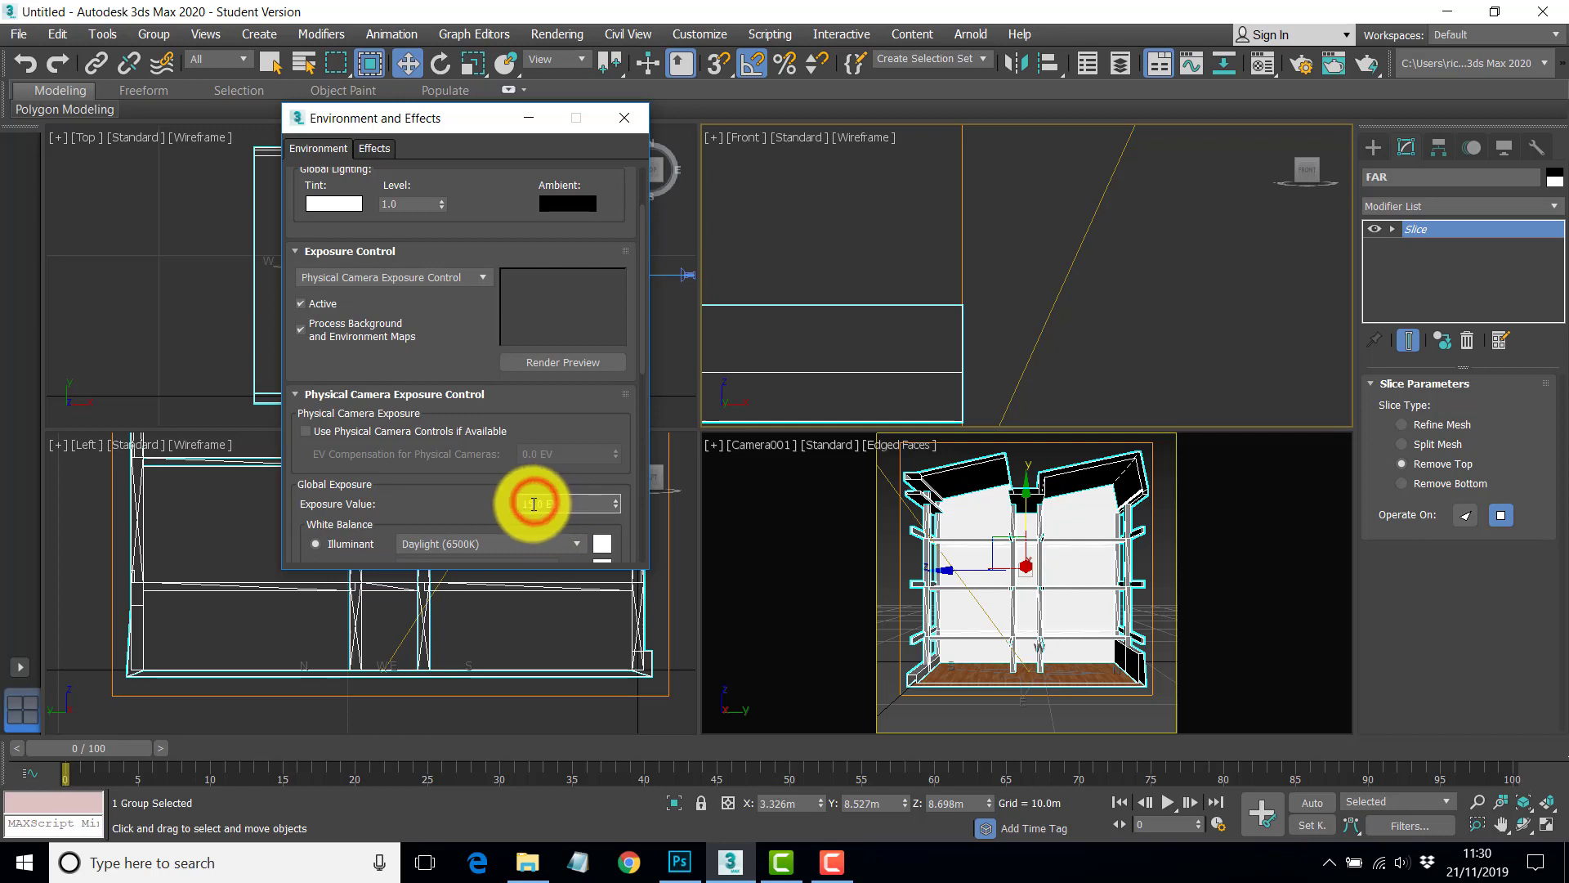
{"action": "left_click", "coordinate": [531, 503]}
{"action": "double_click", "coordinate": [526, 506]}
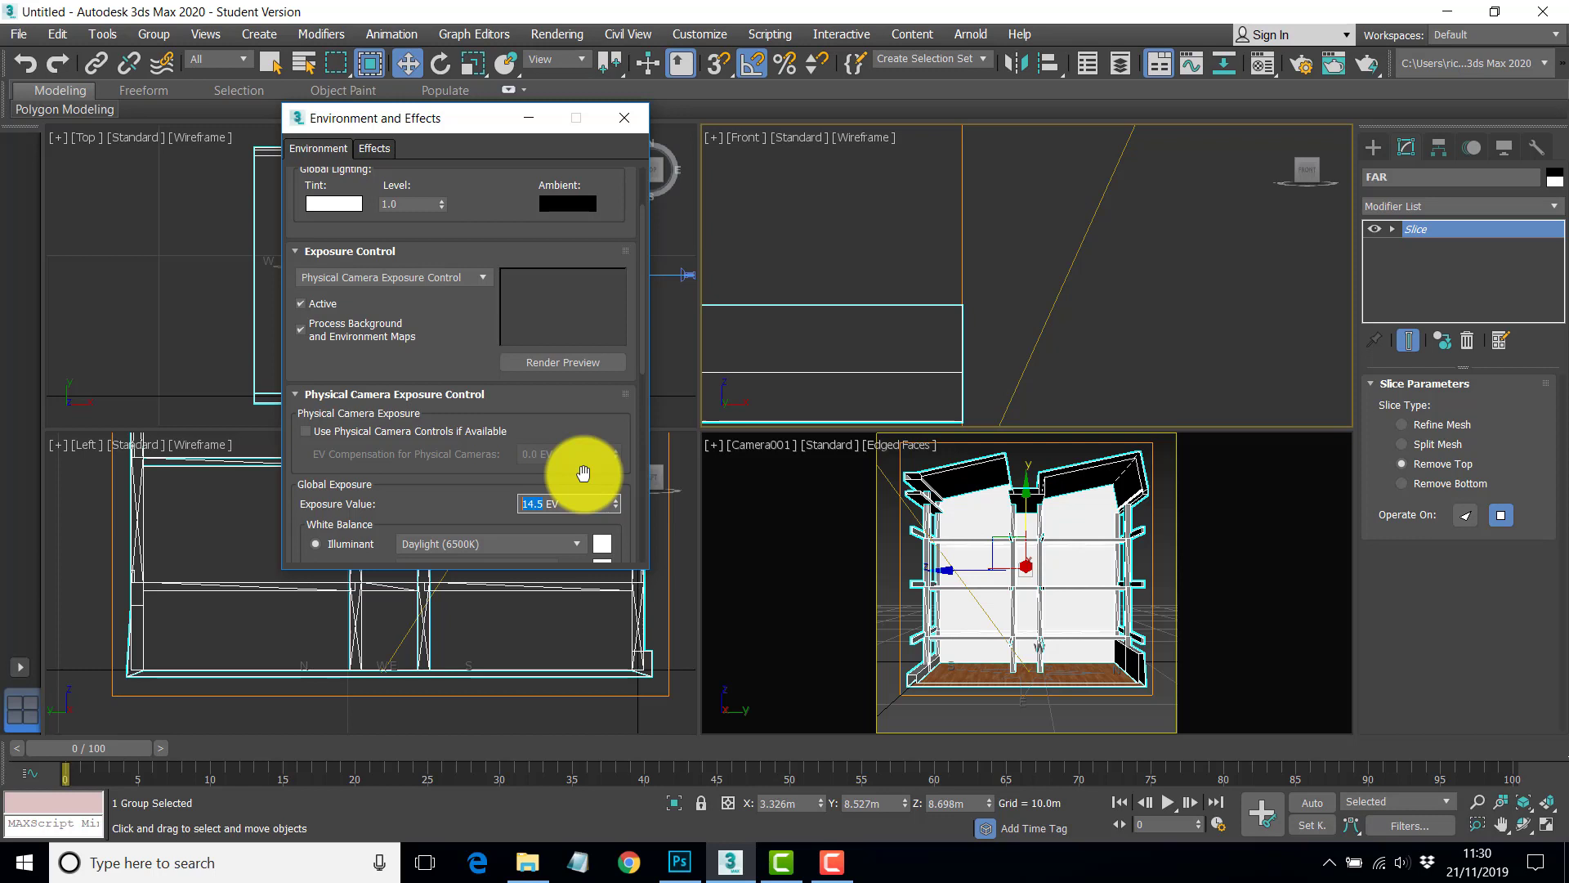
{"action": "key", "text": "Return"}
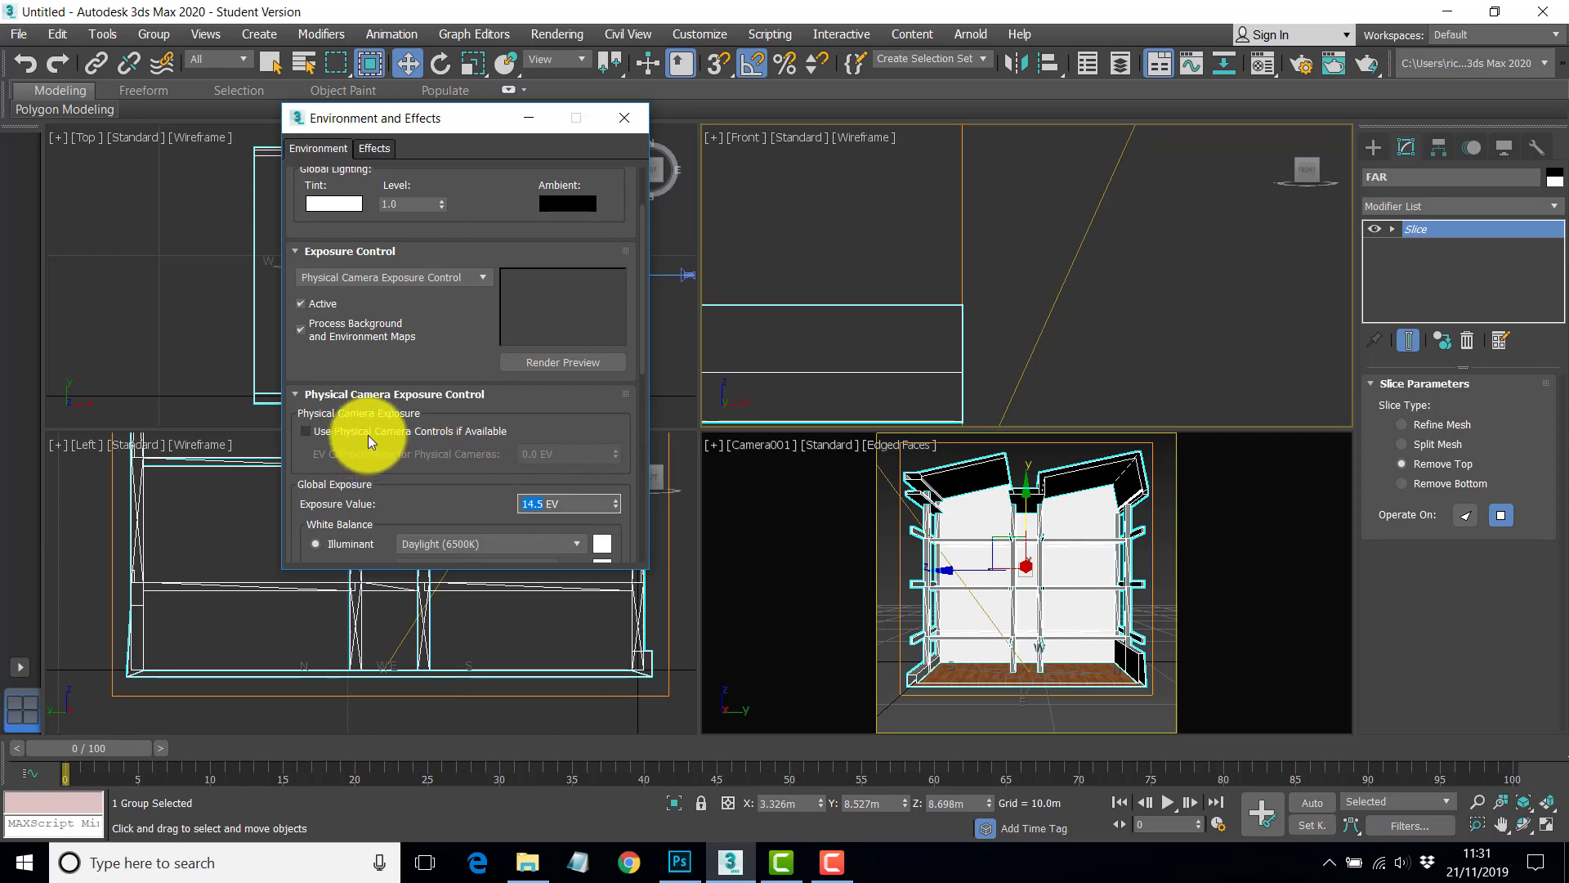
{"action": "left_click", "coordinate": [537, 500]}
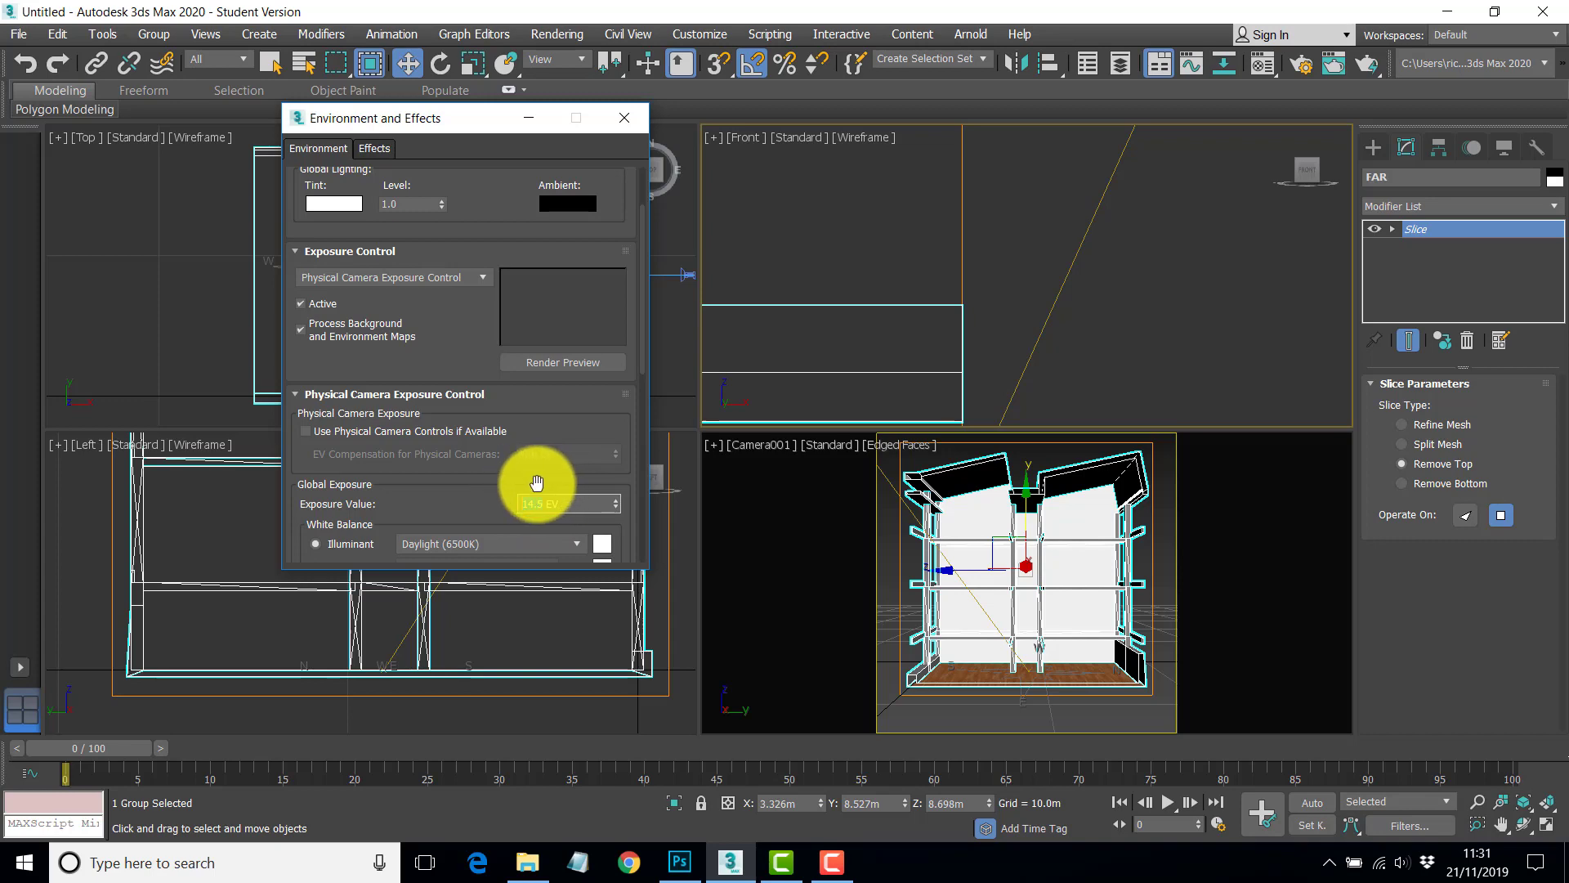
{"action": "left_click", "coordinate": [626, 119]}
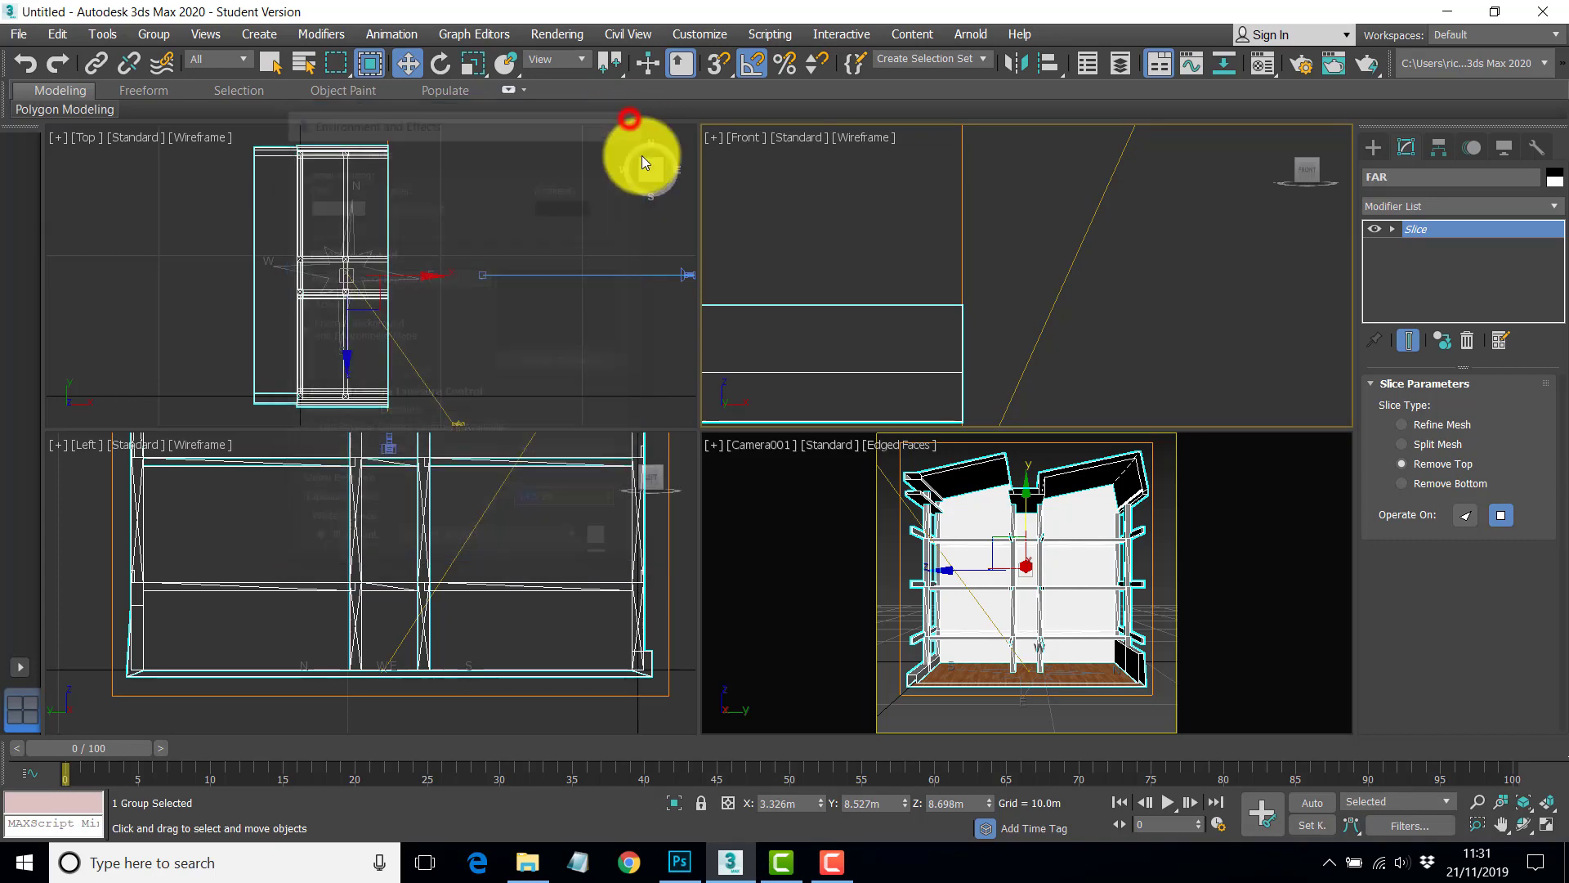
Deselect the building and open the render settings at the Render Output section.
{"action": "left_click", "coordinate": [791, 498]}
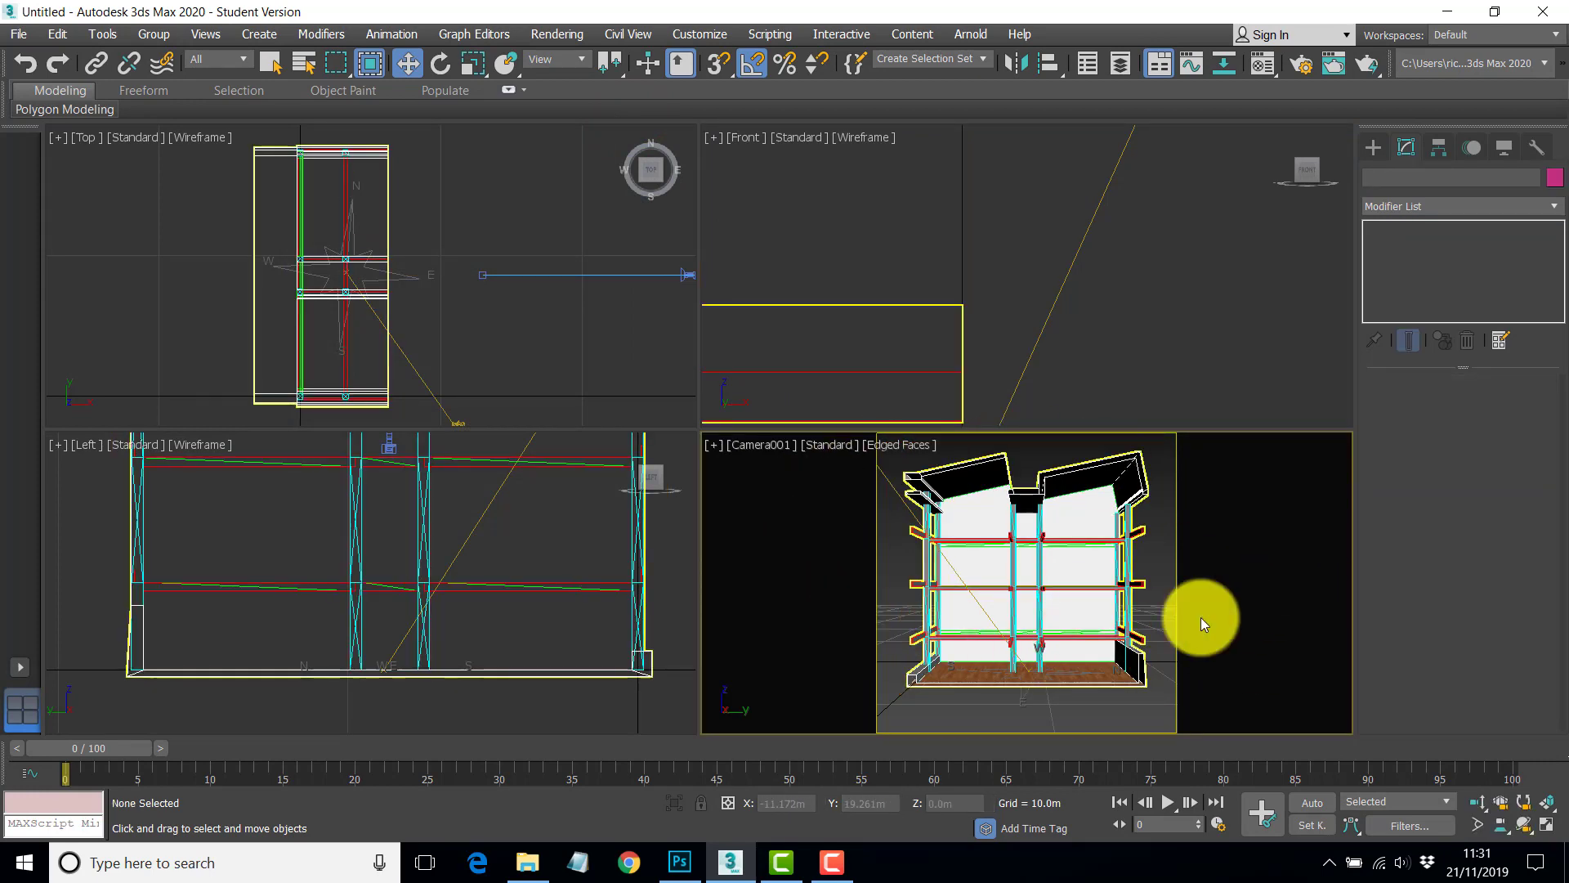
{"action": "left_click", "coordinate": [1301, 69]}
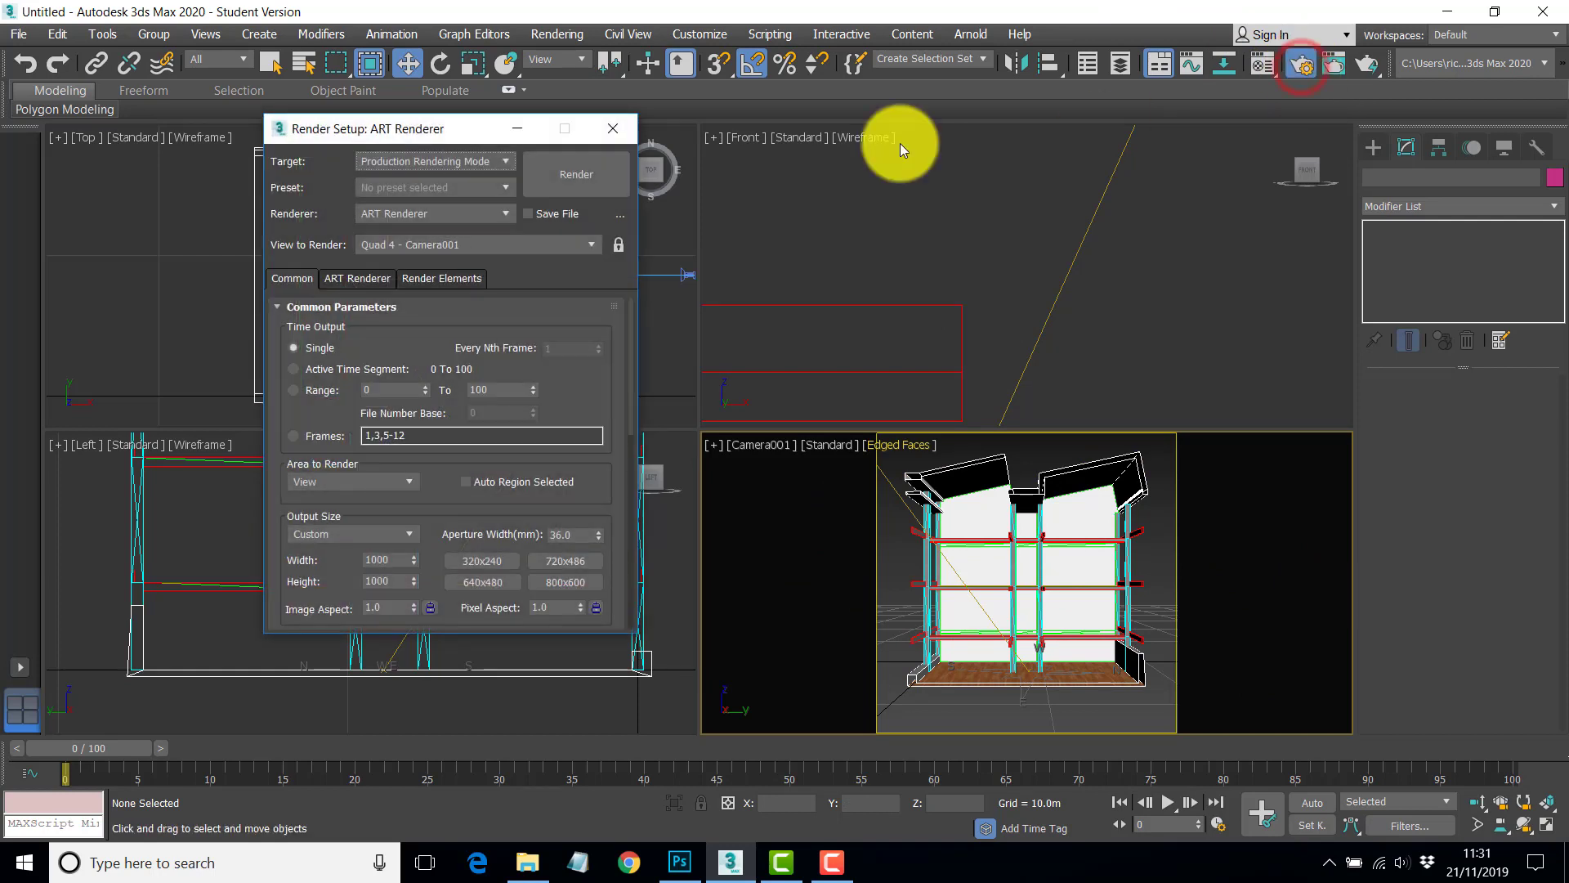
{"action": "left_click_drag", "start_coordinate": [425, 136], "coordinate": [335, 149]}
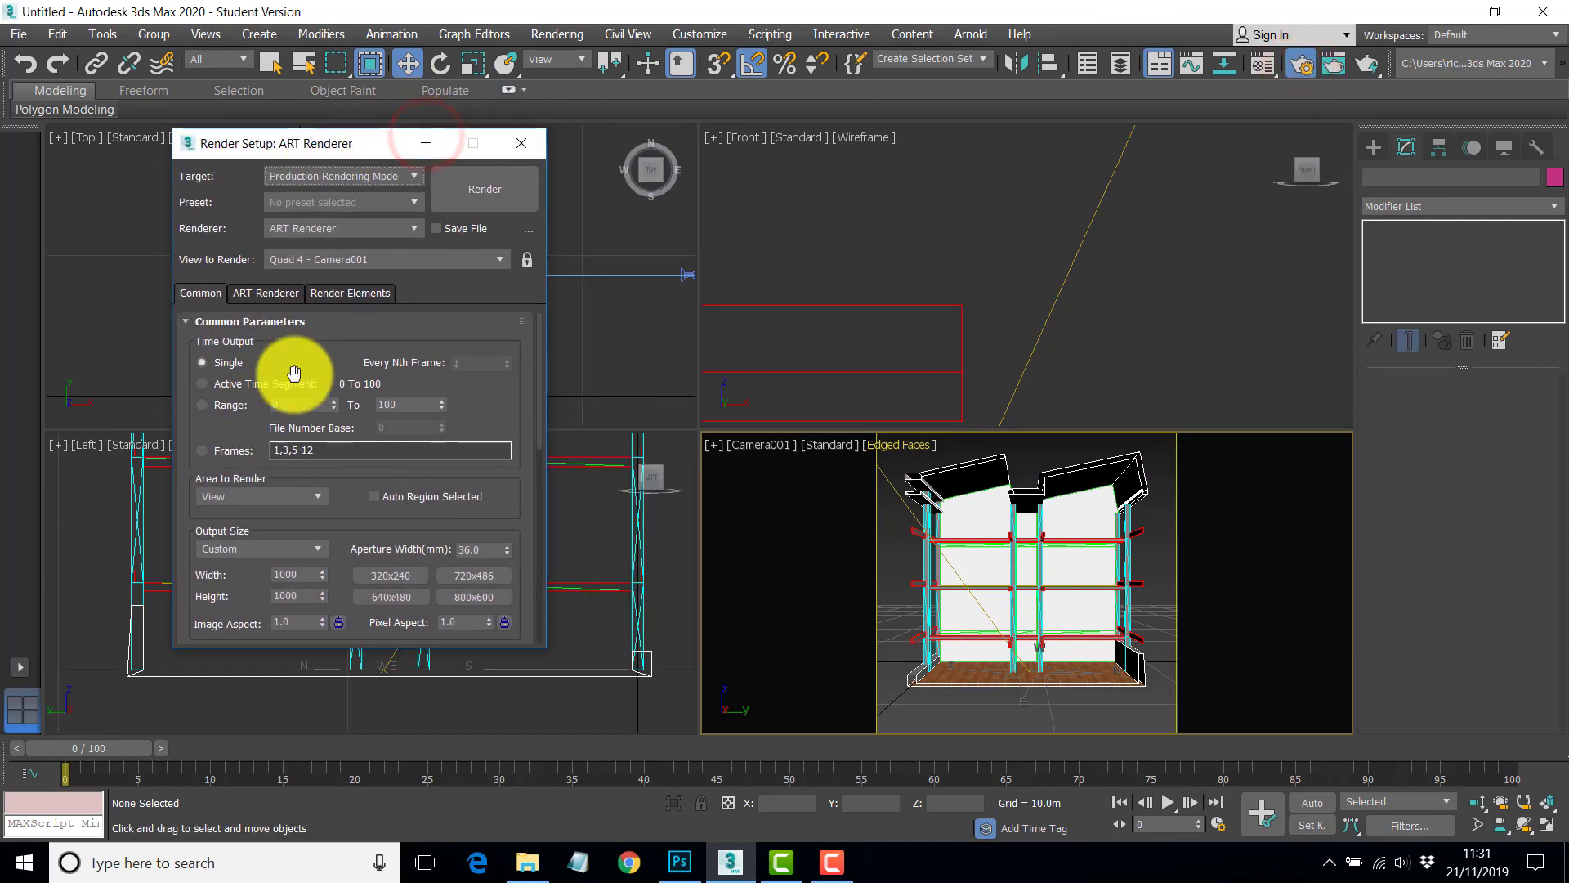
{"action": "left_click_drag", "start_coordinate": [347, 518], "coordinate": [345, 457]}
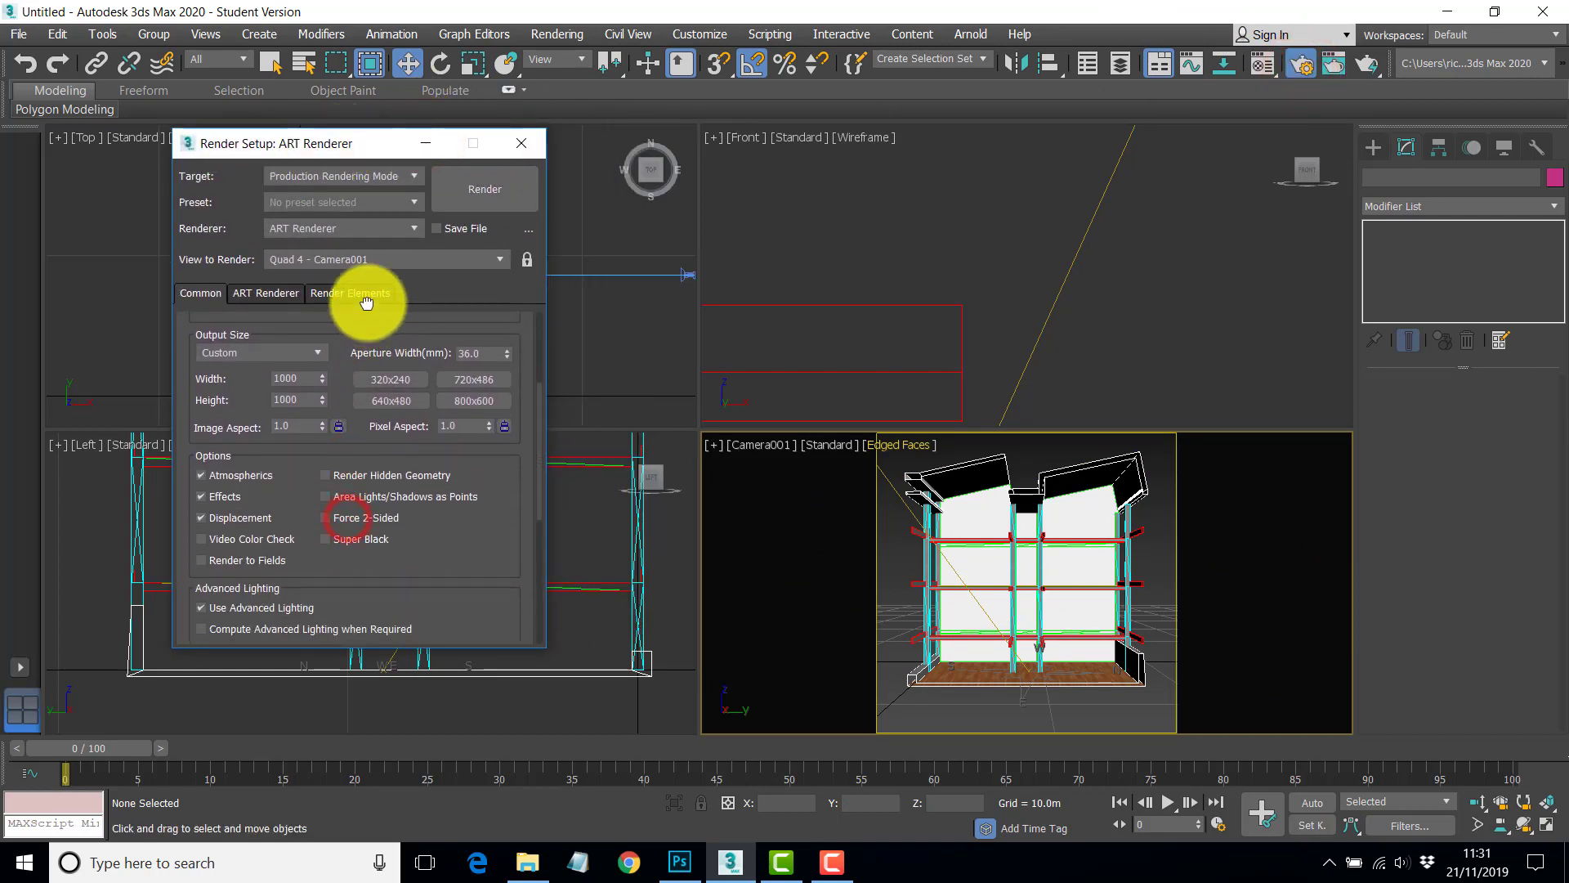
{"action": "left_click_drag", "start_coordinate": [367, 293], "coordinate": [385, 192]}
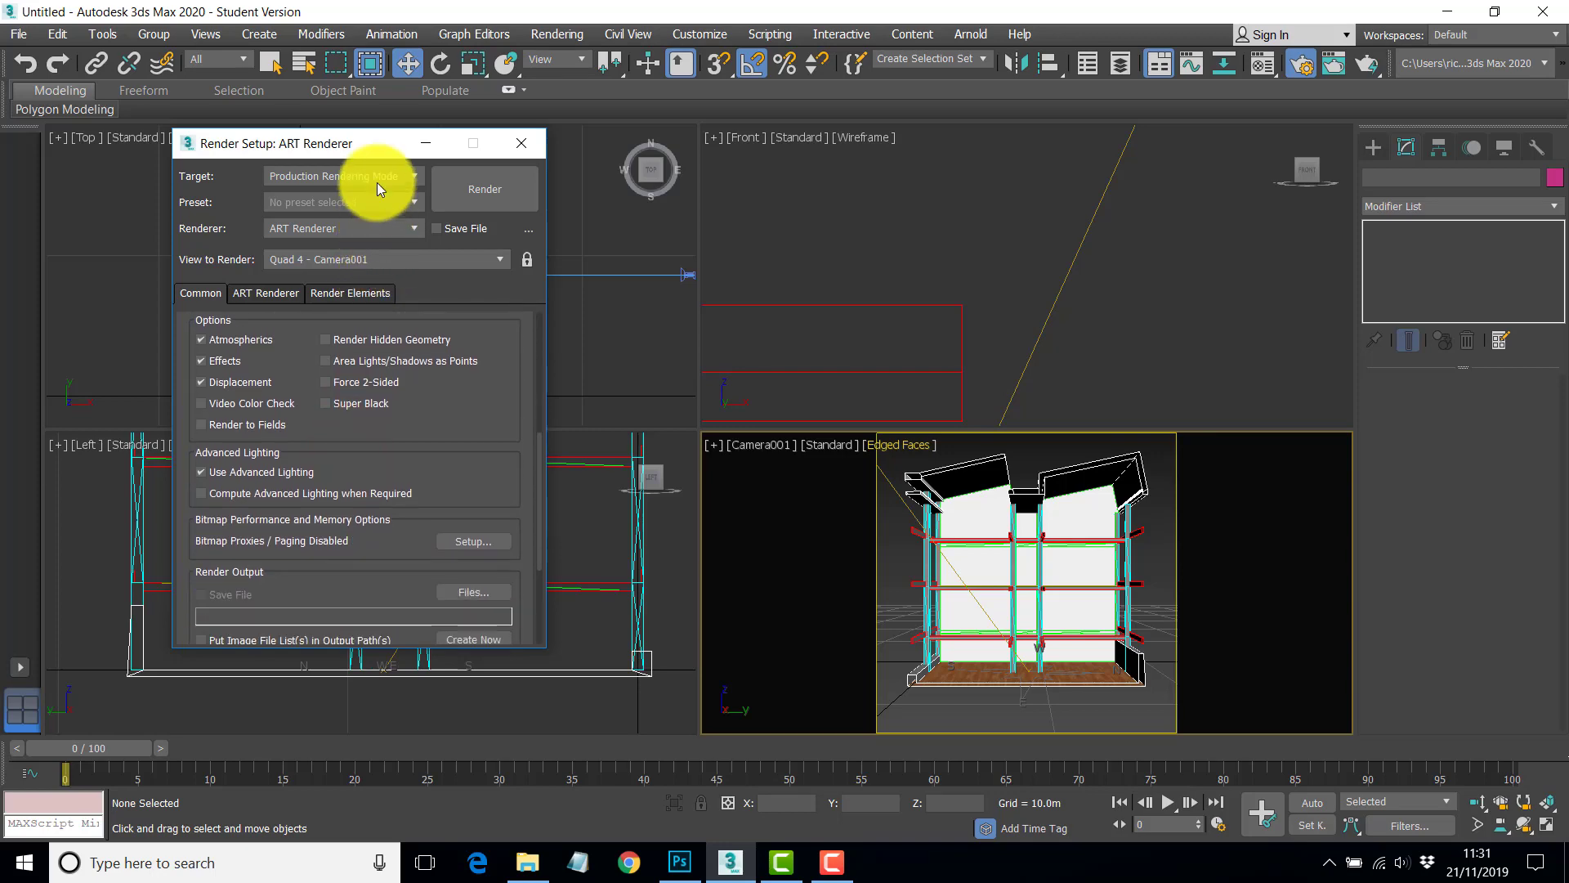
Set up a render output file in TIF format named SUMMER_SOLSTICE_10.30_AM.
{"action": "left_click", "coordinate": [482, 591]}
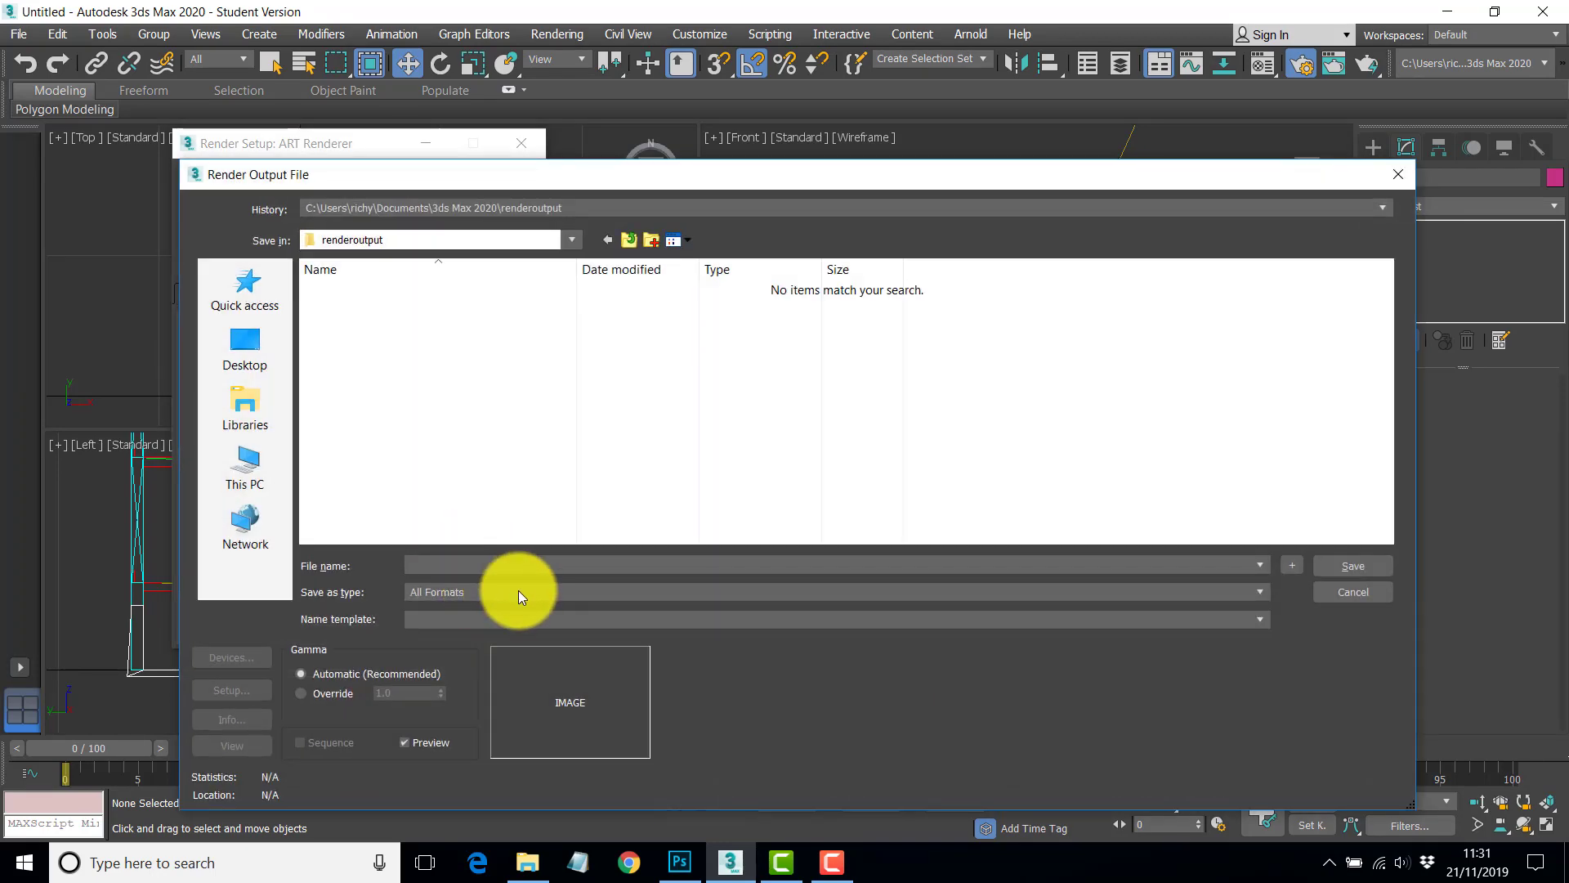
{"action": "left_click", "coordinate": [518, 591]}
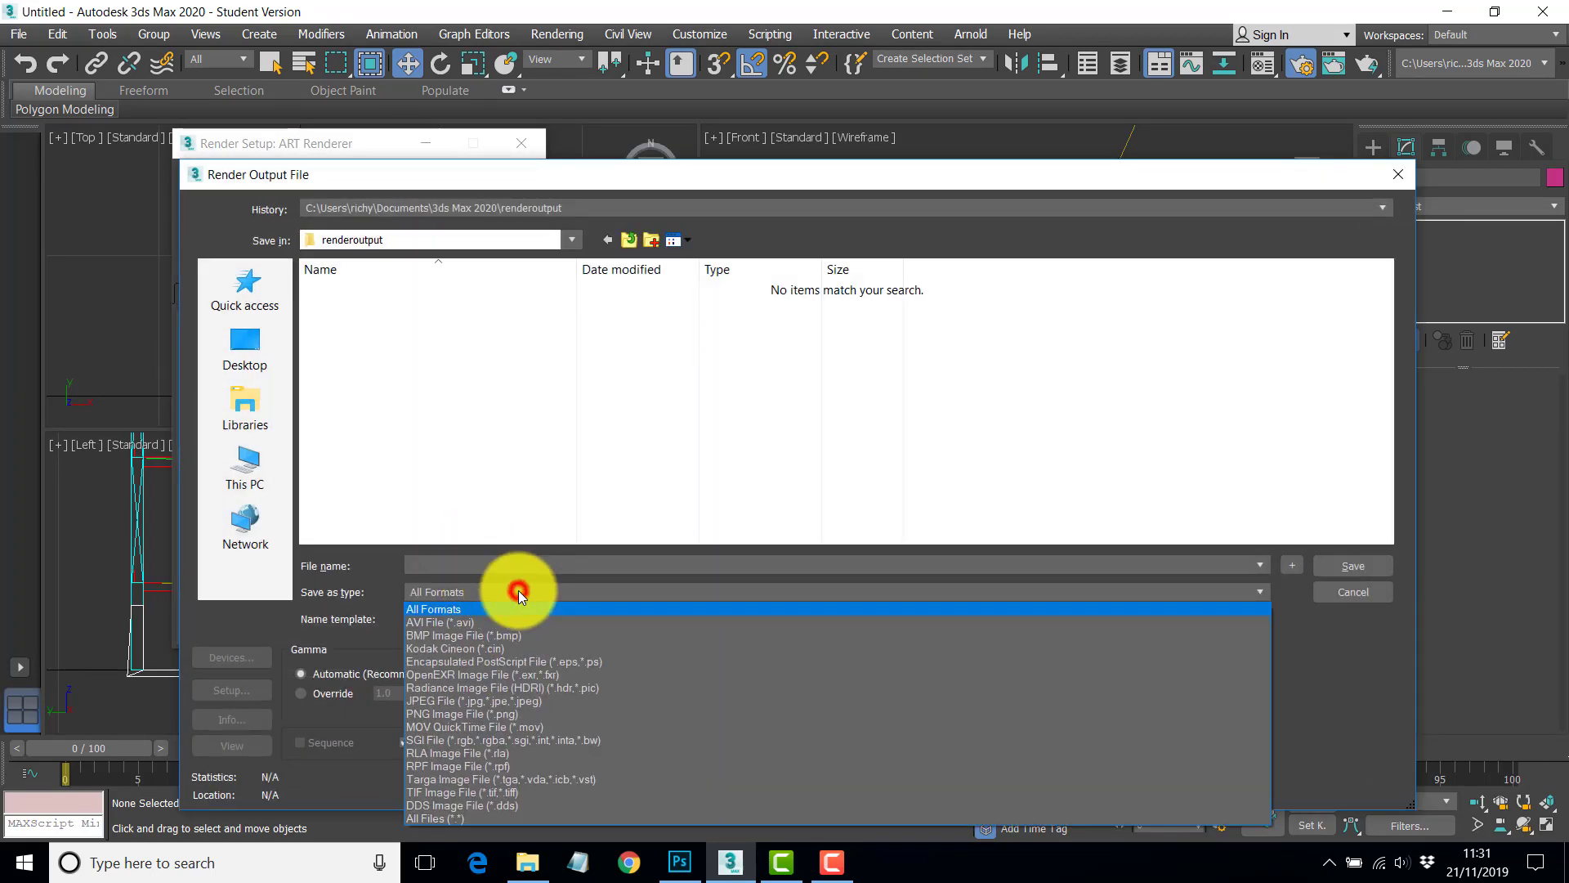
{"action": "left_click", "coordinate": [424, 791]}
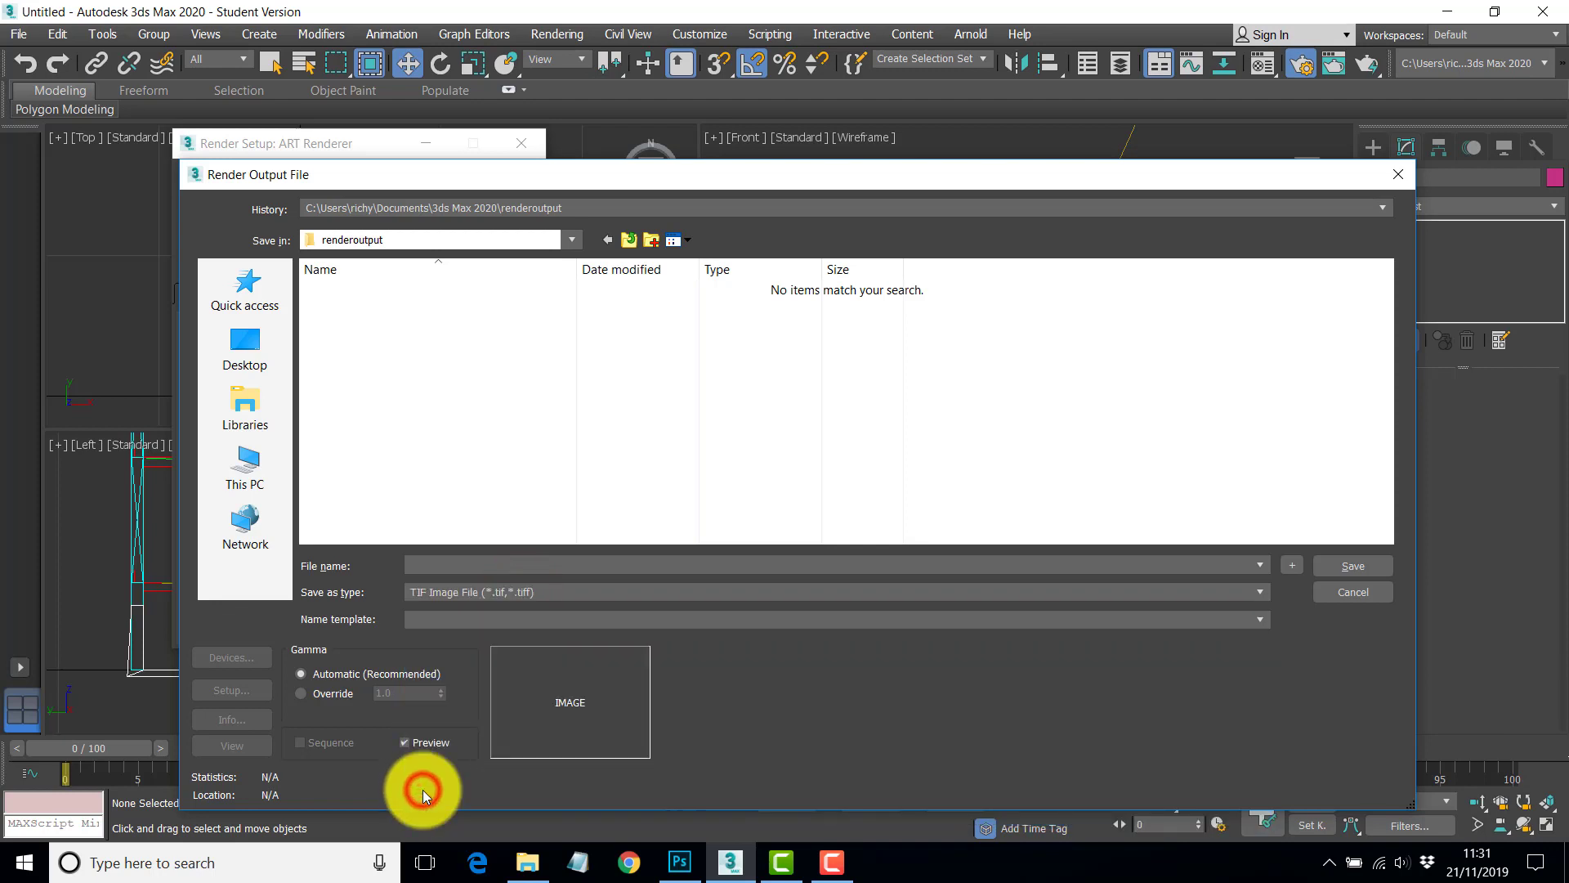
{"action": "left_click", "coordinate": [429, 566]}
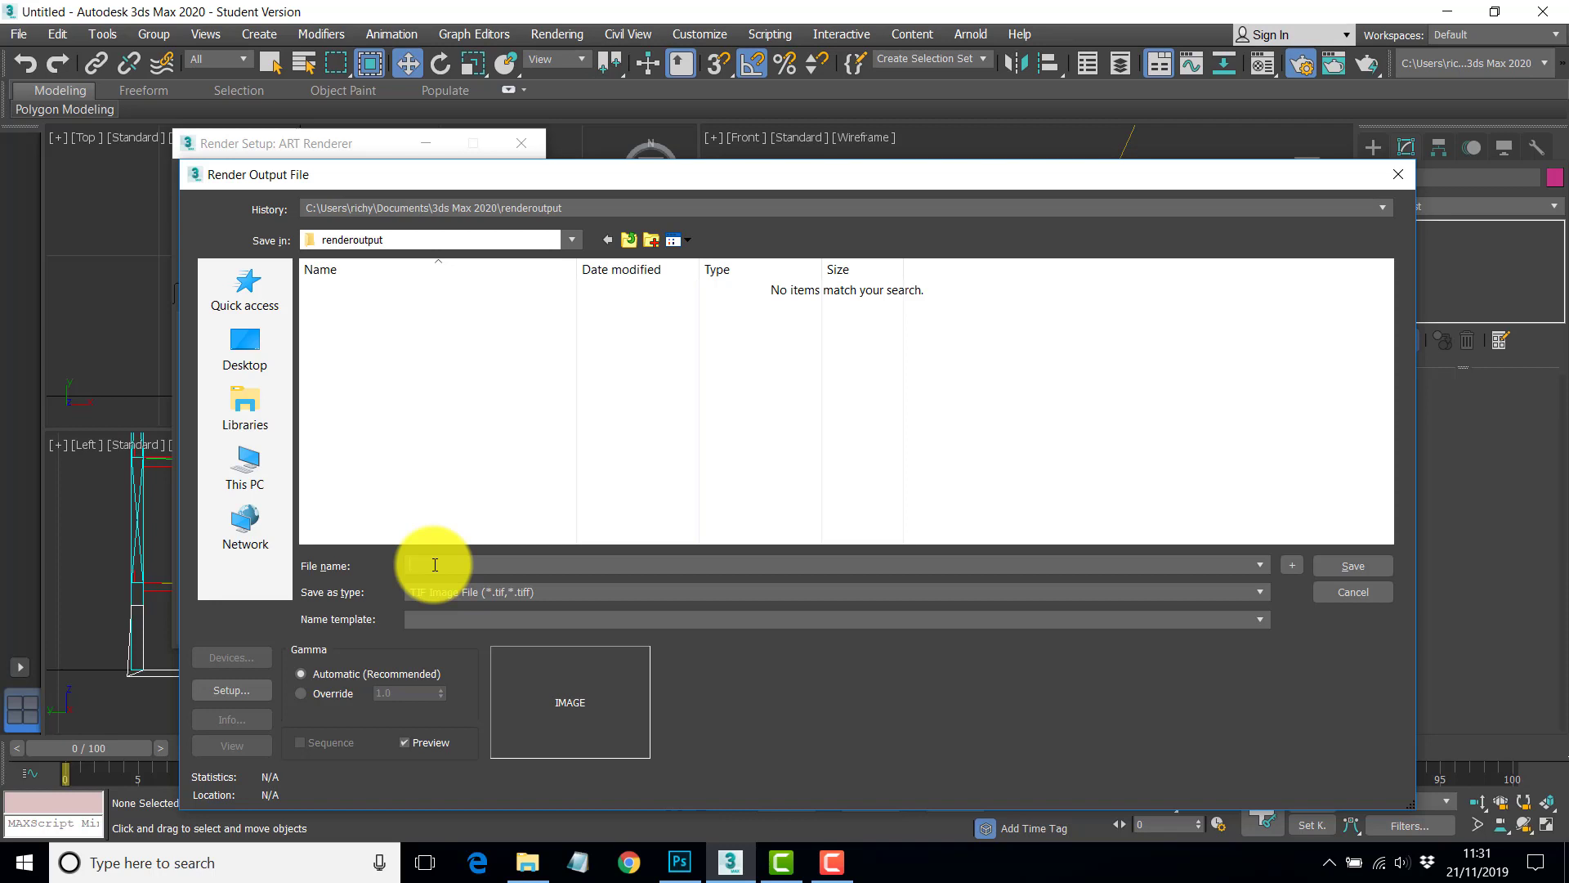
{"action": "type", "text": "SUMMER_SOLSTICE_10.30_AM"}
{"action": "left_click", "coordinate": [577, 594]}
{"action": "left_click", "coordinate": [576, 593]}
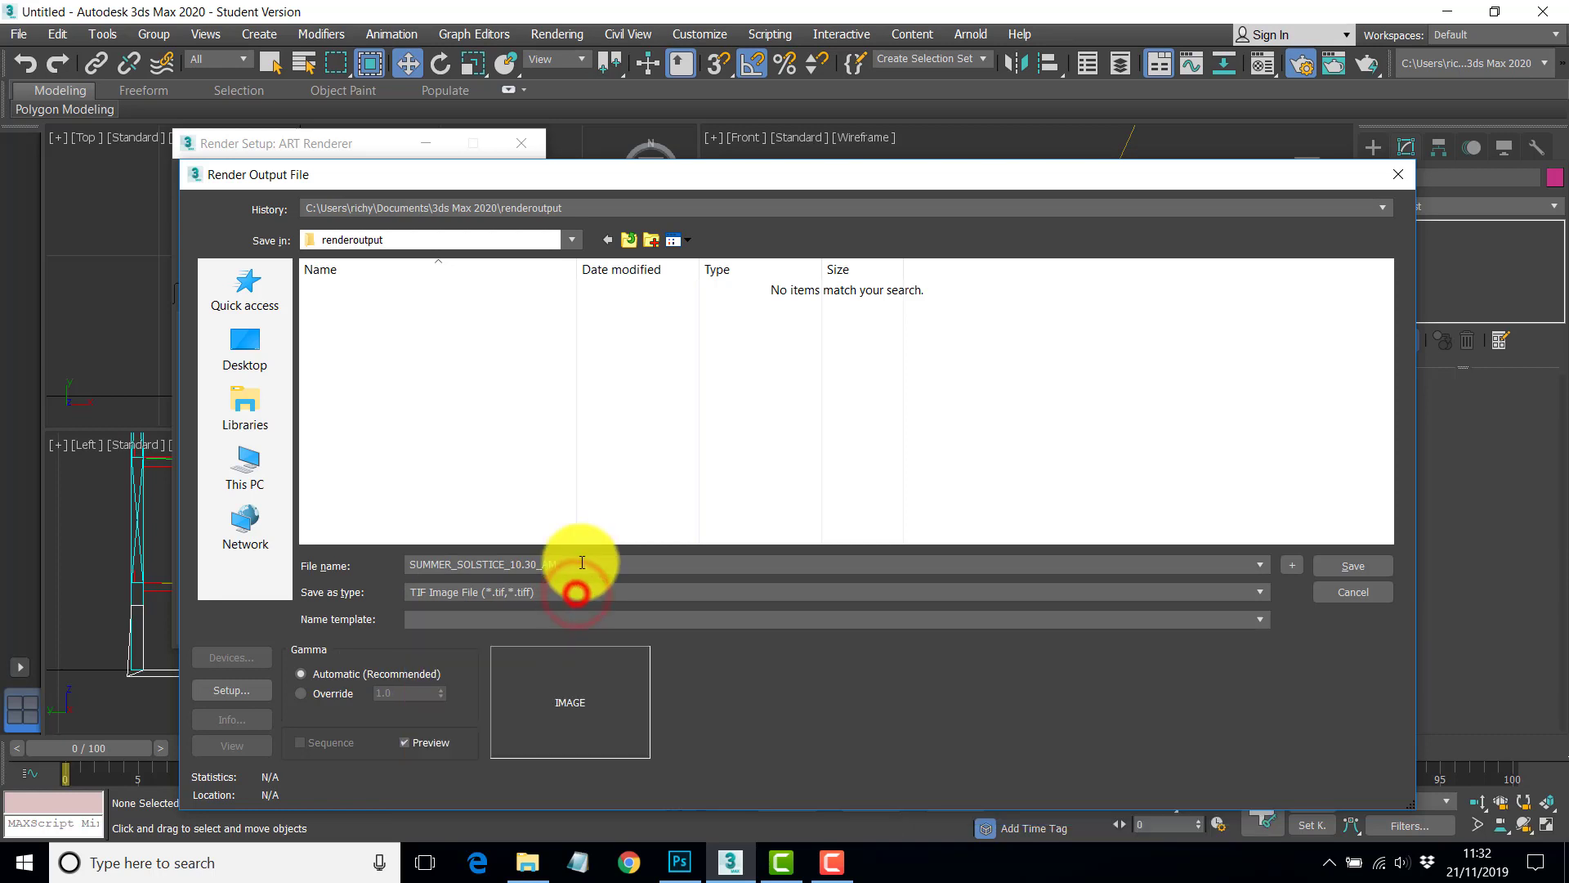
Enable Store Alpha Channel in the TIF options, then dismiss the render output file without saving it.
{"action": "left_click", "coordinate": [218, 690]}
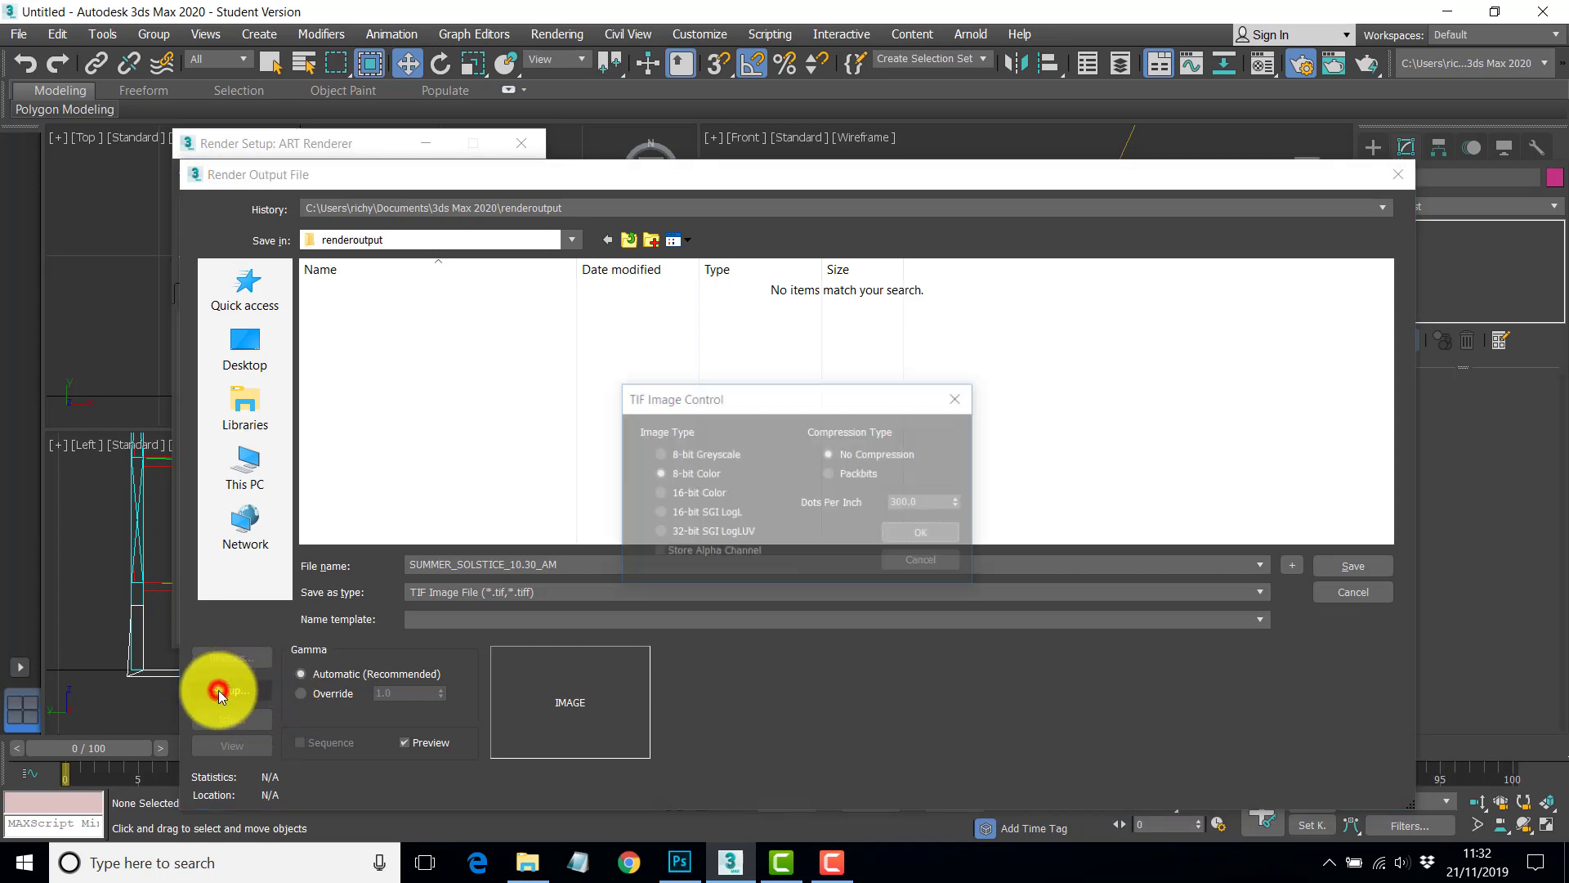
{"action": "left_click", "coordinate": [659, 551]}
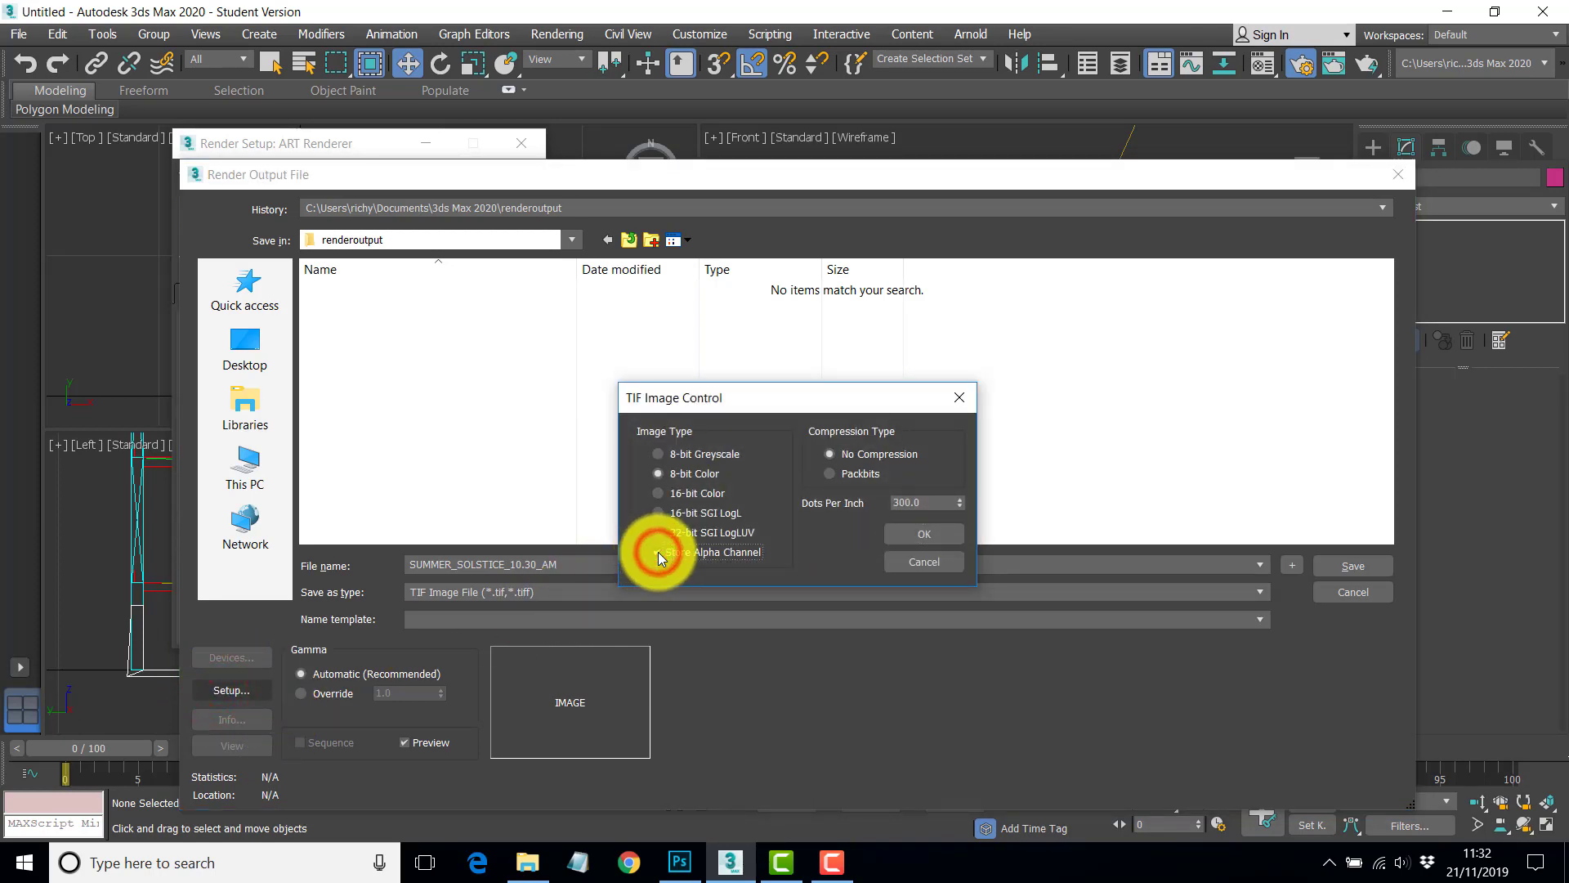
{"action": "left_click", "coordinate": [930, 534]}
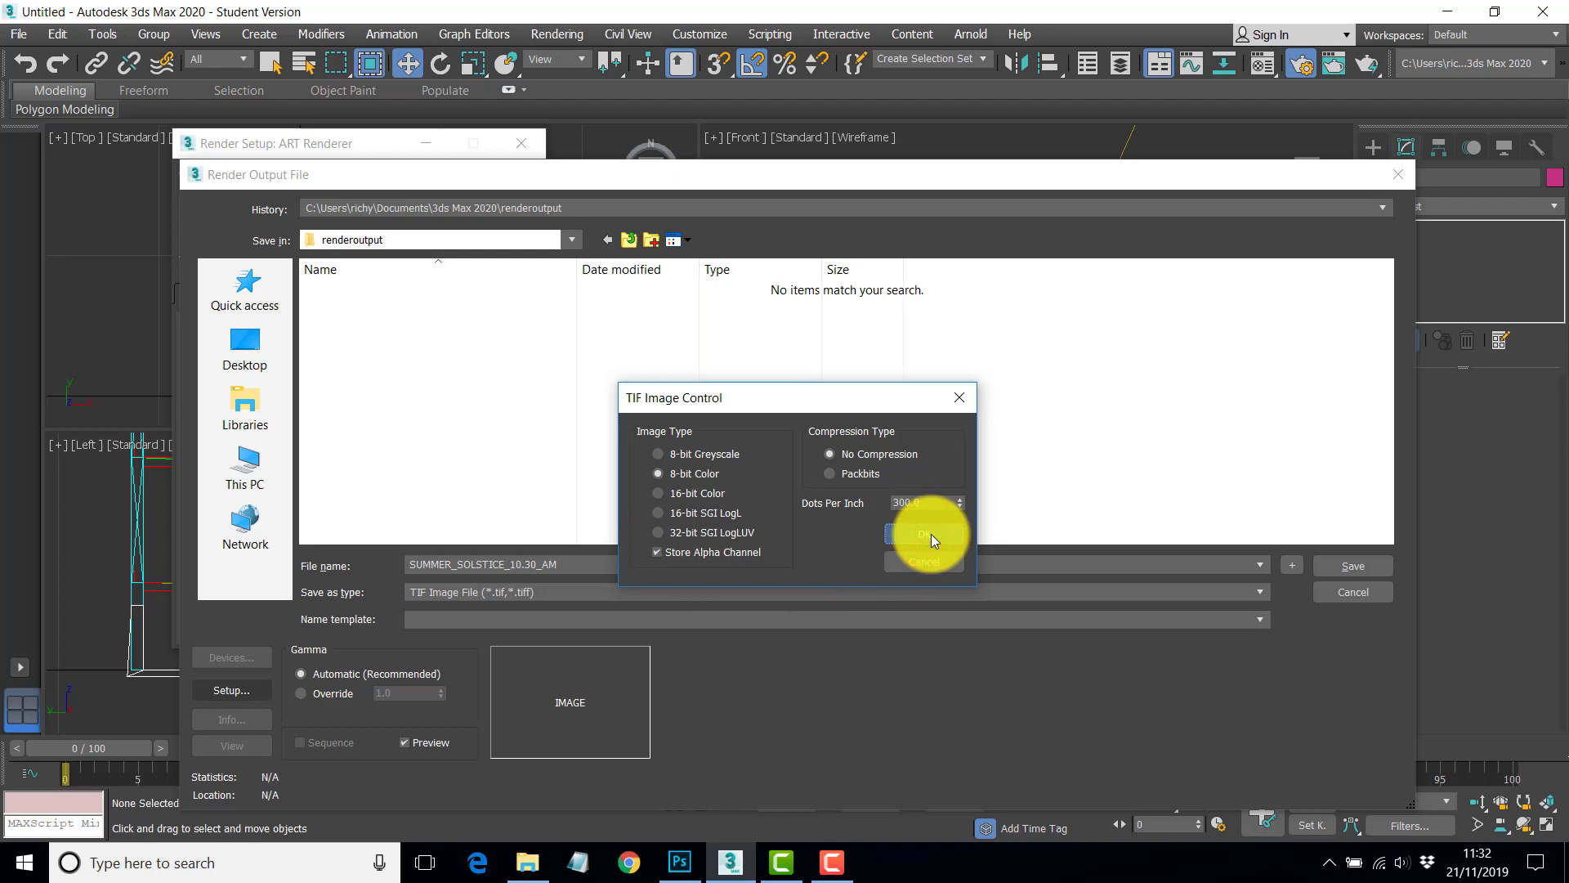
{"action": "left_click_drag", "start_coordinate": [832, 182], "coordinate": [769, 92]}
{"action": "left_click", "coordinate": [1333, 88]}
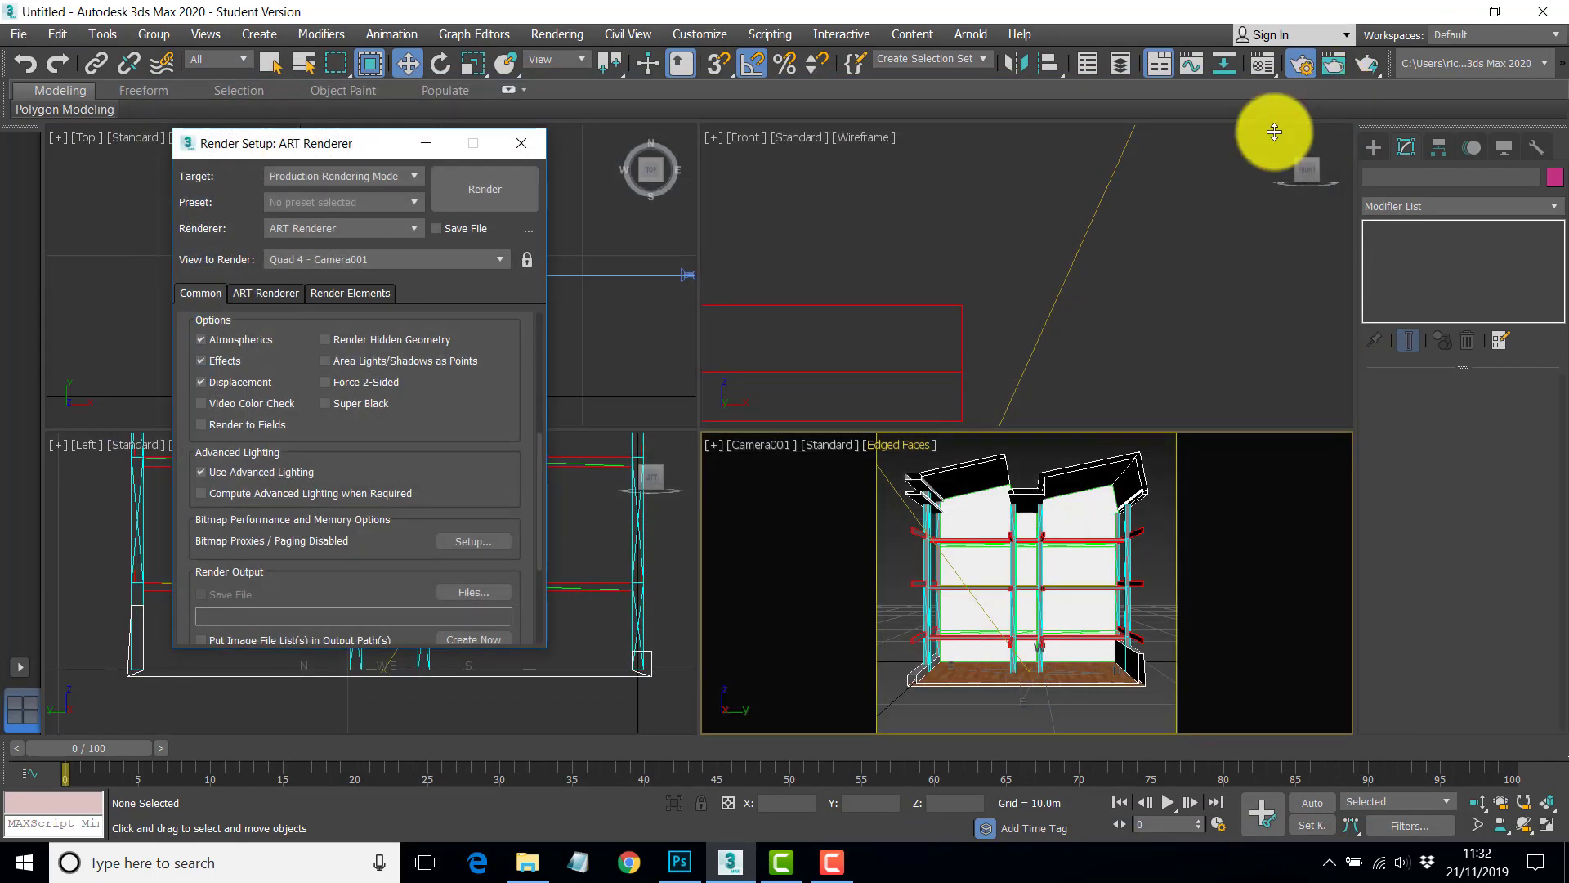
Render the Camera001 view with the ART Renderer at Draft quality, 20.0 dB.
{"action": "left_click", "coordinate": [790, 553]}
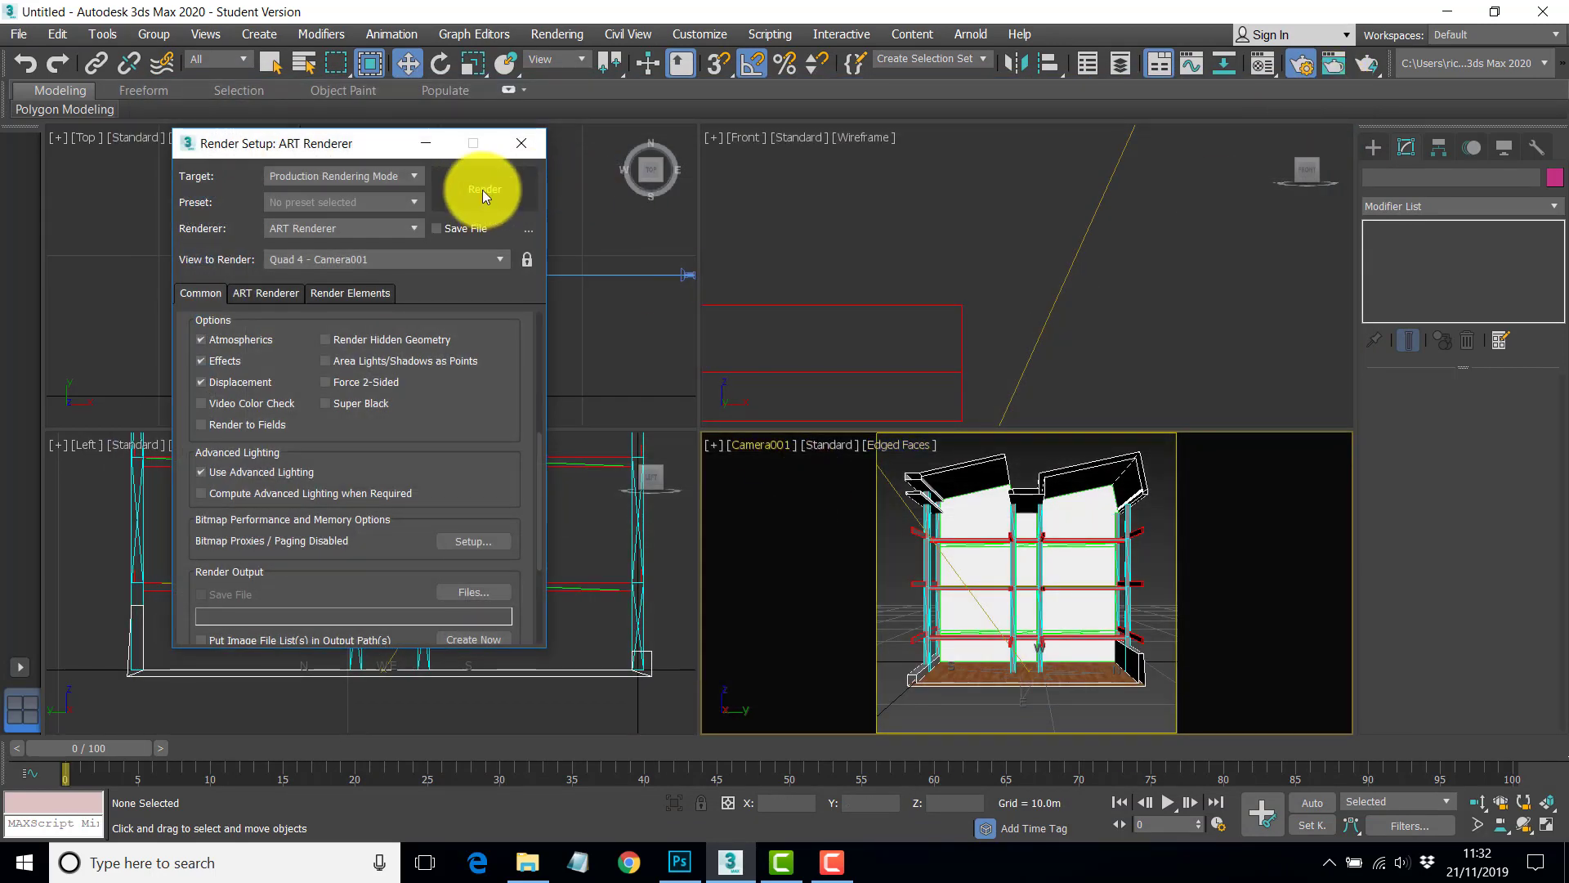
{"action": "left_click", "coordinate": [257, 293]}
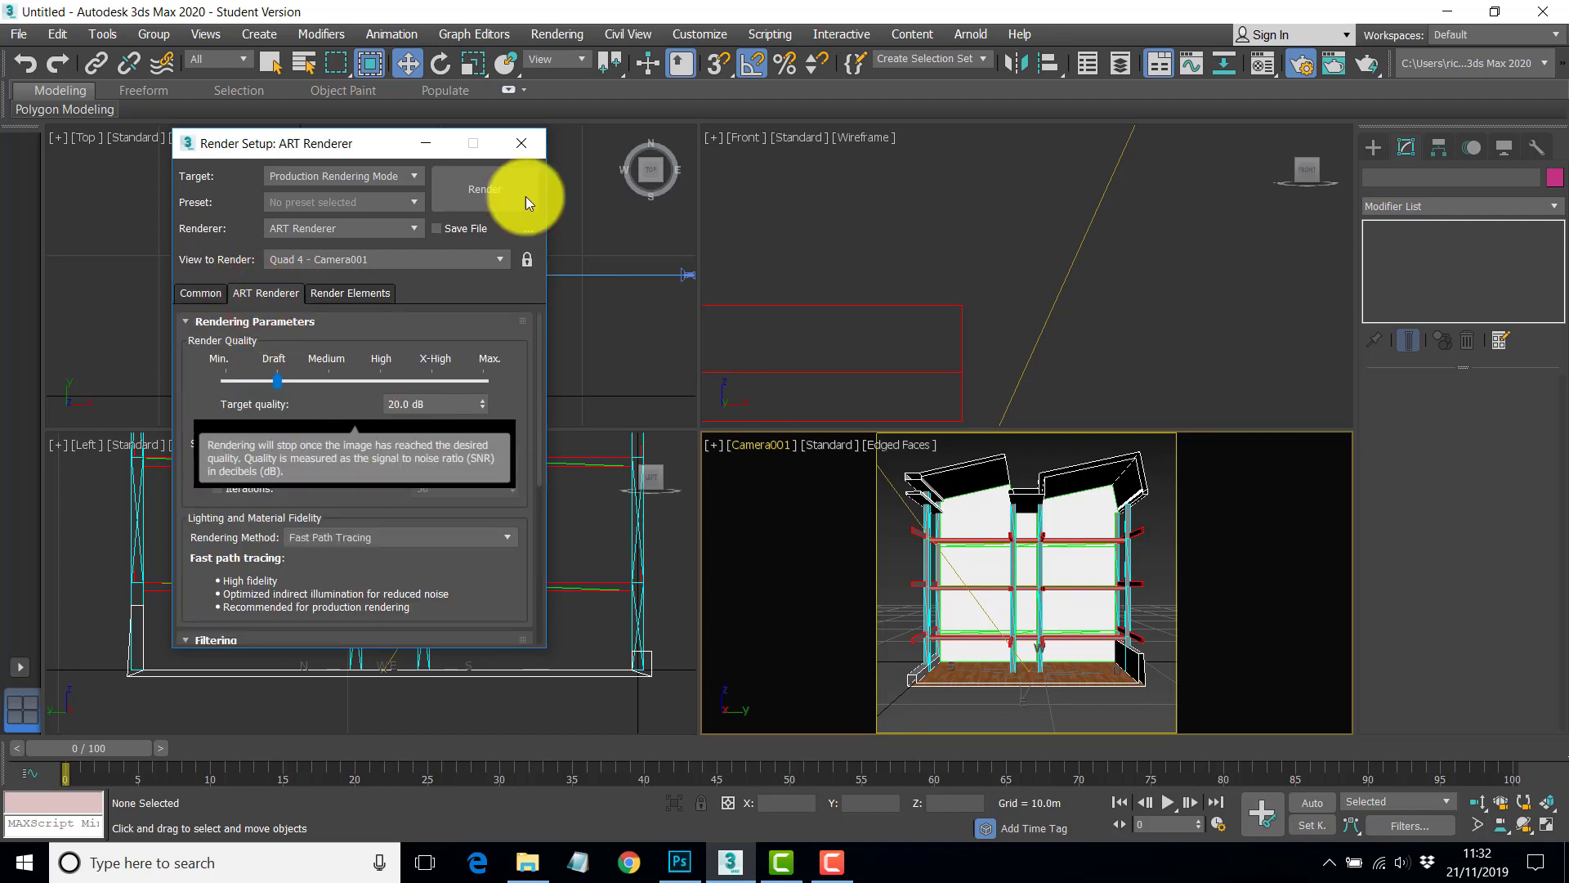
{"action": "left_click", "coordinate": [485, 189]}
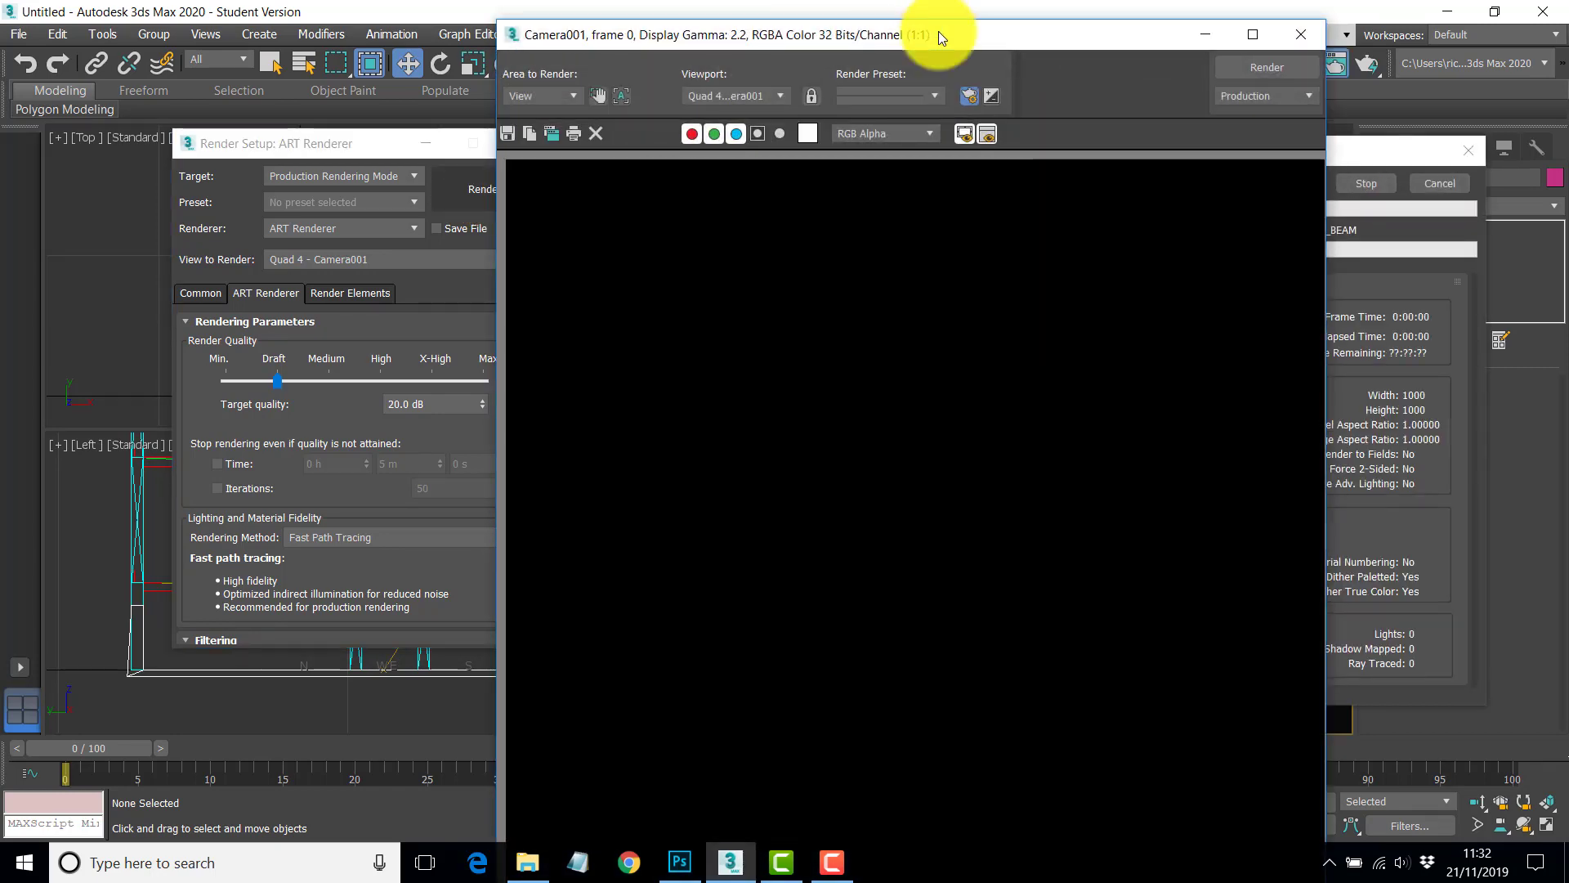
{"action": "left_click_drag", "start_coordinate": [910, 33], "coordinate": [601, 23]}
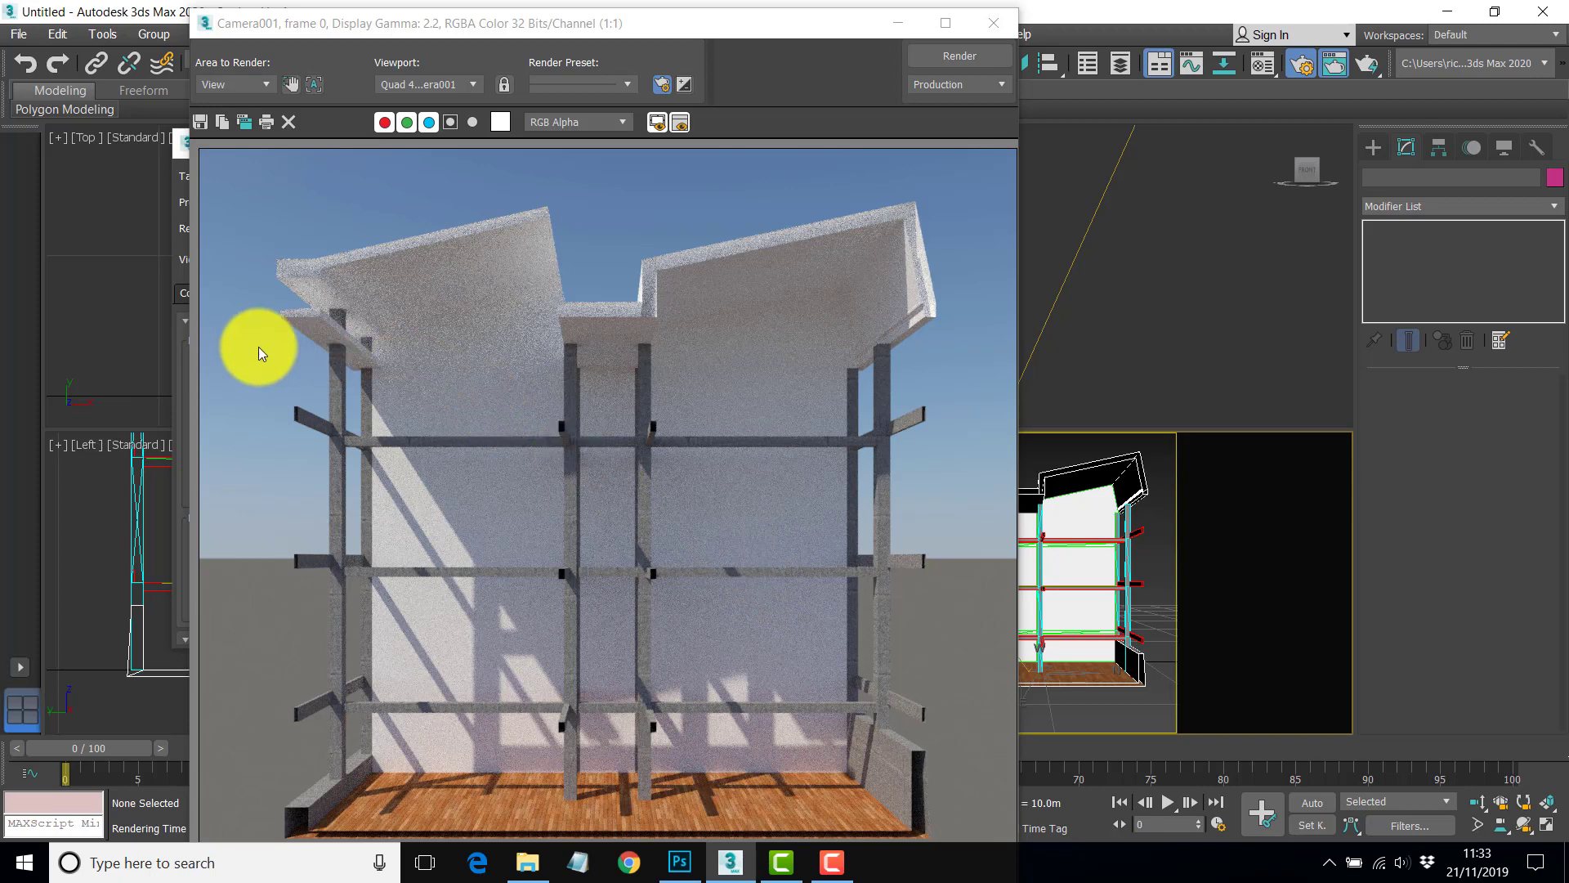
Clone the rendered frame, set the clone aside, and close the original frame and the render settings.
{"action": "left_click", "coordinate": [1002, 30]}
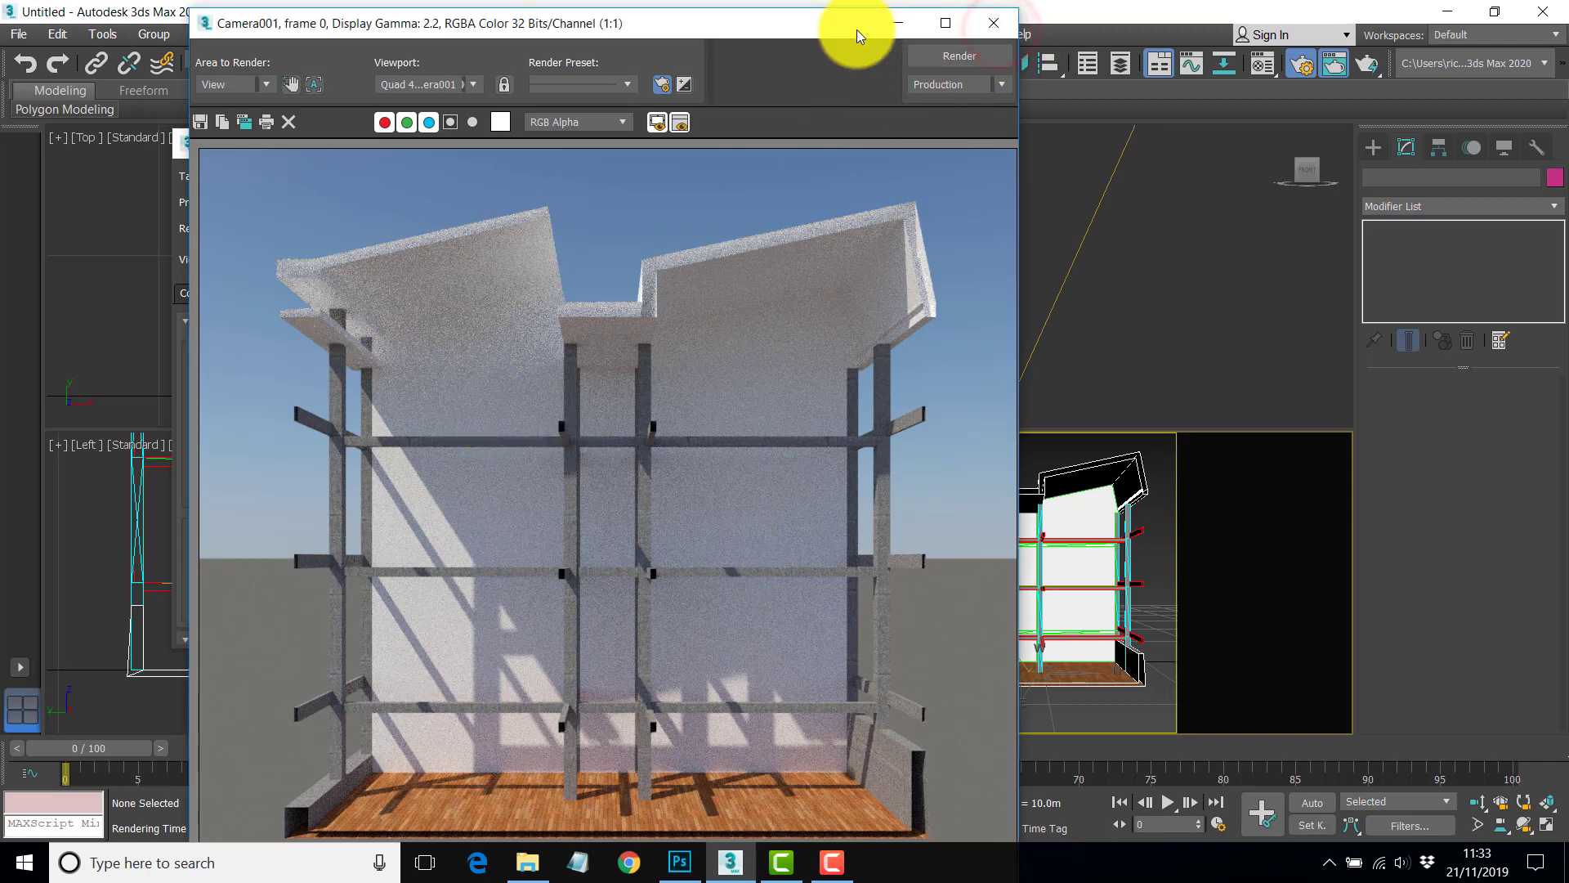
{"action": "left_click_drag", "start_coordinate": [790, 26], "coordinate": [680, 25]}
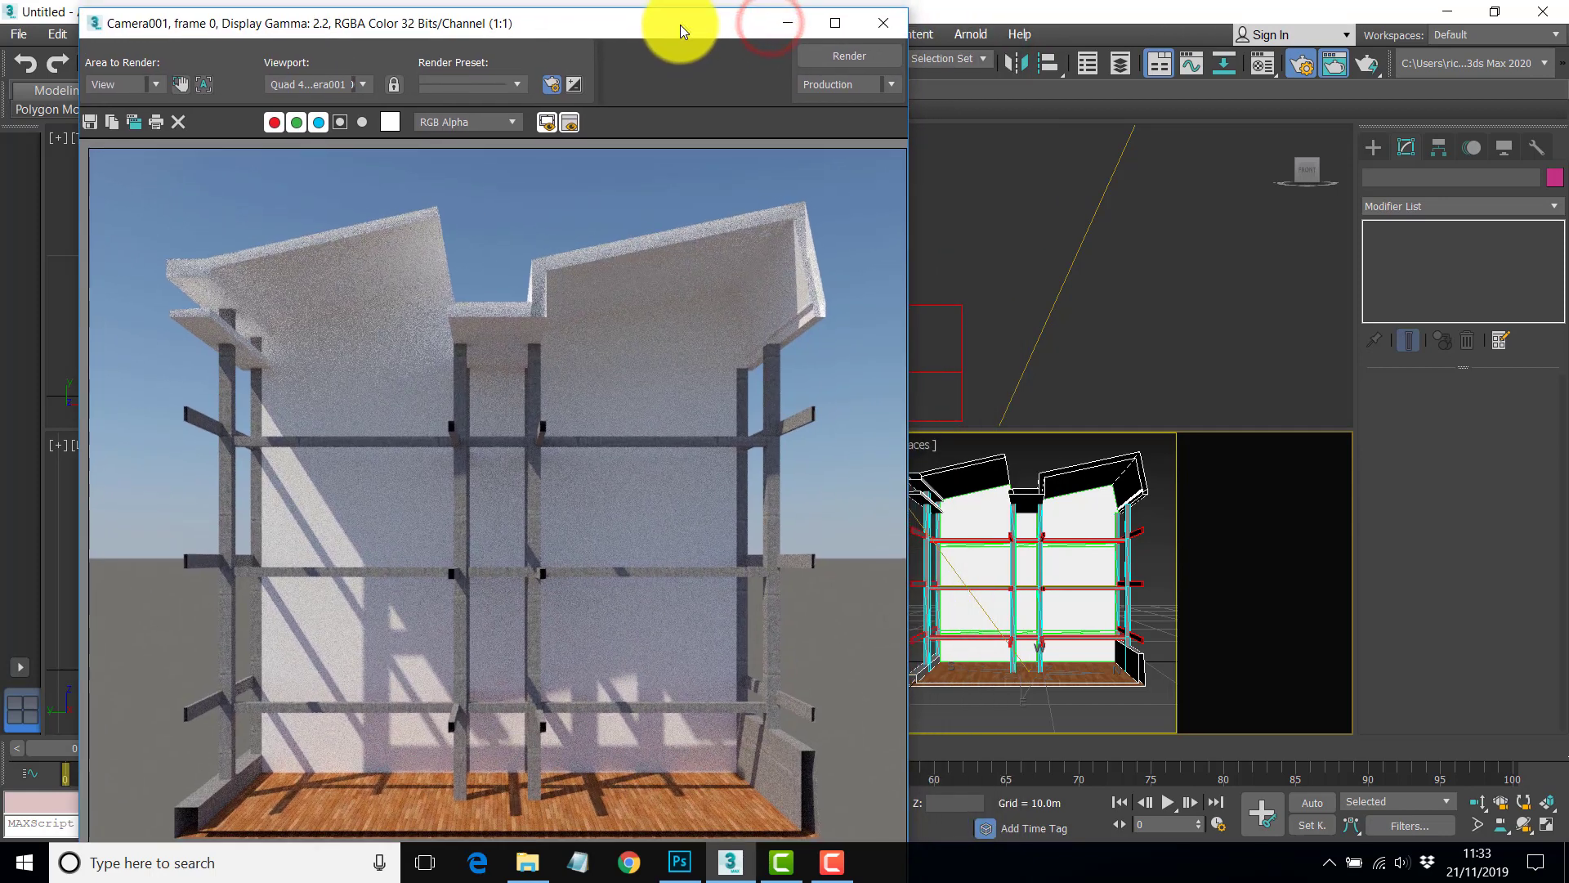
{"action": "left_click", "coordinate": [136, 121]}
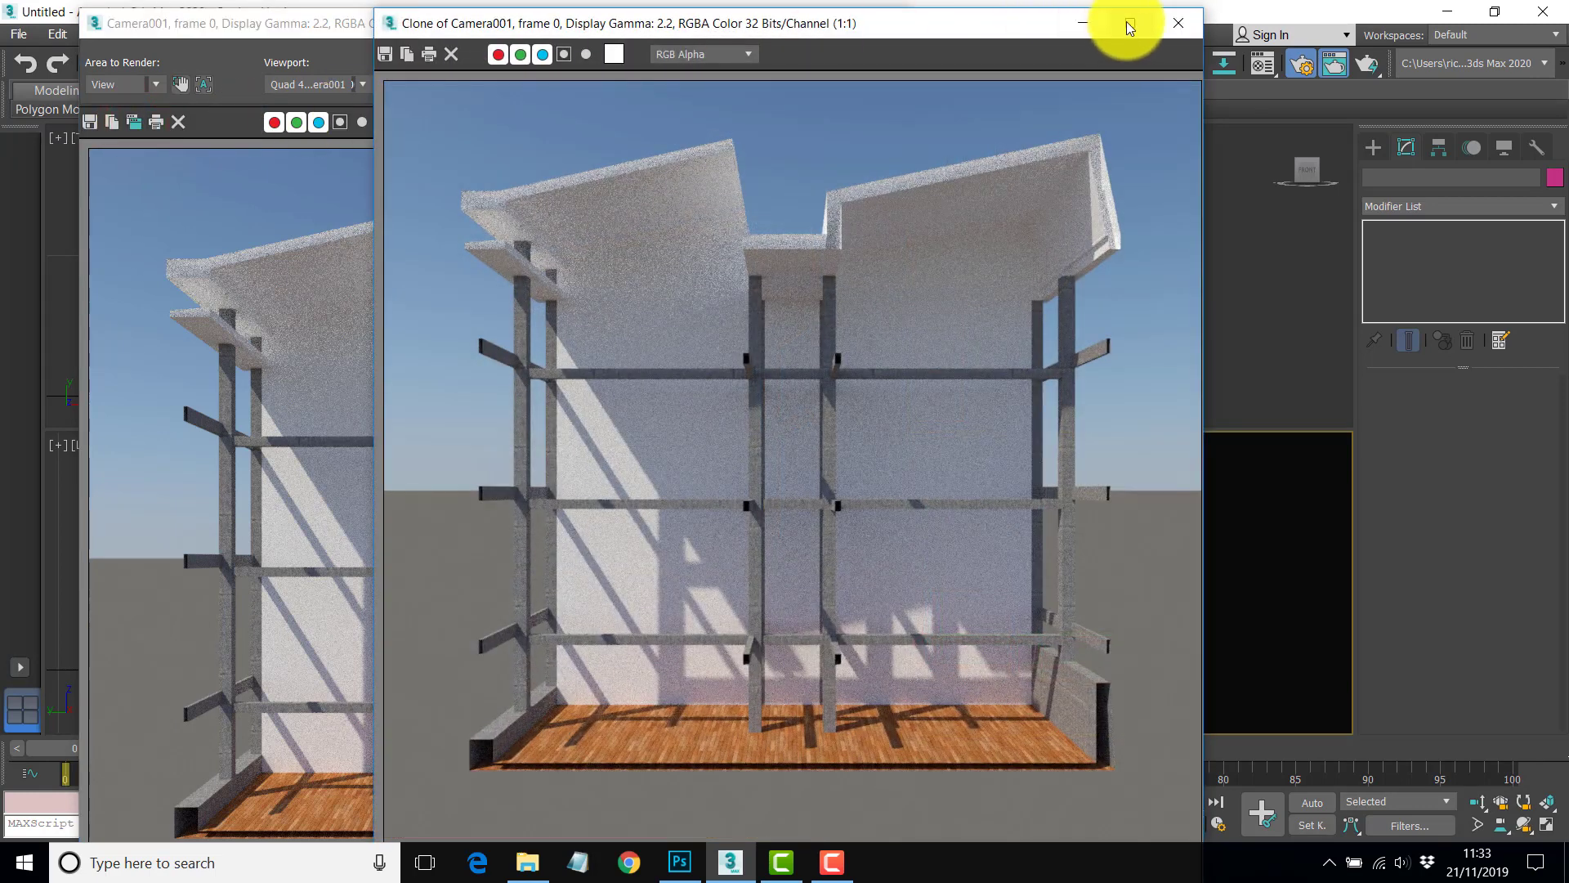
{"action": "mouse_move", "coordinate": [1012, 18]}
{"action": "left_mouse_down"}
{"action": "mouse_move", "coordinate": [1032, 273]}
{"action": "mouse_move", "coordinate": [1243, 647]}
{"action": "mouse_move", "coordinate": [1350, 716]}
{"action": "mouse_move", "coordinate": [1029, 750]}
{"action": "mouse_move", "coordinate": [671, 731]}
{"action": "mouse_move", "coordinate": [690, 708]}
{"action": "mouse_move", "coordinate": [673, 706]}
{"action": "left_mouse_up"}
{"action": "left_click", "coordinate": [883, 23]}
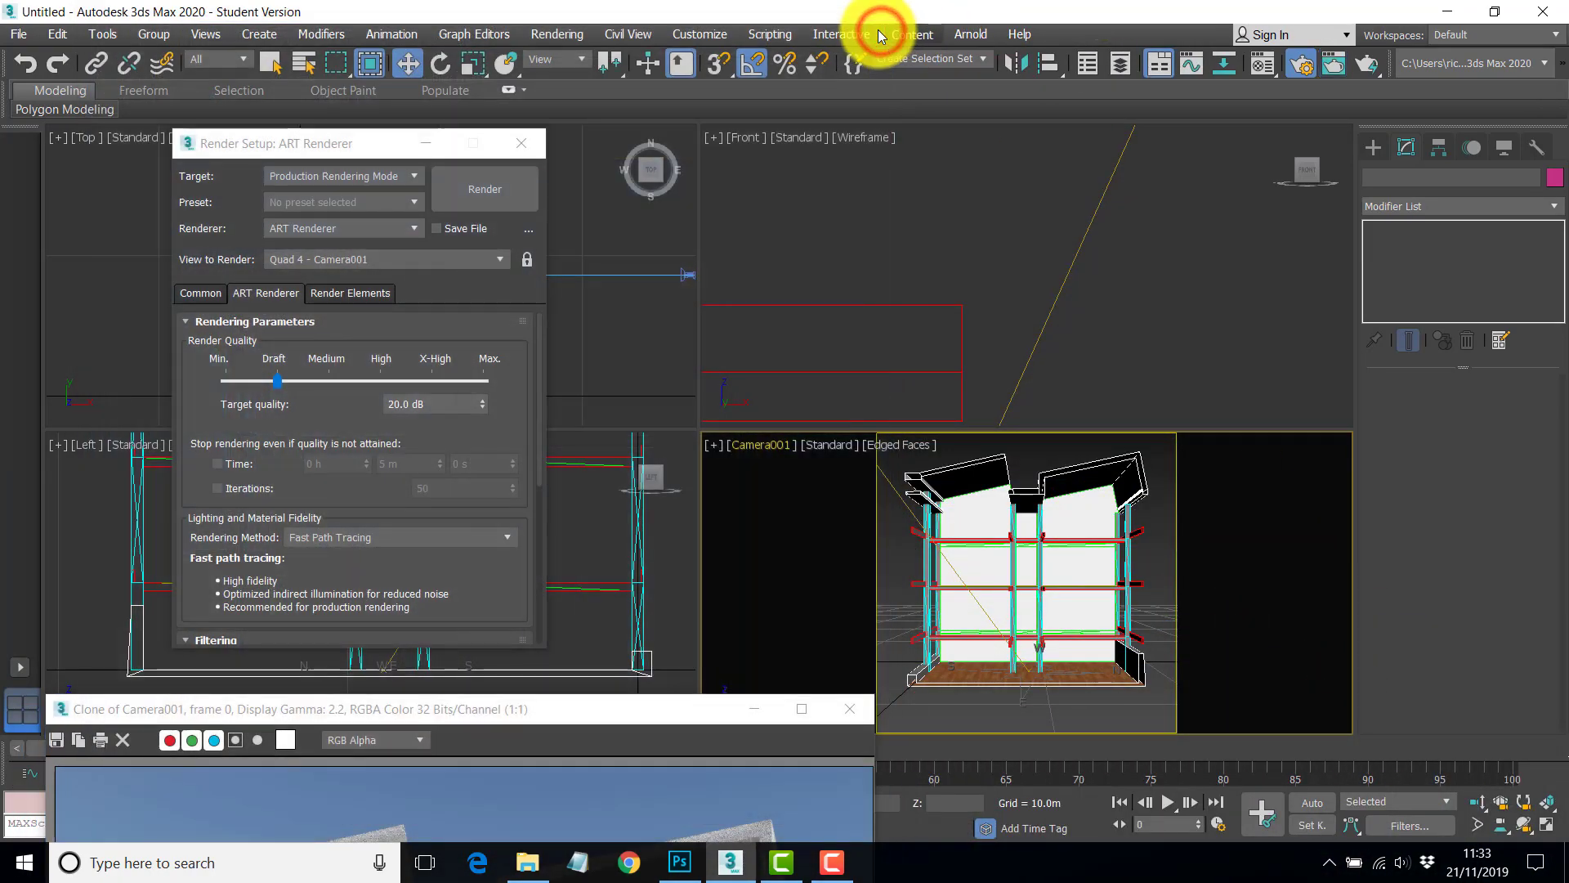
{"action": "left_click", "coordinate": [517, 145]}
Activate the Top view and select the sliced FAR building group.
{"action": "left_click", "coordinate": [375, 259]}
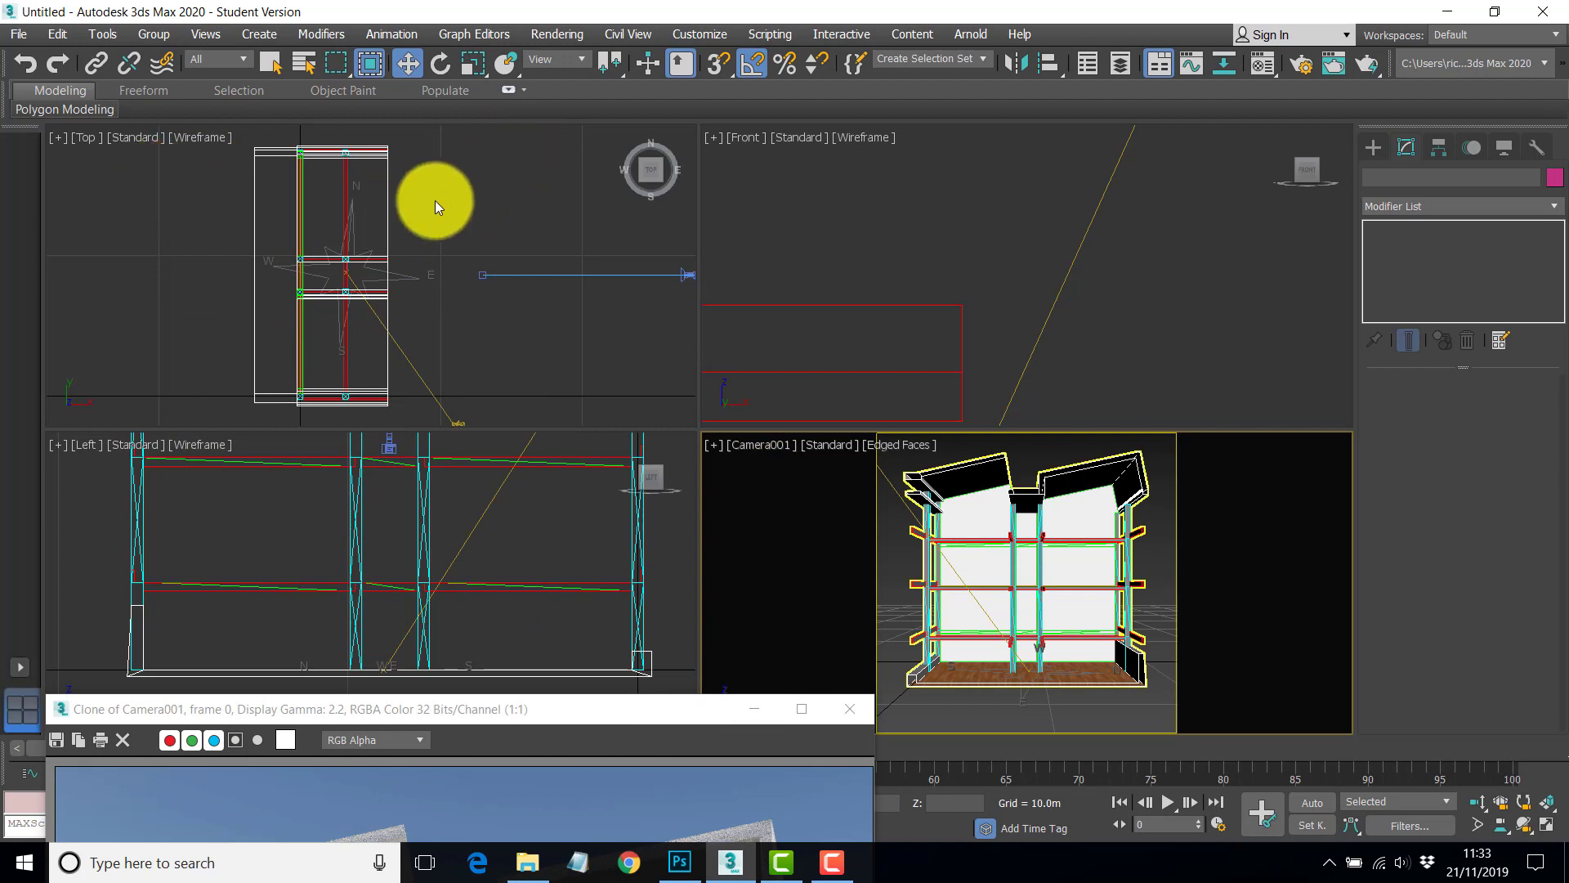
{"action": "right_click", "coordinate": [440, 206]}
{"action": "left_click", "coordinate": [278, 153]}
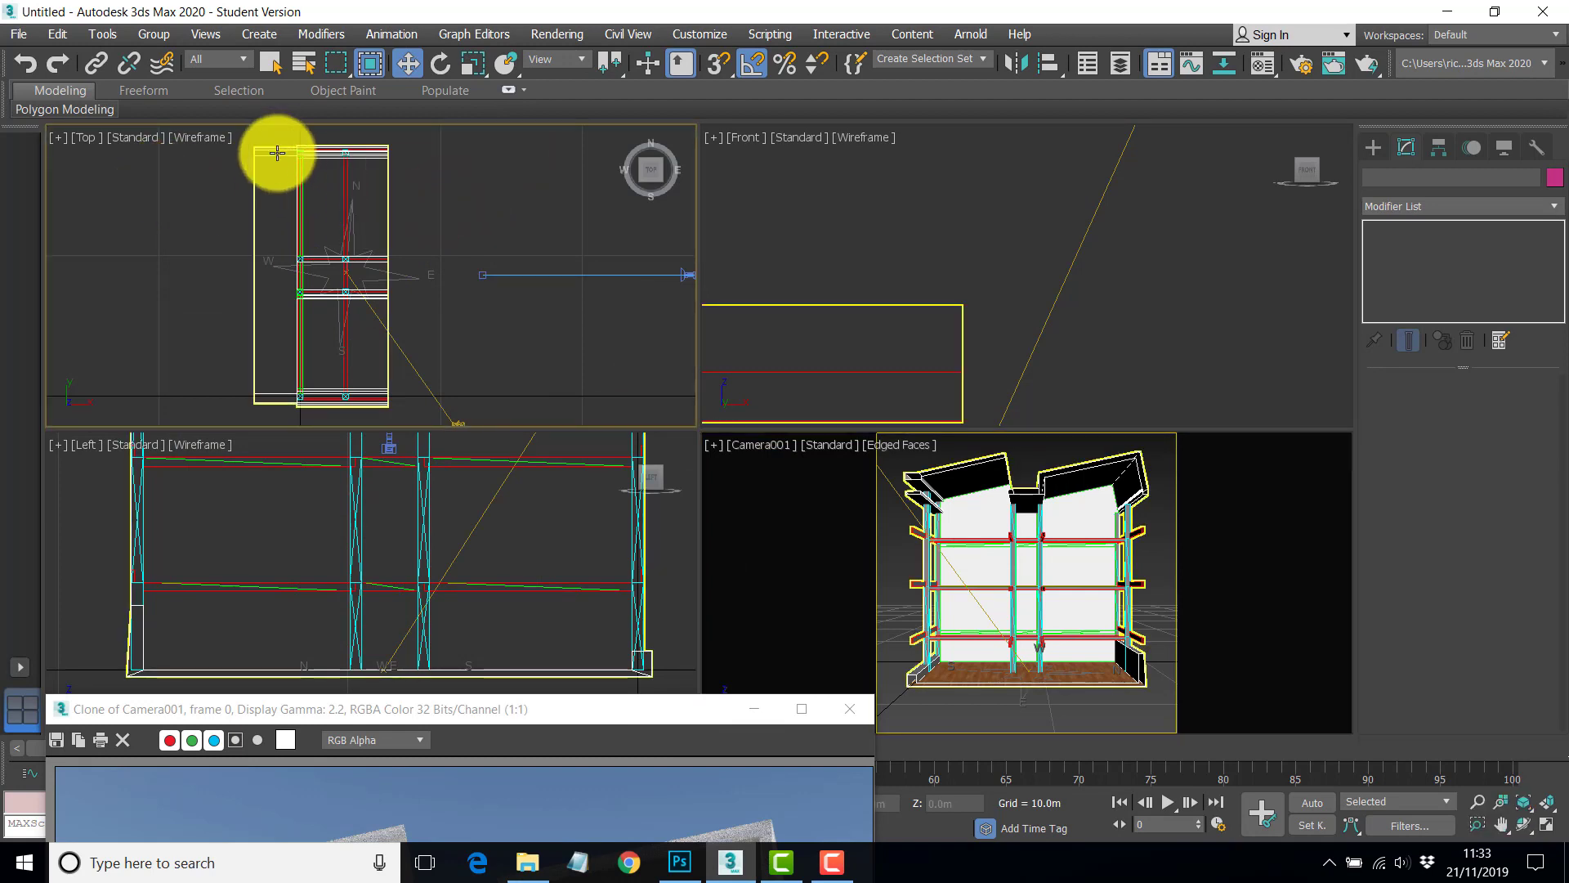
{"action": "left_click", "coordinate": [337, 135]}
{"action": "left_click", "coordinate": [298, 148]}
{"action": "left_click", "coordinate": [292, 144]}
{"action": "left_click", "coordinate": [294, 157]}
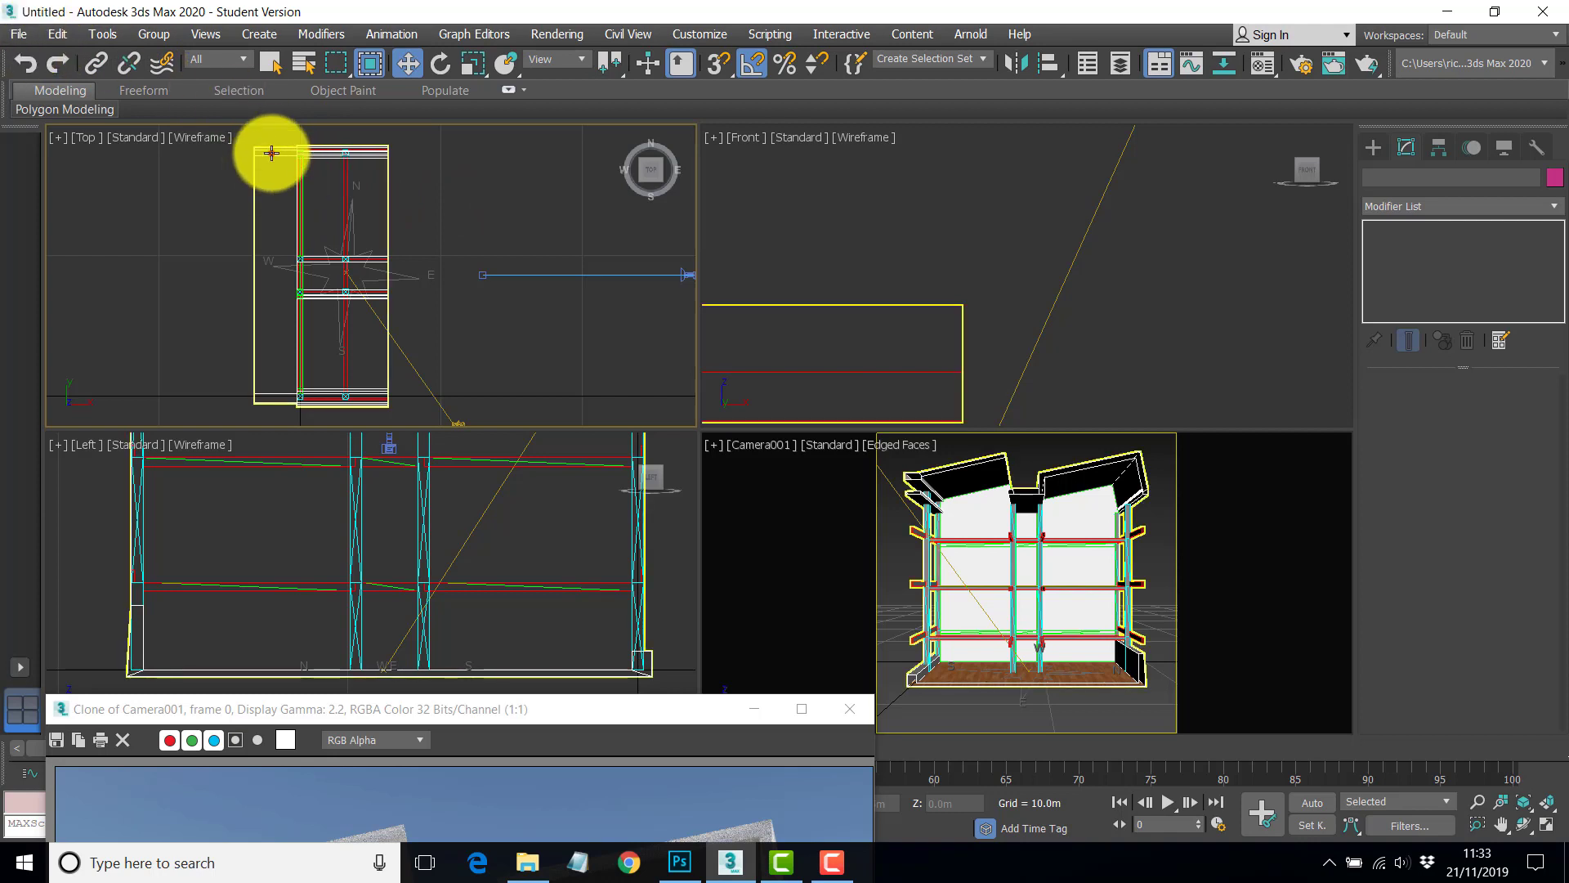
{"action": "left_click", "coordinate": [272, 153]}
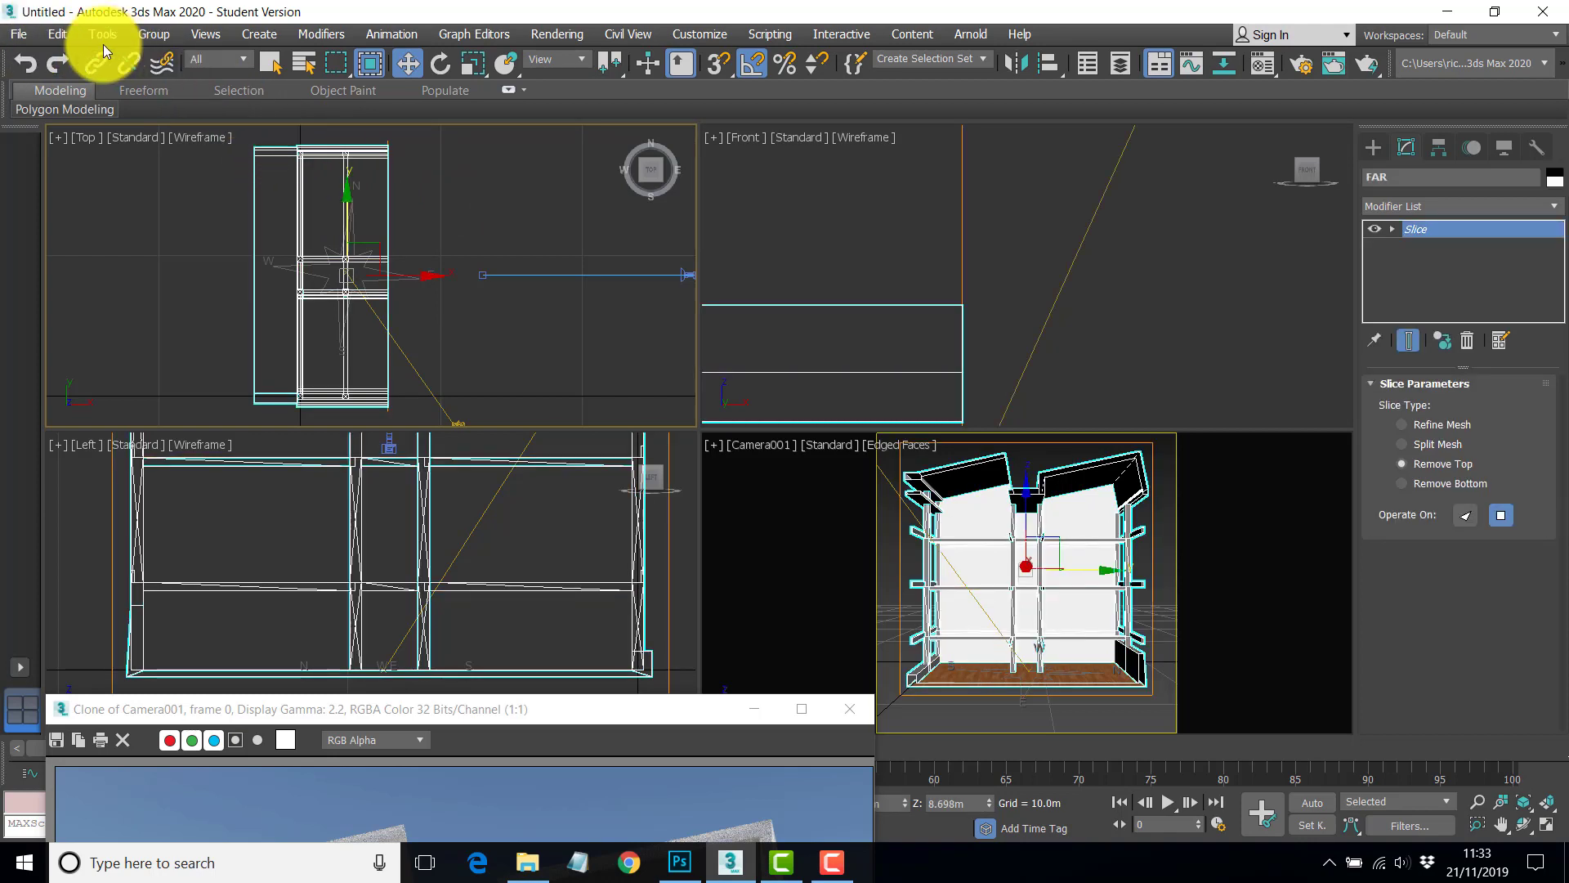
Clone the FAR group in place as a Copy named NEAR and set its slice type to Remove Bottom.
{"action": "left_click", "coordinate": [54, 32]}
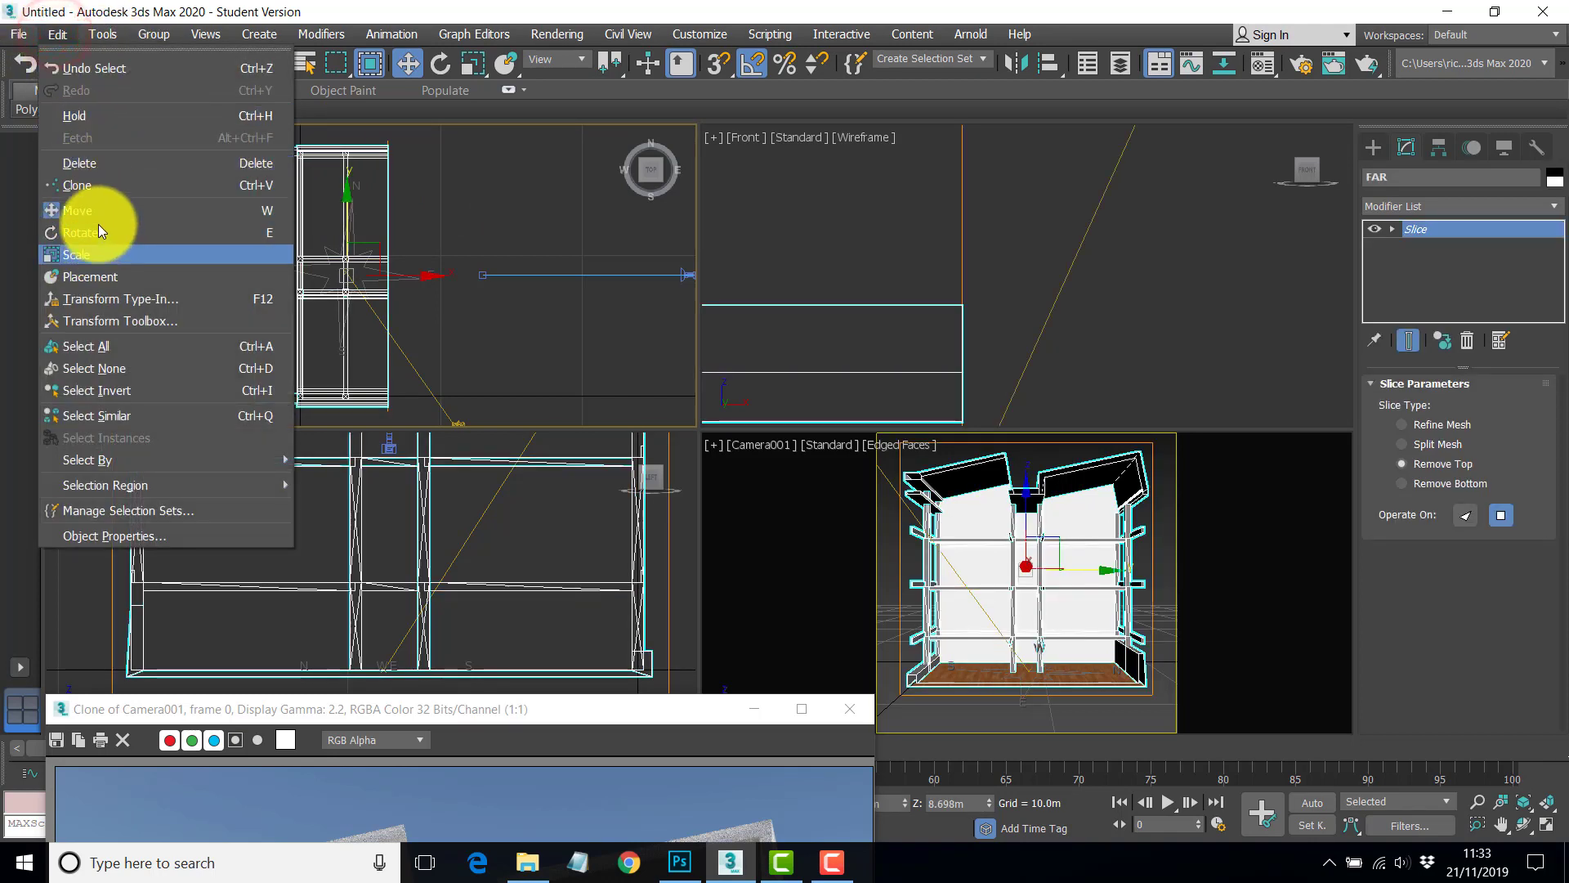
{"action": "left_click", "coordinate": [95, 184]}
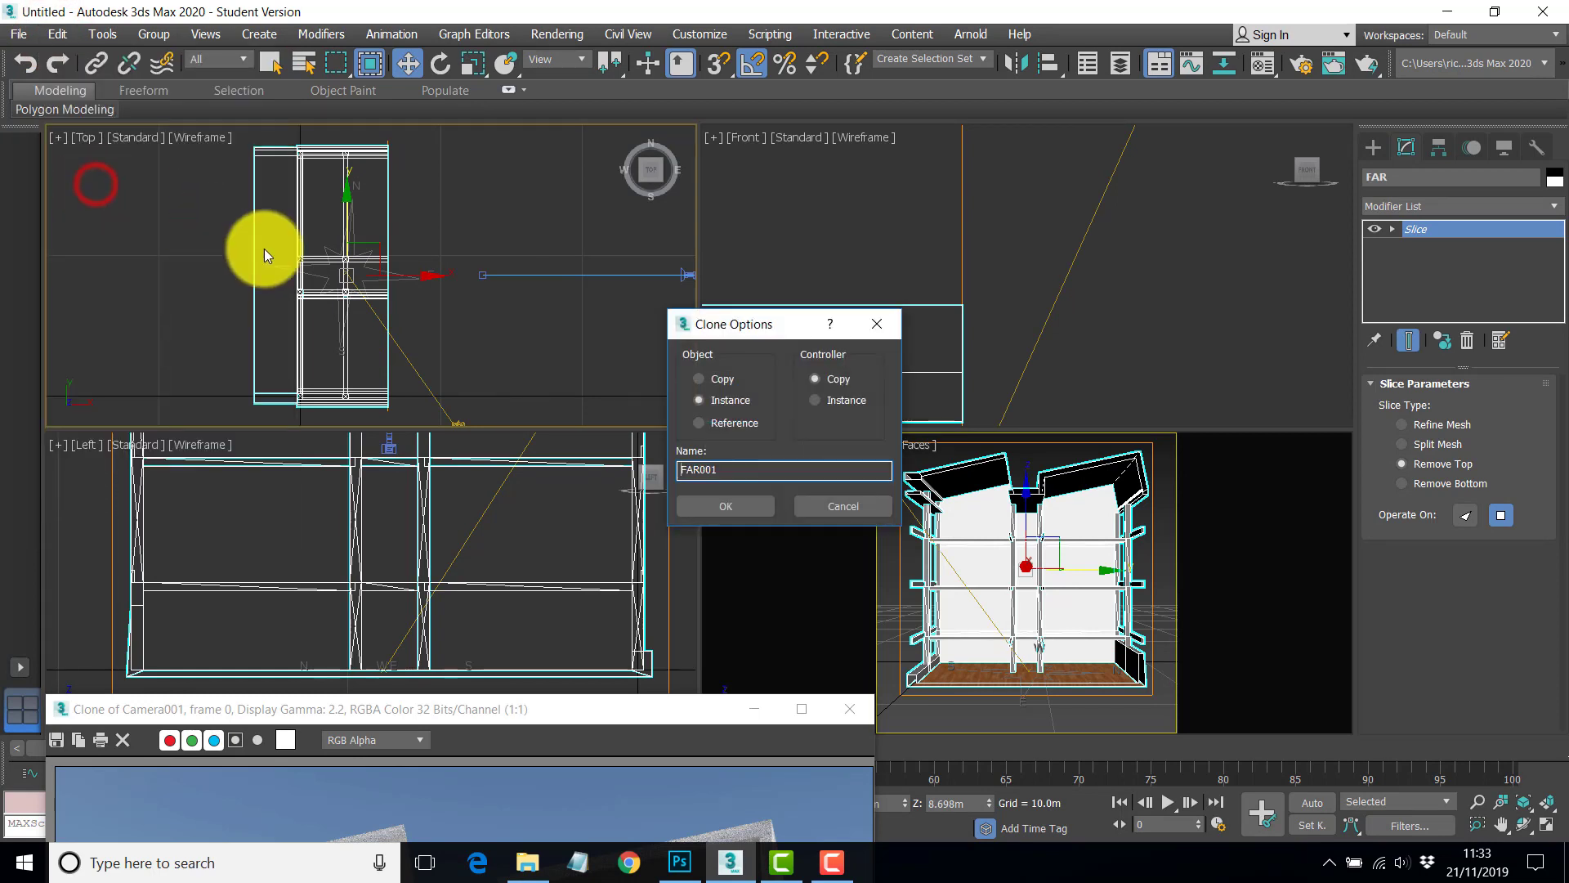
{"action": "left_click", "coordinate": [699, 380]}
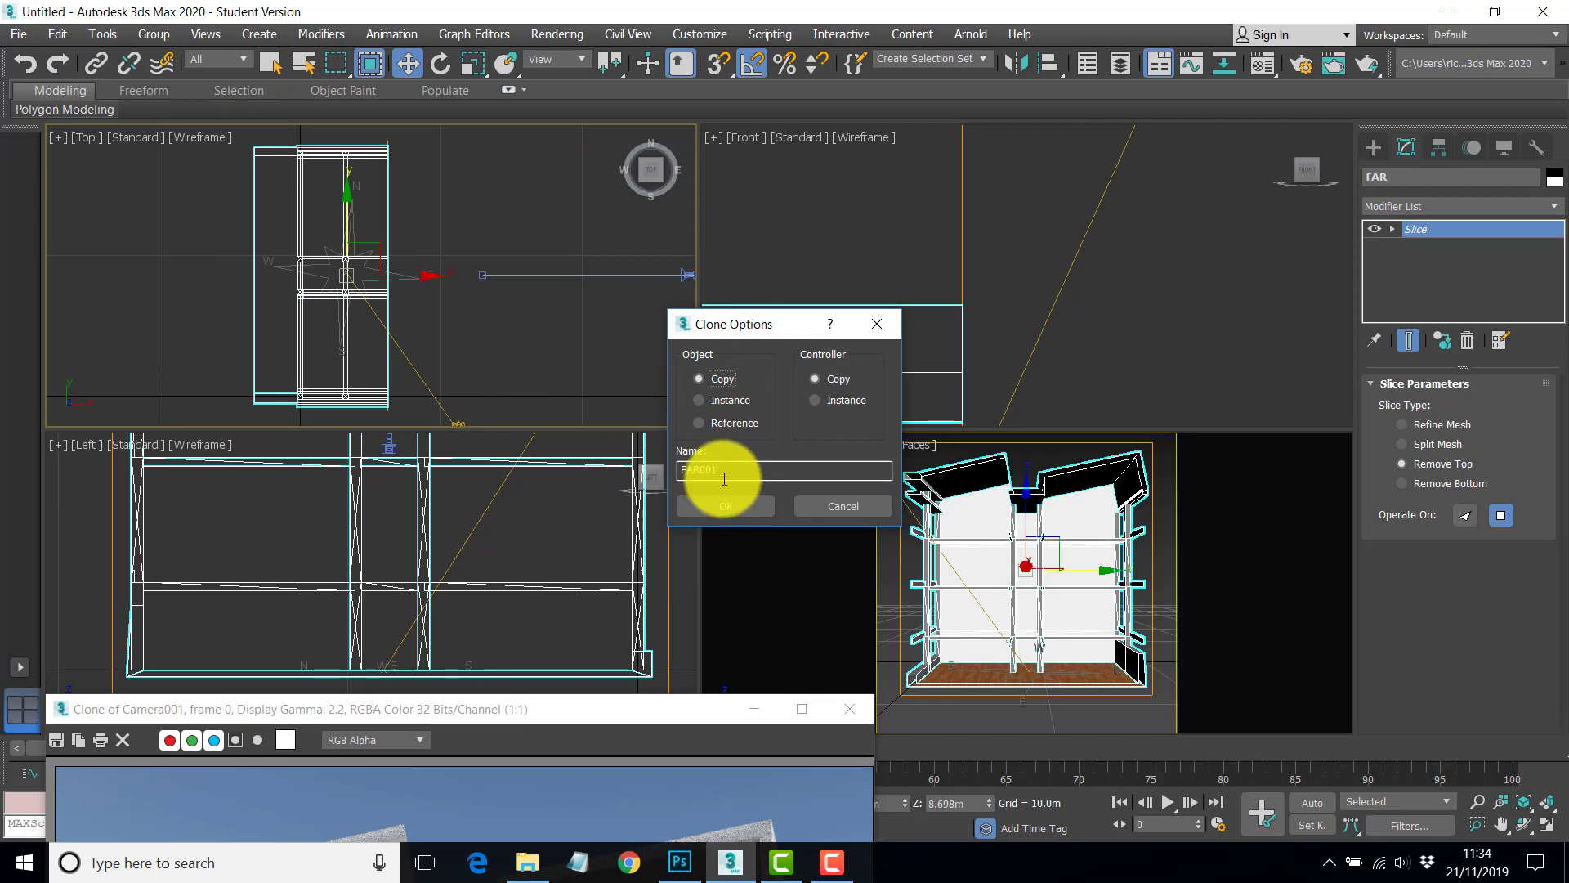
{"action": "left_click_drag", "start_coordinate": [721, 470], "coordinate": [625, 465]}
{"action": "type", "text": "NEAR"}
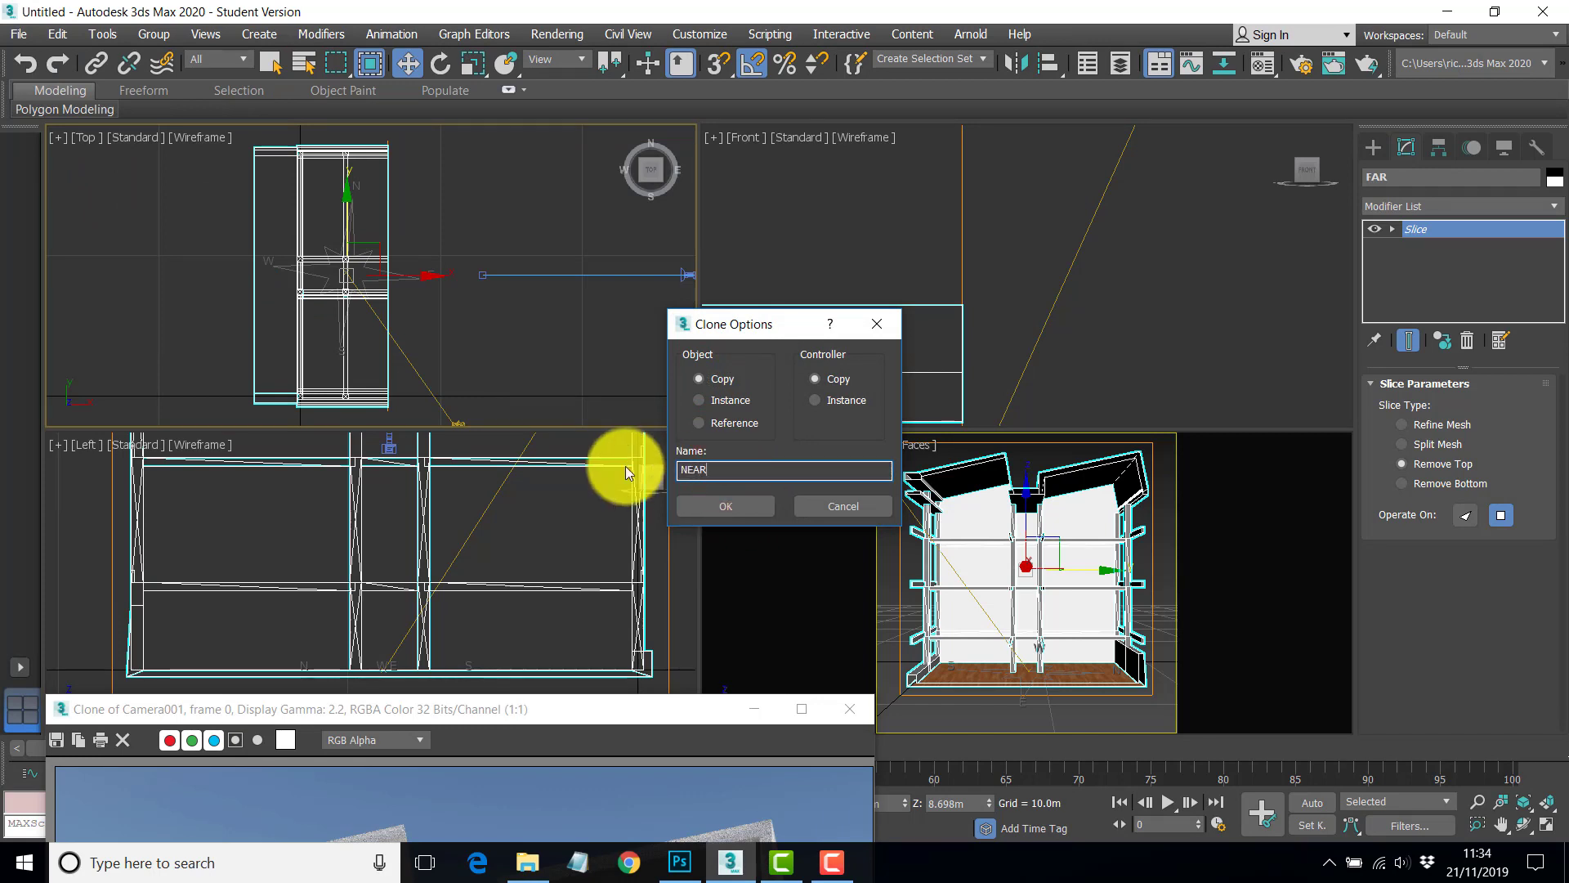
{"action": "left_click", "coordinate": [728, 506]}
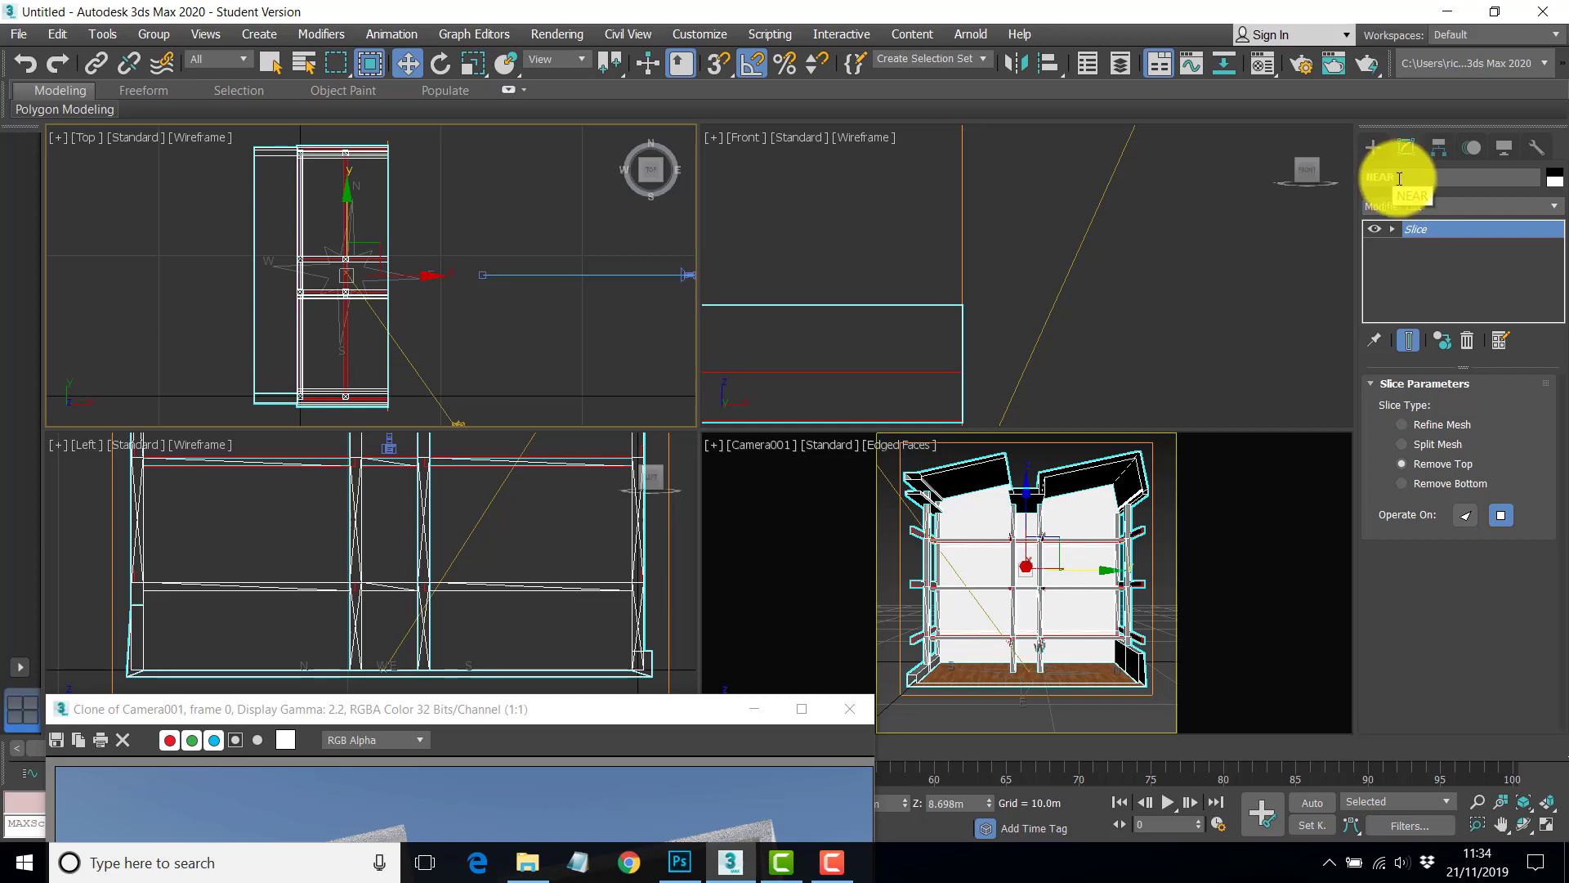
{"action": "left_click", "coordinate": [1401, 484]}
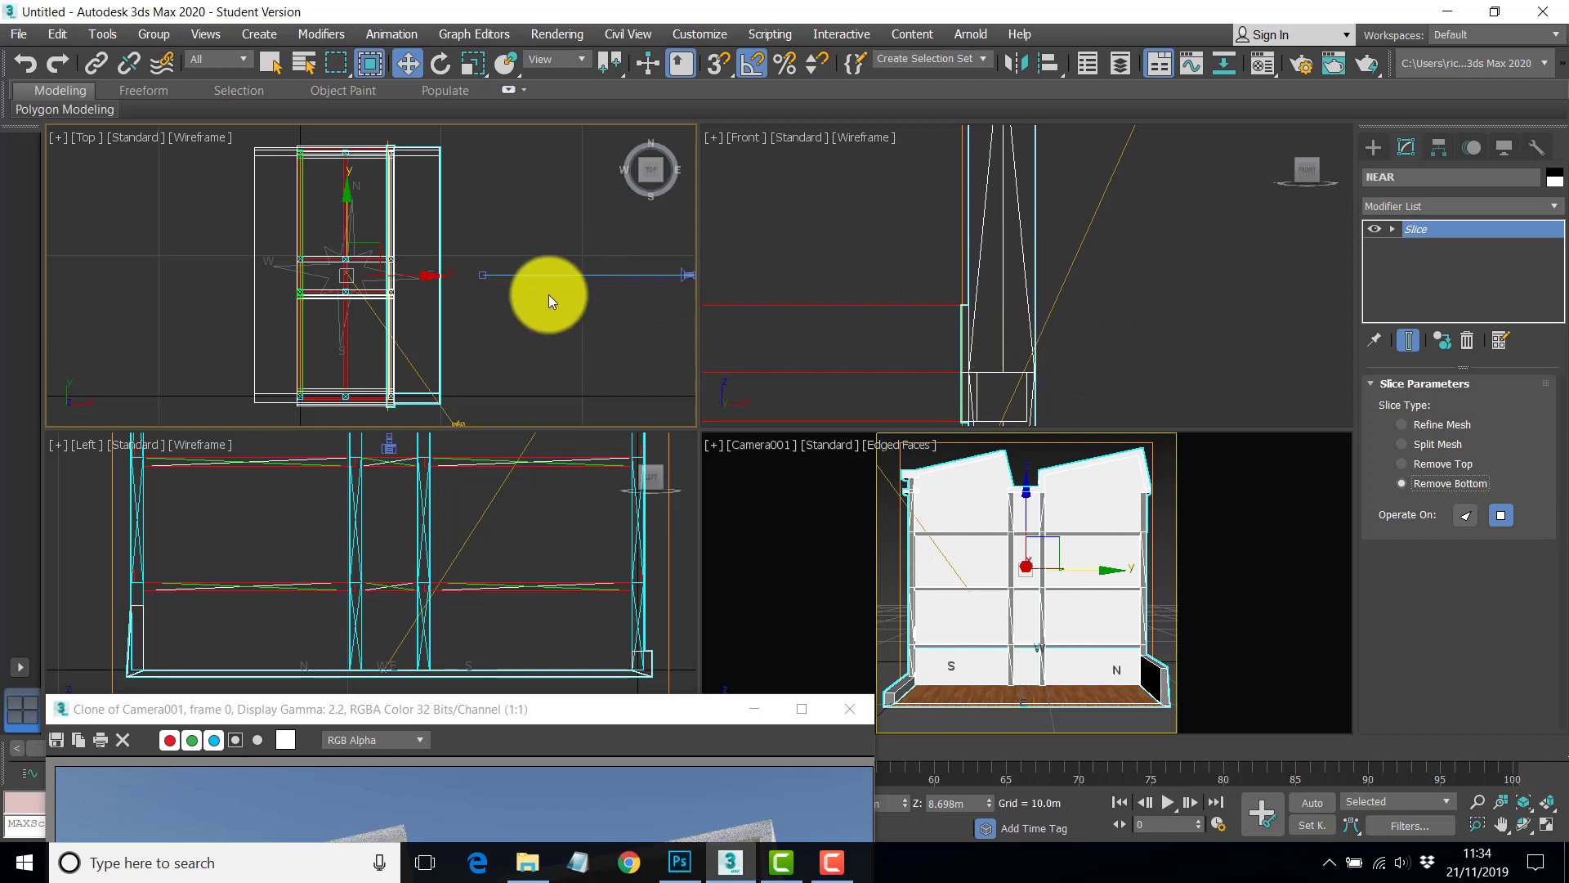
Set the NEAR group's rendering control to By Object and disable its Visible to Camera property.
{"action": "right_click", "coordinate": [439, 336]}
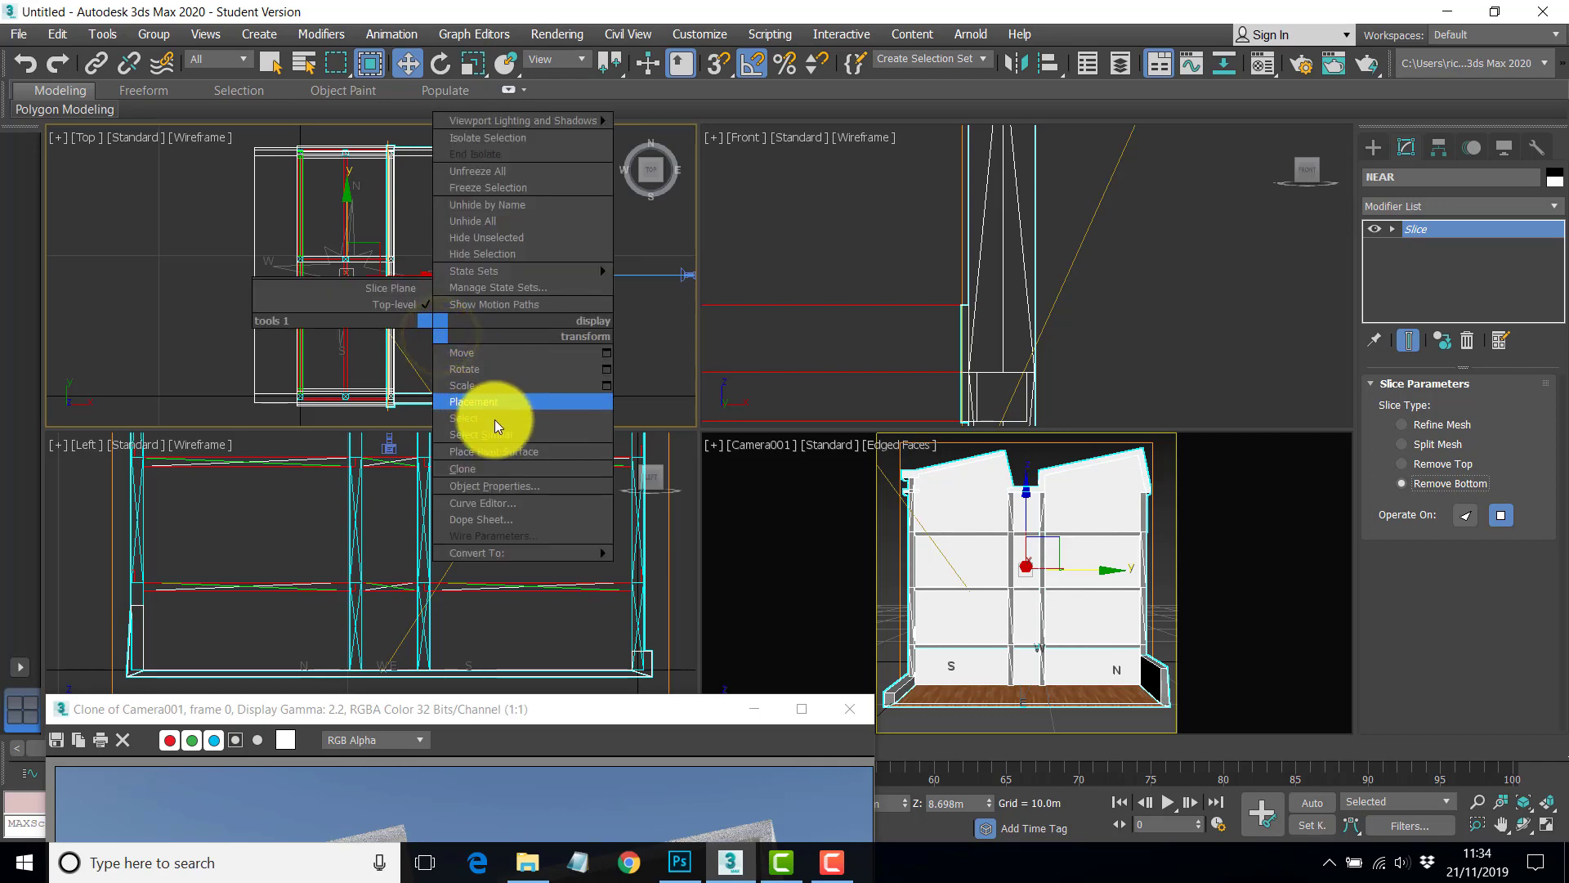
{"action": "left_click", "coordinate": [499, 485]}
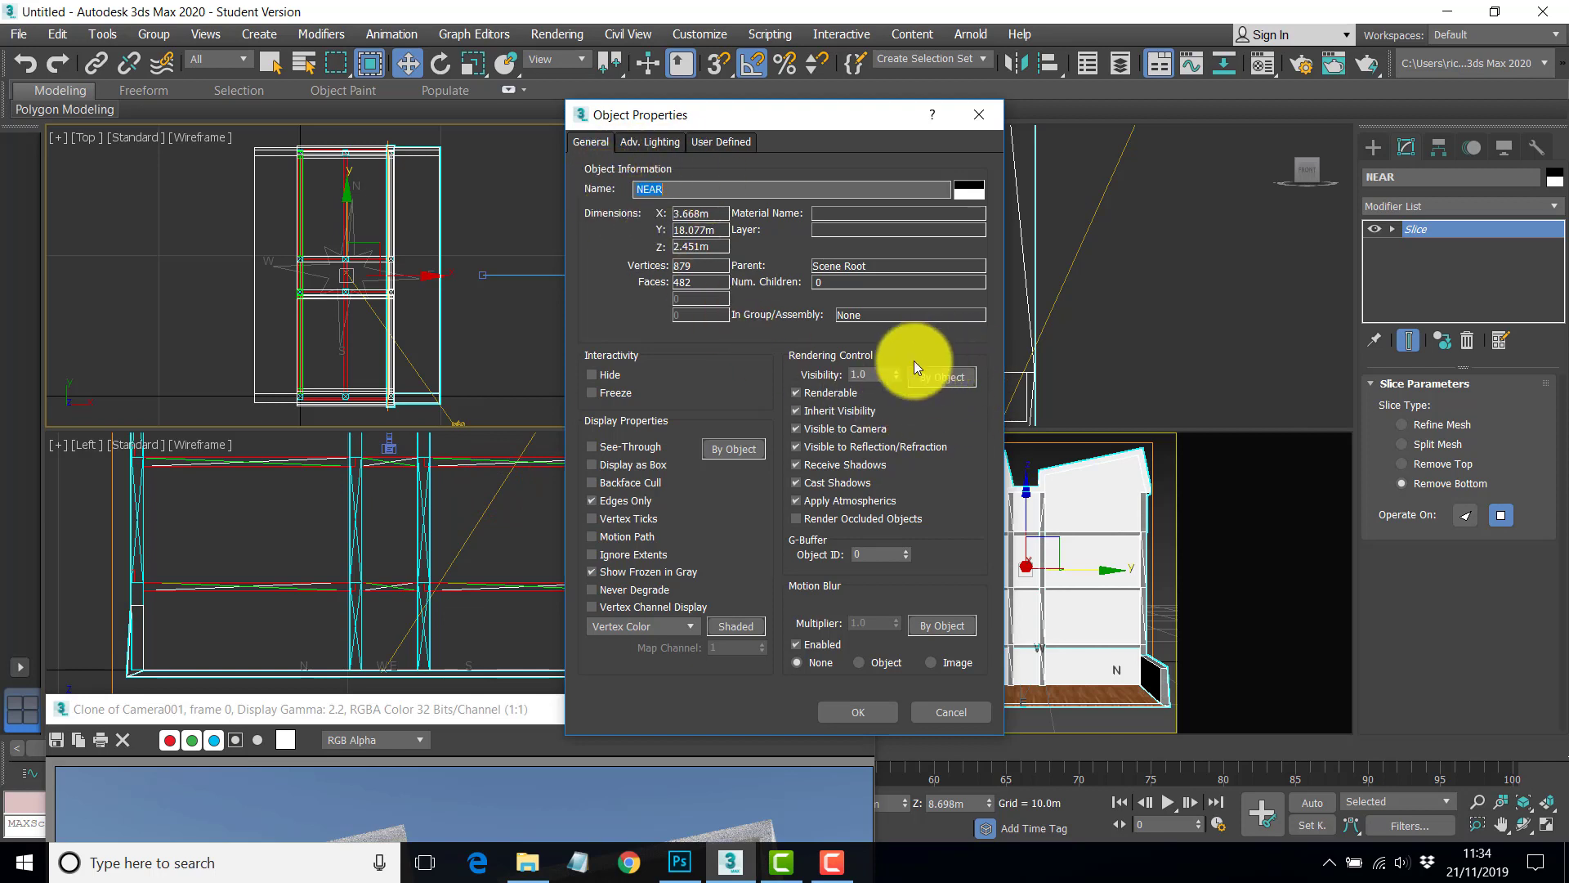
{"action": "left_click", "coordinate": [947, 378]}
{"action": "left_click", "coordinate": [936, 373]}
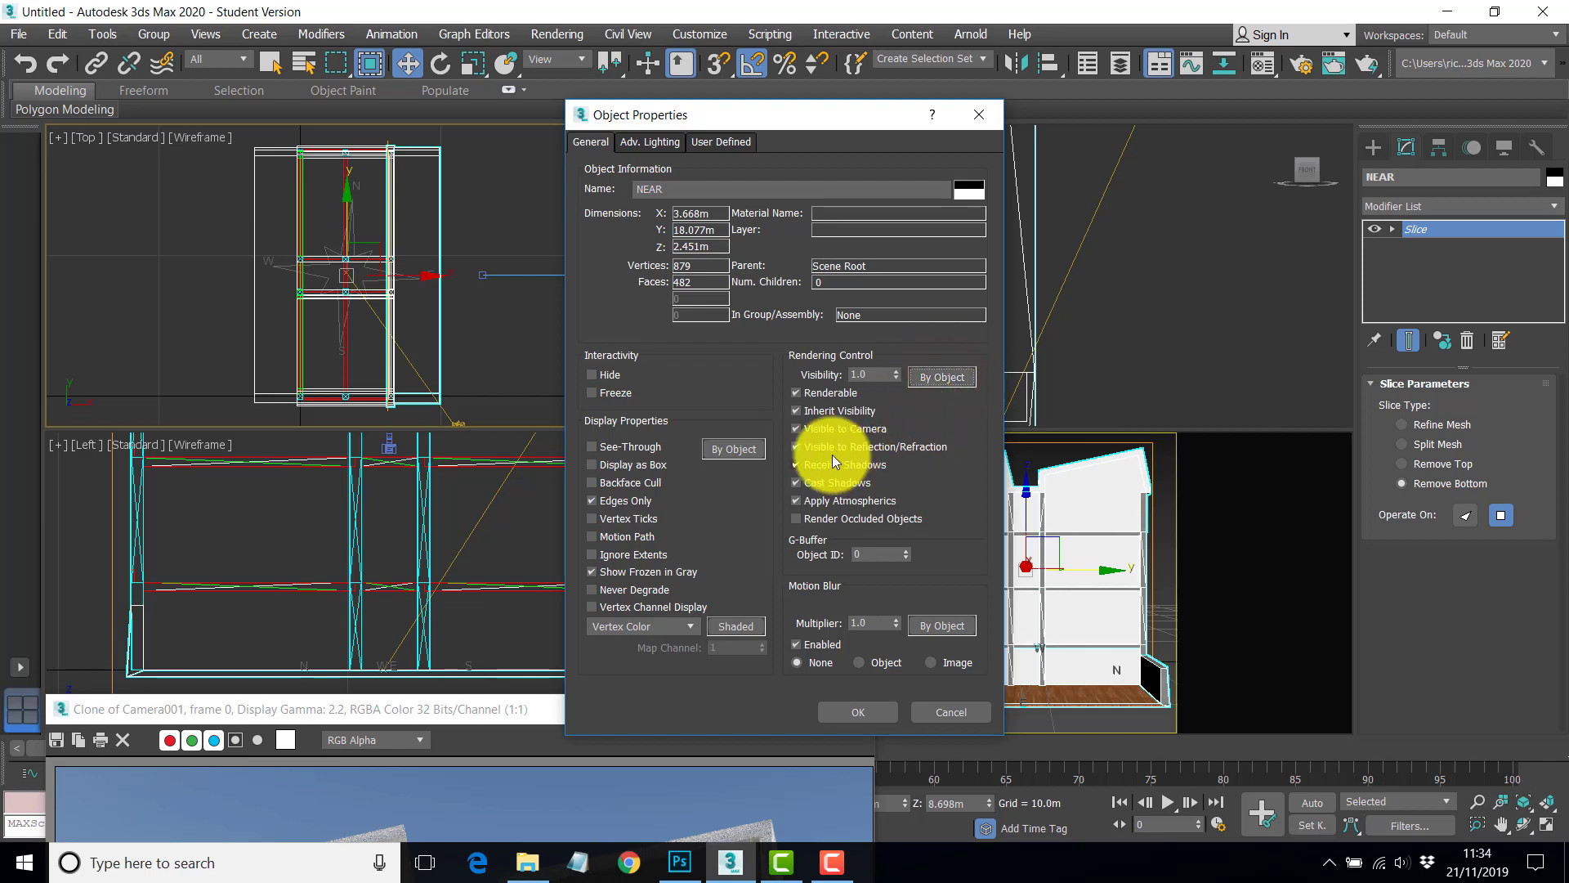
{"action": "left_click", "coordinate": [797, 429]}
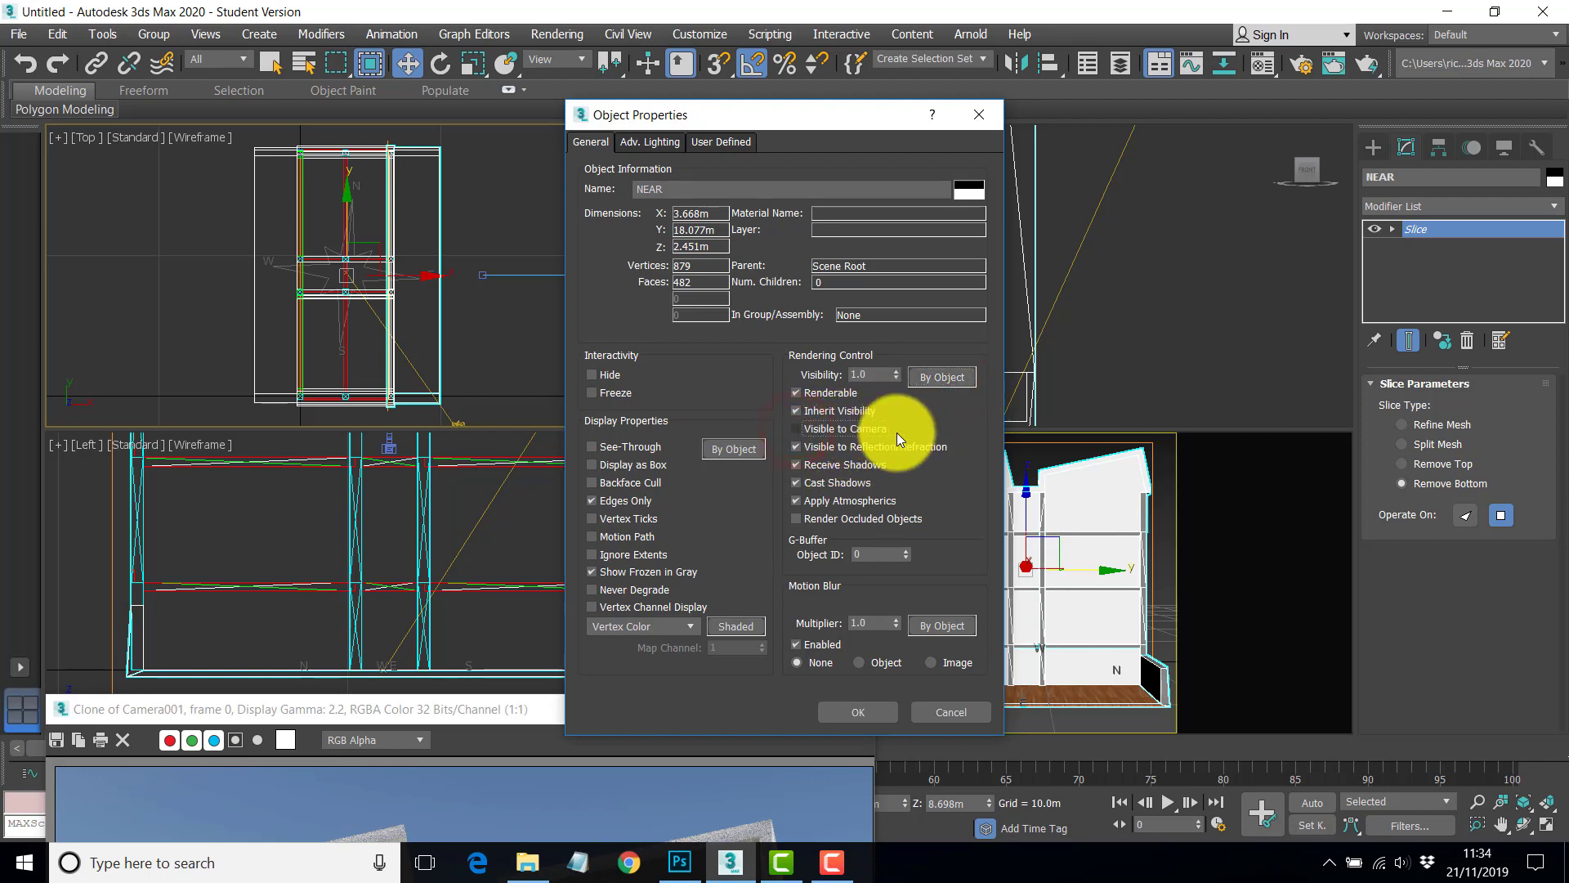
{"action": "left_click", "coordinate": [865, 713]}
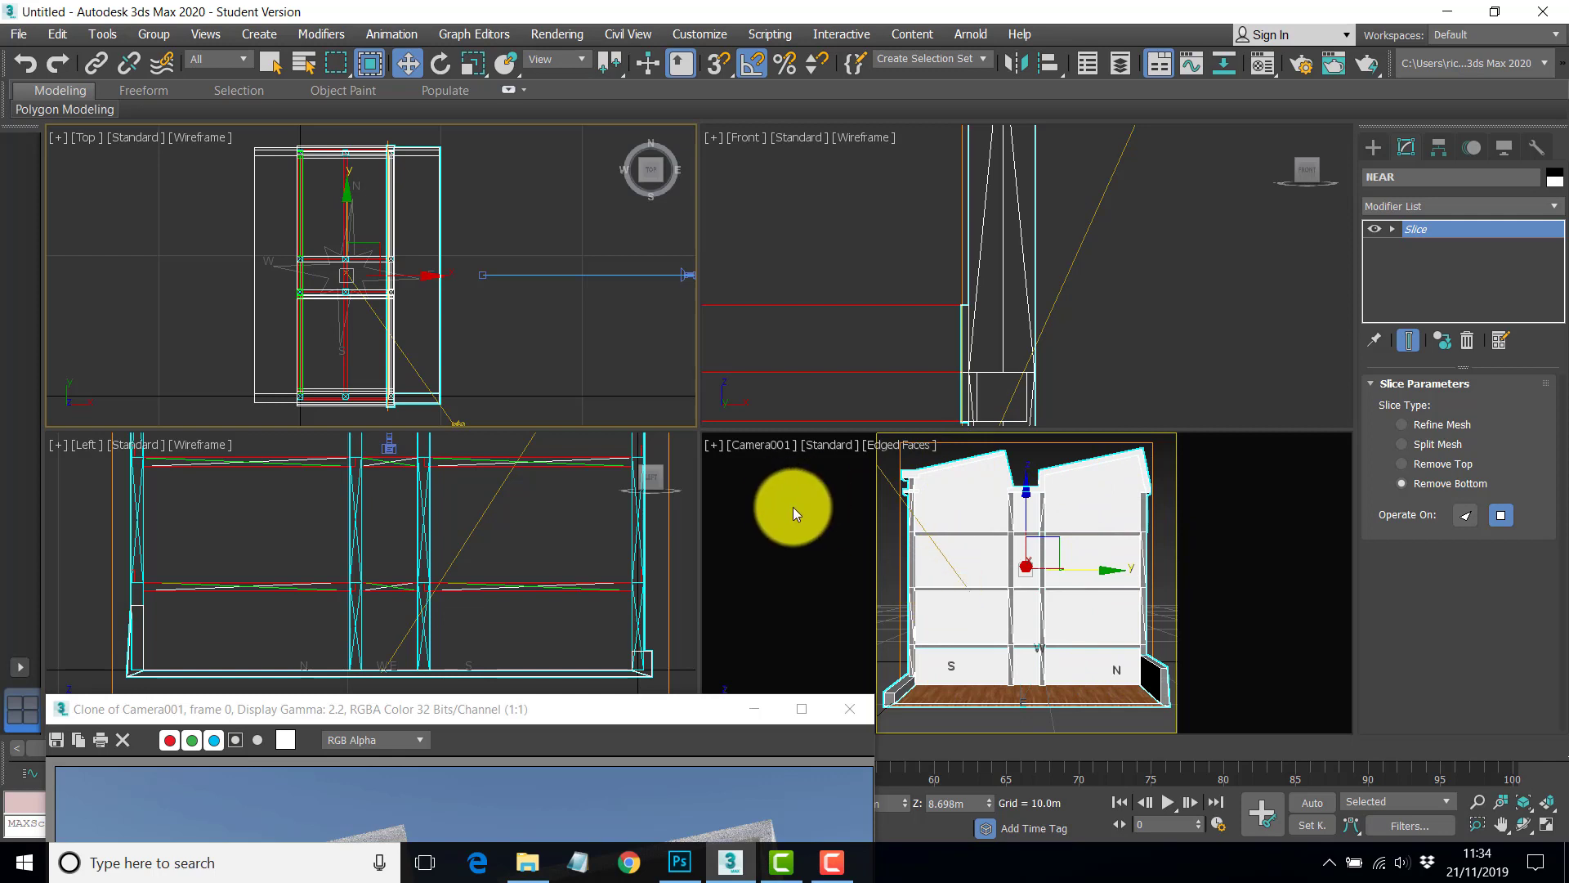
Render the Camera001 view with the ART Renderer at Draft quality, 20.0 dB.
{"action": "left_click", "coordinate": [793, 507]}
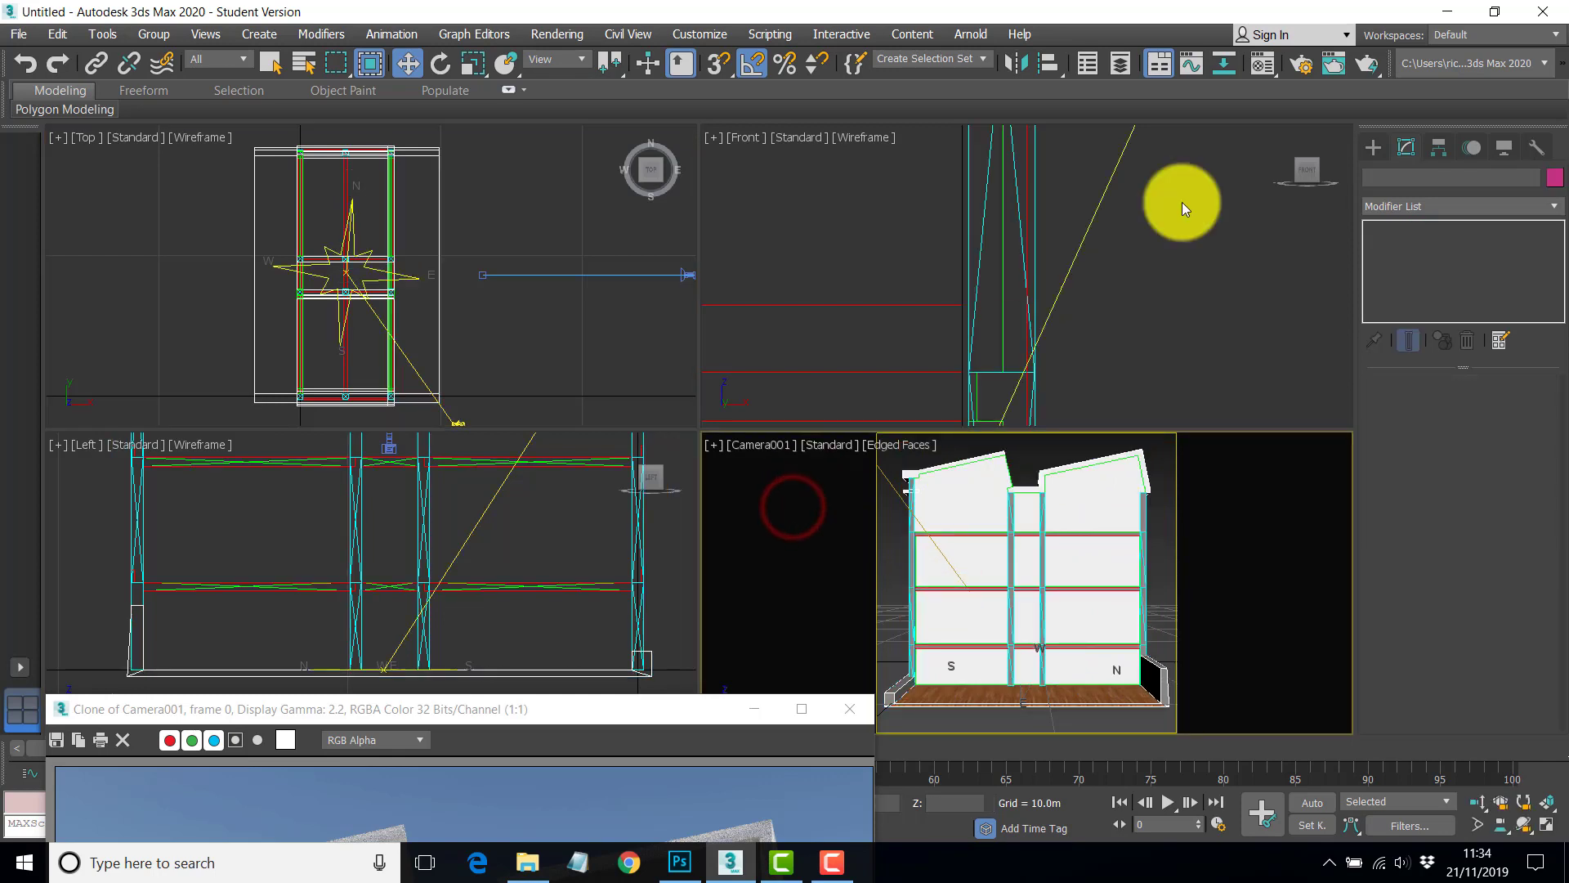
{"action": "left_click", "coordinate": [1302, 64]}
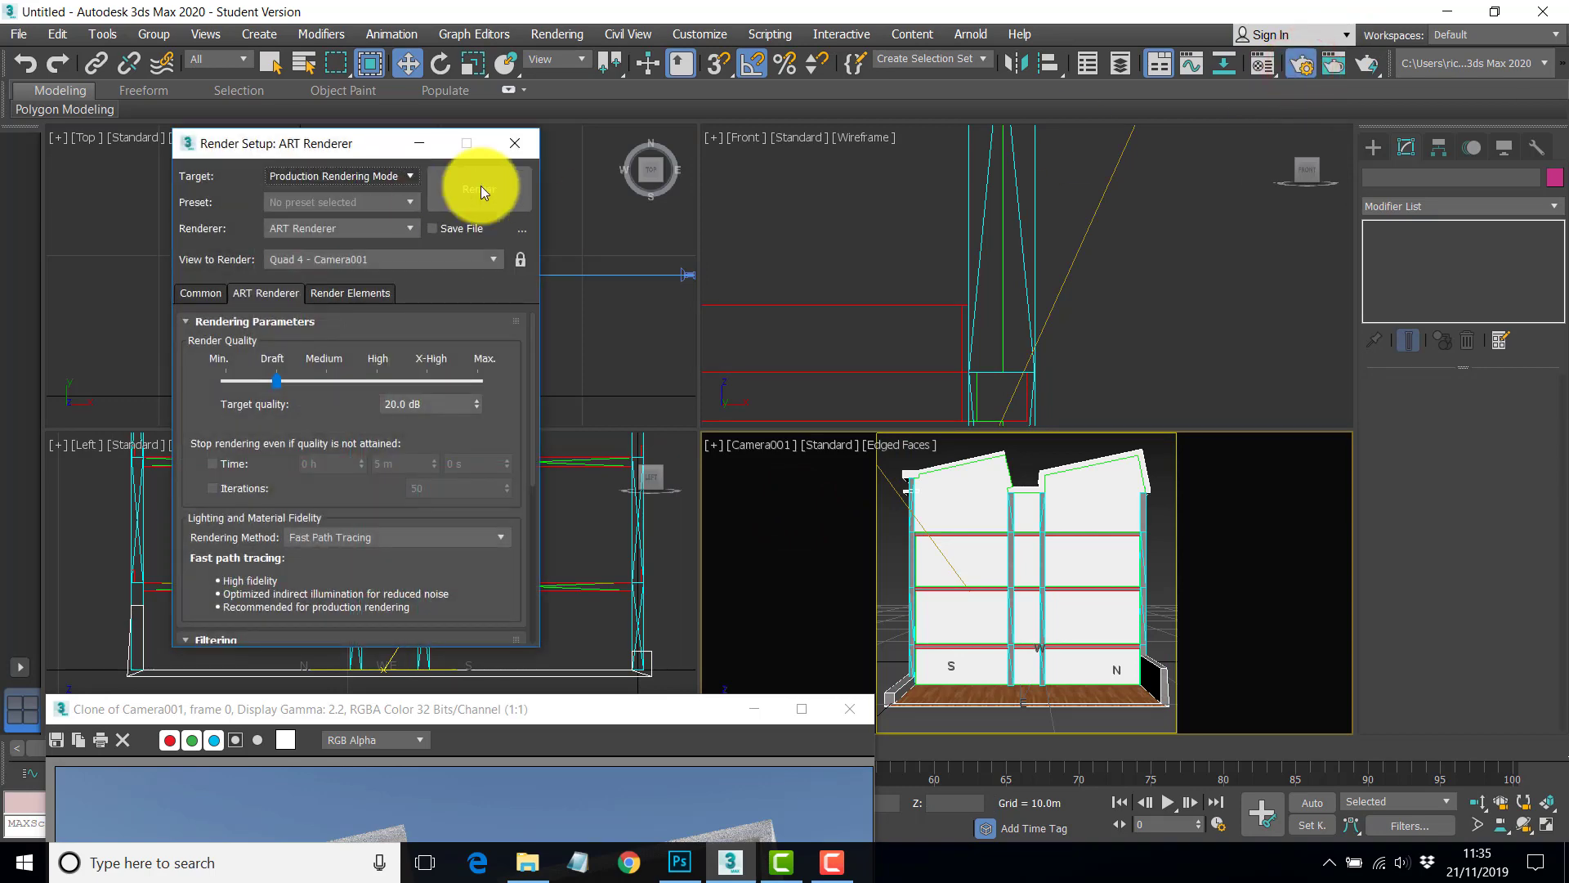
{"action": "left_click", "coordinate": [484, 193]}
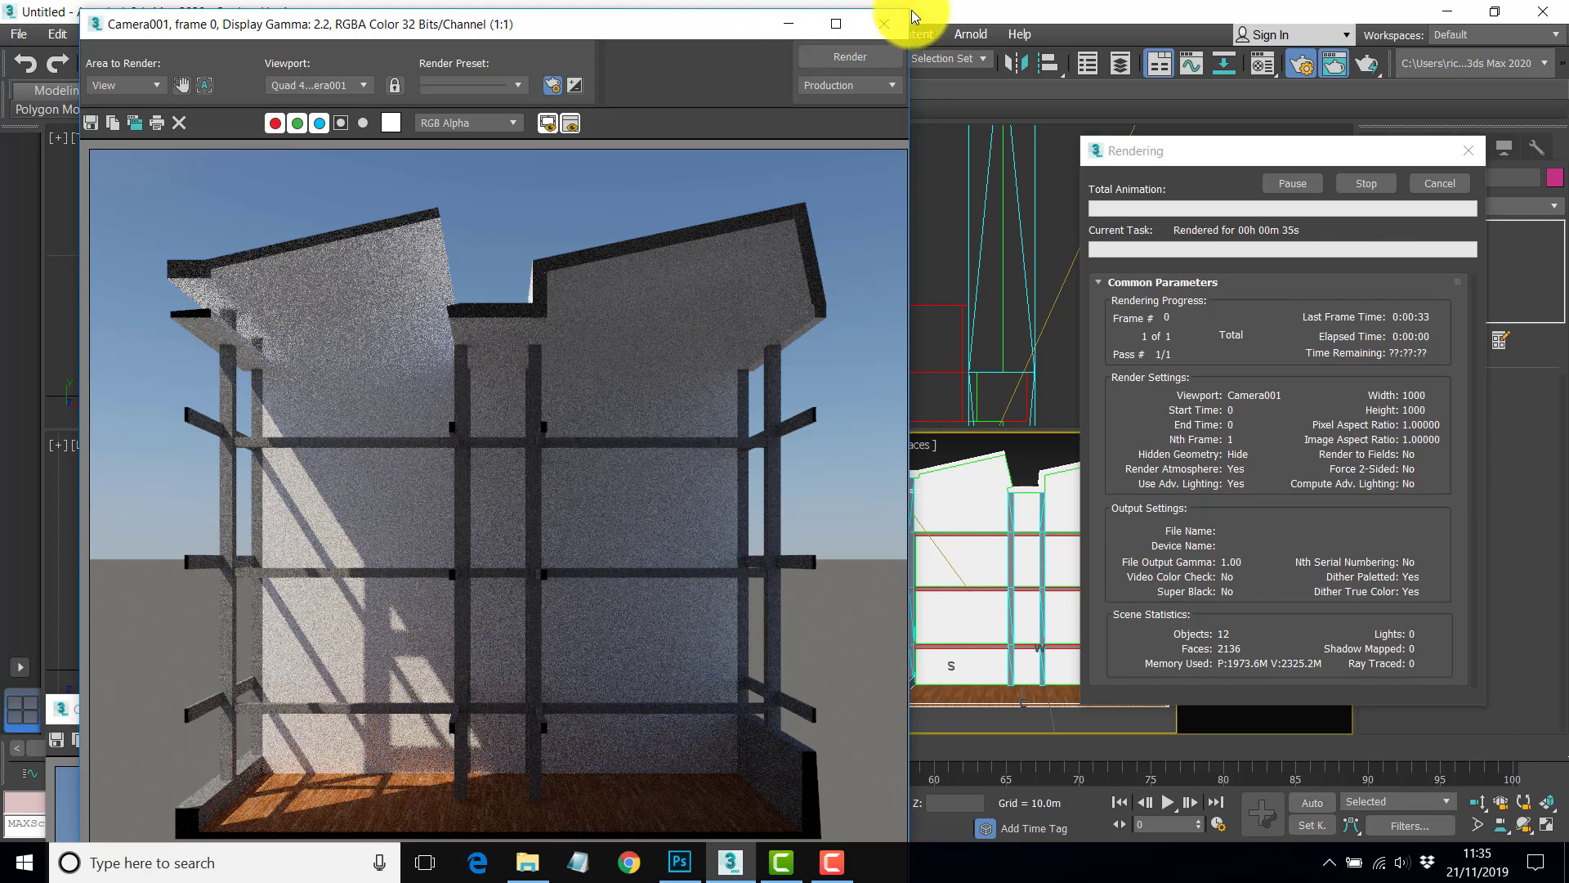
Compare the new render side by side with the cloned earlier frame at reduced zoom, and close both frames.
{"action": "left_click_drag", "start_coordinate": [913, 17], "coordinate": [658, 216]}
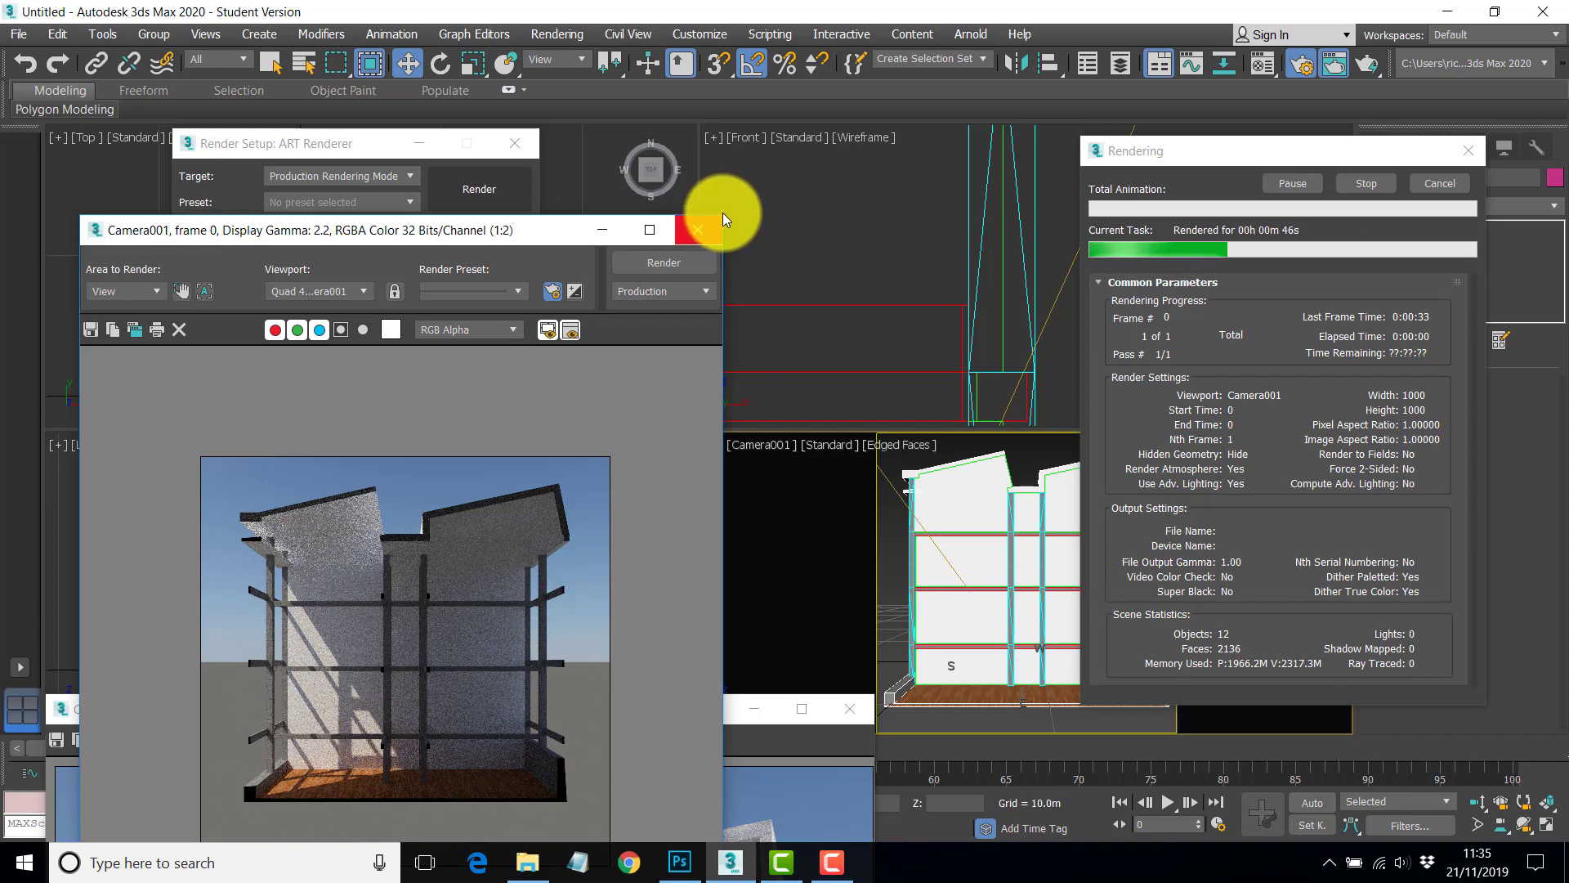
{"action": "mouse_move", "coordinate": [500, 223]}
{"action": "left_mouse_down"}
{"action": "mouse_move", "coordinate": [988, 88]}
{"action": "mouse_move", "coordinate": [1183, 61]}
{"action": "mouse_move", "coordinate": [1167, 57]}
{"action": "left_mouse_up"}
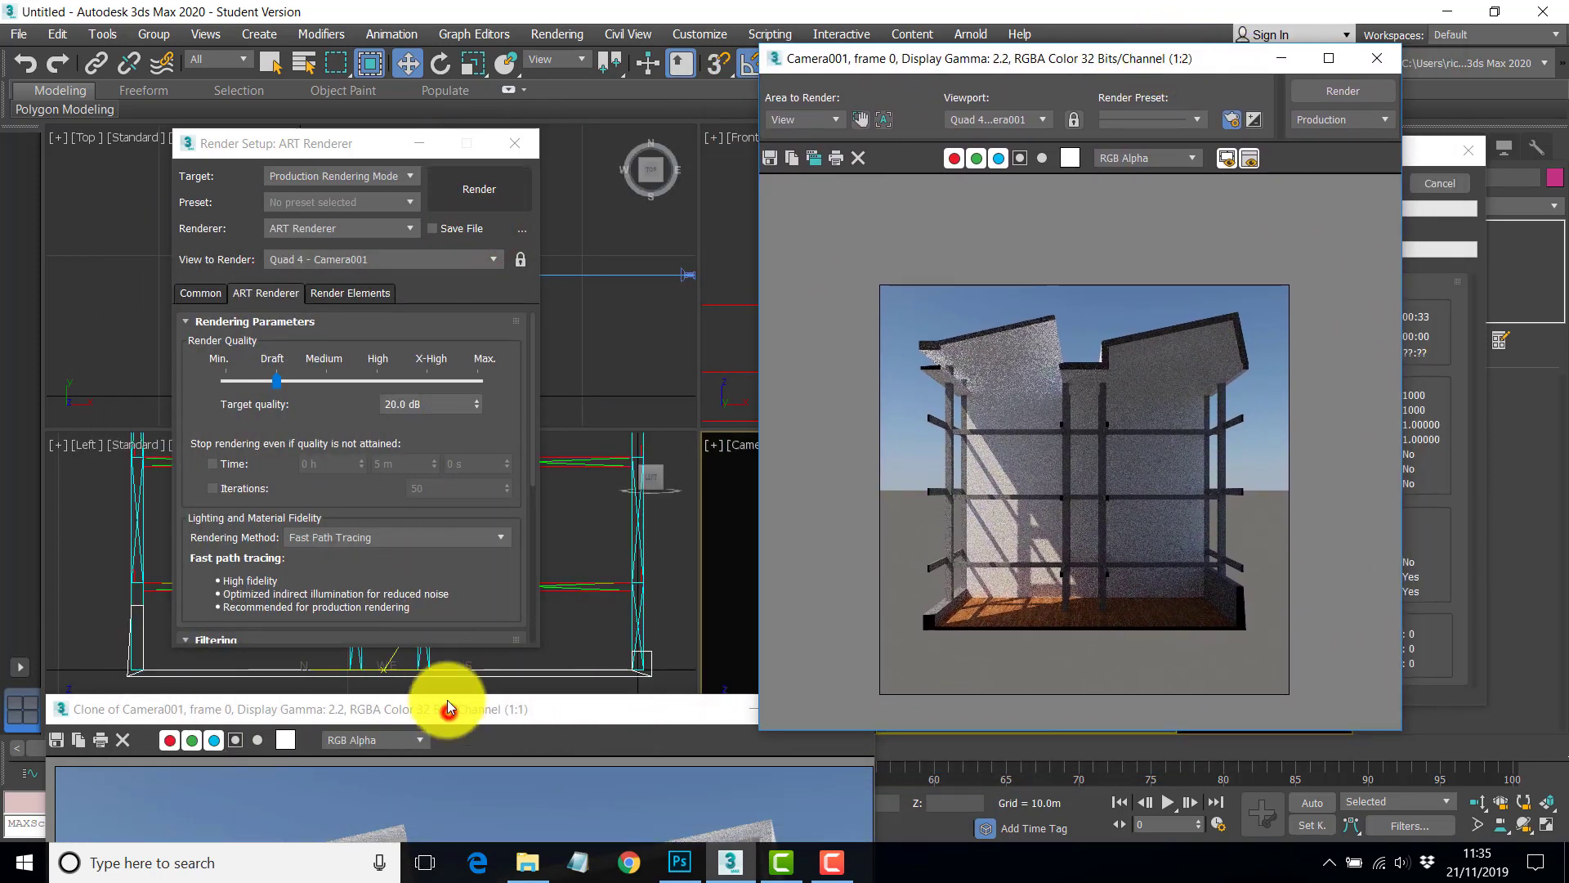
{"action": "left_click_drag", "start_coordinate": [1093, 57], "coordinate": [726, 48]}
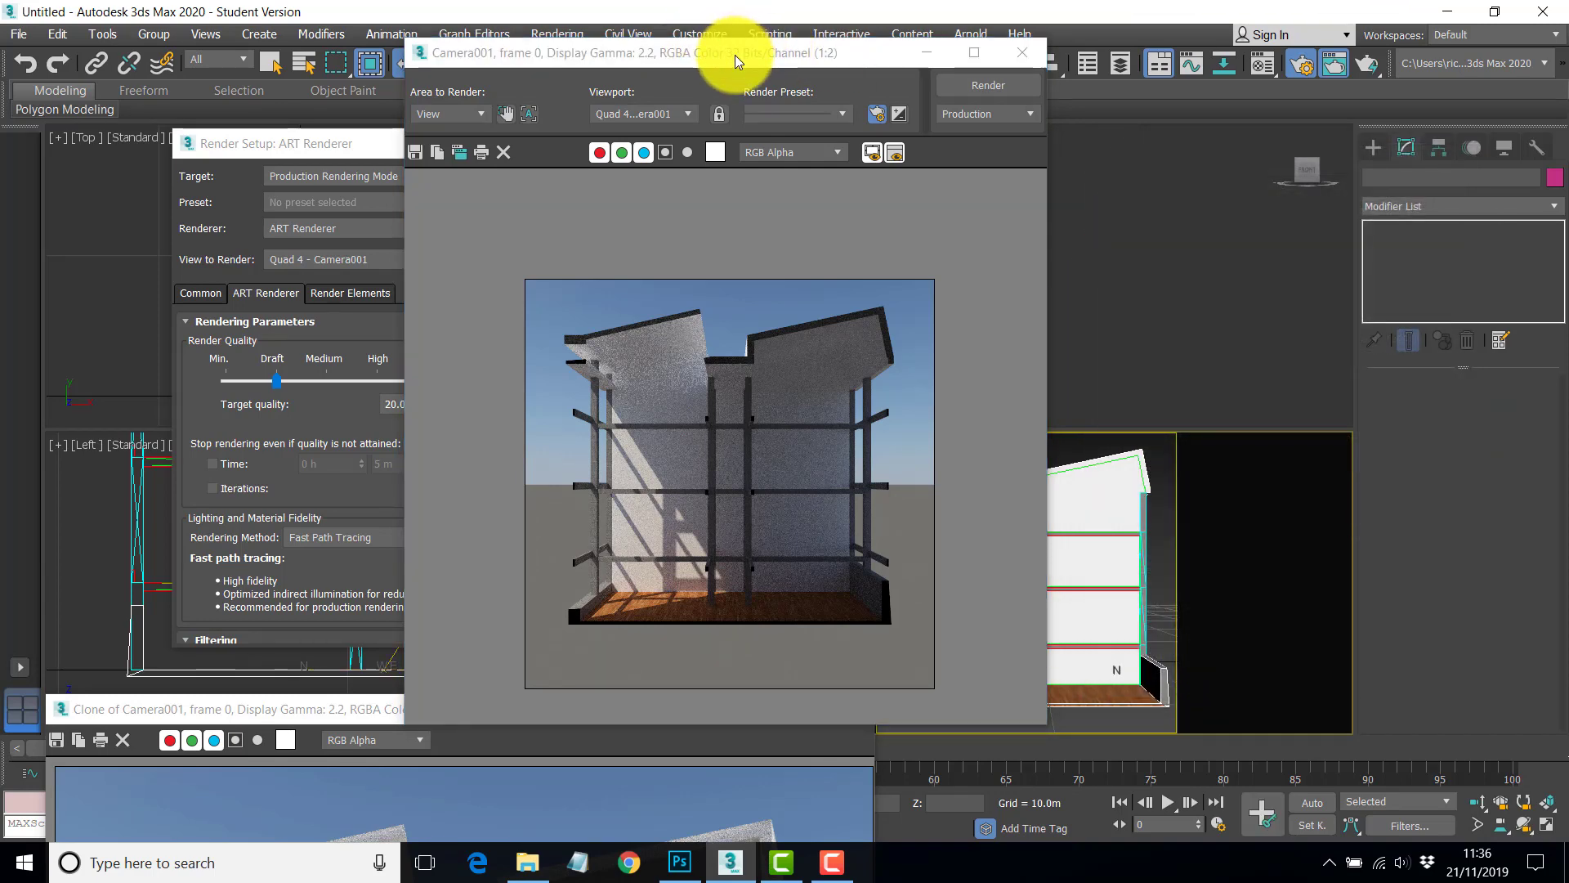
{"action": "left_click_drag", "start_coordinate": [733, 57], "coordinate": [1163, 58]}
{"action": "mouse_move", "coordinate": [424, 717]}
{"action": "left_mouse_down"}
{"action": "mouse_move", "coordinate": [487, 294]}
{"action": "mouse_move", "coordinate": [428, 39]}
{"action": "left_mouse_up"}
{"action": "mouse_move", "coordinate": [875, 24]}
{"action": "left_mouse_down"}
{"action": "mouse_move", "coordinate": [676, 220]}
{"action": "mouse_move", "coordinate": [683, 280]}
{"action": "left_mouse_up"}
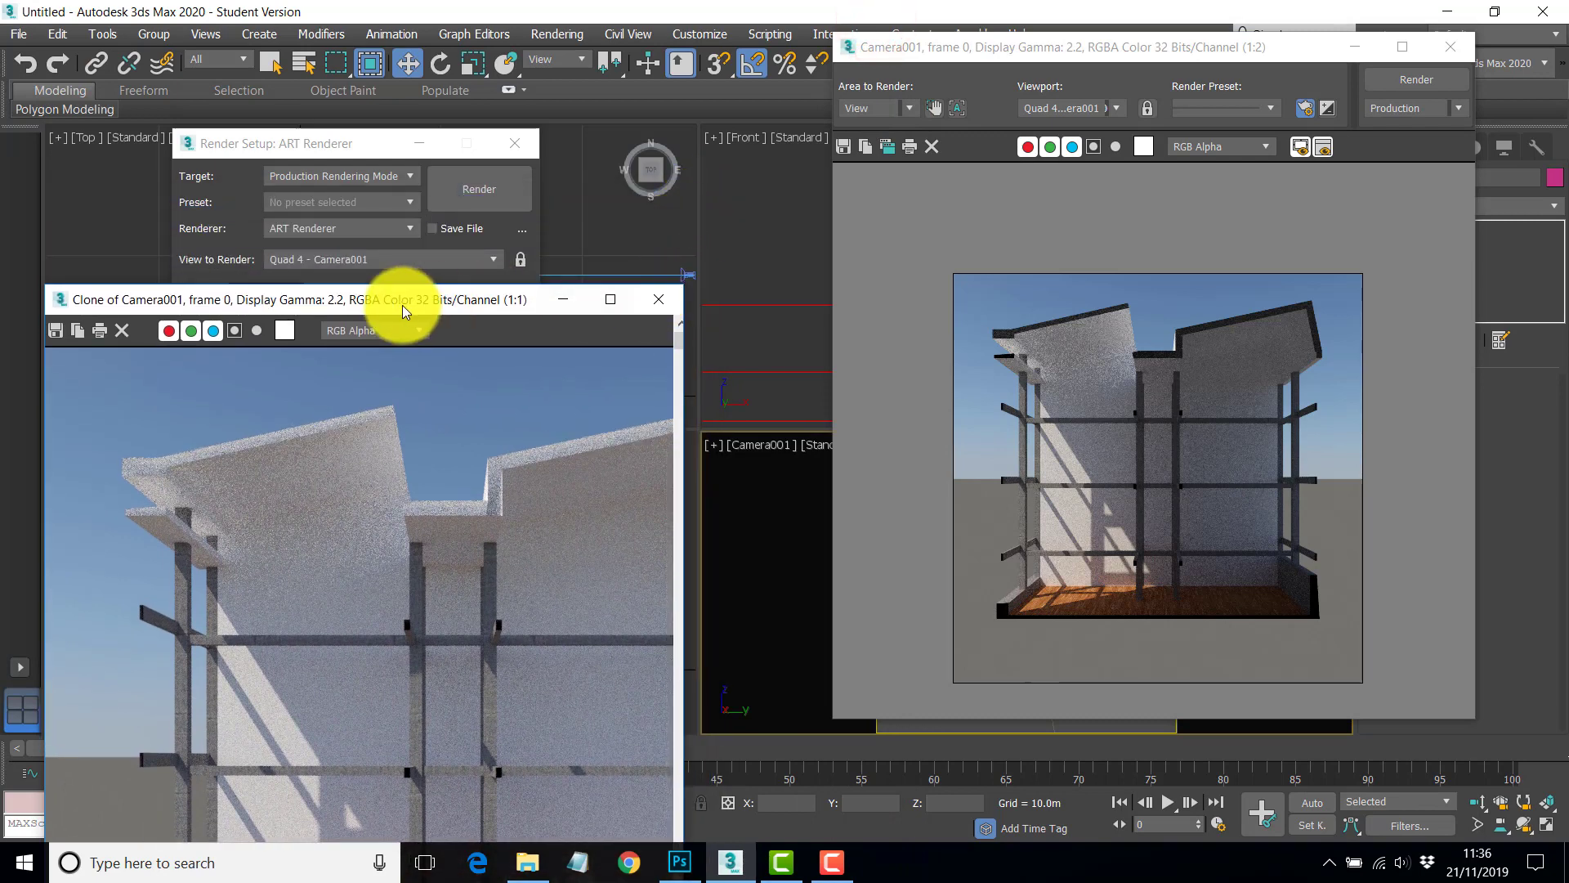
{"action": "mouse_move", "coordinate": [400, 302]}
{"action": "left_mouse_down"}
{"action": "mouse_move", "coordinate": [510, 144]}
{"action": "mouse_move", "coordinate": [492, 59]}
{"action": "mouse_move", "coordinate": [688, 136]}
{"action": "mouse_move", "coordinate": [675, 137]}
{"action": "left_mouse_up"}
{"action": "scroll", "coordinate": [444, 372], "scroll_direction": "down", "scroll_amount": 1}
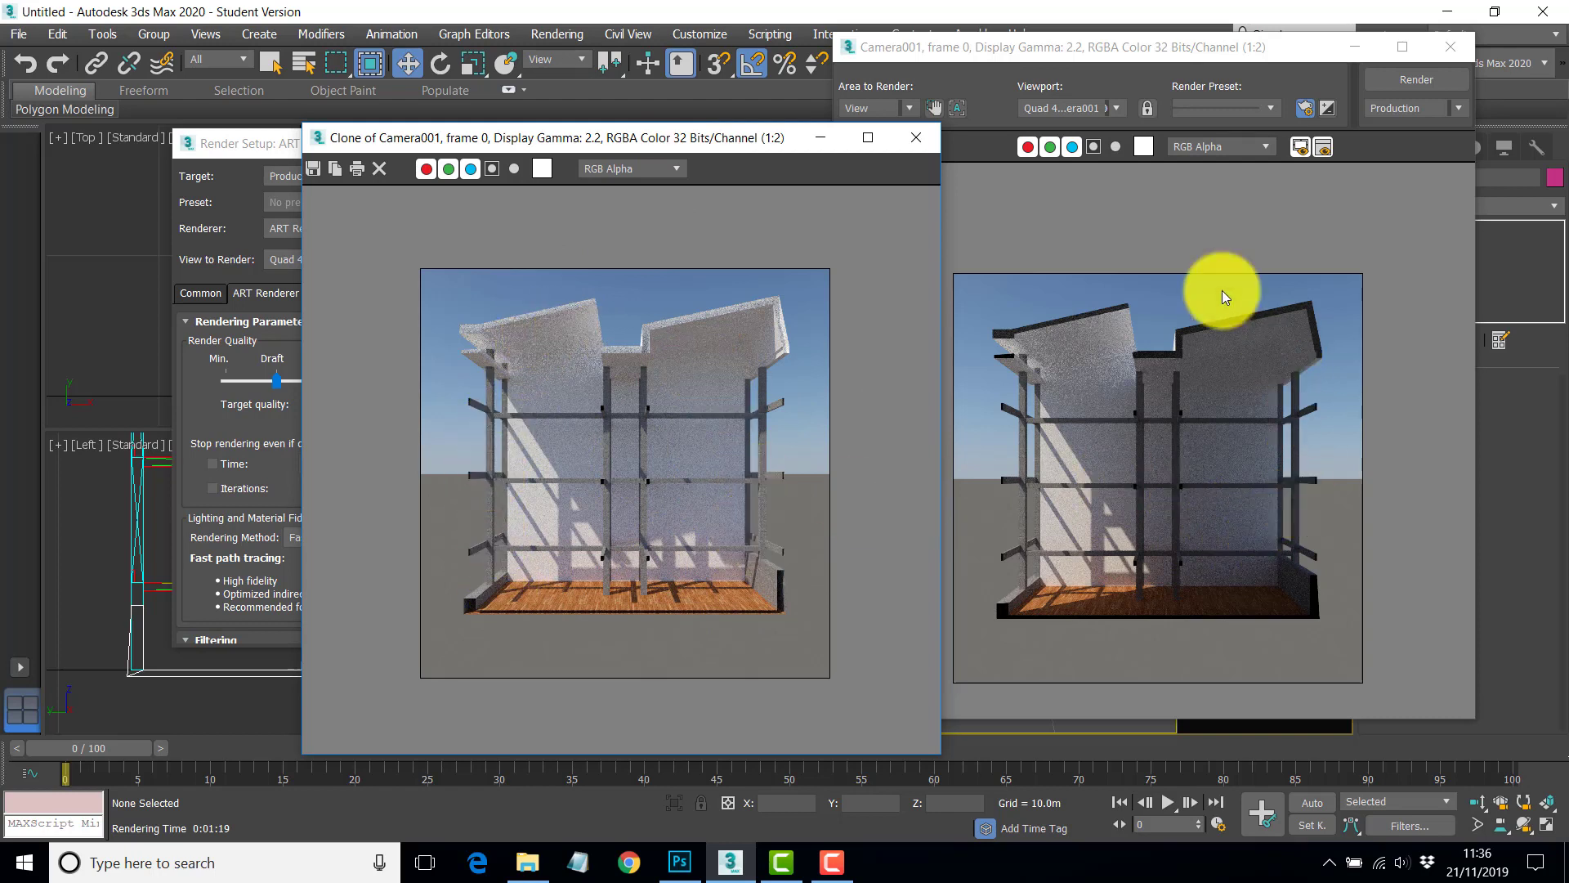
{"action": "left_click", "coordinate": [919, 144]}
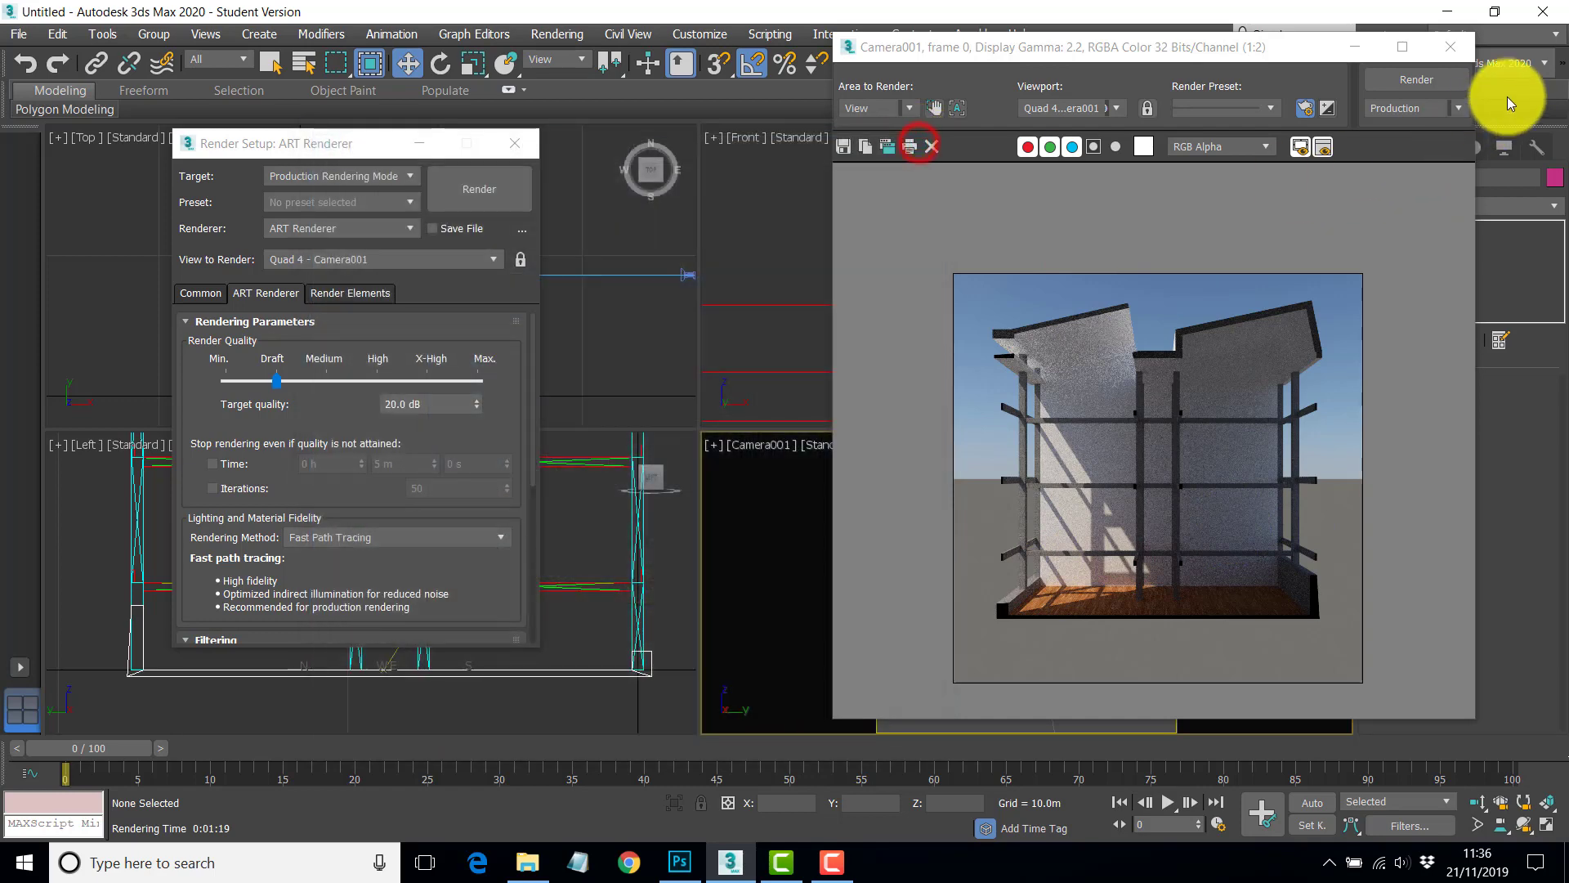
{"action": "left_click", "coordinate": [1458, 46]}
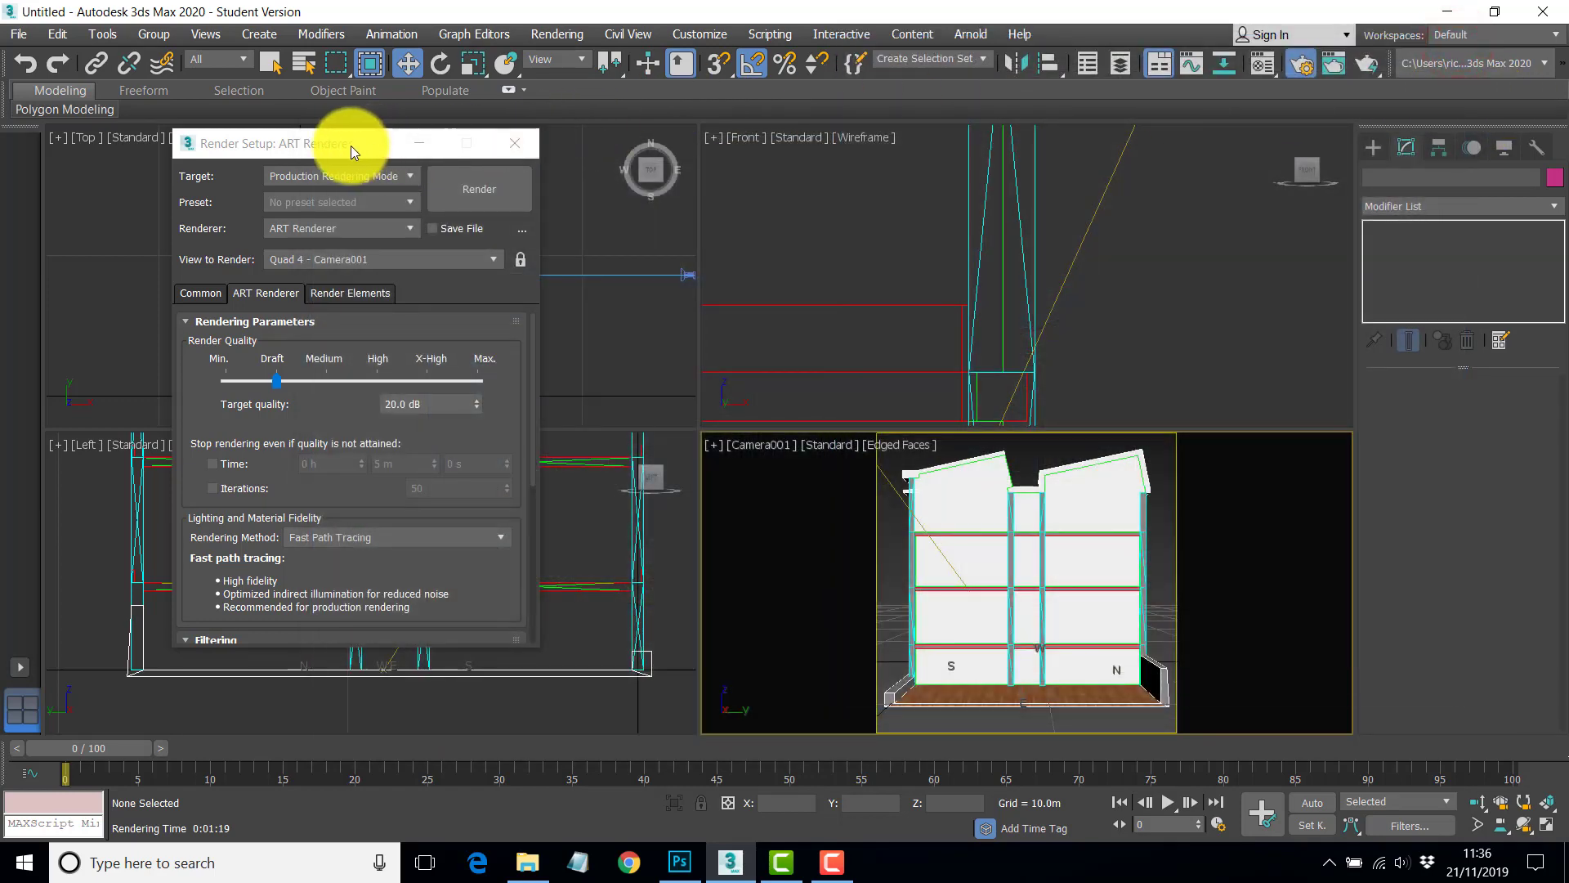
Raise the ART render quality to Medium, 27.5 dB, and close the render settings.
{"action": "left_click_drag", "start_coordinate": [351, 145], "coordinate": [298, 158]}
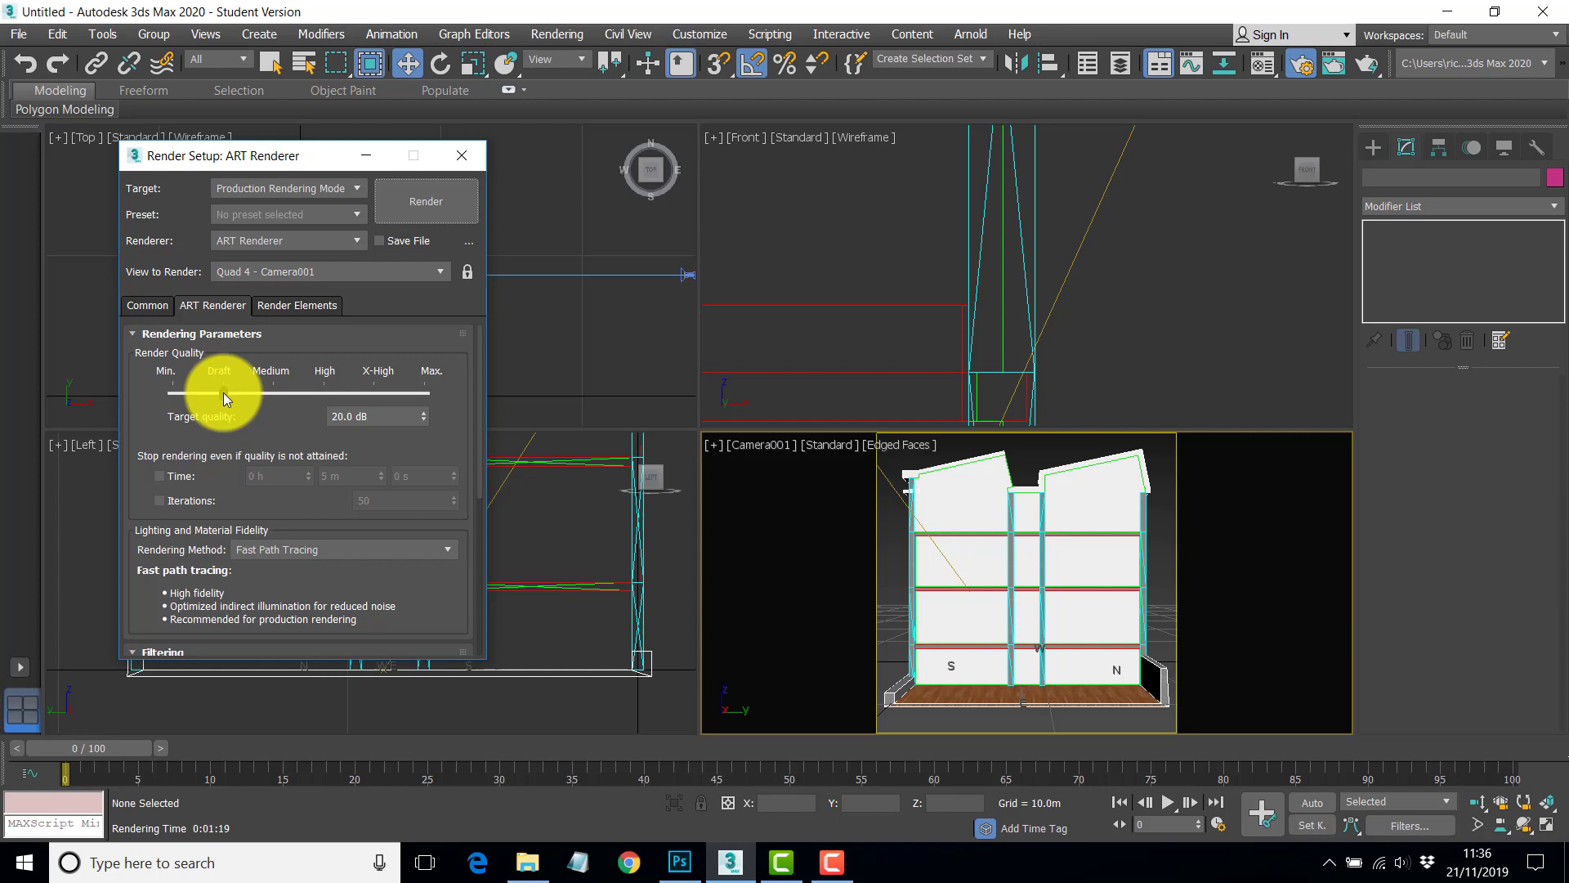
{"action": "left_click_drag", "start_coordinate": [224, 392], "coordinate": [325, 398]}
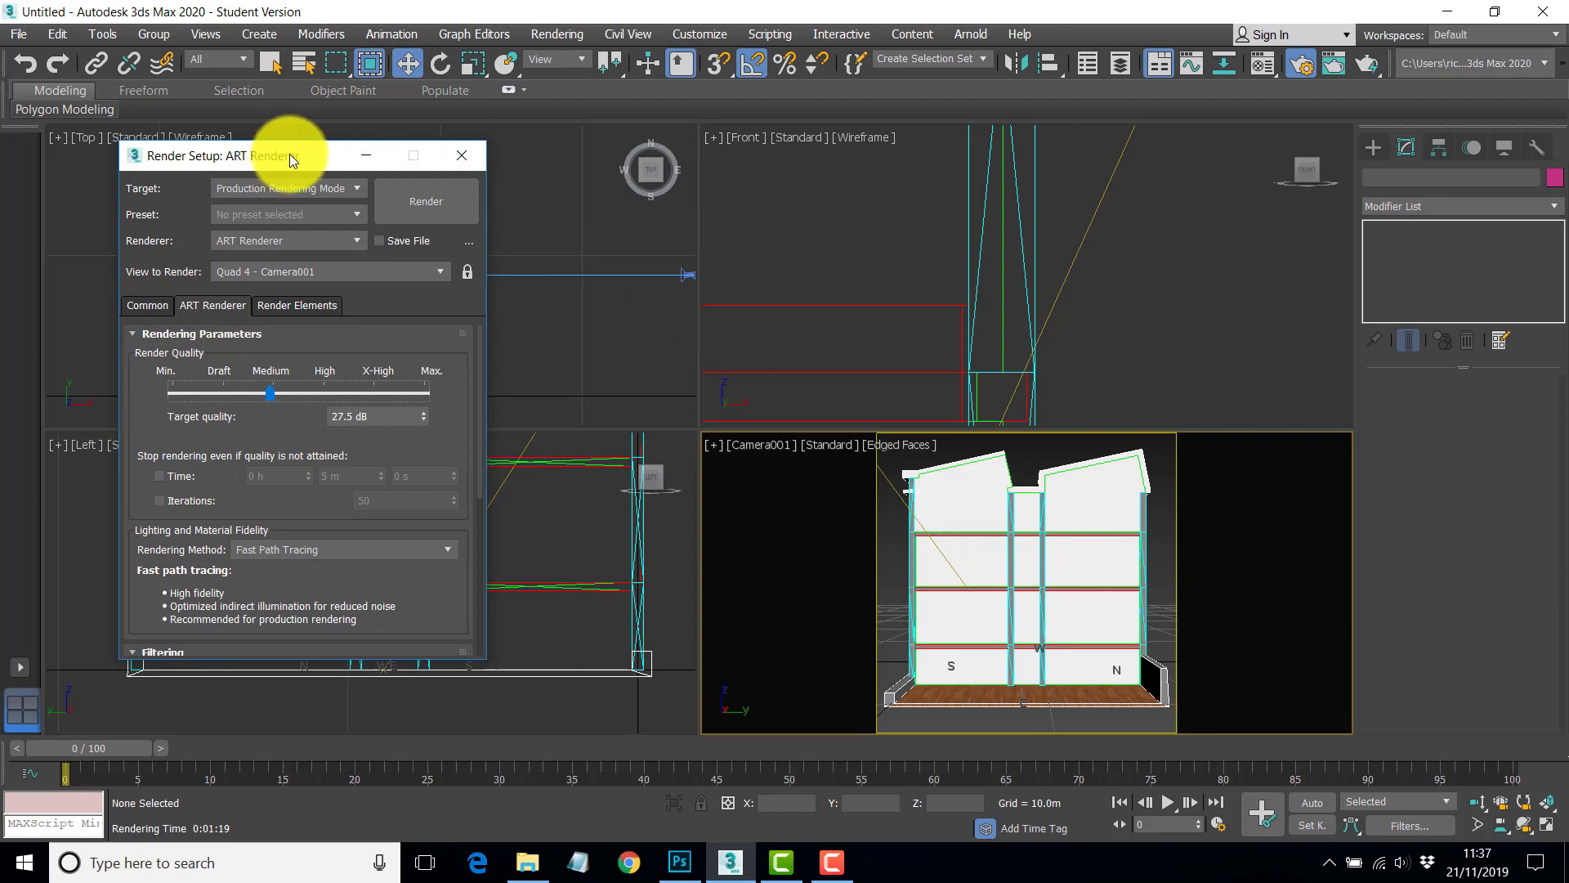
{"action": "left_click", "coordinate": [461, 157]}
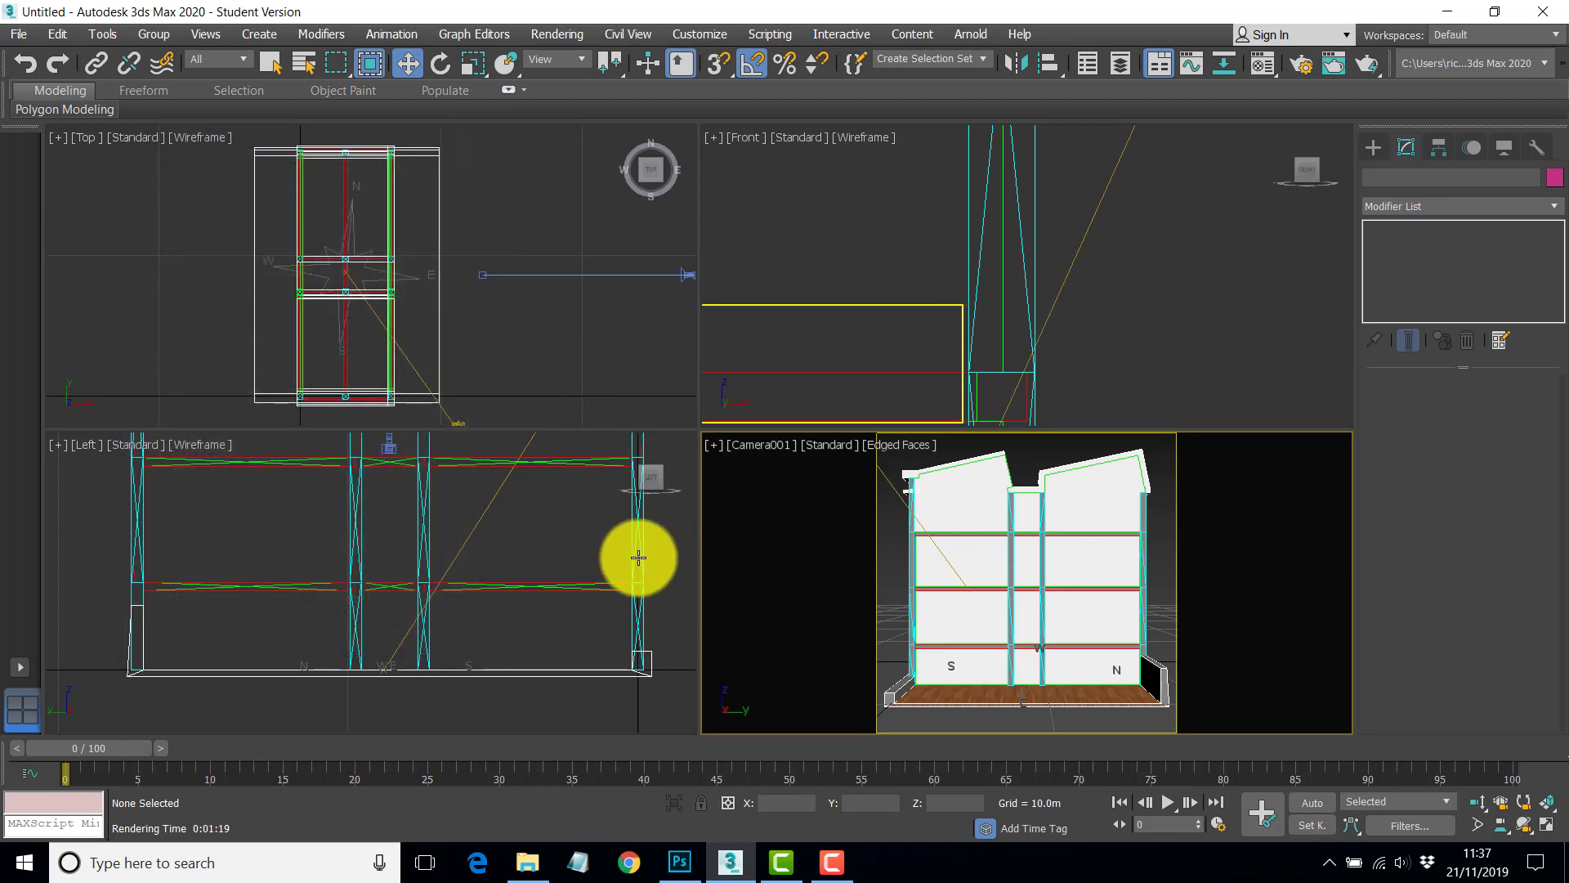
{"action": "left_click", "coordinate": [439, 314]}
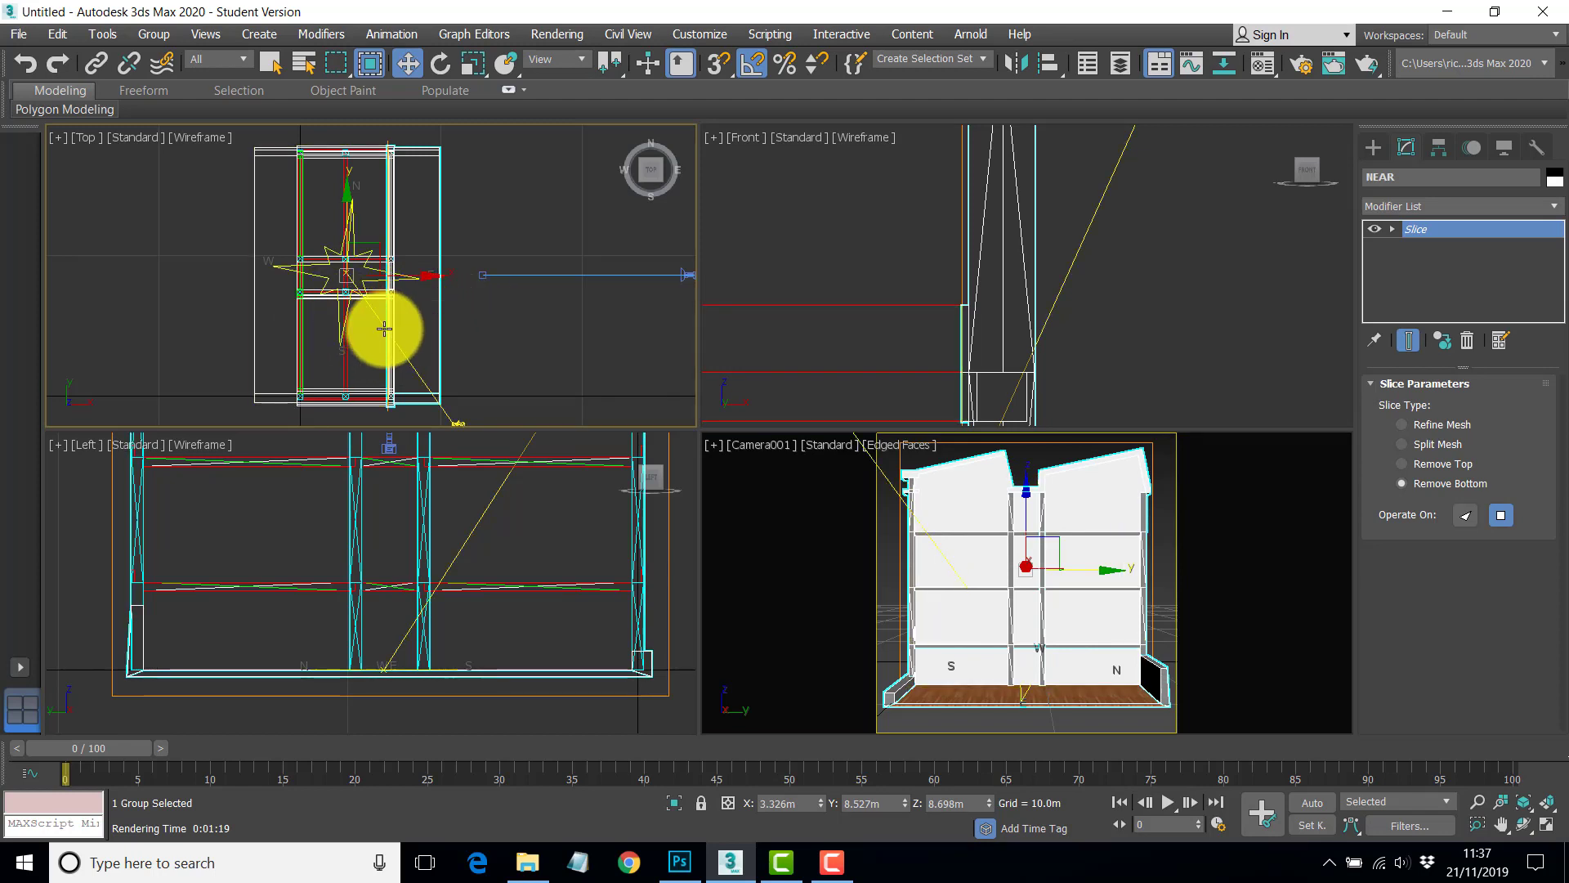
{"action": "left_click", "coordinate": [502, 344]}
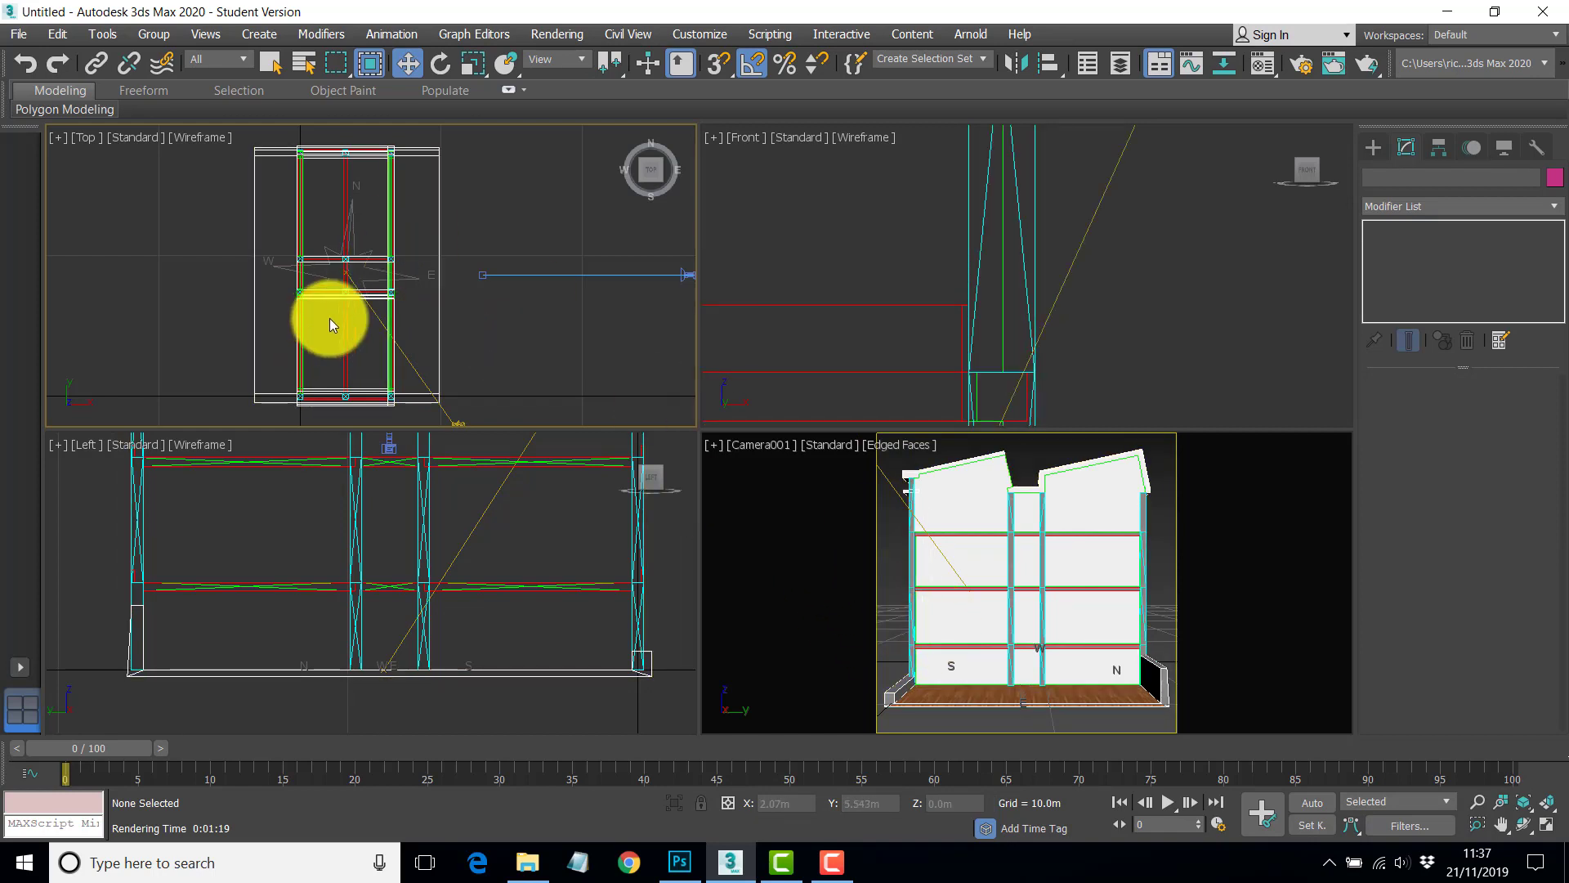
Start merging a file into the scene and browse to CRAWFORD > 3DS MAX PERSPECTIVE SECTION > maps on the Desktop.
{"action": "left_click", "coordinate": [18, 34]}
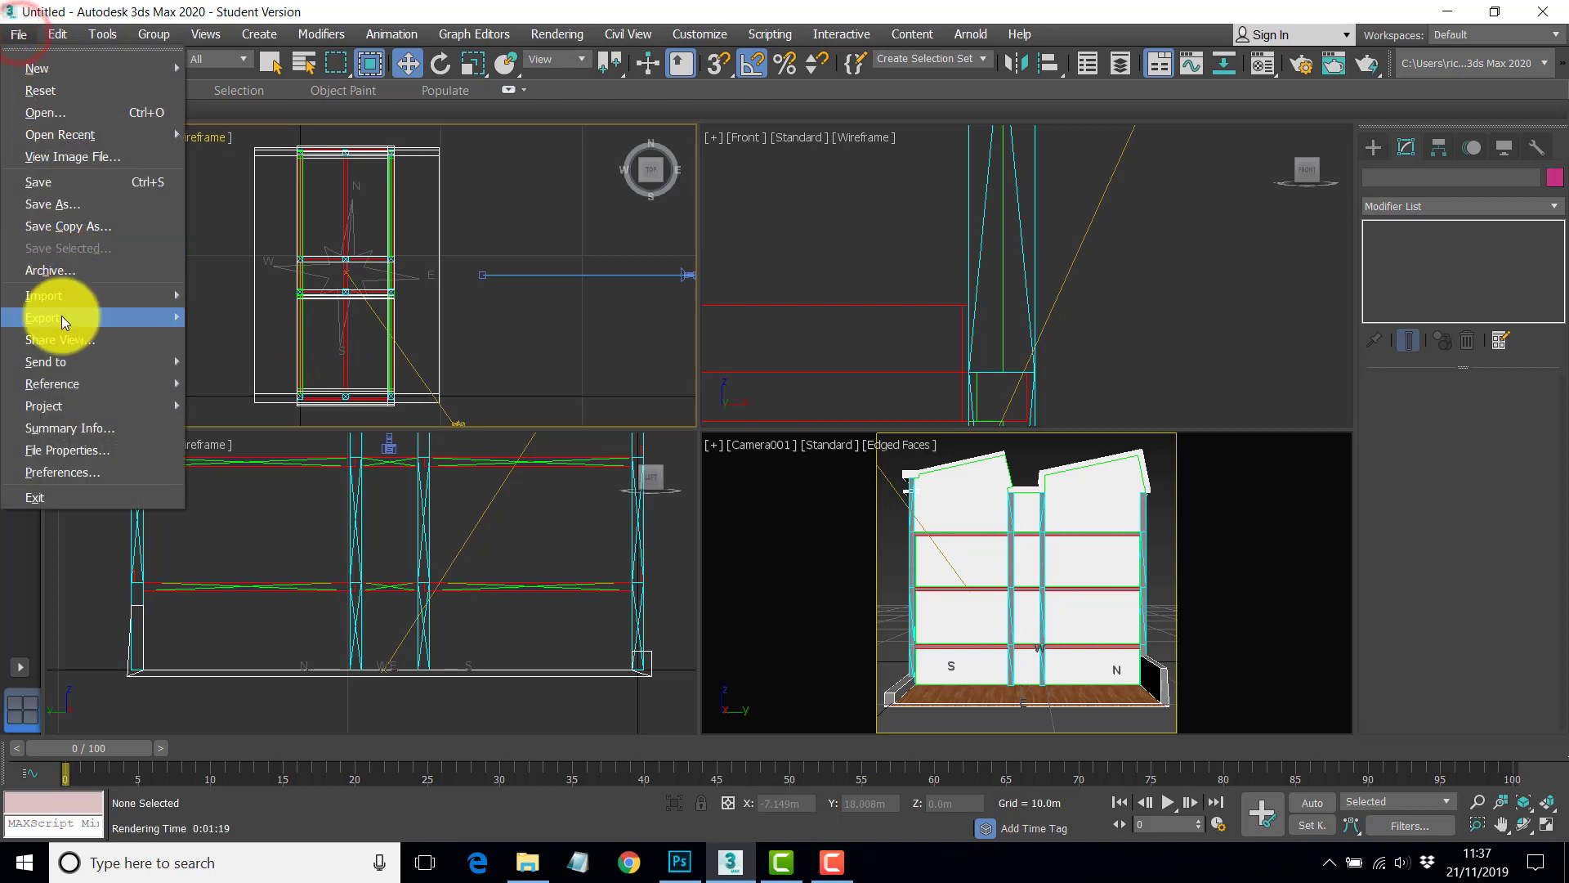
{"action": "mouse_move", "coordinate": [66, 293]}
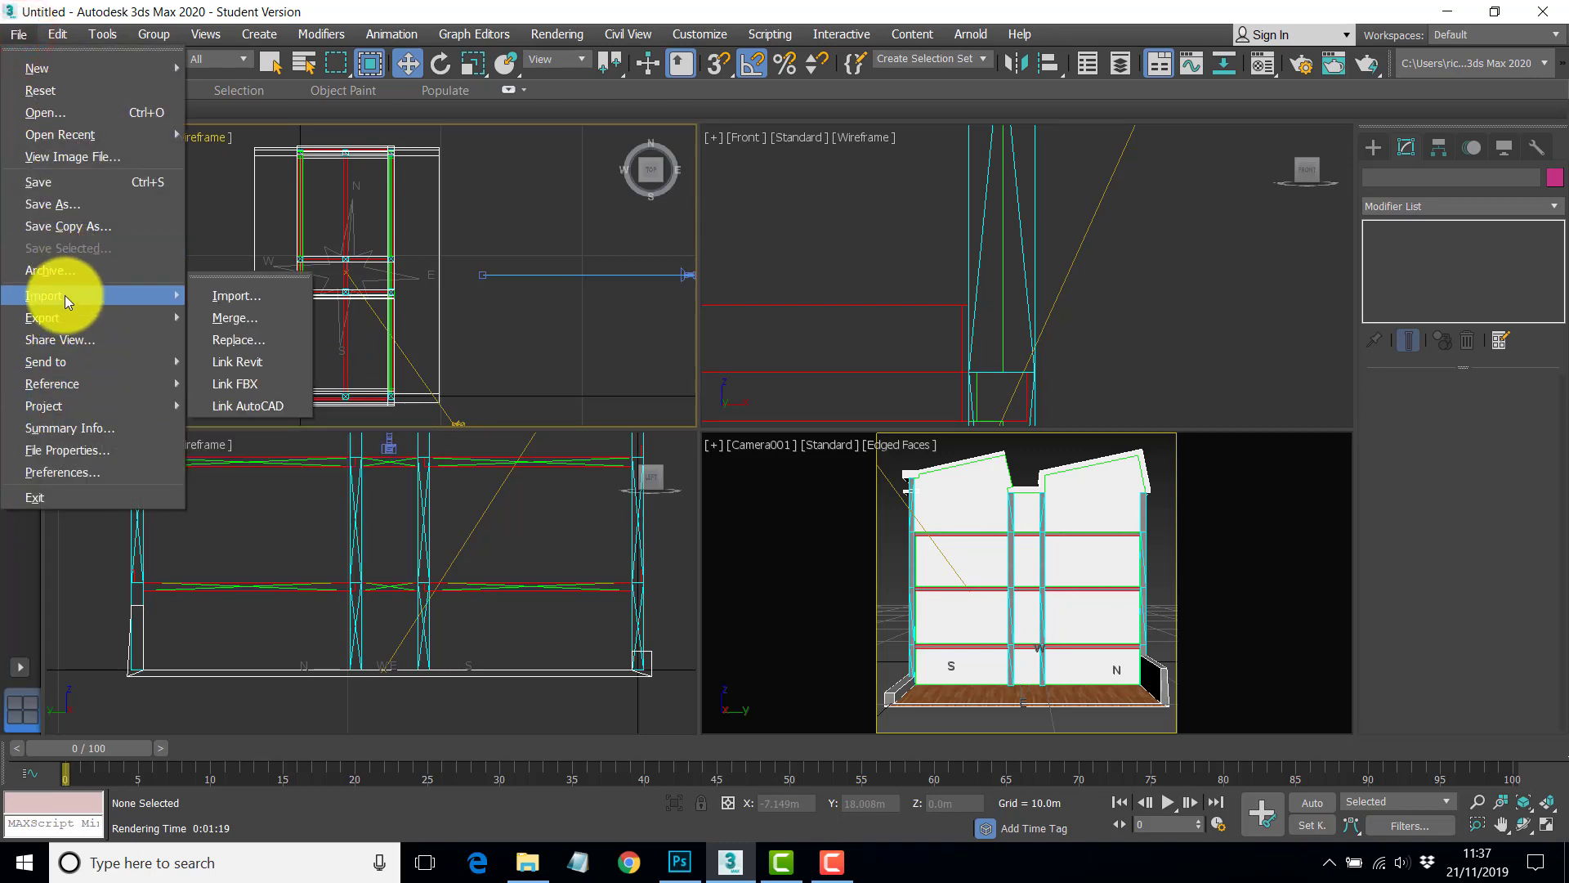
{"action": "left_click", "coordinate": [277, 319]}
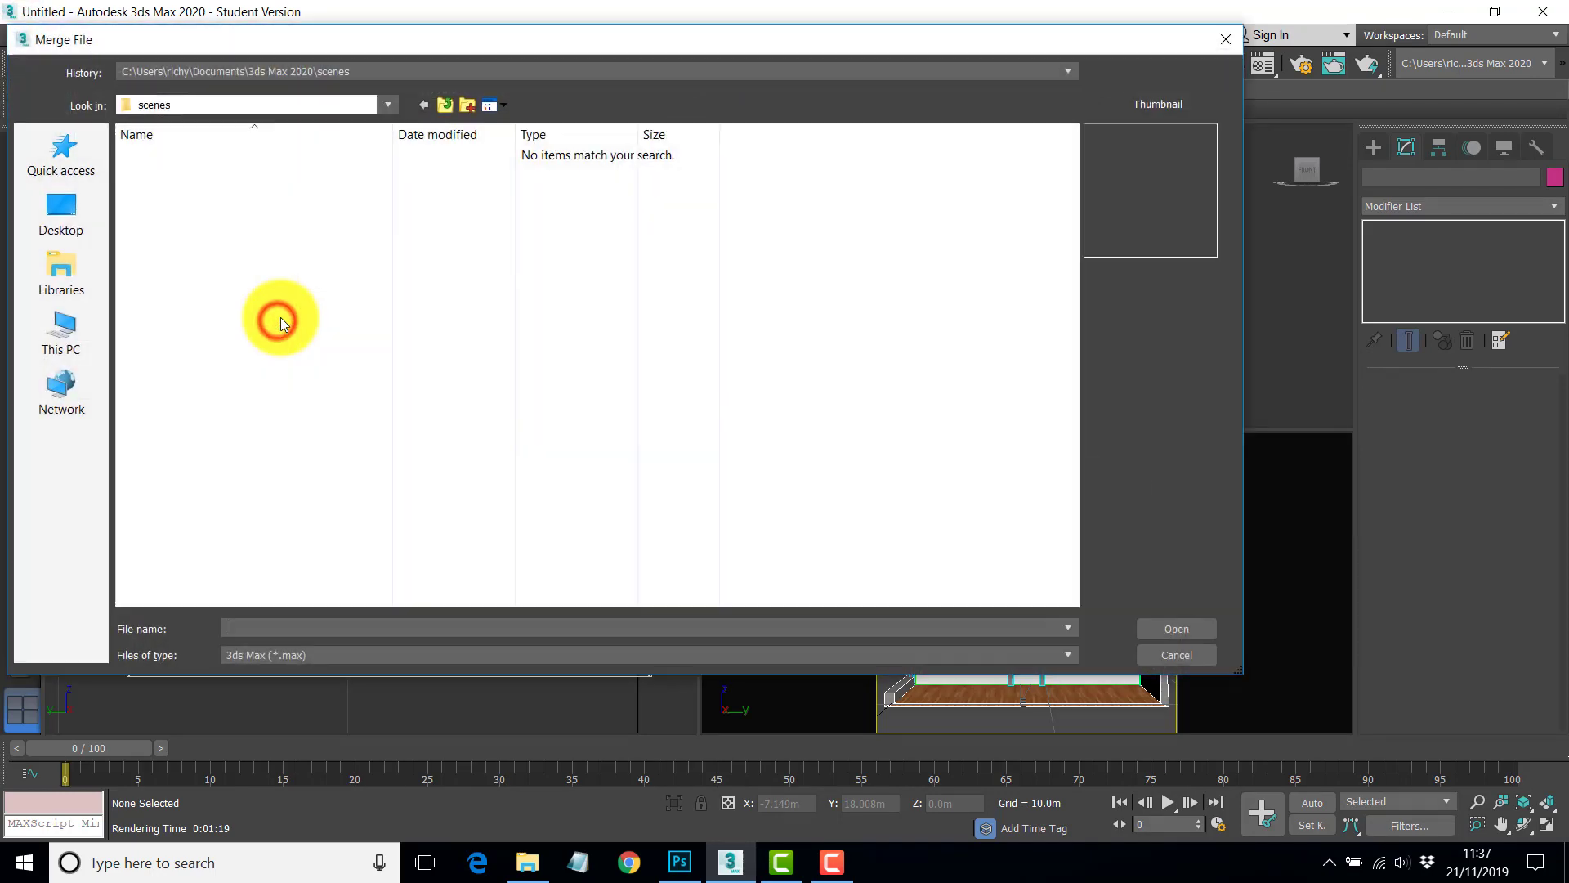
{"action": "left_click", "coordinate": [54, 216]}
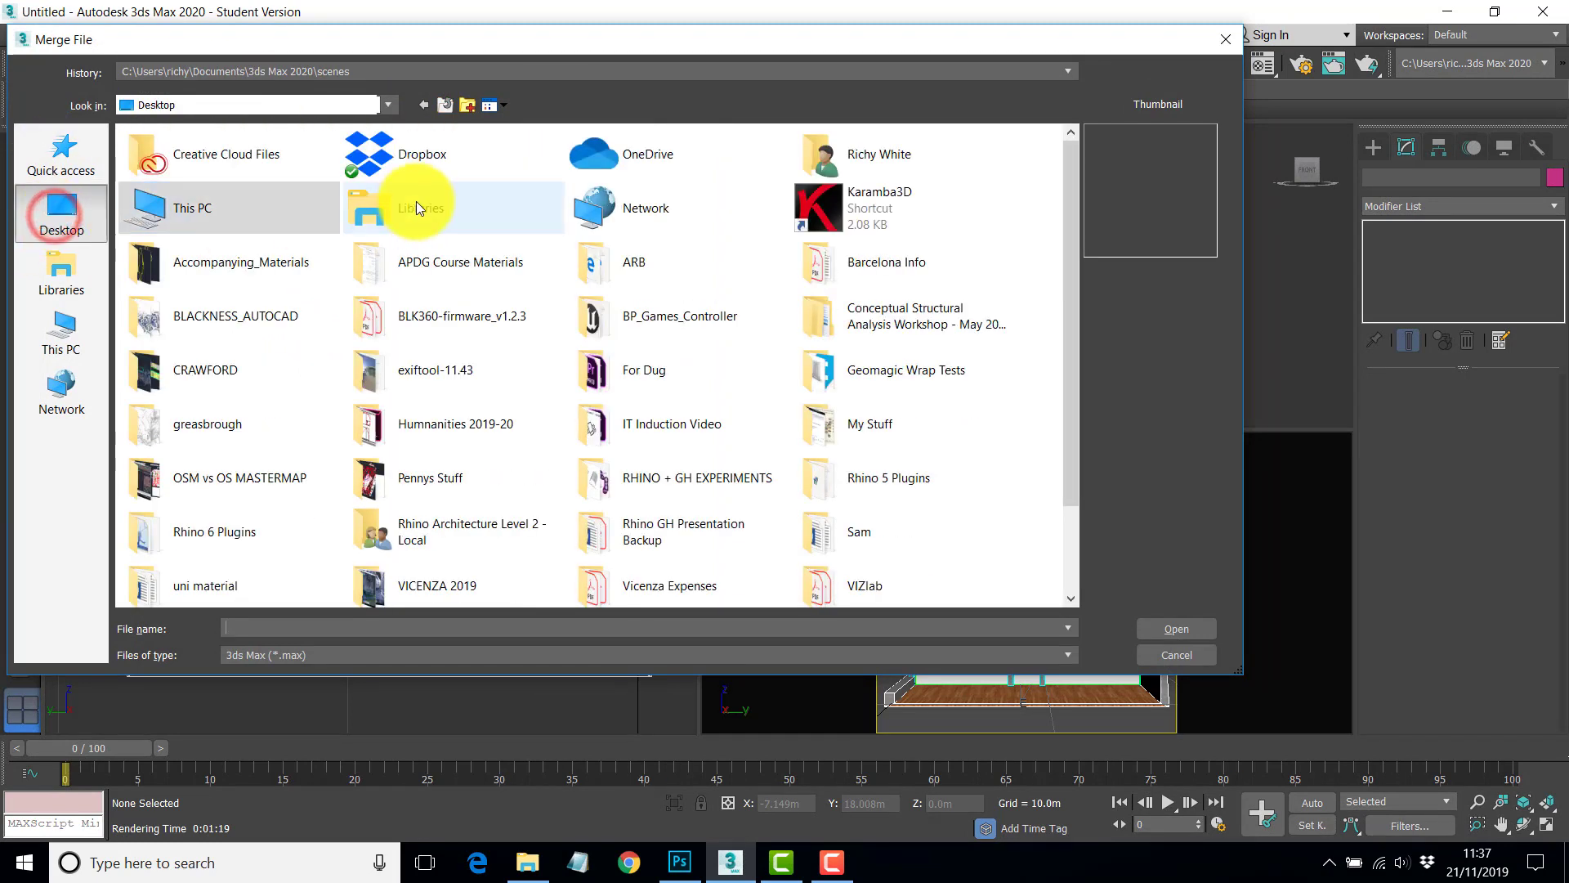
{"action": "double_click", "coordinate": [185, 364]}
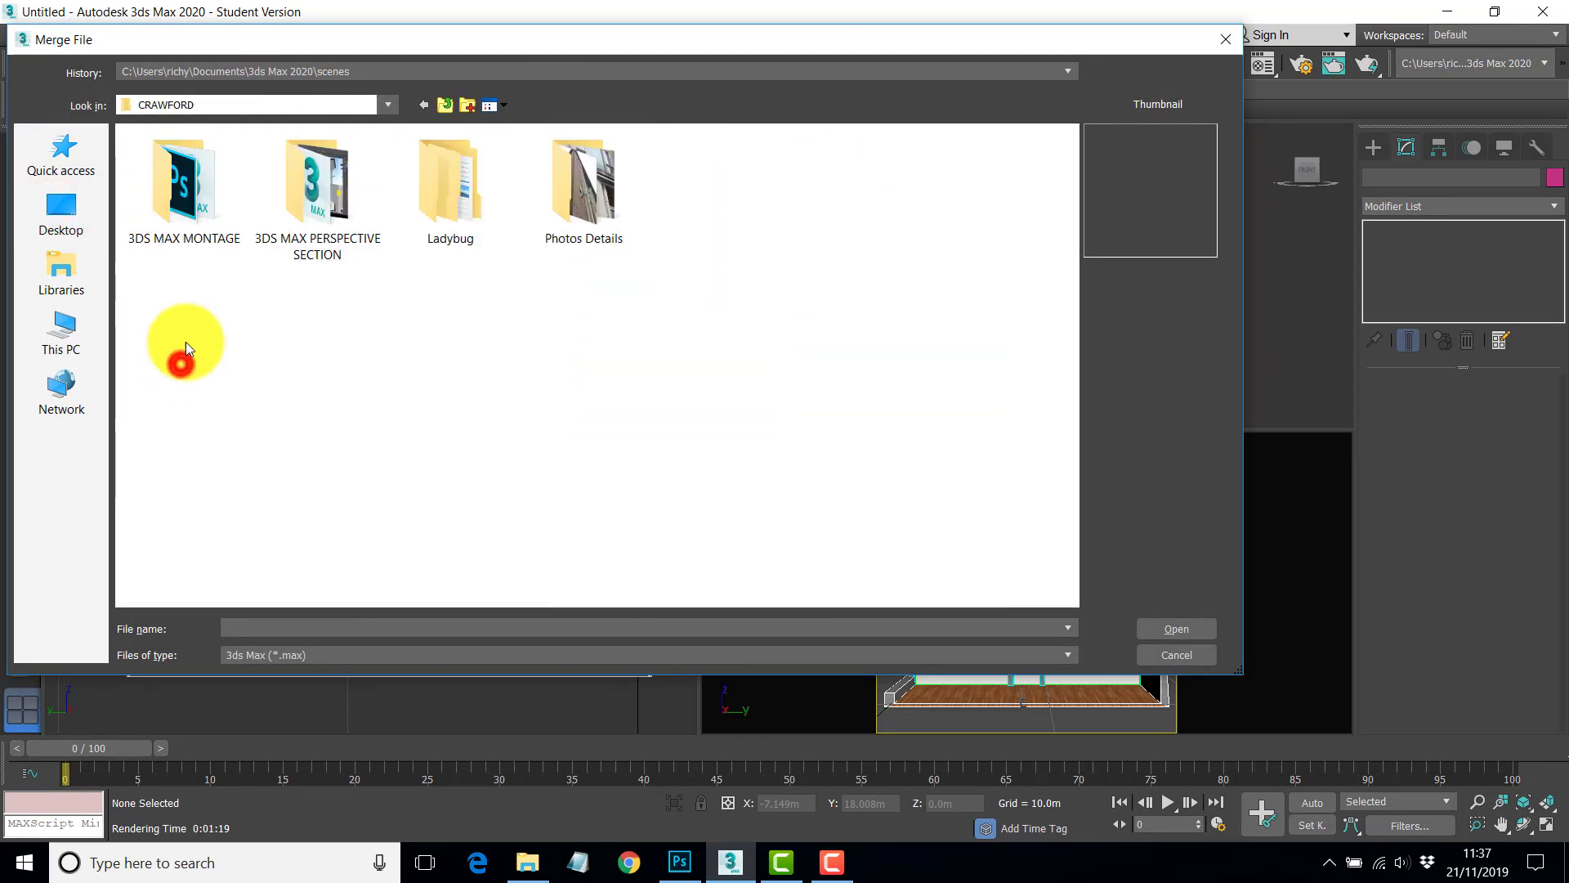
{"action": "double_click", "coordinate": [314, 188]}
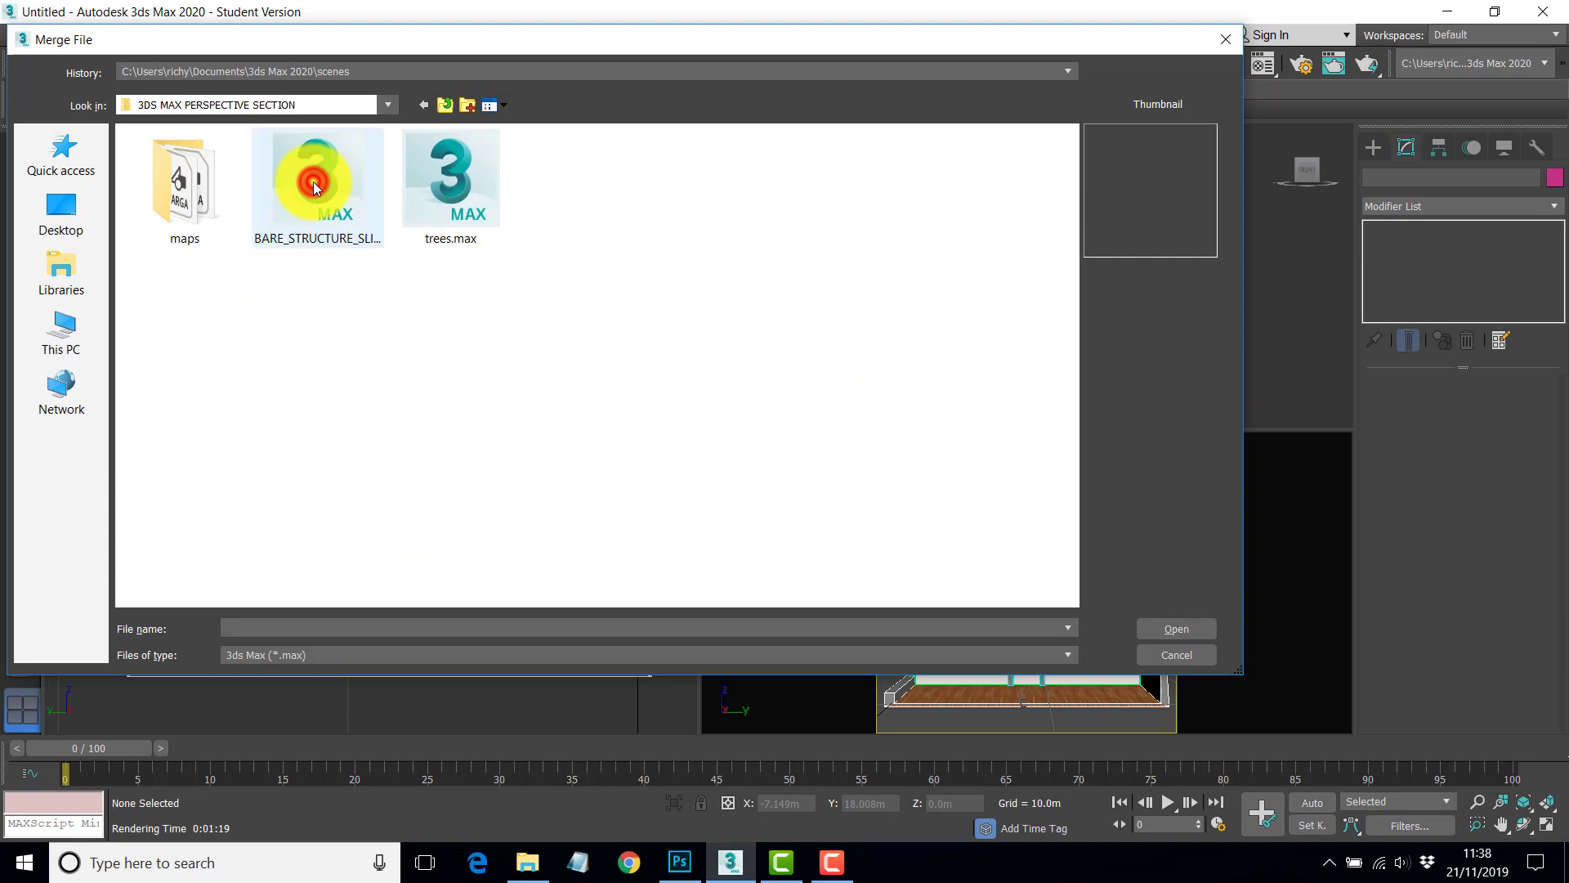
{"action": "left_click", "coordinate": [179, 189]}
{"action": "double_click", "coordinate": [179, 190]}
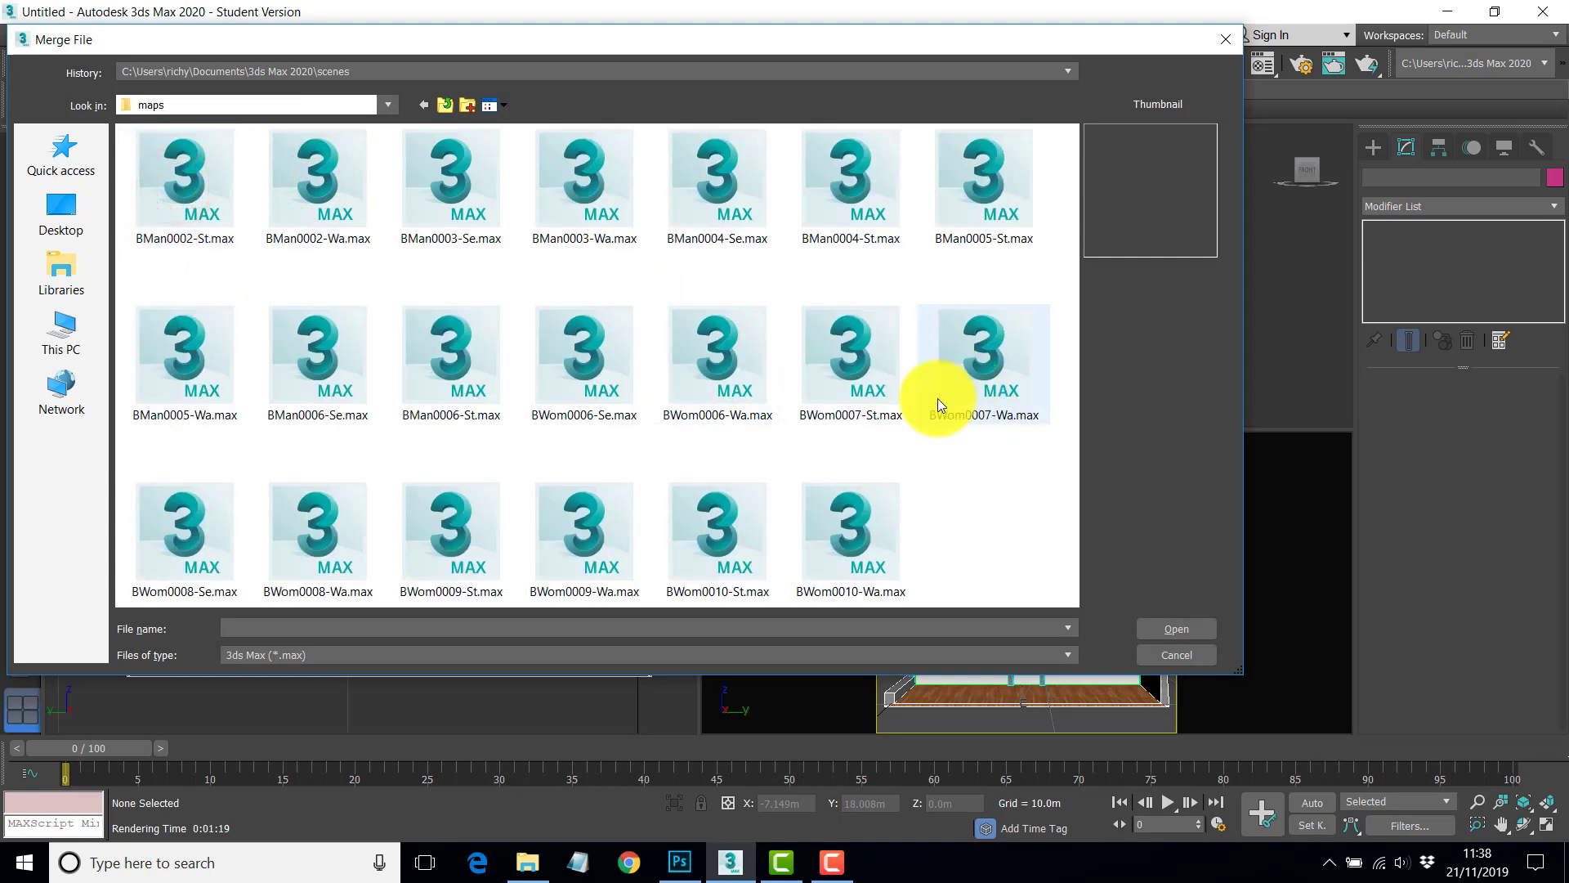
Preview the BMan figures and merge the BMan0006-St object from BMan0006-St.max into the scene.
{"action": "left_click", "coordinate": [199, 390]}
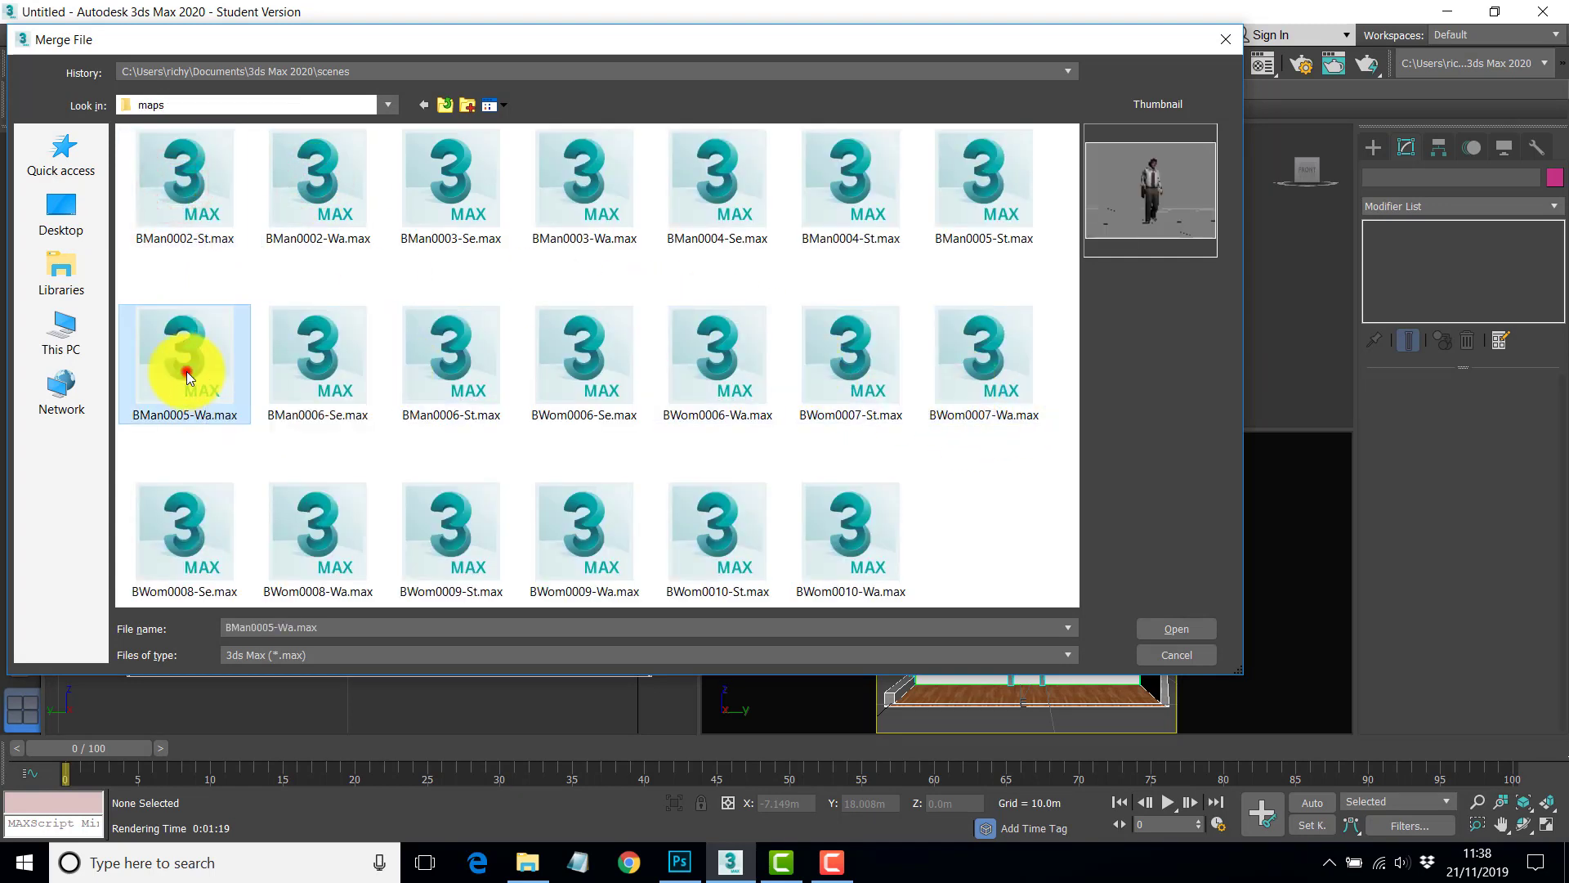
{"action": "left_click", "coordinate": [305, 384]}
{"action": "left_click", "coordinate": [460, 376]}
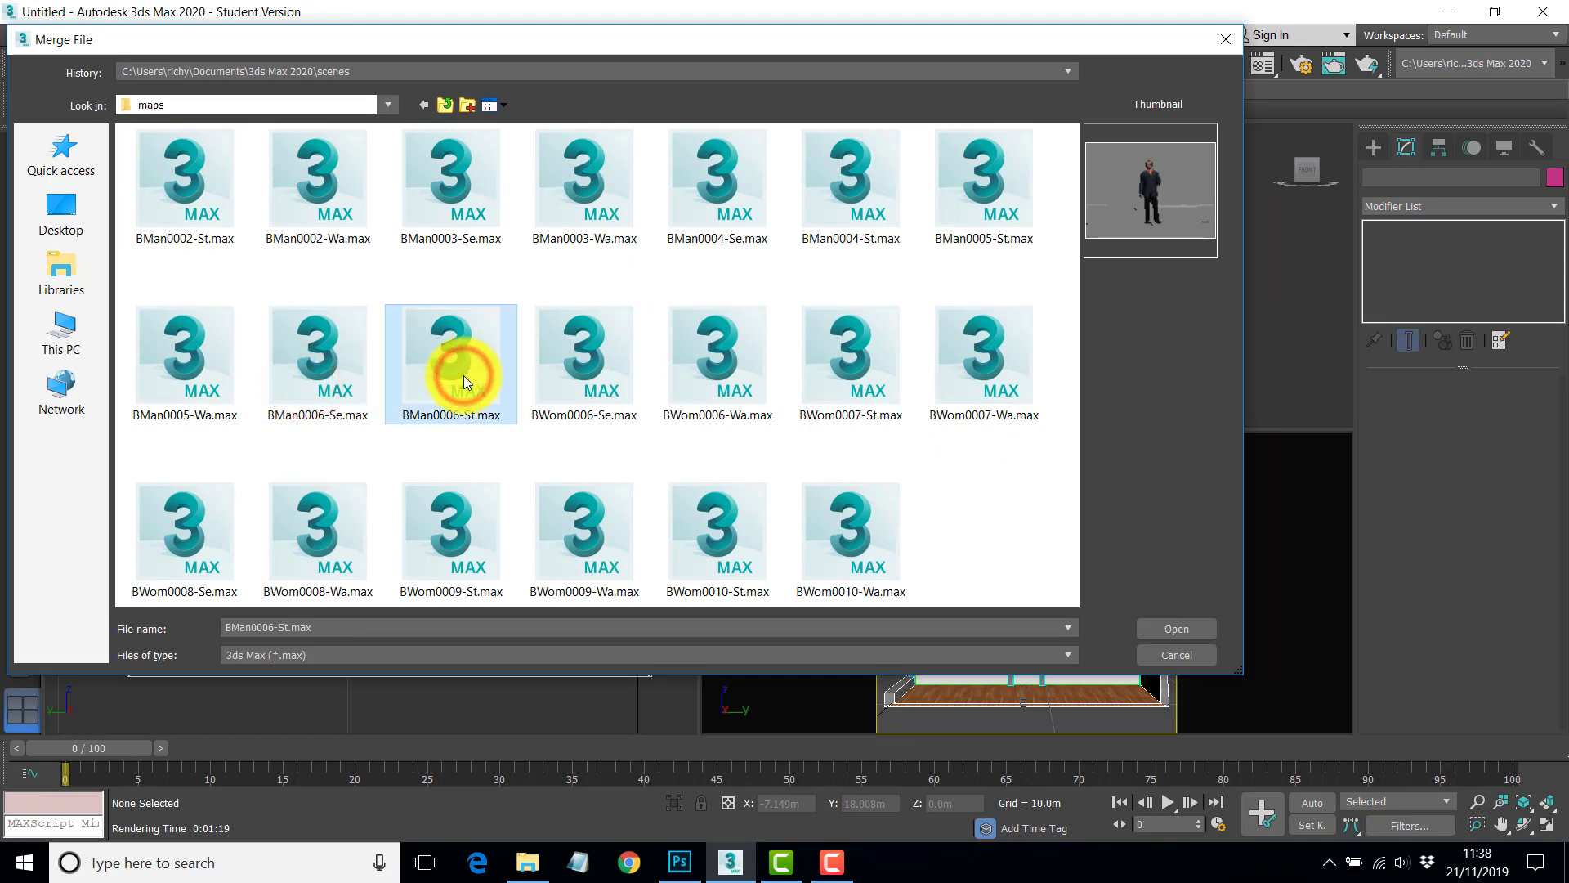
{"action": "left_click", "coordinate": [1177, 626]}
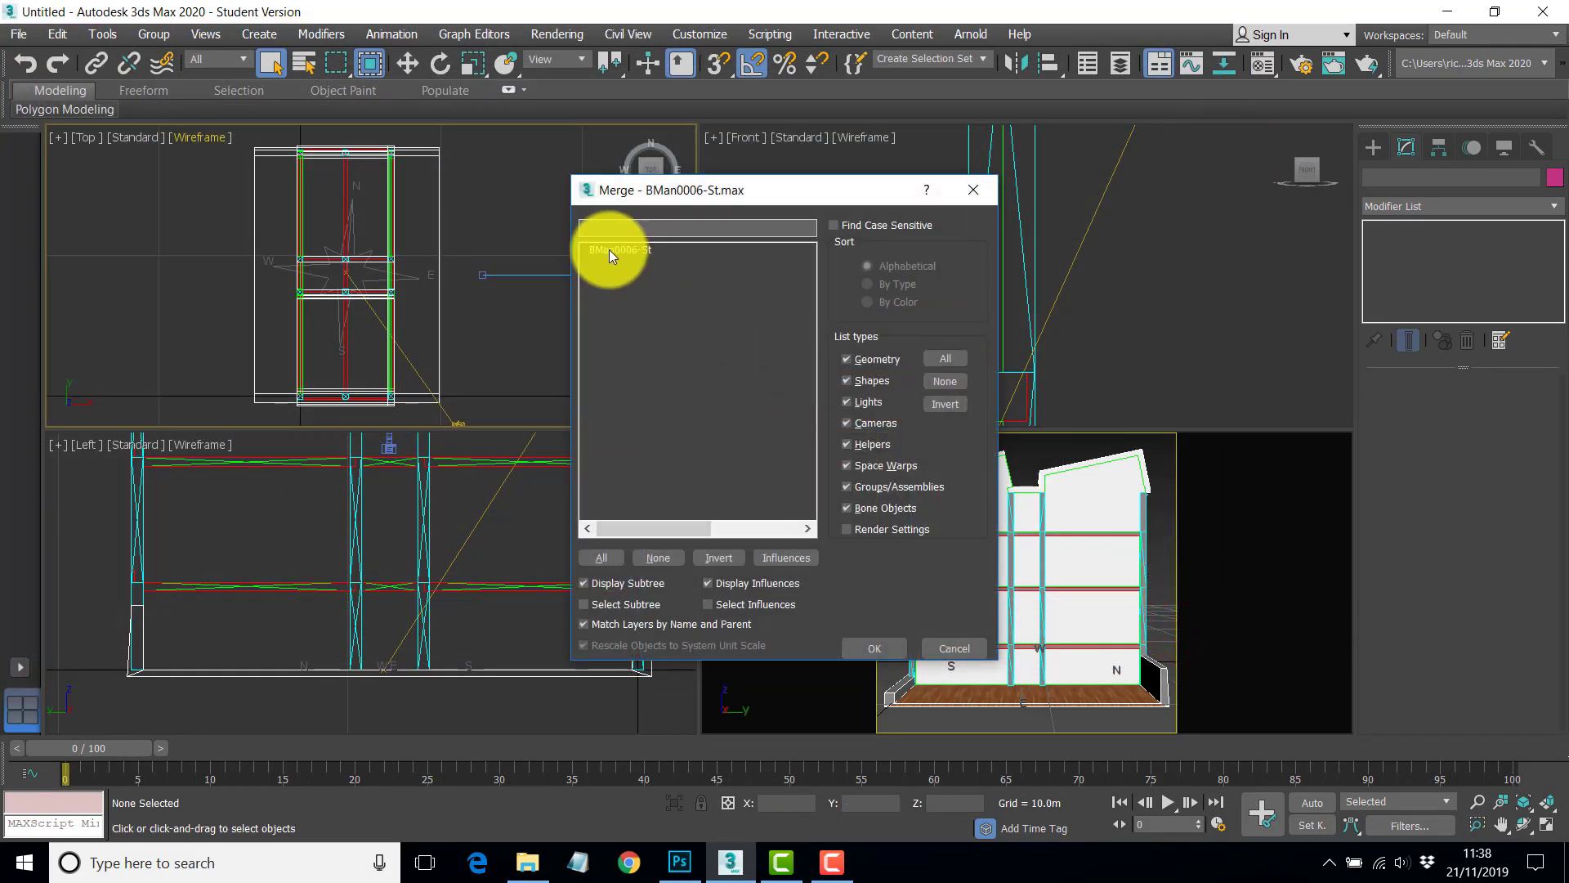
{"action": "left_click", "coordinate": [610, 249]}
{"action": "left_click", "coordinate": [874, 647]}
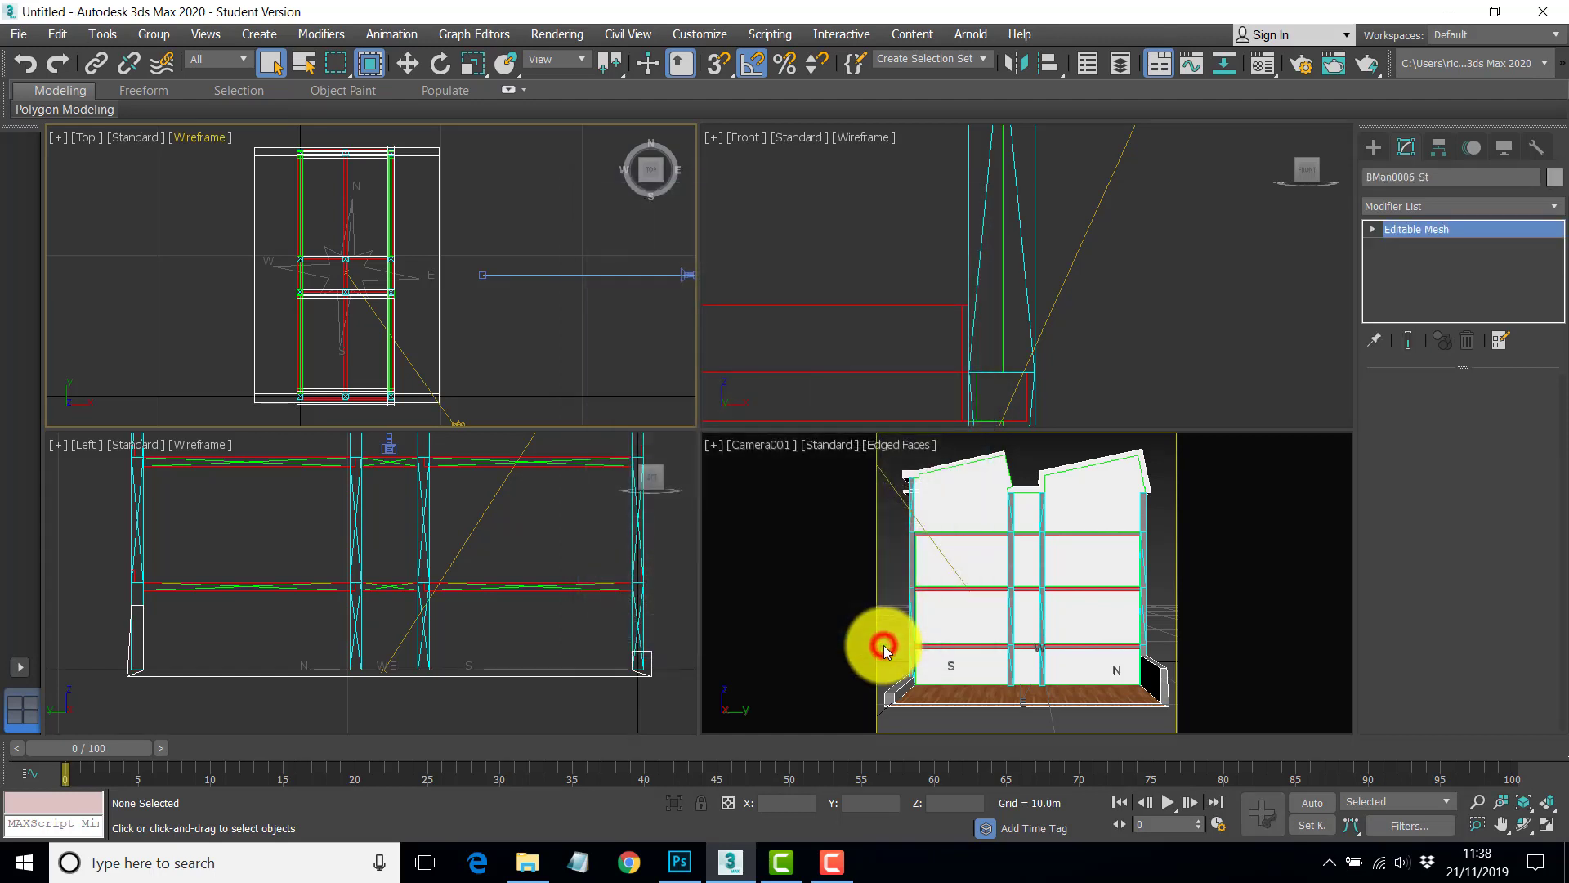
Move the merged standing man in the Top view onto the building's ground floor, at about X 4.24 m, Y 5.89 m.
{"action": "scroll", "coordinate": [309, 393], "scroll_direction": "up", "scroll_amount": 2}
{"action": "scroll", "coordinate": [267, 355], "scroll_direction": "up", "scroll_amount": 2}
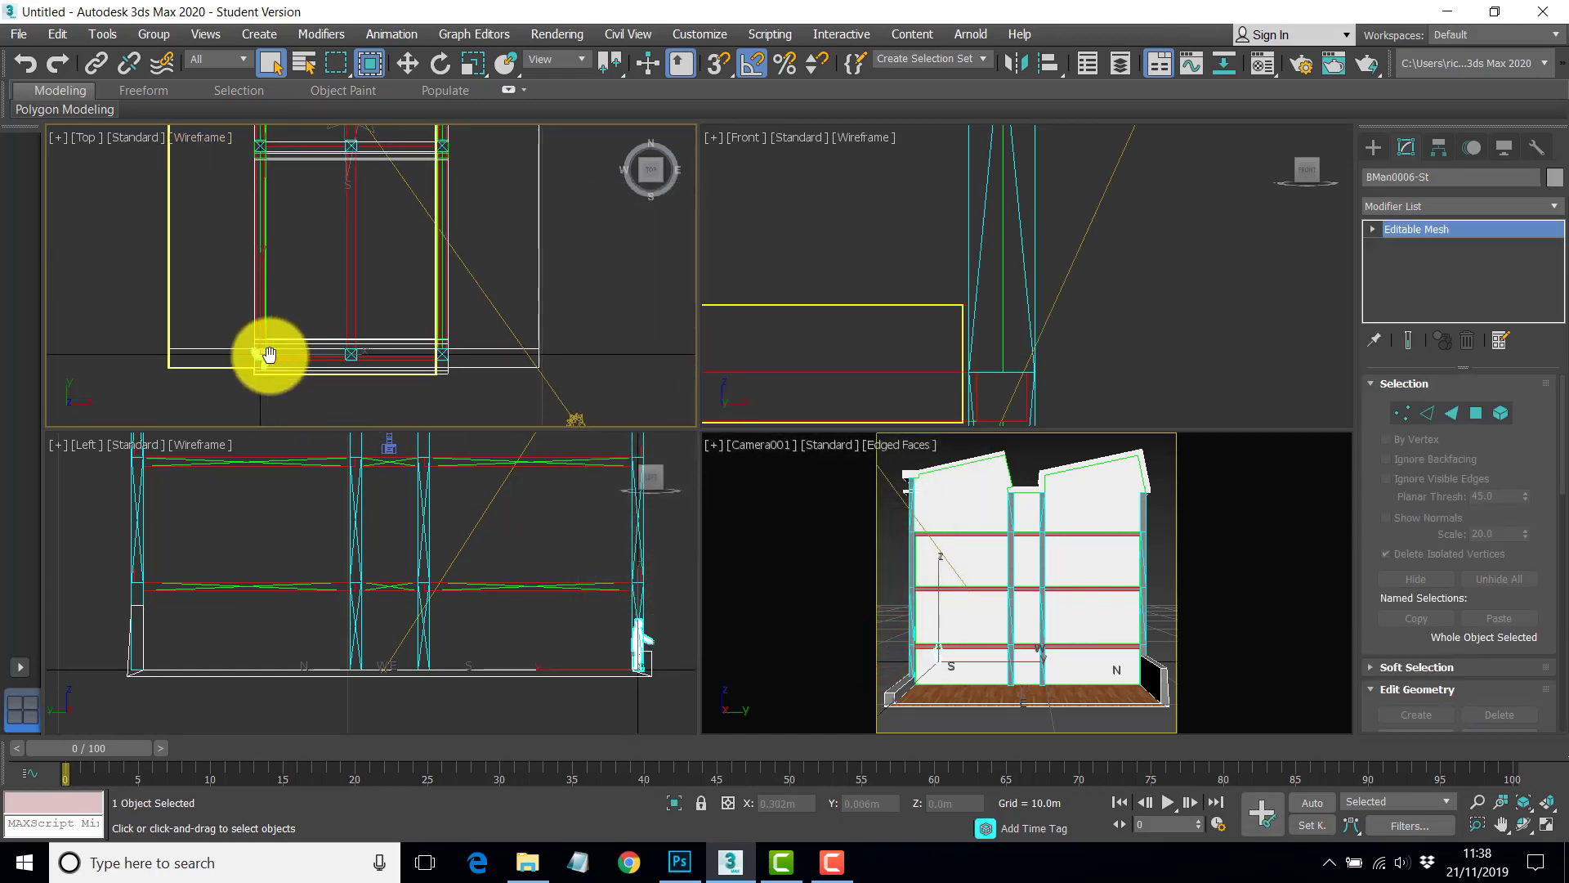
{"action": "scroll", "coordinate": [267, 355], "scroll_direction": "up", "scroll_amount": 2}
{"action": "left_click", "coordinate": [407, 63]}
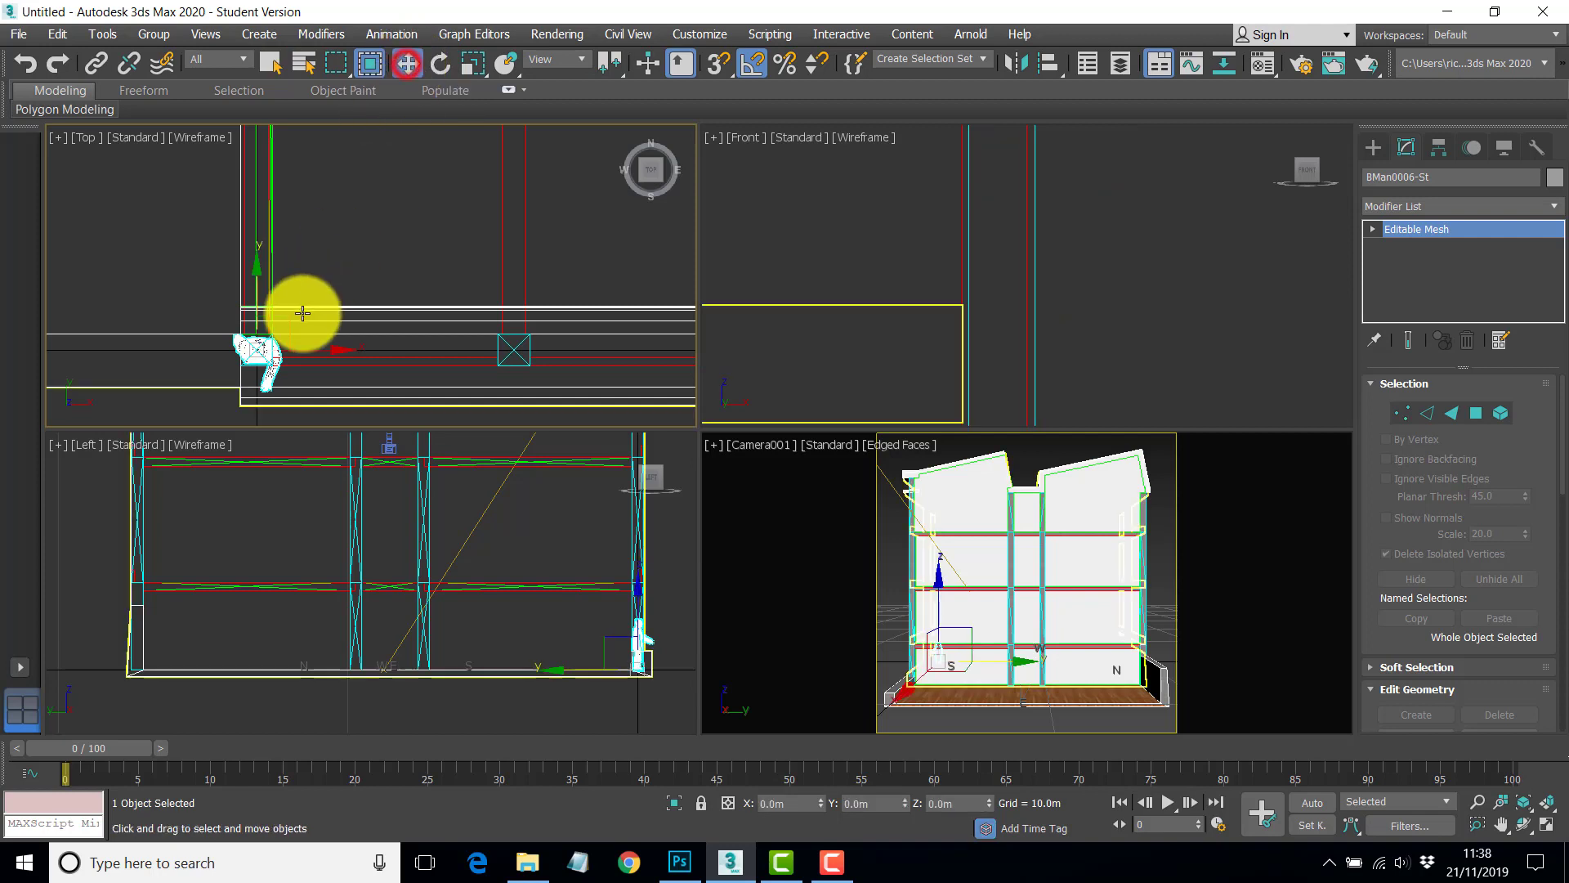
{"action": "left_click_drag", "start_coordinate": [301, 314], "coordinate": [585, 166]}
{"action": "middle_click_drag", "start_coordinate": [585, 166], "coordinate": [532, 358]}
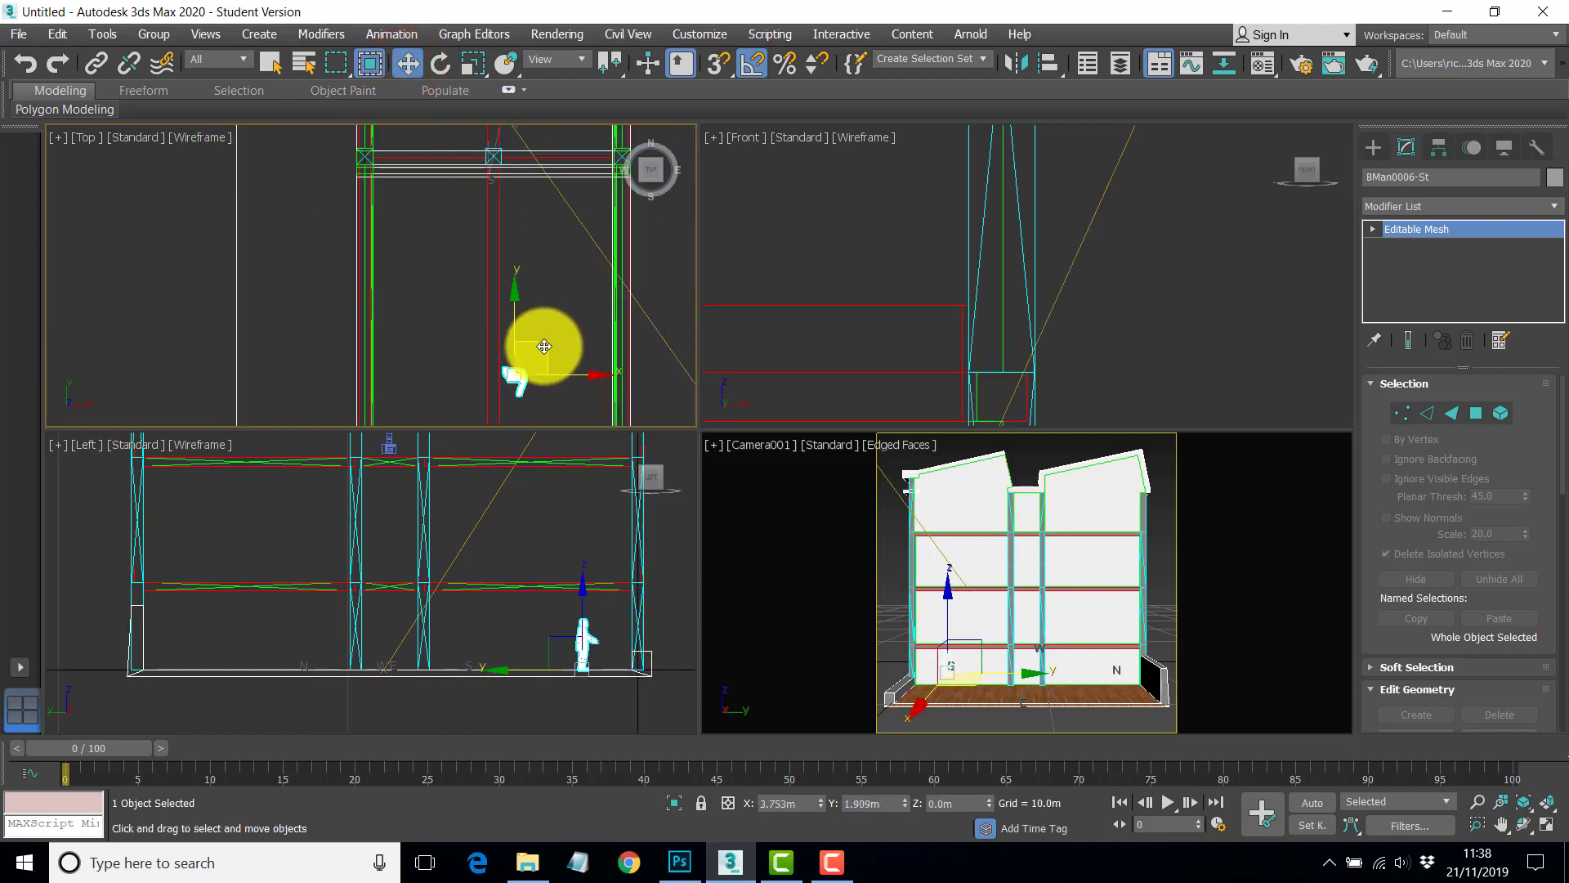
{"action": "left_click_drag", "start_coordinate": [544, 347], "coordinate": [550, 185]}
{"action": "scroll", "coordinate": [539, 212], "scroll_direction": "up", "scroll_amount": 2}
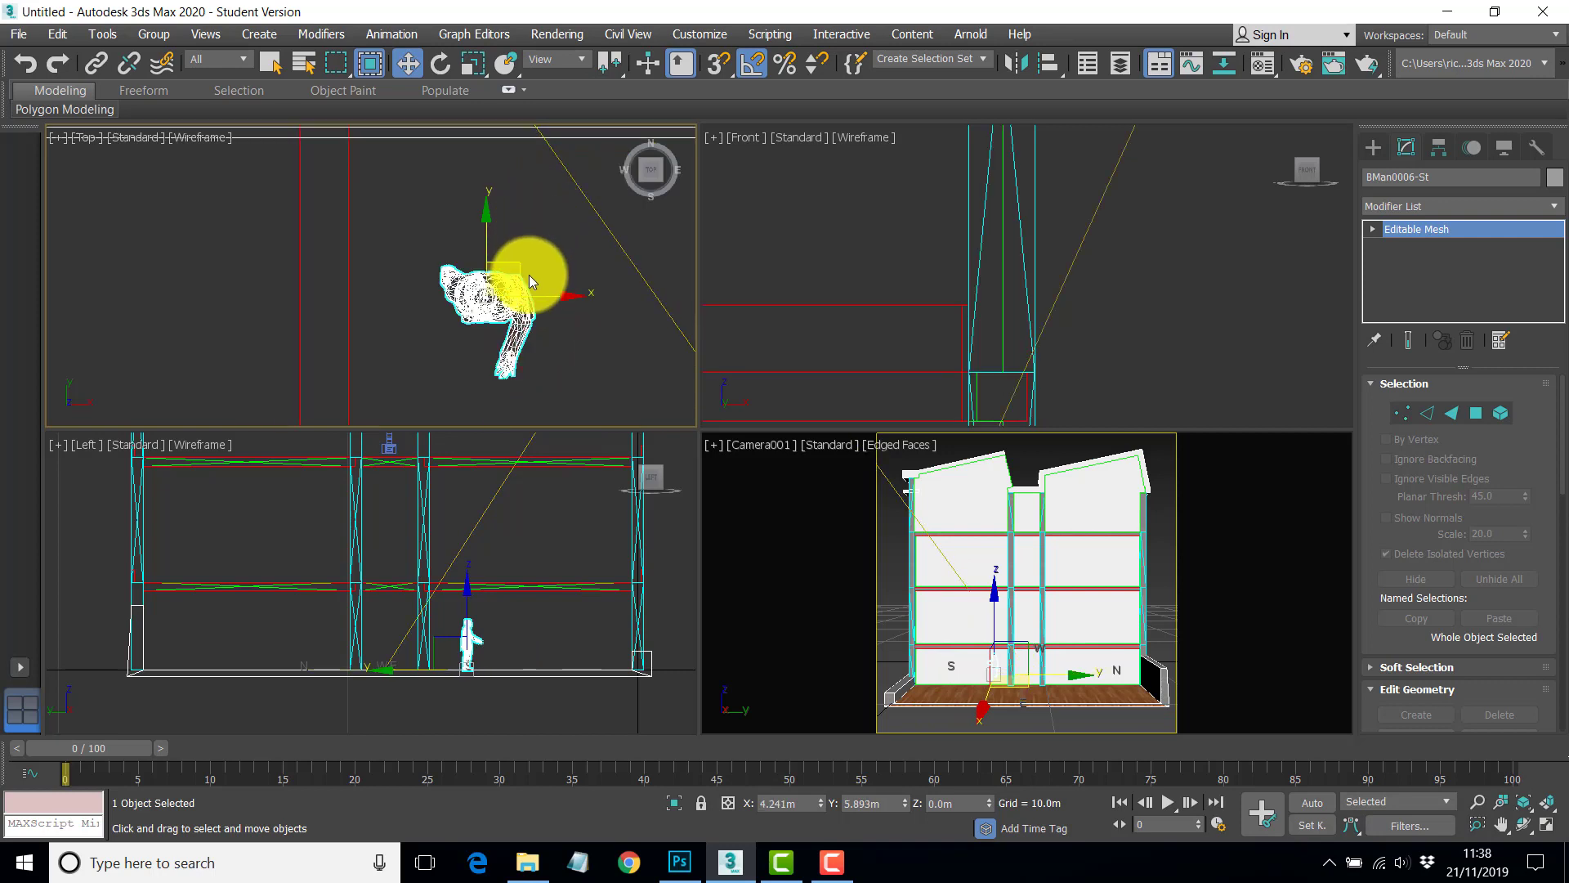
Rotate the standing man 155° about the Z axis in the Top view and check his stance on the floor in the Left view.
{"action": "left_click", "coordinate": [440, 63]}
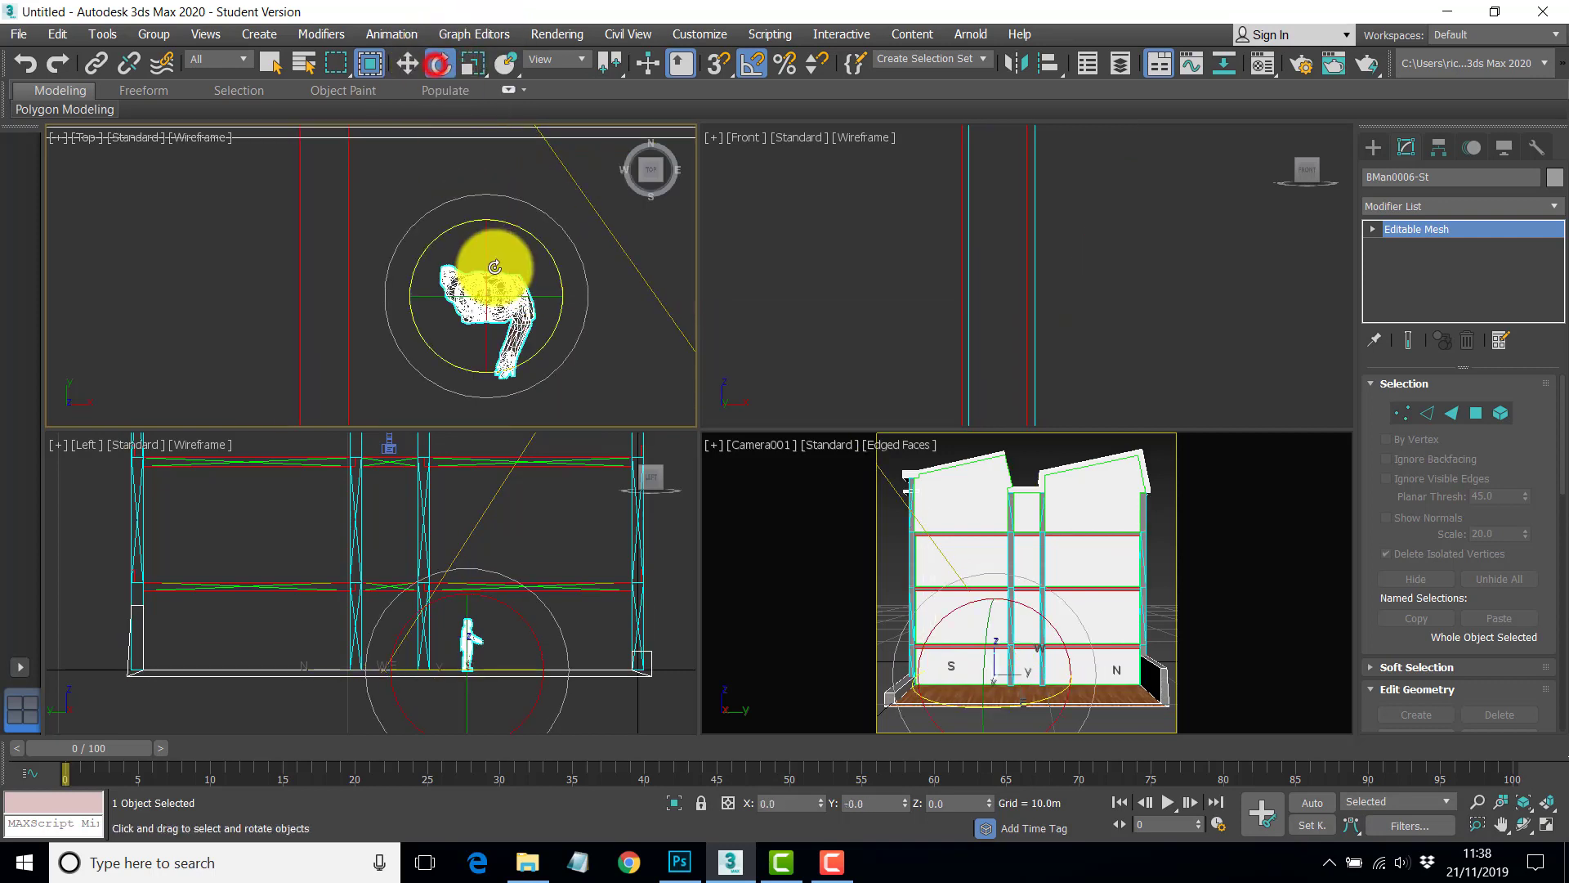
{"action": "left_click_drag", "start_coordinate": [504, 235], "coordinate": [386, 221]}
{"action": "scroll", "coordinate": [451, 694], "scroll_direction": "up", "scroll_amount": 10}
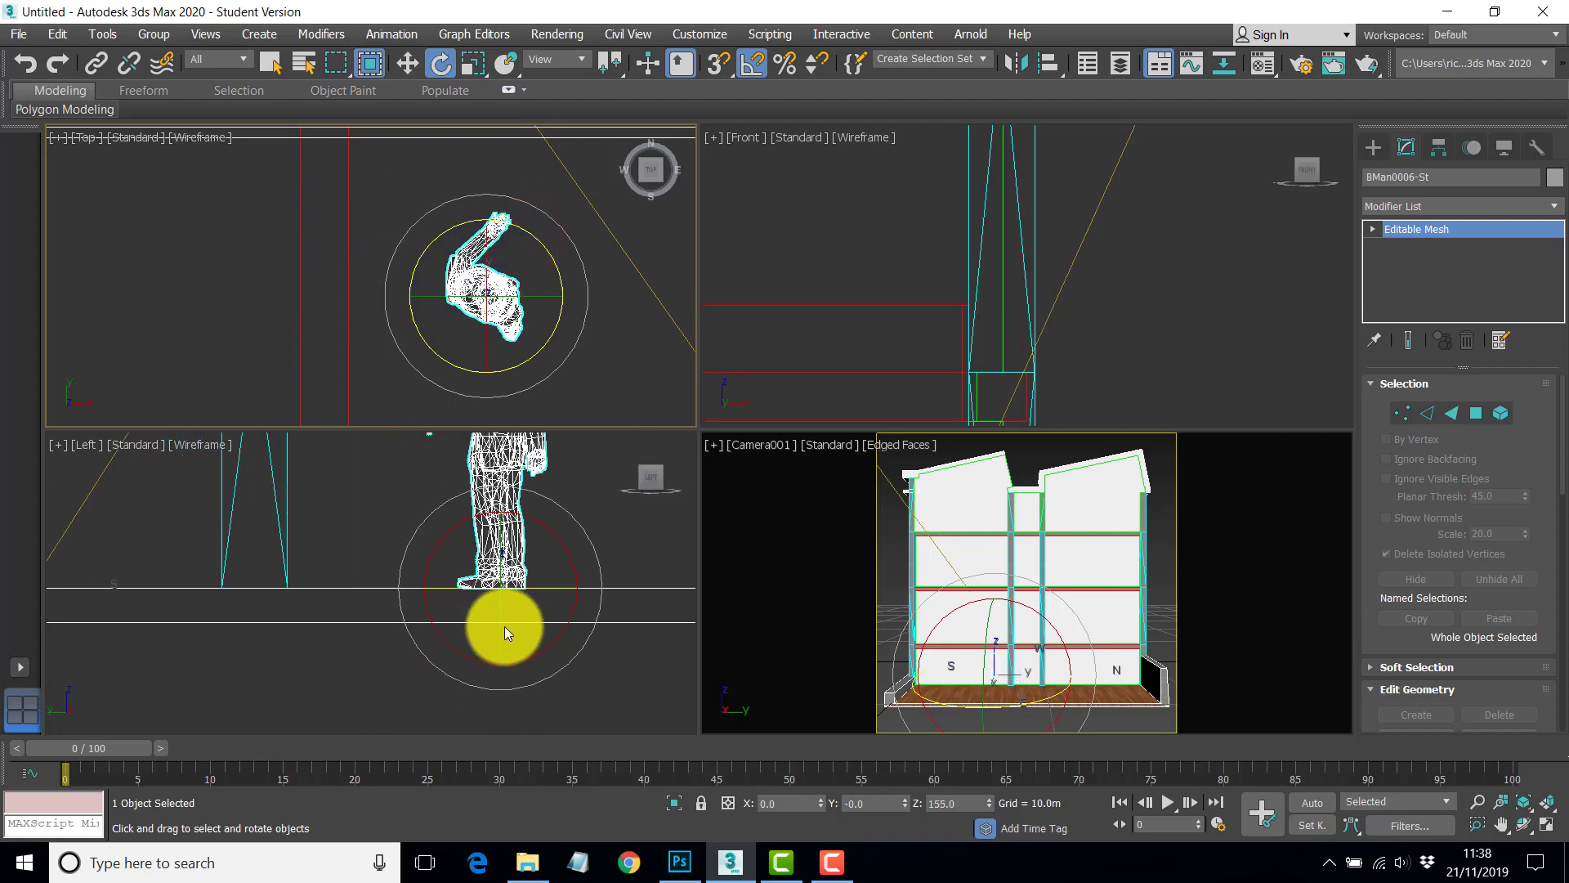
{"action": "scroll", "coordinate": [538, 557], "scroll_direction": "down", "scroll_amount": 10}
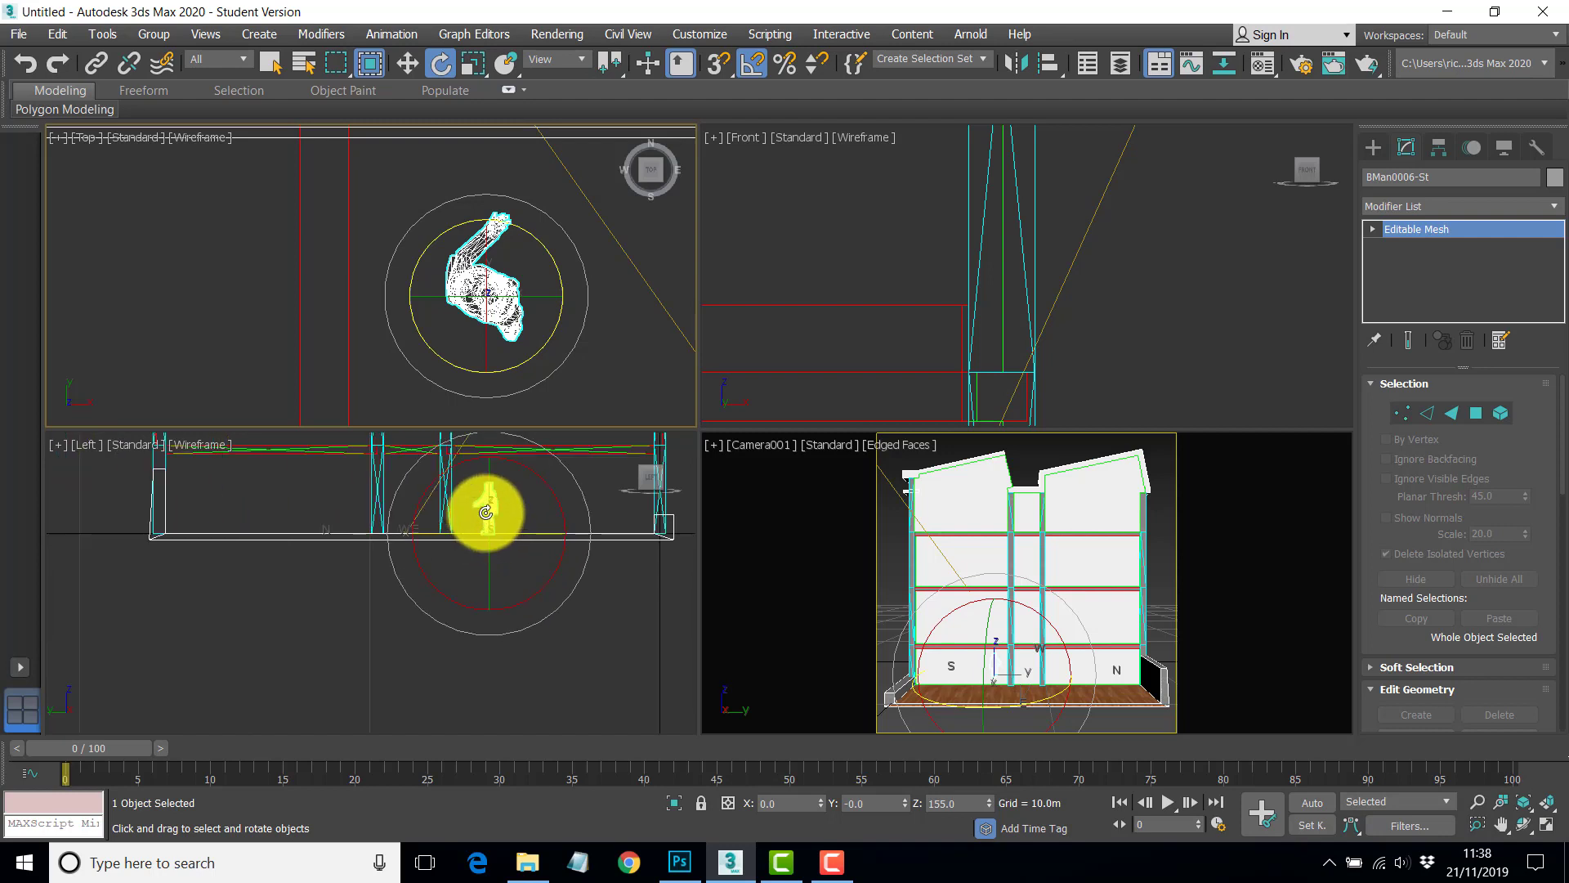
Try to render the Camera001 view with the ART Renderer, cancel at the missing BMan0006.tif map and close the render windows.
{"action": "left_click", "coordinate": [747, 444]}
{"action": "left_click", "coordinate": [1131, 16]}
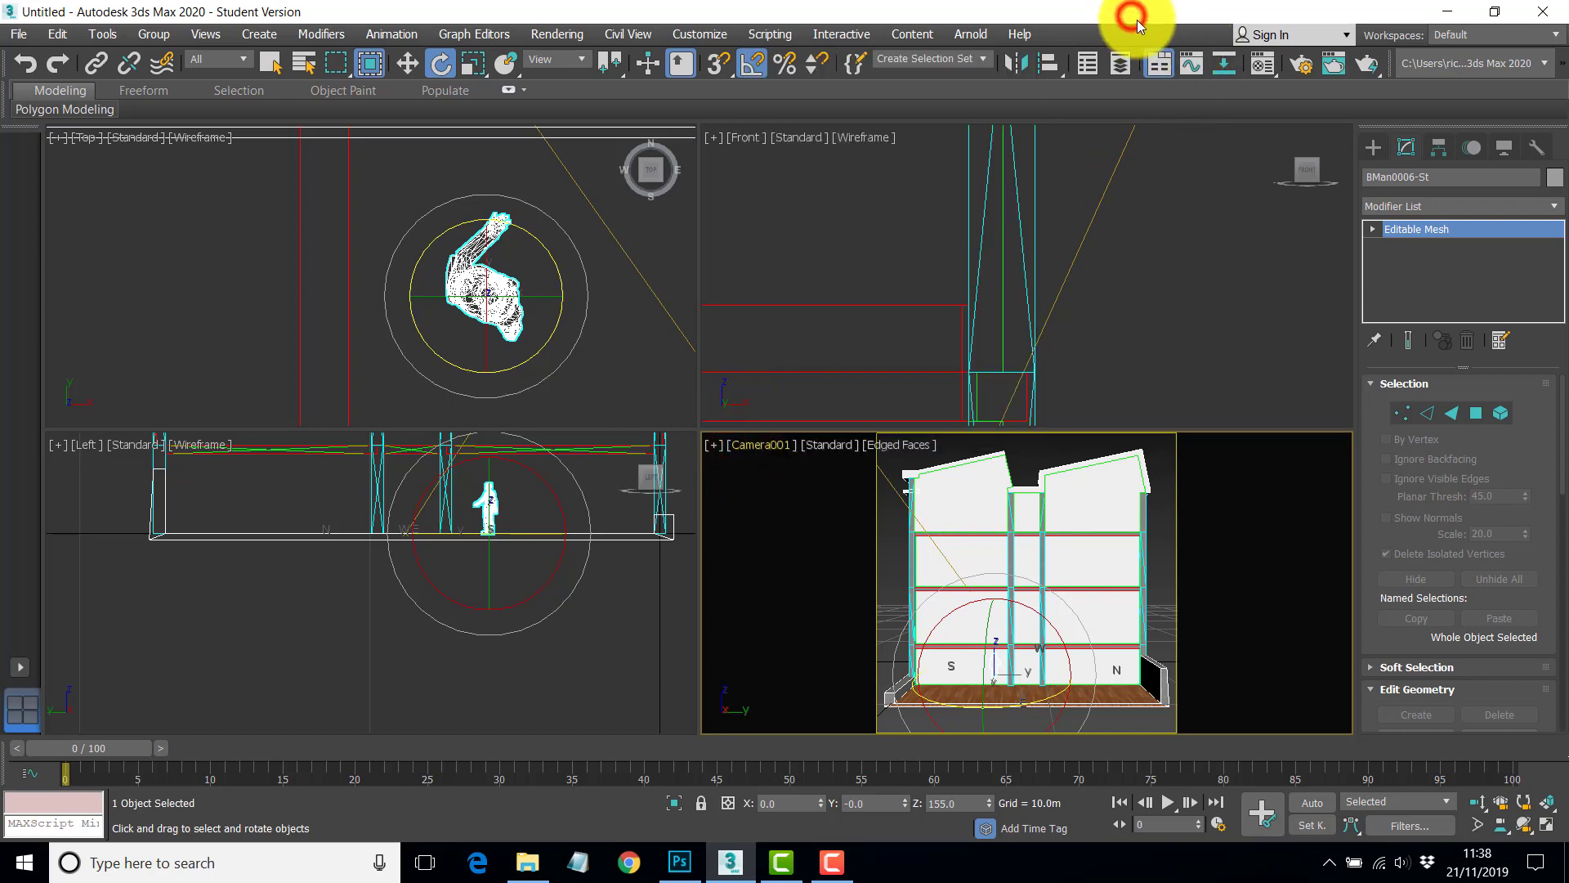
{"action": "left_click", "coordinate": [1307, 64]}
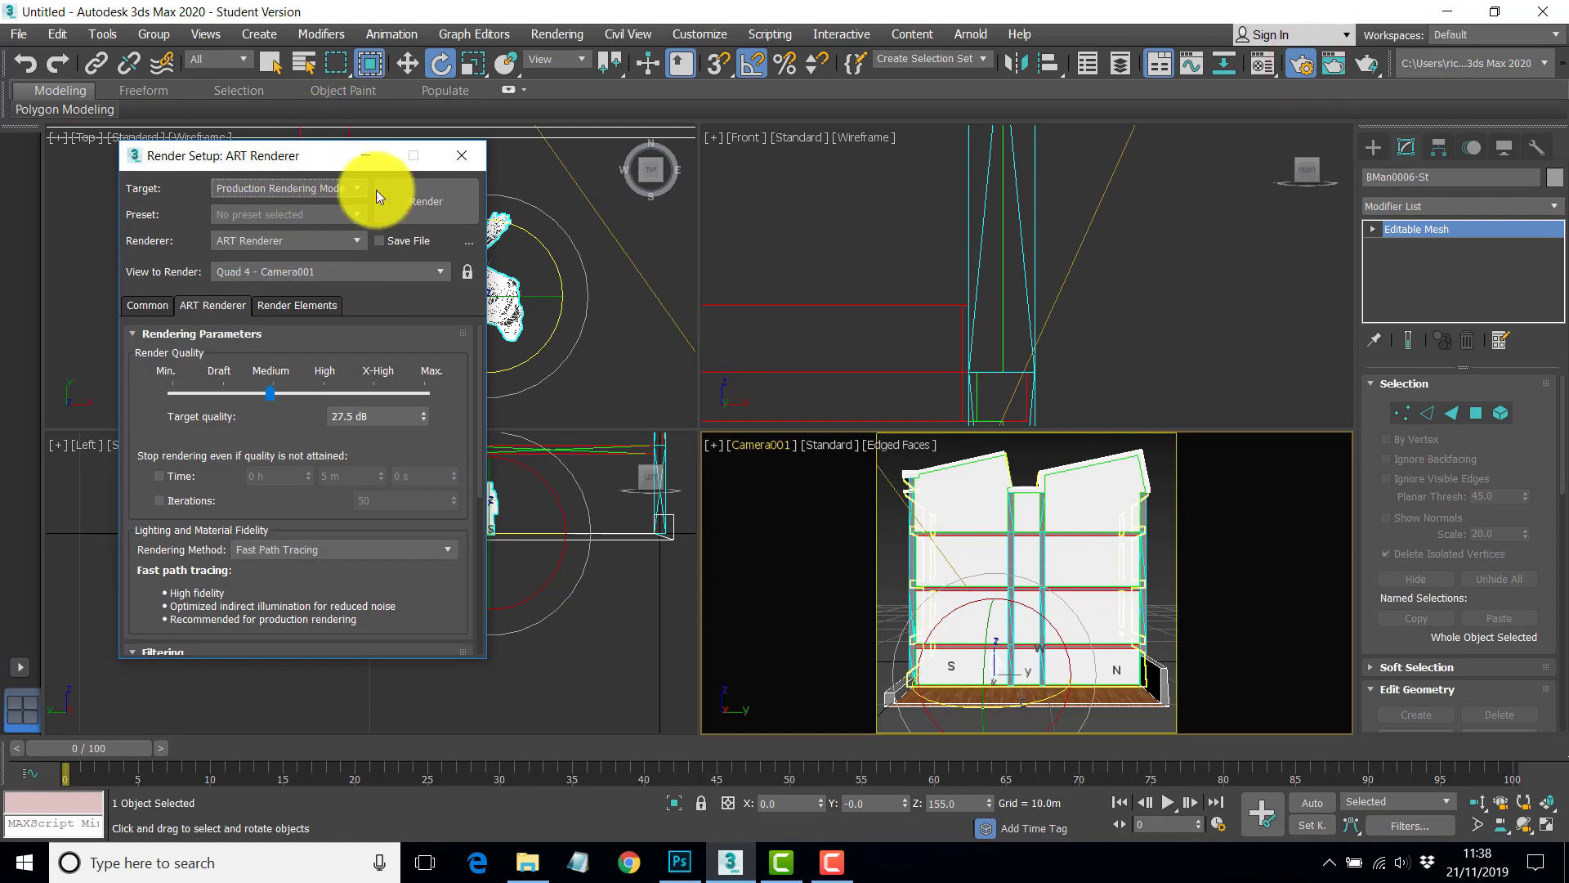
{"action": "left_click", "coordinate": [409, 205]}
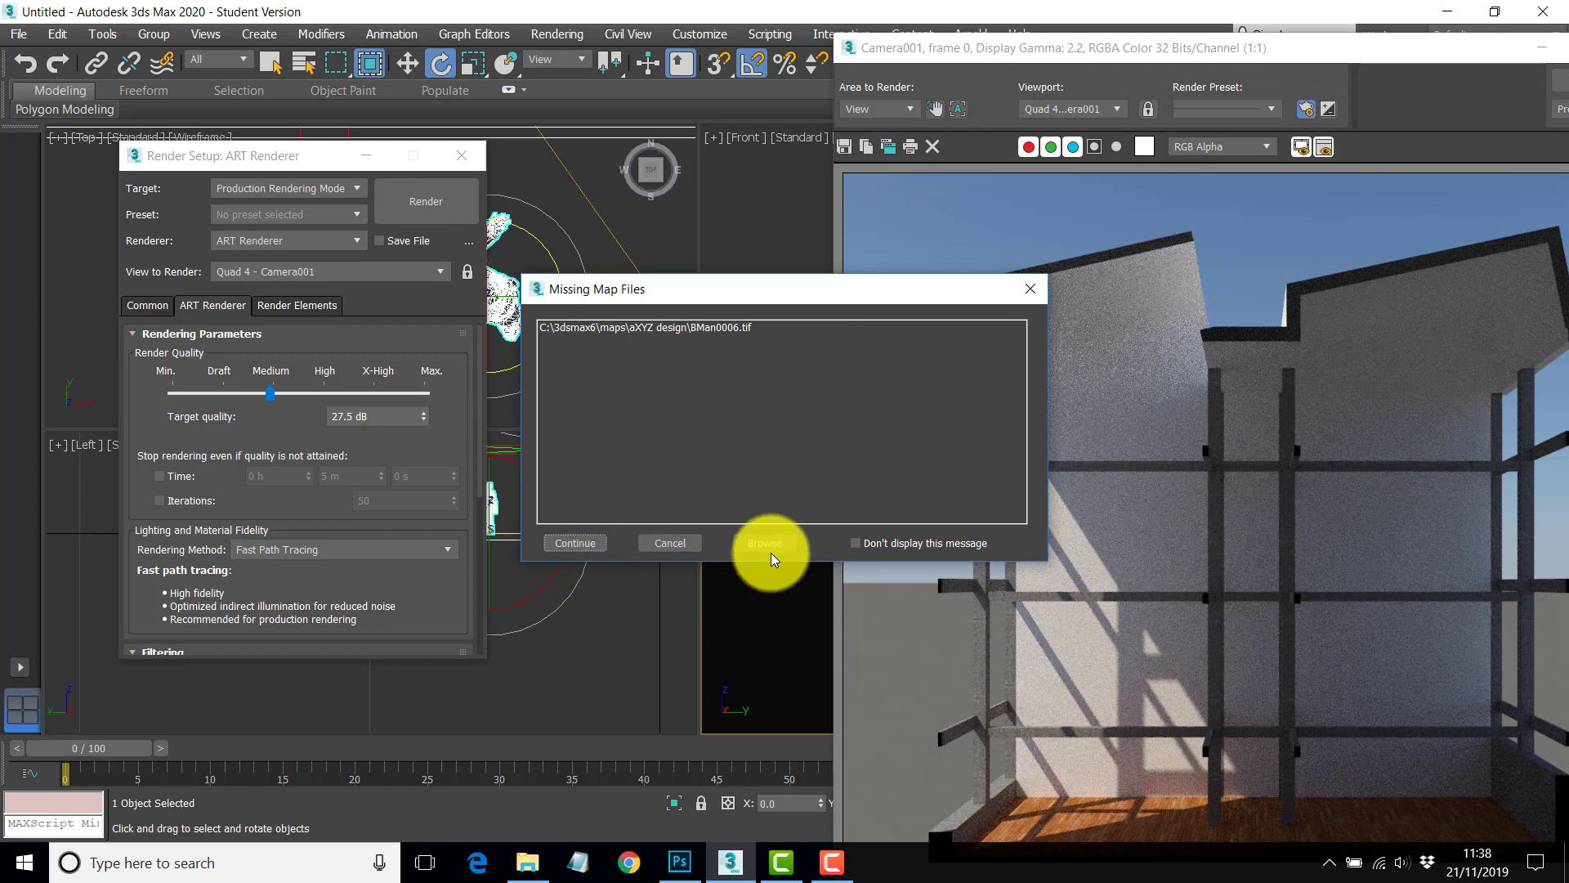
{"action": "left_click", "coordinate": [673, 543]}
{"action": "left_click", "coordinate": [464, 155]}
{"action": "left_click_drag", "start_coordinate": [1419, 37], "coordinate": [892, 52]}
{"action": "left_click", "coordinate": [1158, 48]}
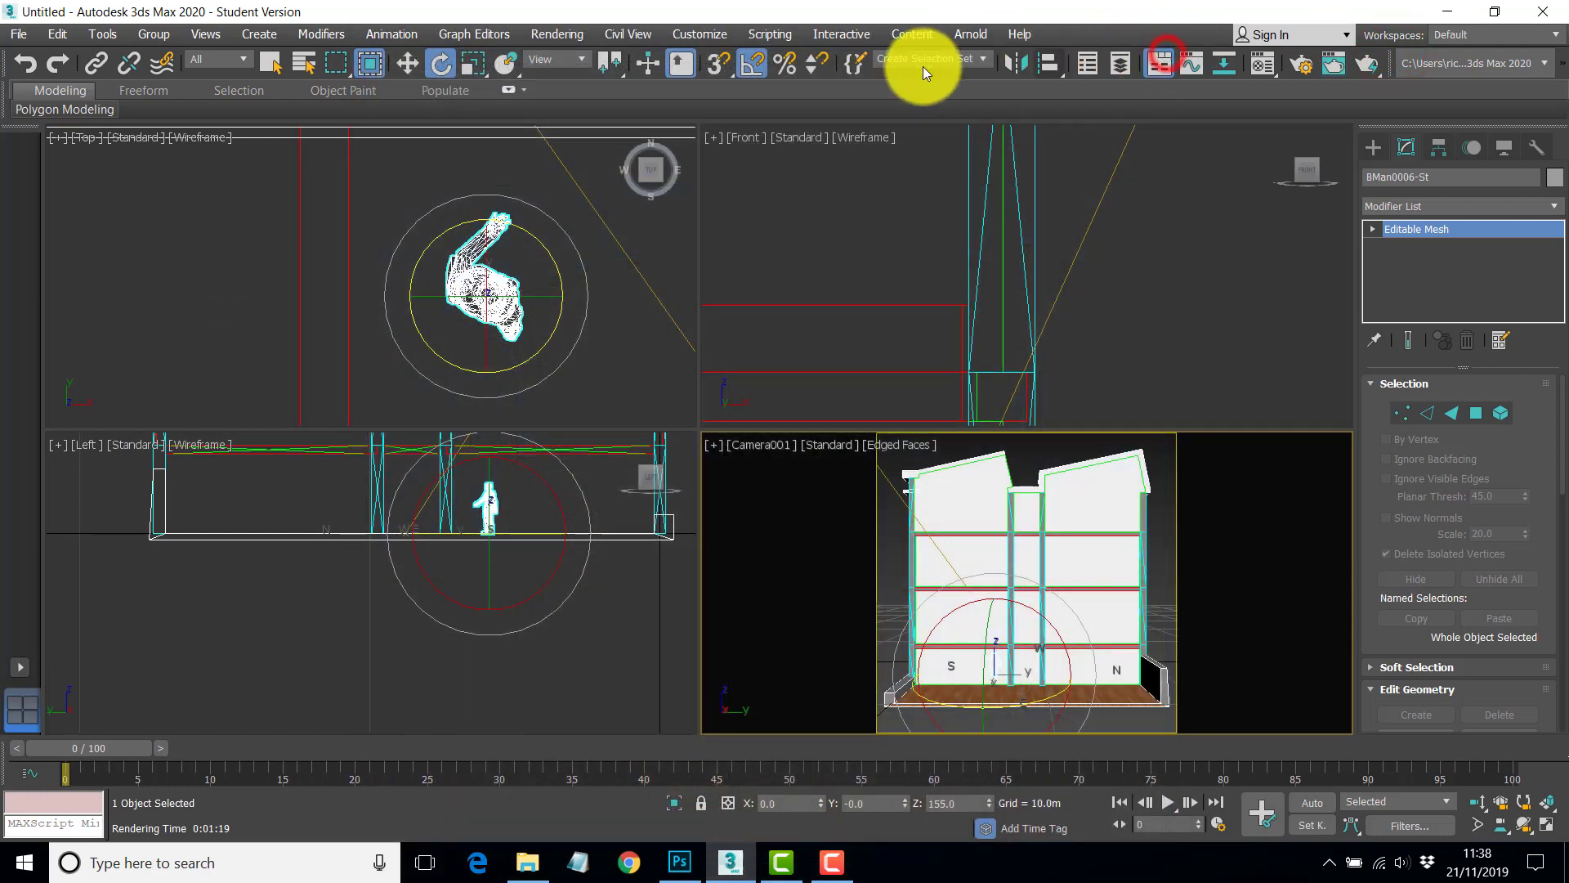
Add the Desktop folder CRAWFORD > 3DS MAX PERSPECTIVE SECTION > maps to the project's external file paths.
{"action": "left_click", "coordinate": [704, 33]}
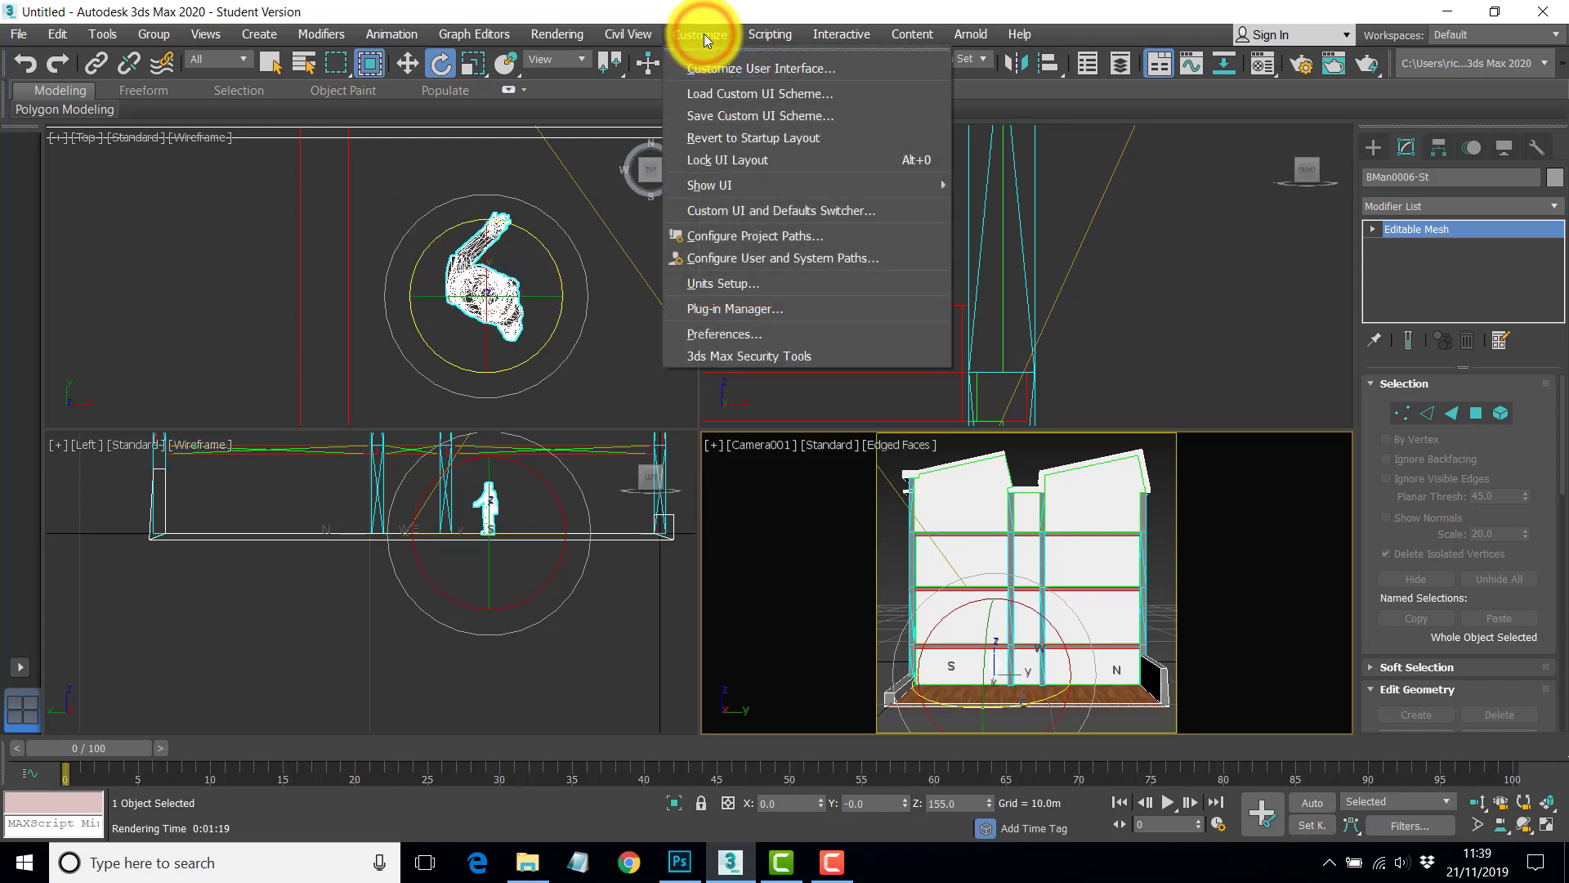
{"action": "left_click", "coordinate": [744, 238]}
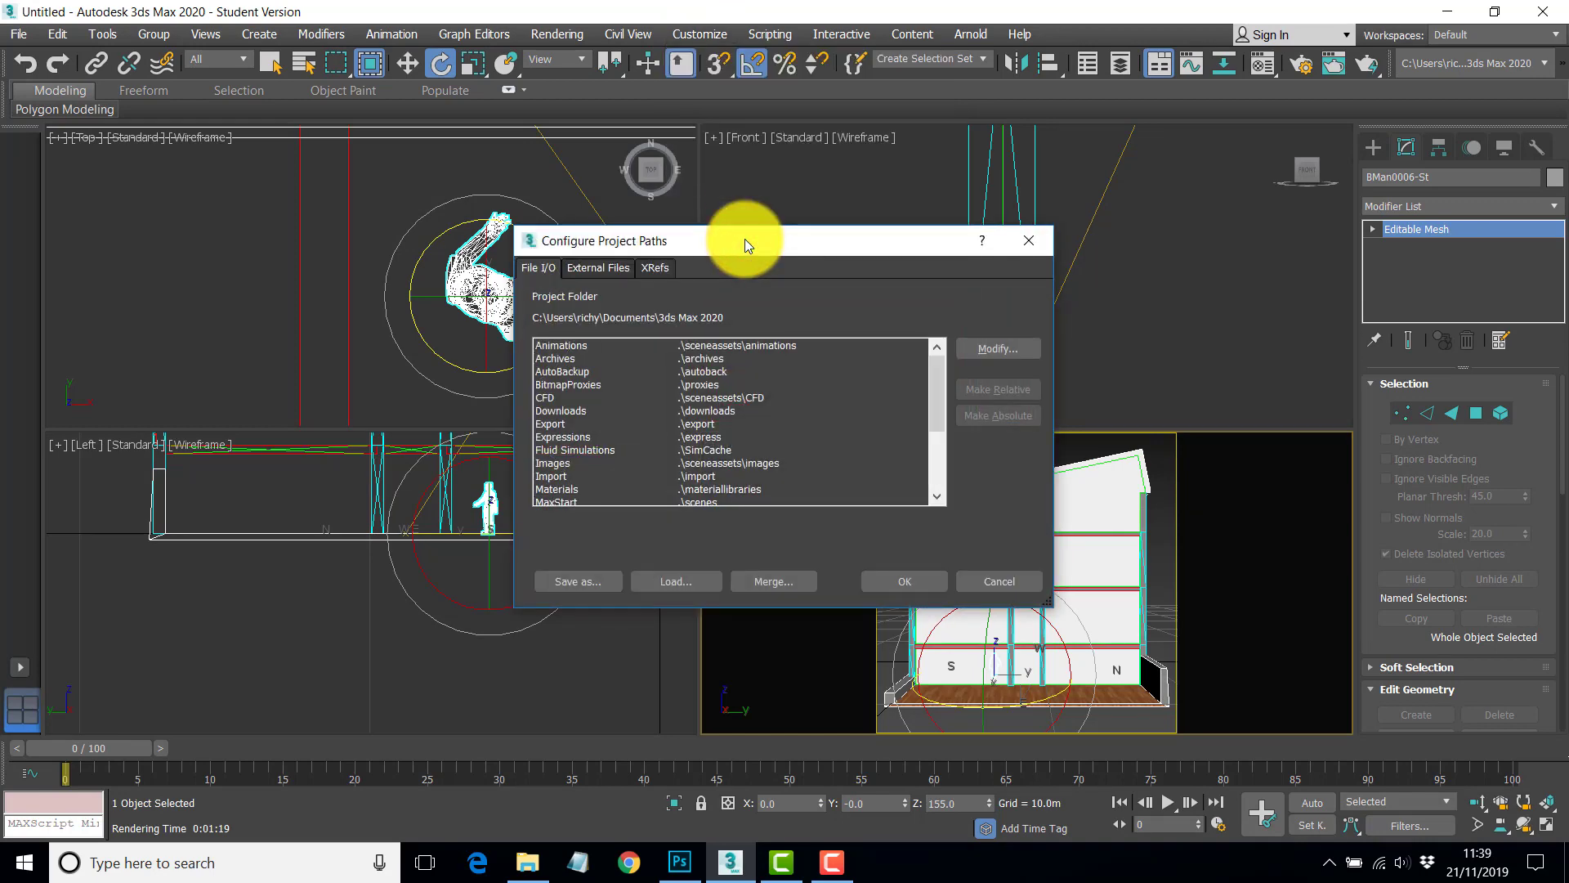
{"action": "left_click", "coordinate": [594, 268]}
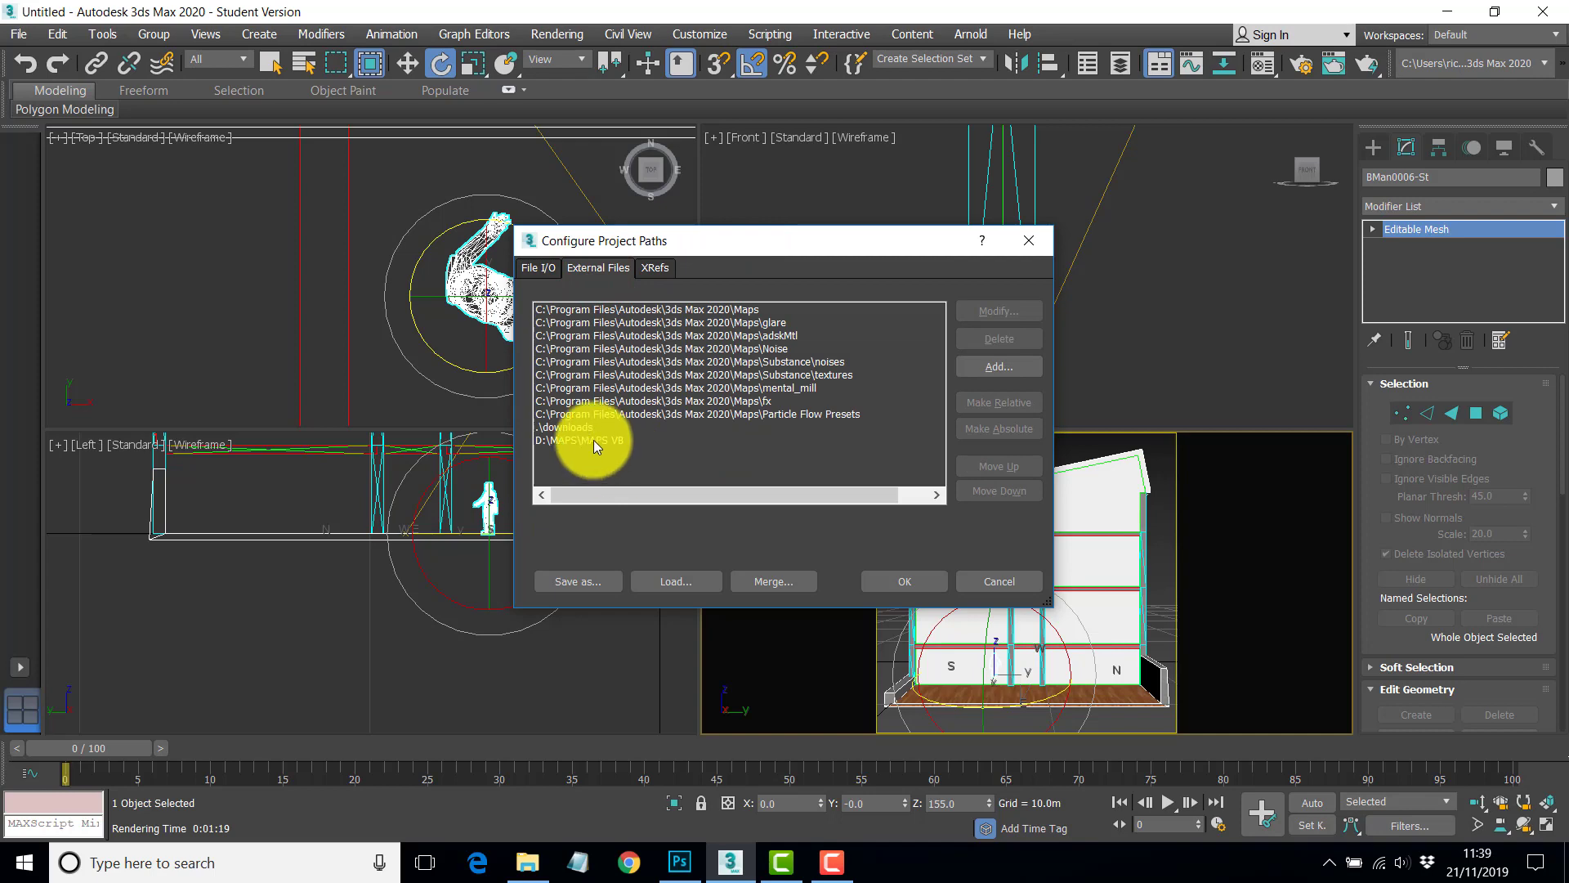
{"action": "left_click", "coordinate": [1004, 364]}
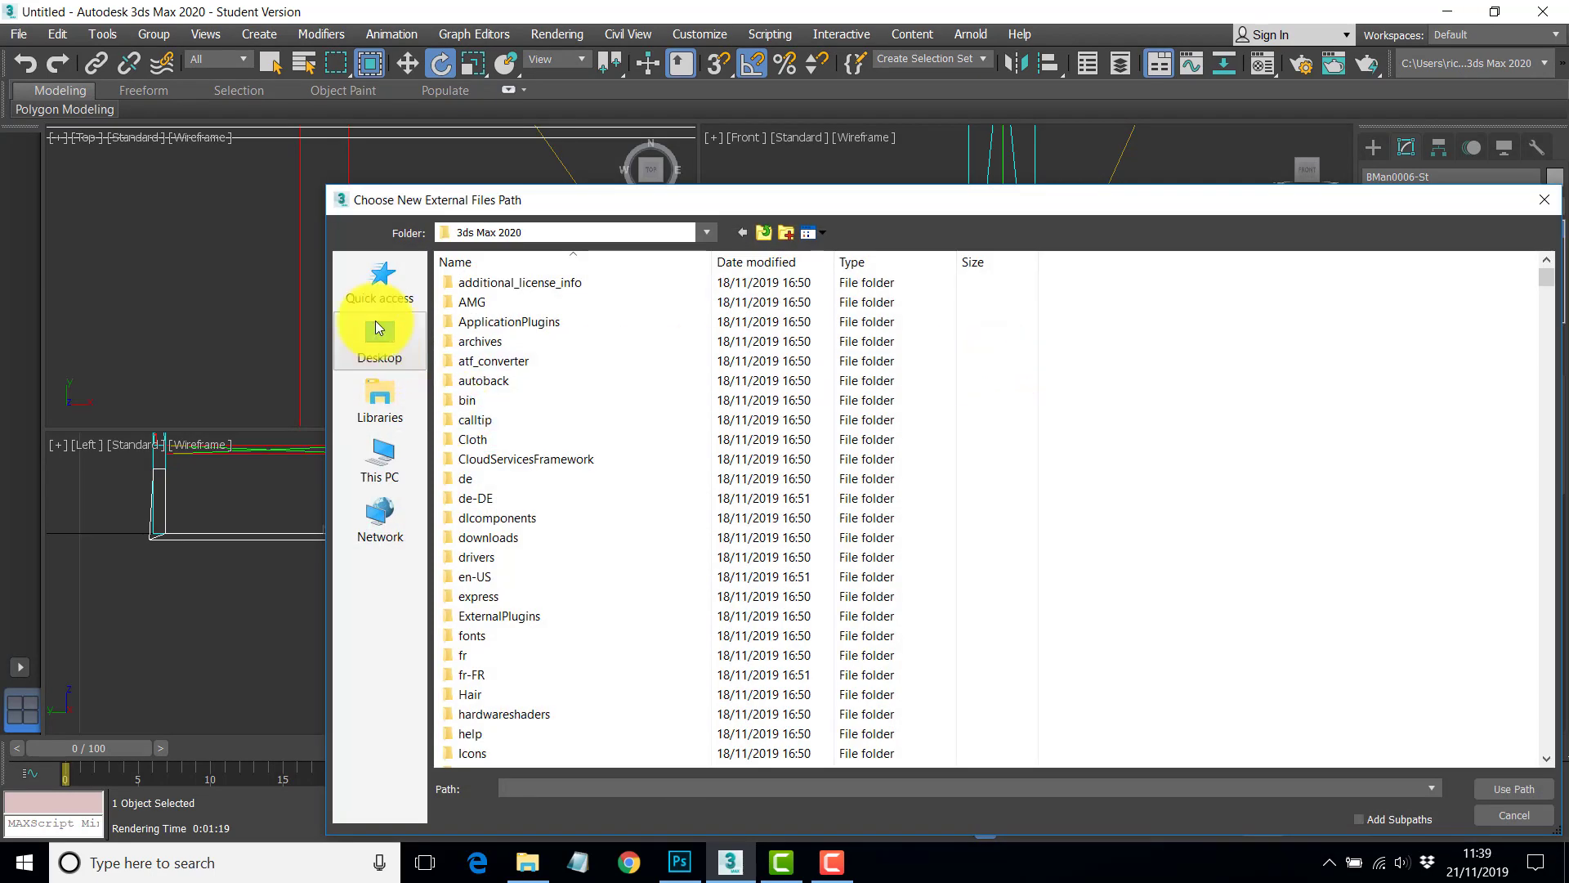
{"action": "left_click", "coordinate": [371, 341]}
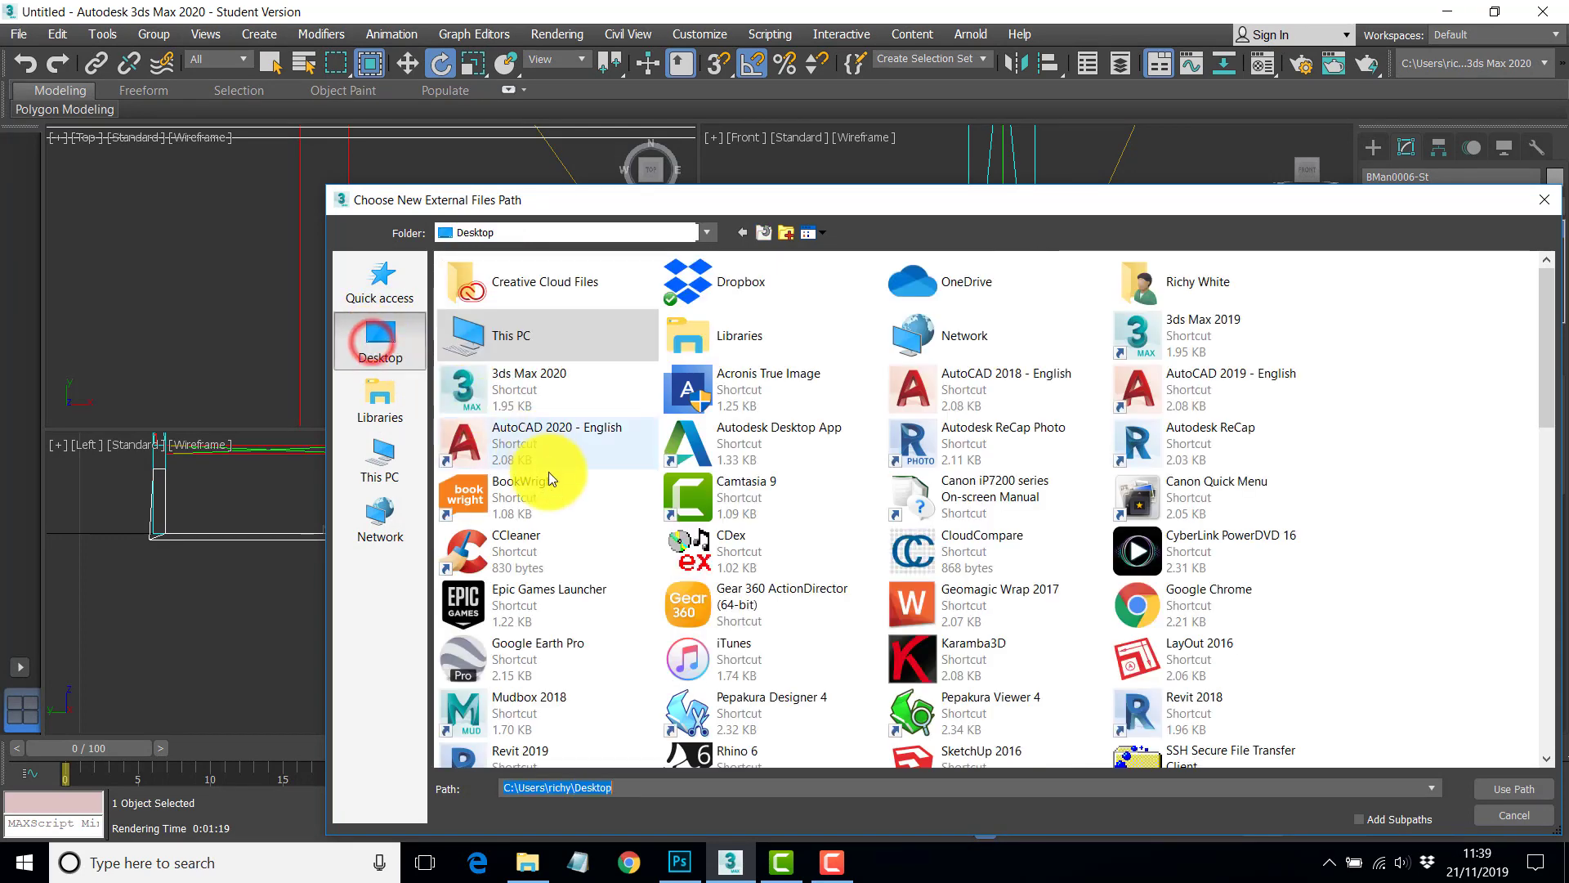
{"action": "left_click_drag", "start_coordinate": [838, 215], "coordinate": [660, 87]}
{"action": "scroll", "coordinate": [705, 329], "scroll_direction": "down", "scroll_amount": 5}
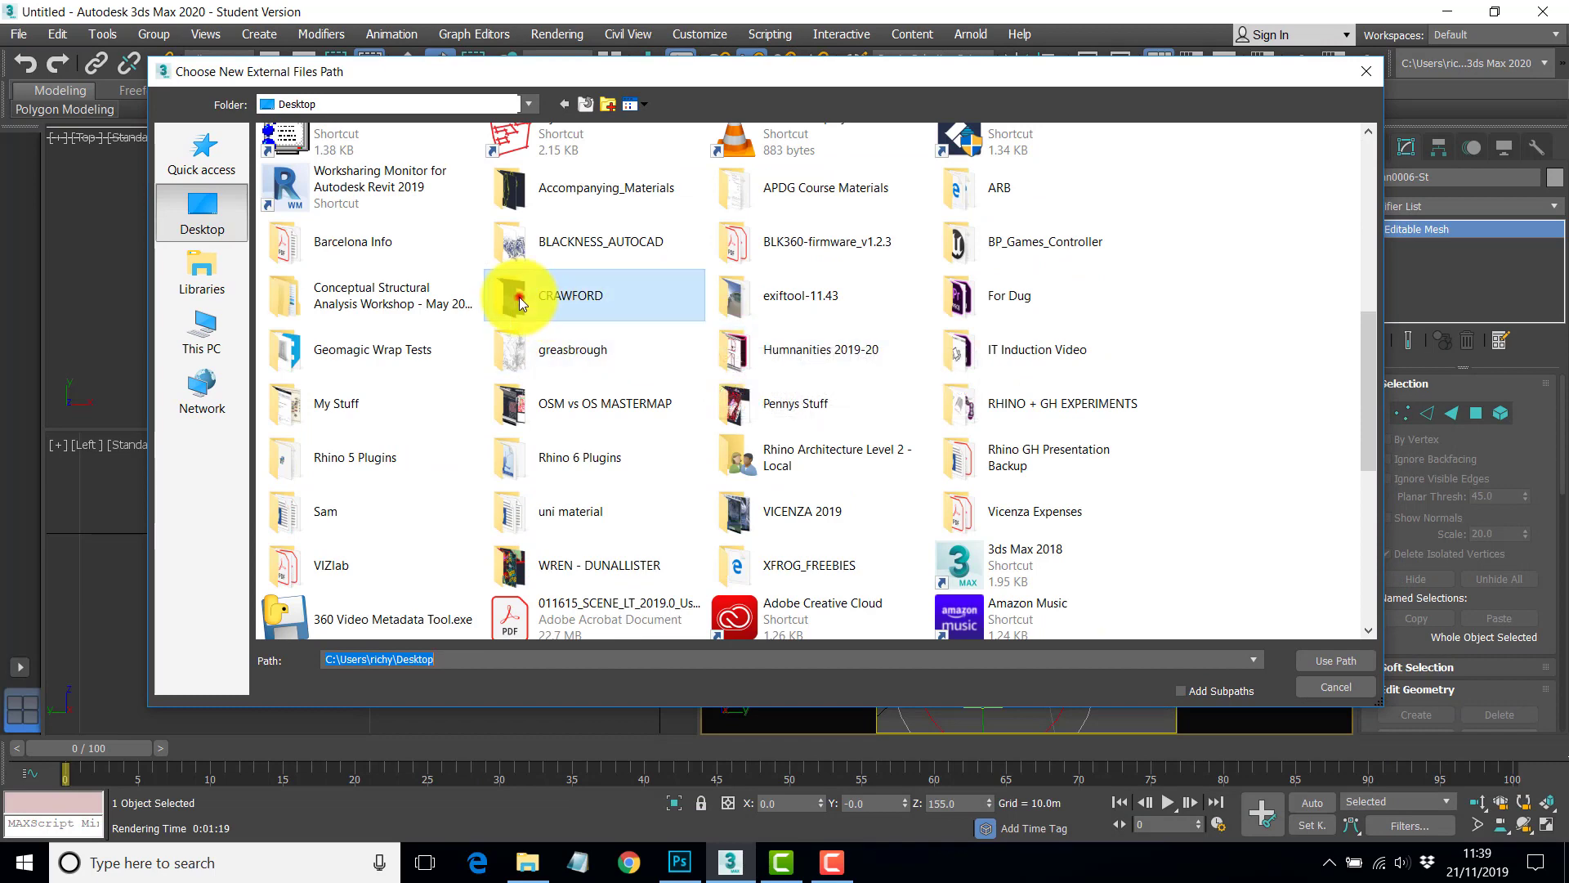
{"action": "double_click", "coordinate": [514, 296]}
{"action": "double_click", "coordinate": [473, 205]}
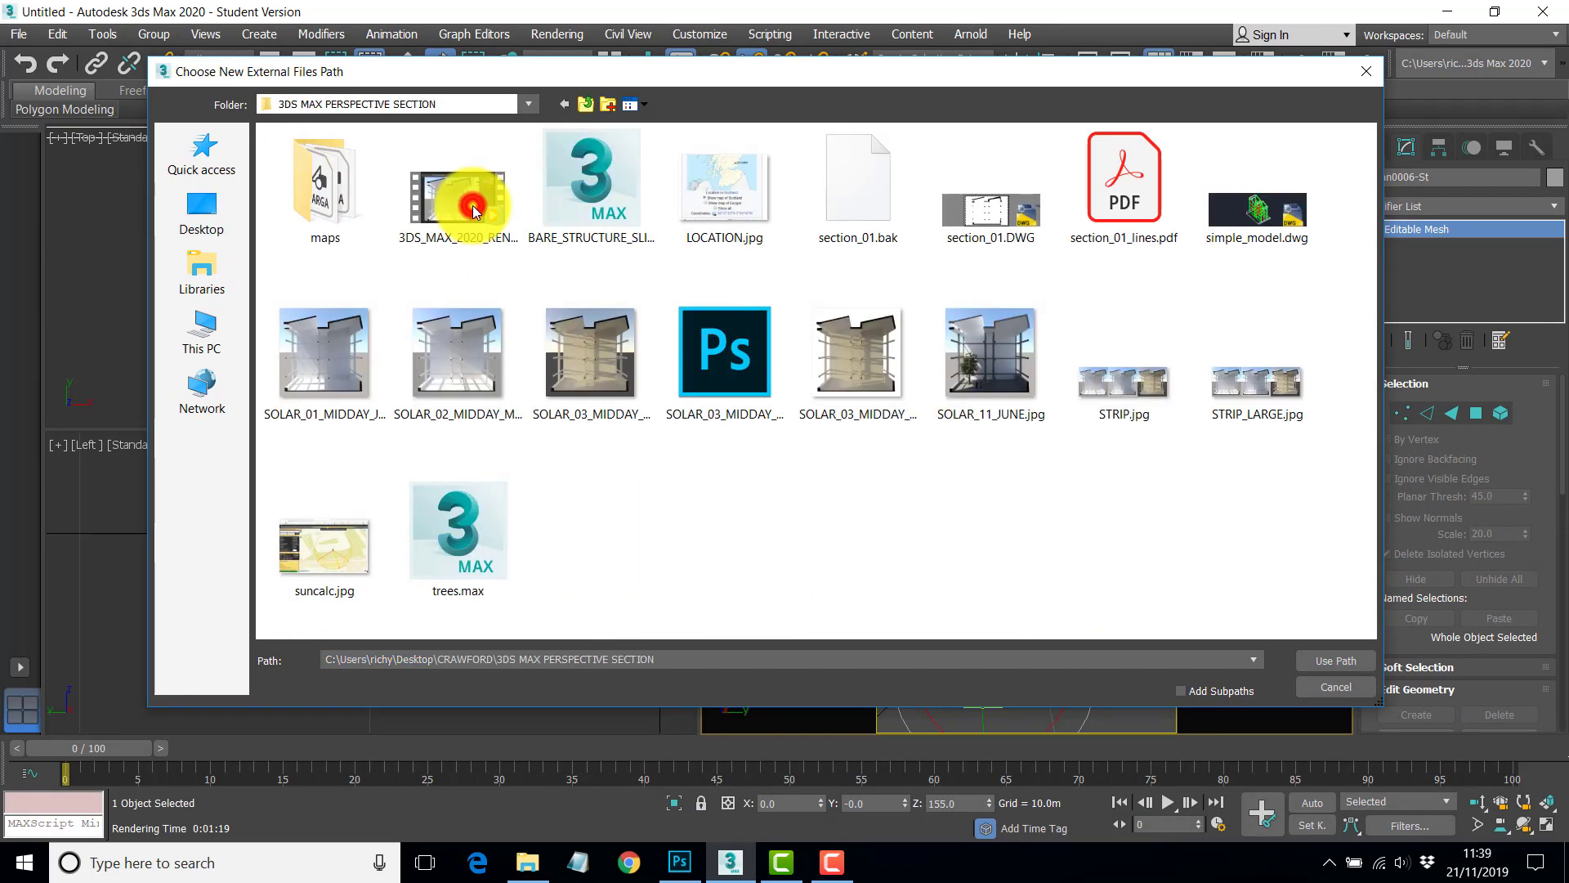
{"action": "double_click", "coordinate": [321, 209]}
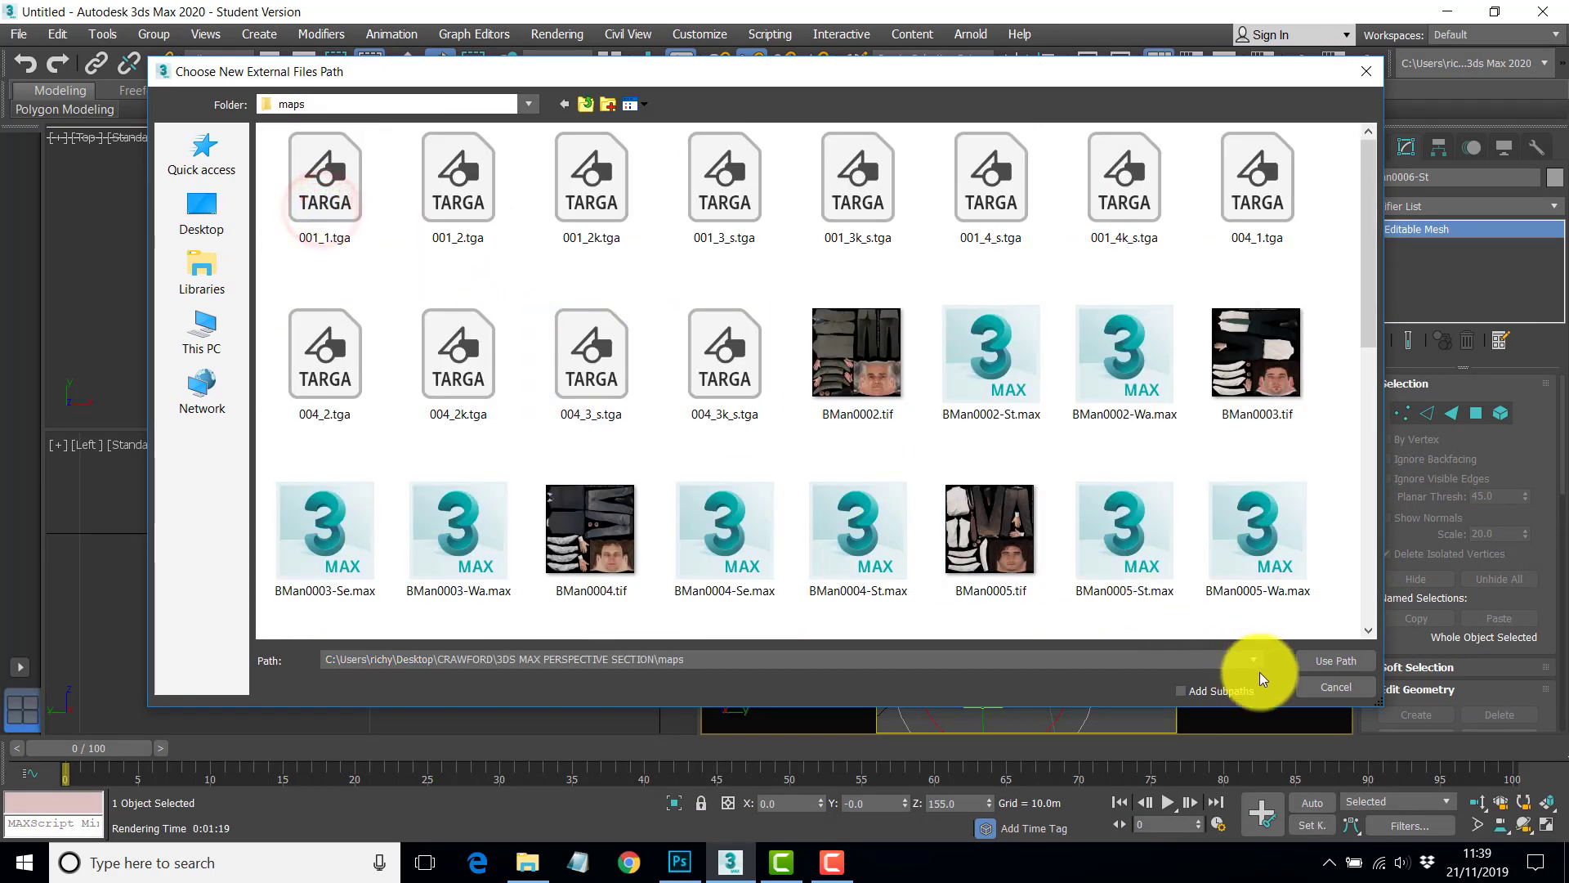
{"action": "left_click", "coordinate": [1336, 660]}
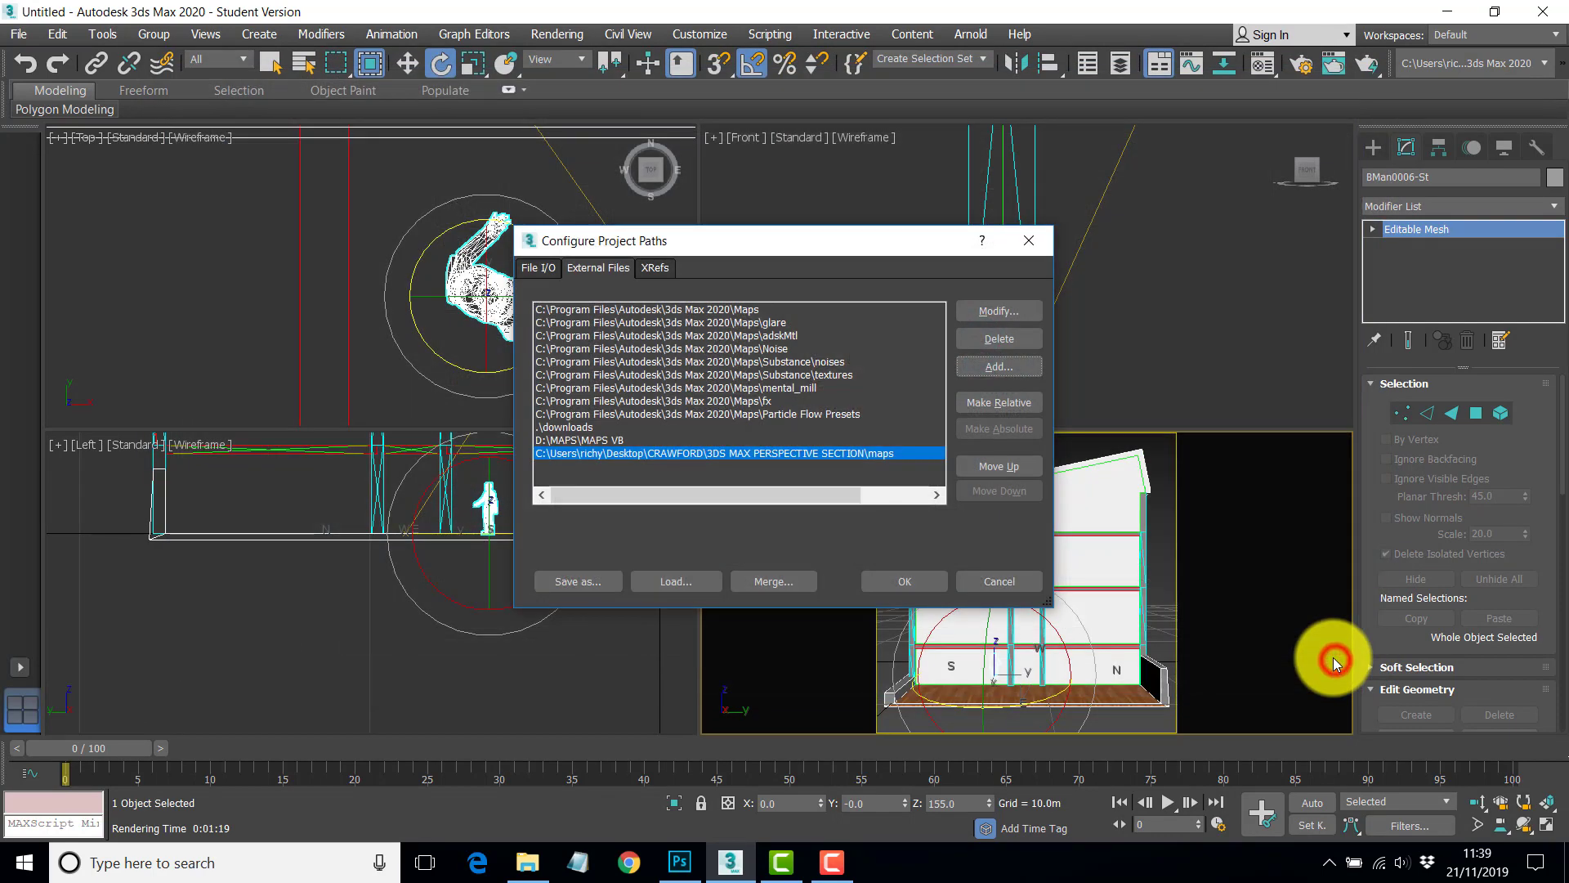
{"action": "left_click", "coordinate": [919, 581]}
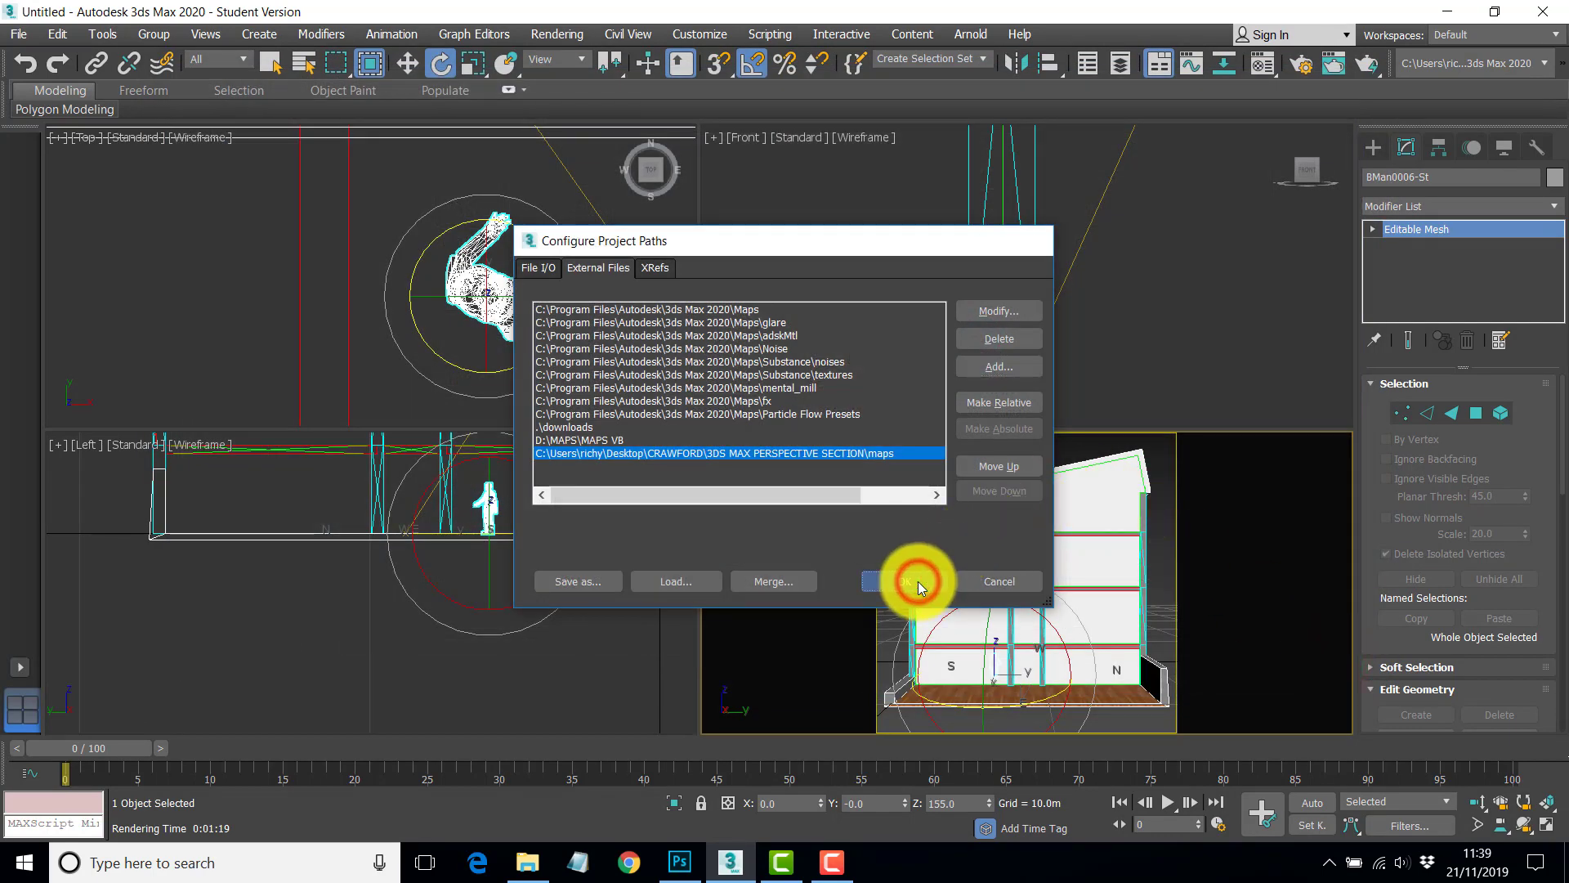
Render the Camera001 view and inspect the standing man on the ground floor in the rendered frame.
{"action": "left_click", "coordinate": [509, 280]}
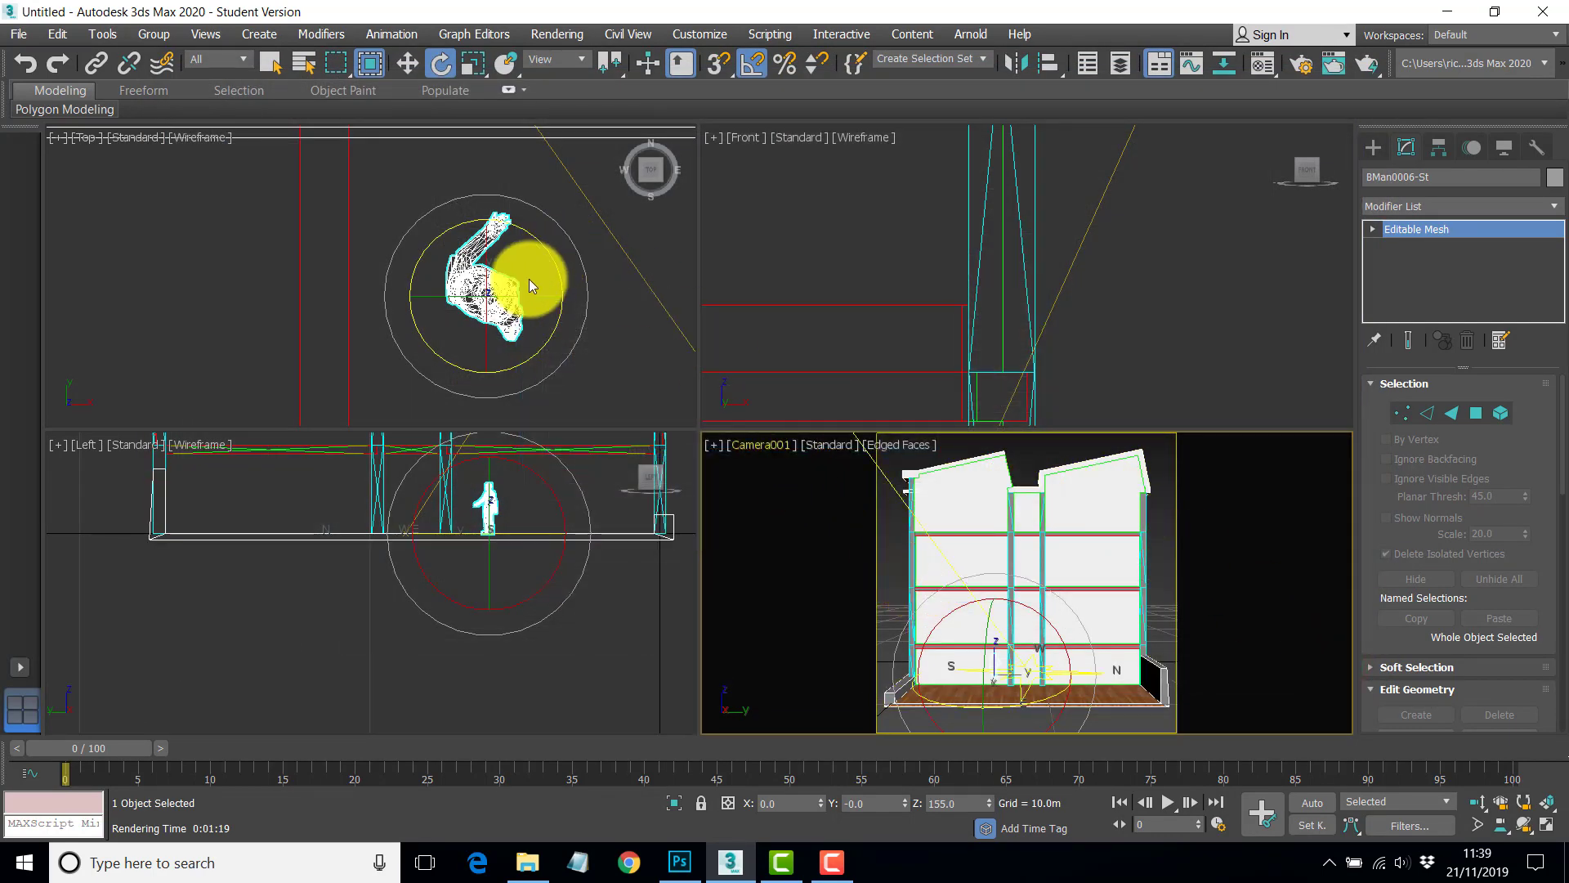
{"action": "left_click", "coordinate": [1365, 71]}
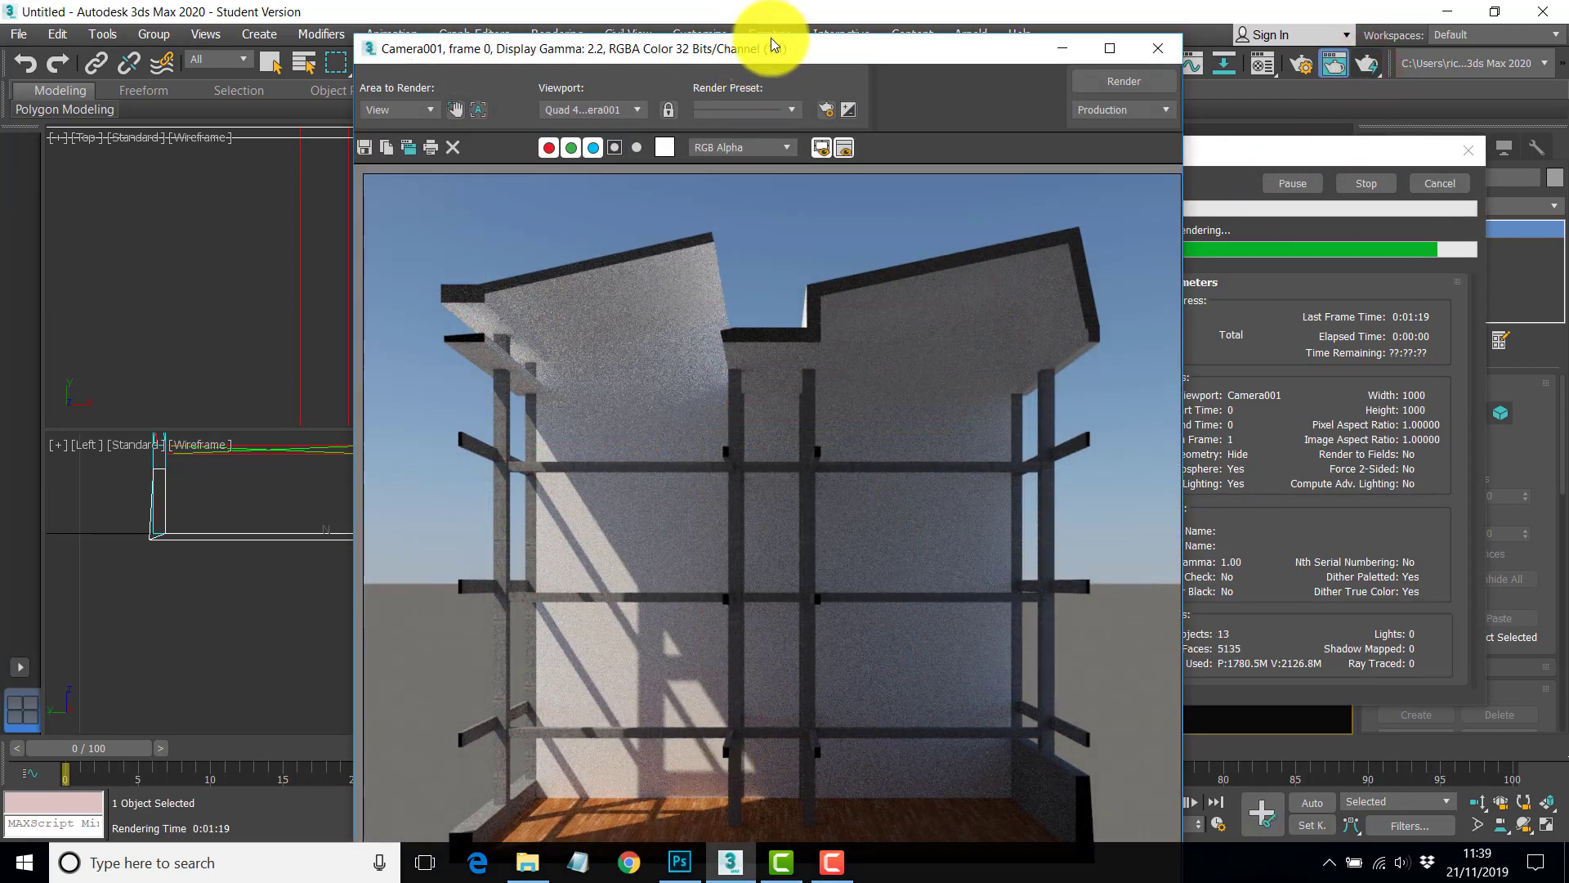
{"action": "left_click_drag", "start_coordinate": [771, 38], "coordinate": [736, 25]}
{"action": "scroll", "coordinate": [755, 376], "scroll_direction": "down", "scroll_amount": 1}
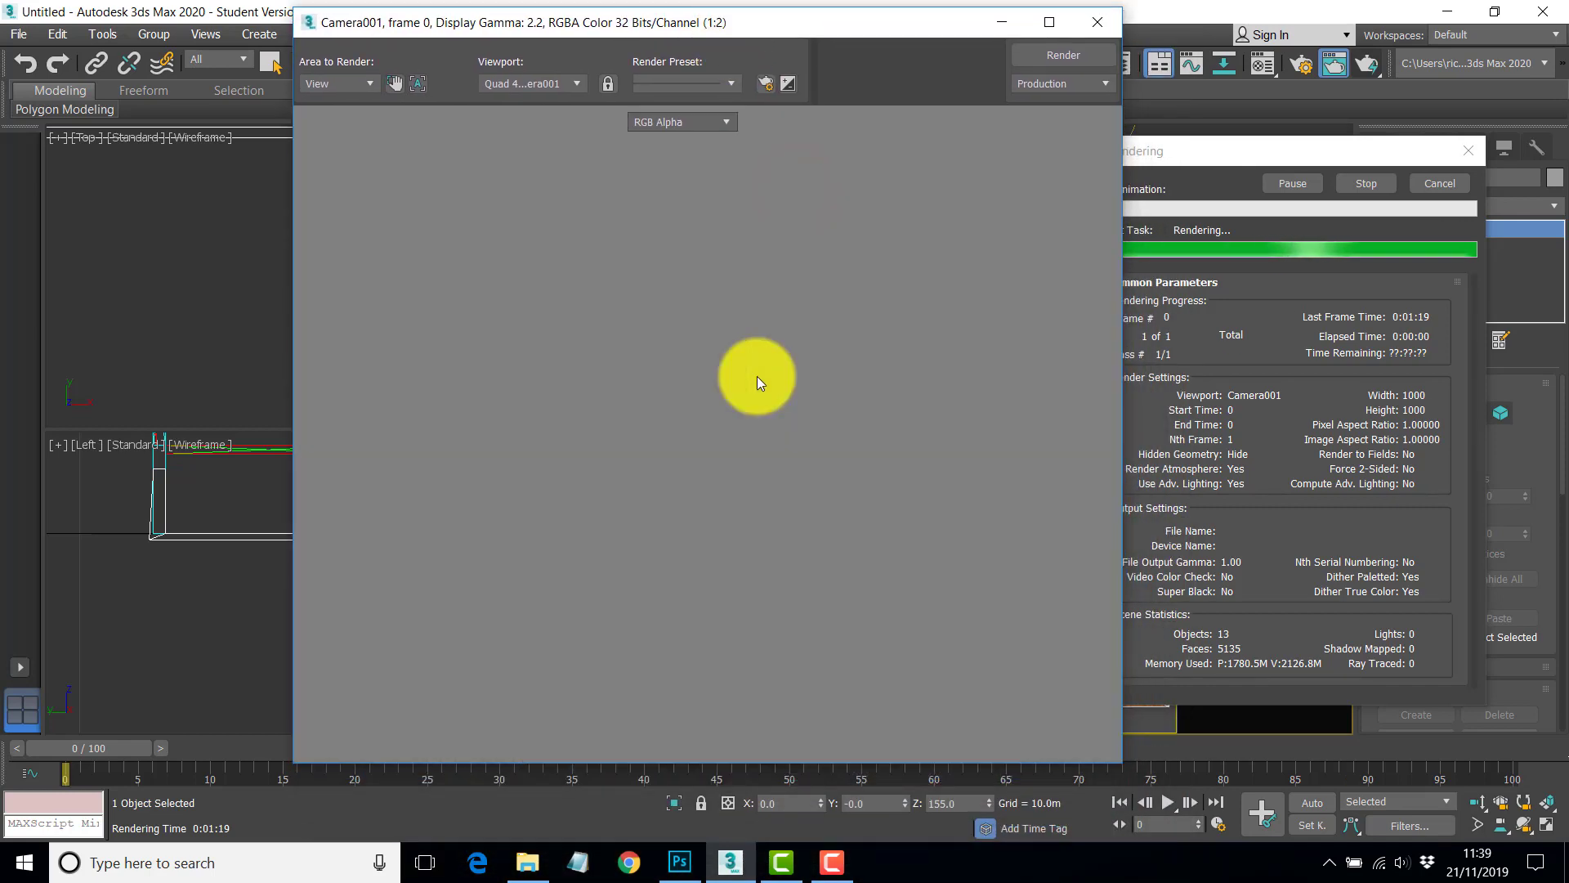
{"action": "scroll", "coordinate": [623, 621], "scroll_direction": "up", "scroll_amount": 1}
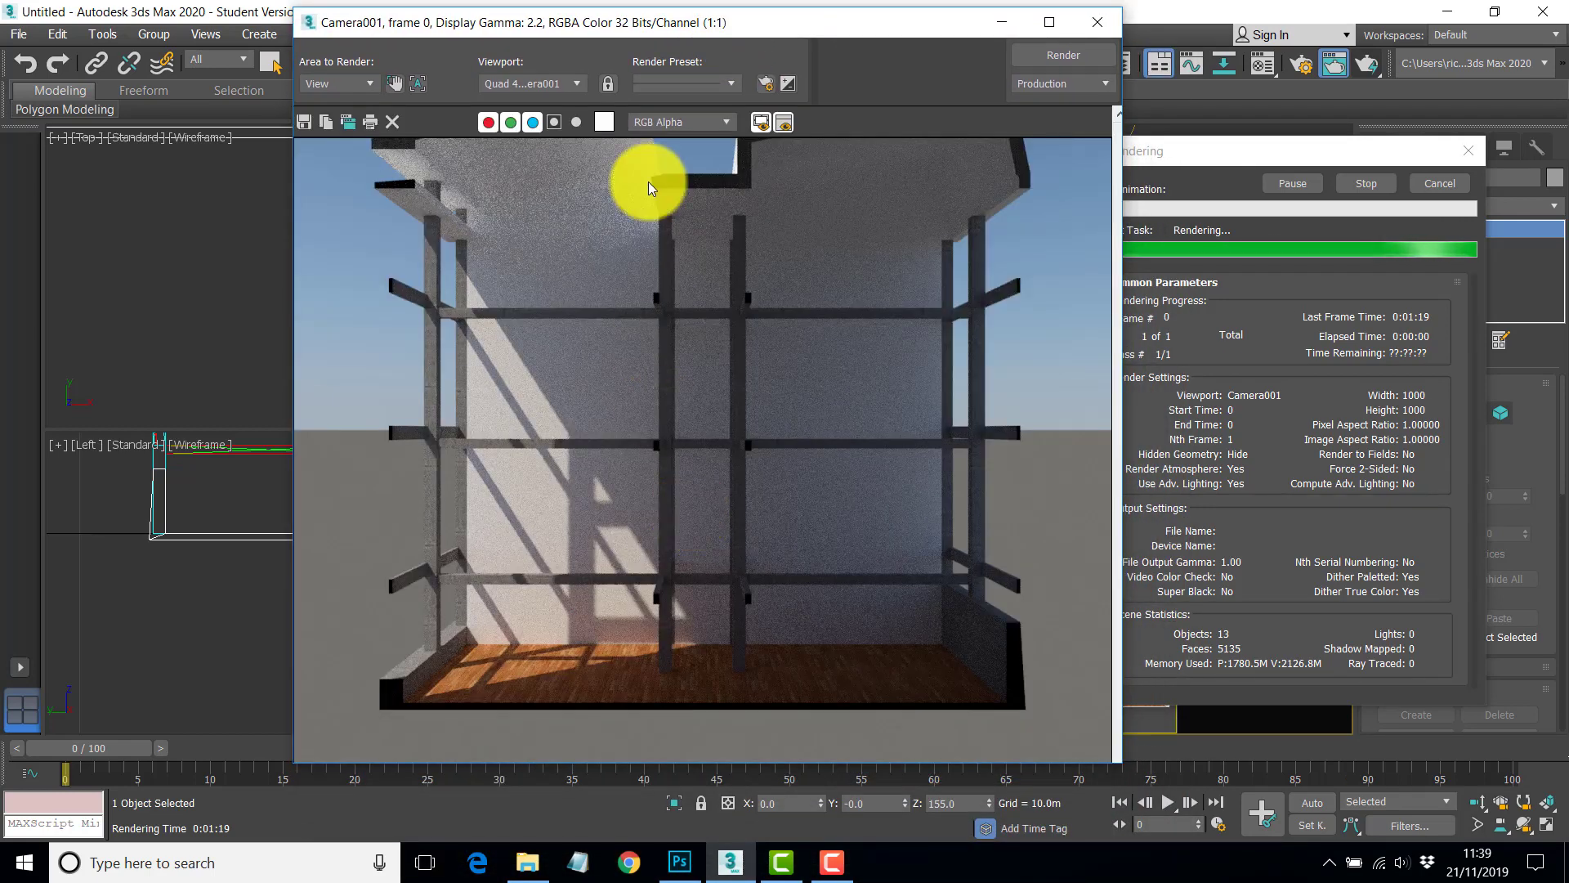
{"action": "scroll", "coordinate": [619, 564], "scroll_direction": "up", "scroll_amount": 1}
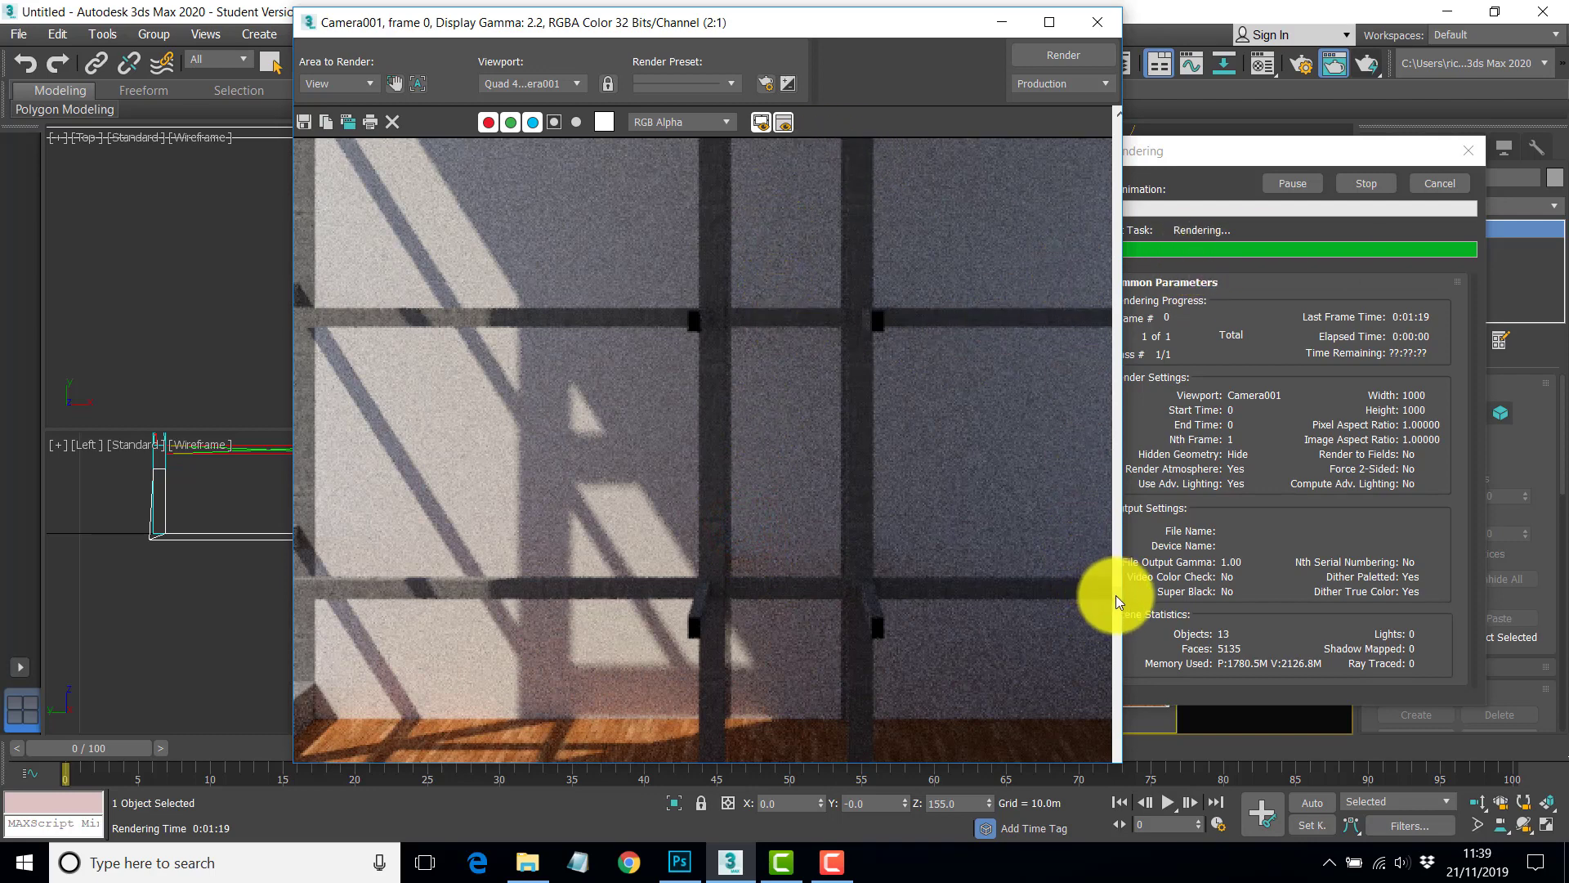
{"action": "left_click_drag", "start_coordinate": [1124, 683], "coordinate": [1126, 708]}
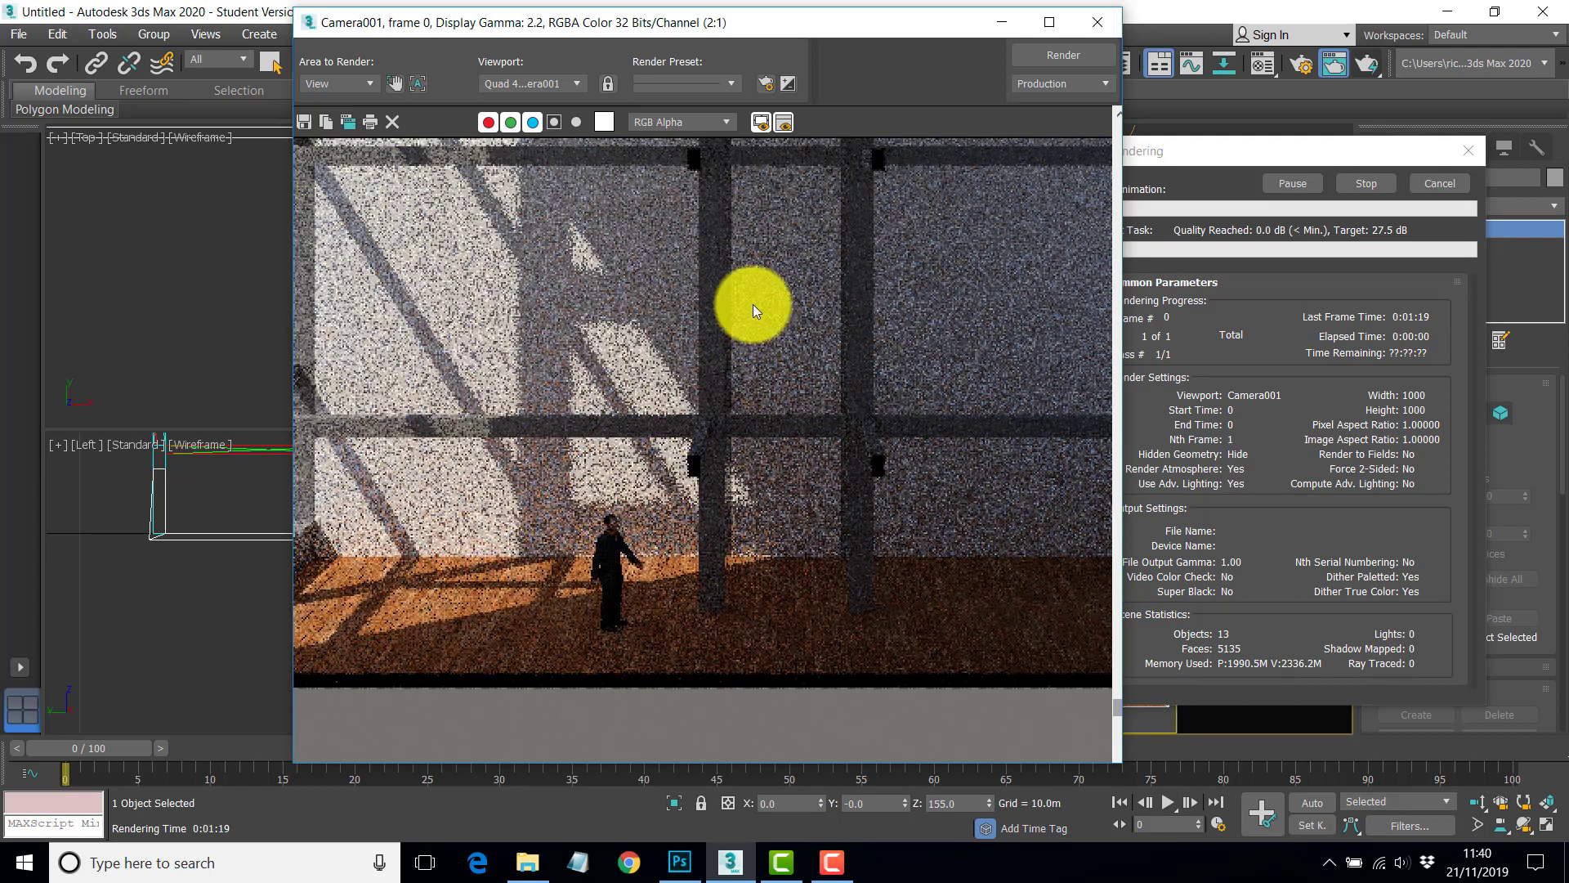
{"action": "scroll", "coordinate": [748, 297], "scroll_direction": "down", "scroll_amount": 1}
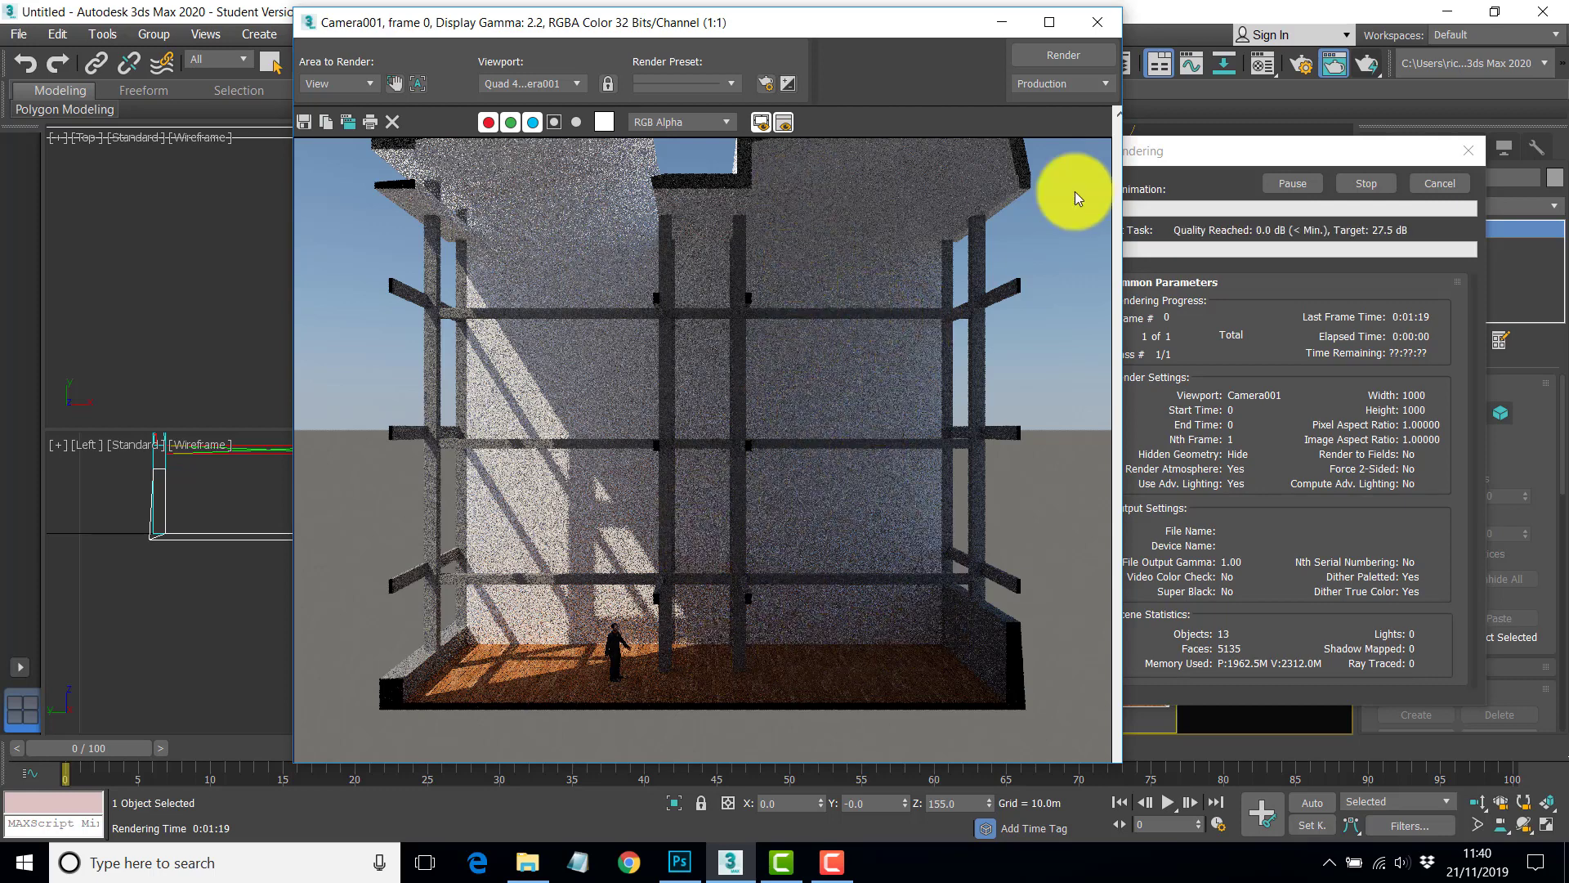
{"action": "left_click_drag", "start_coordinate": [796, 21], "coordinate": [567, 37]}
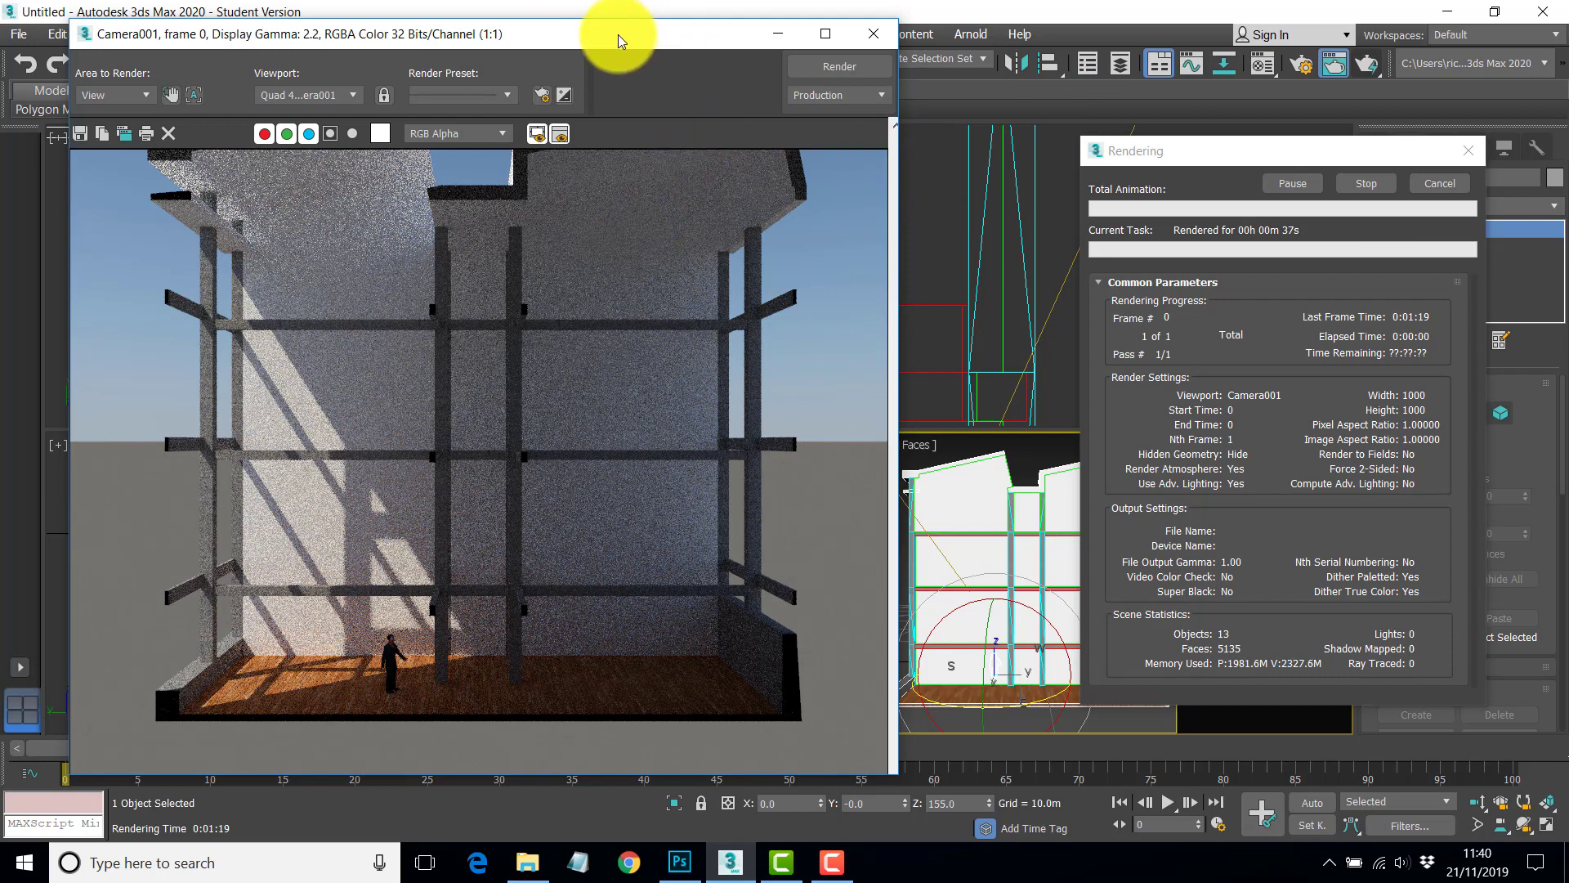
{"action": "left_click_drag", "start_coordinate": [618, 34], "coordinate": [614, 61]}
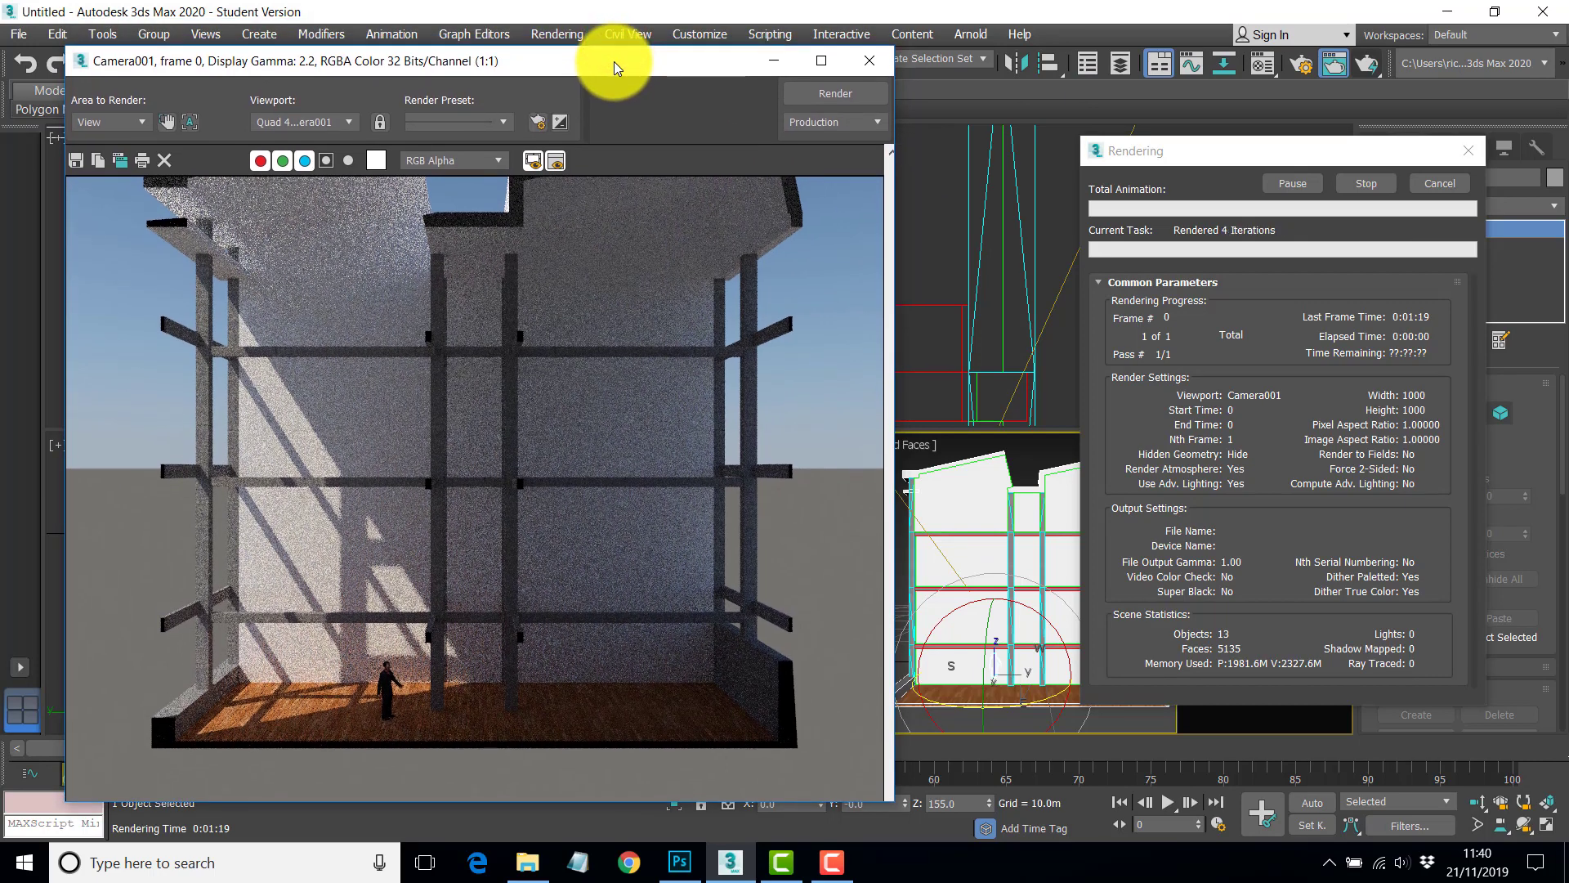